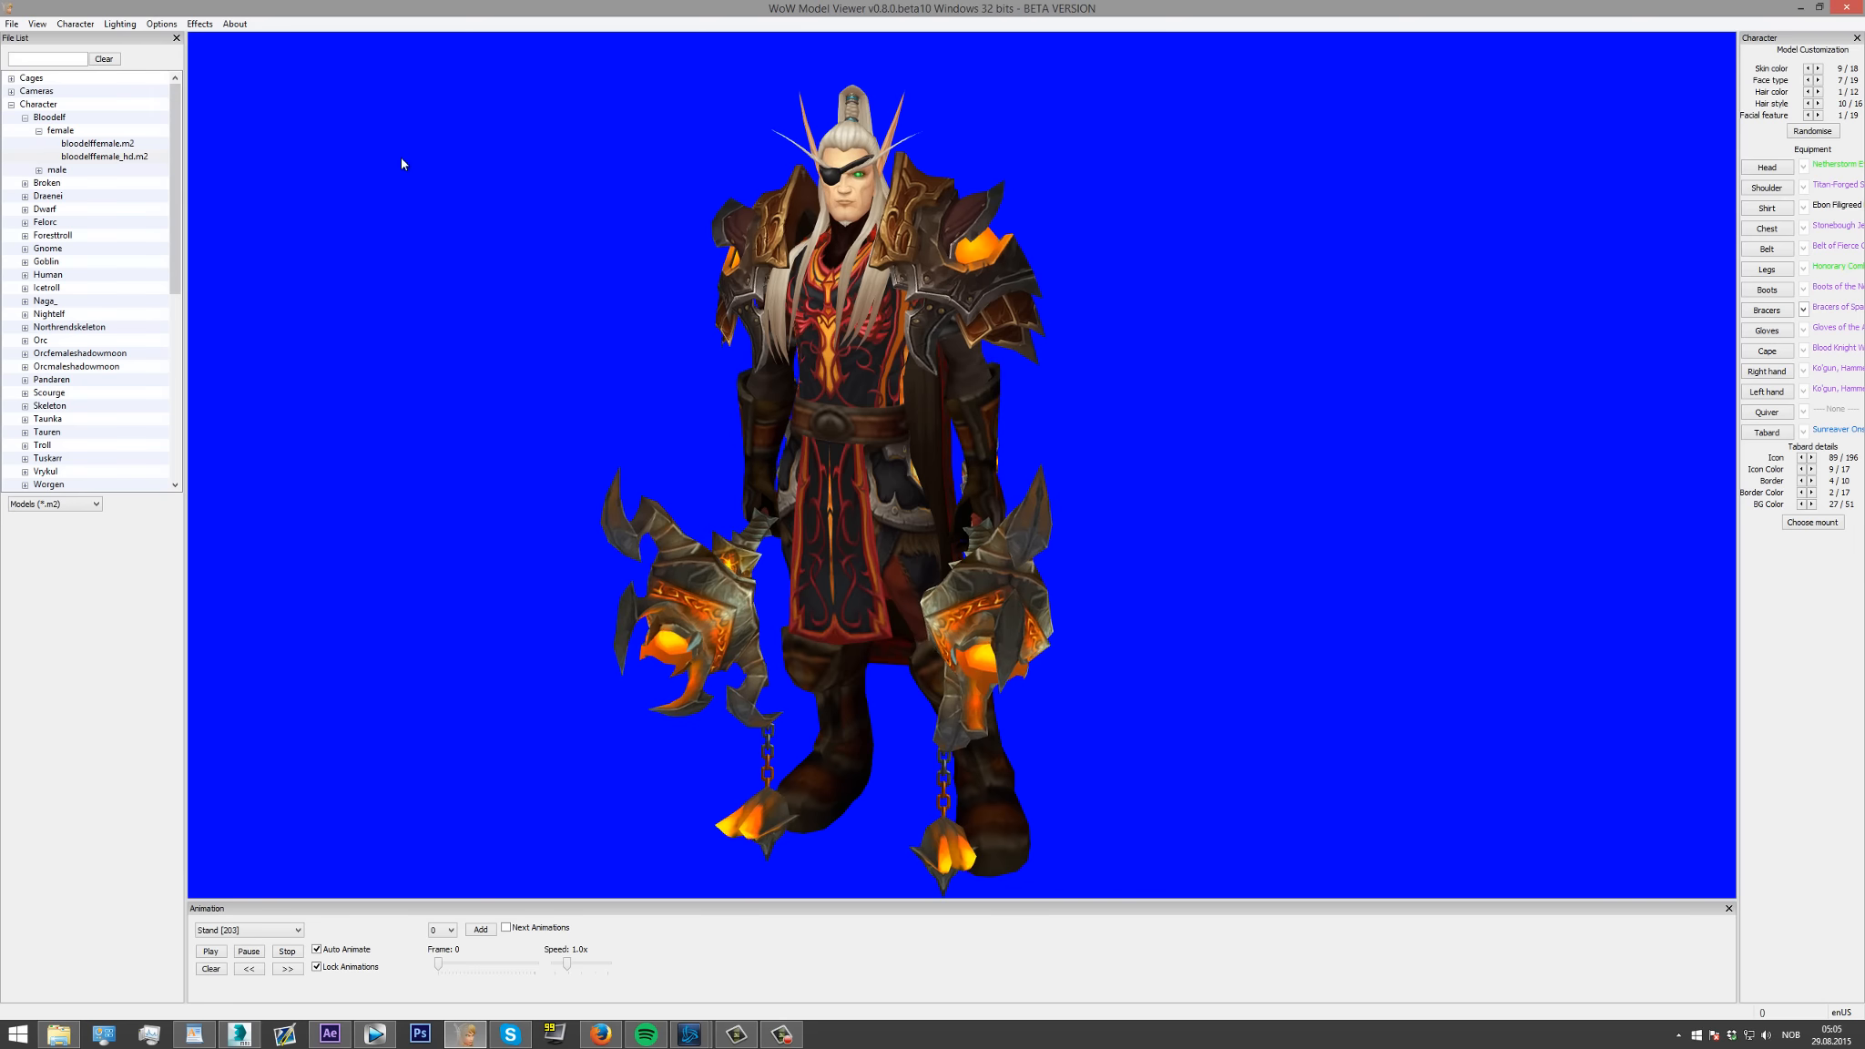
pyautogui.click(16, 25)
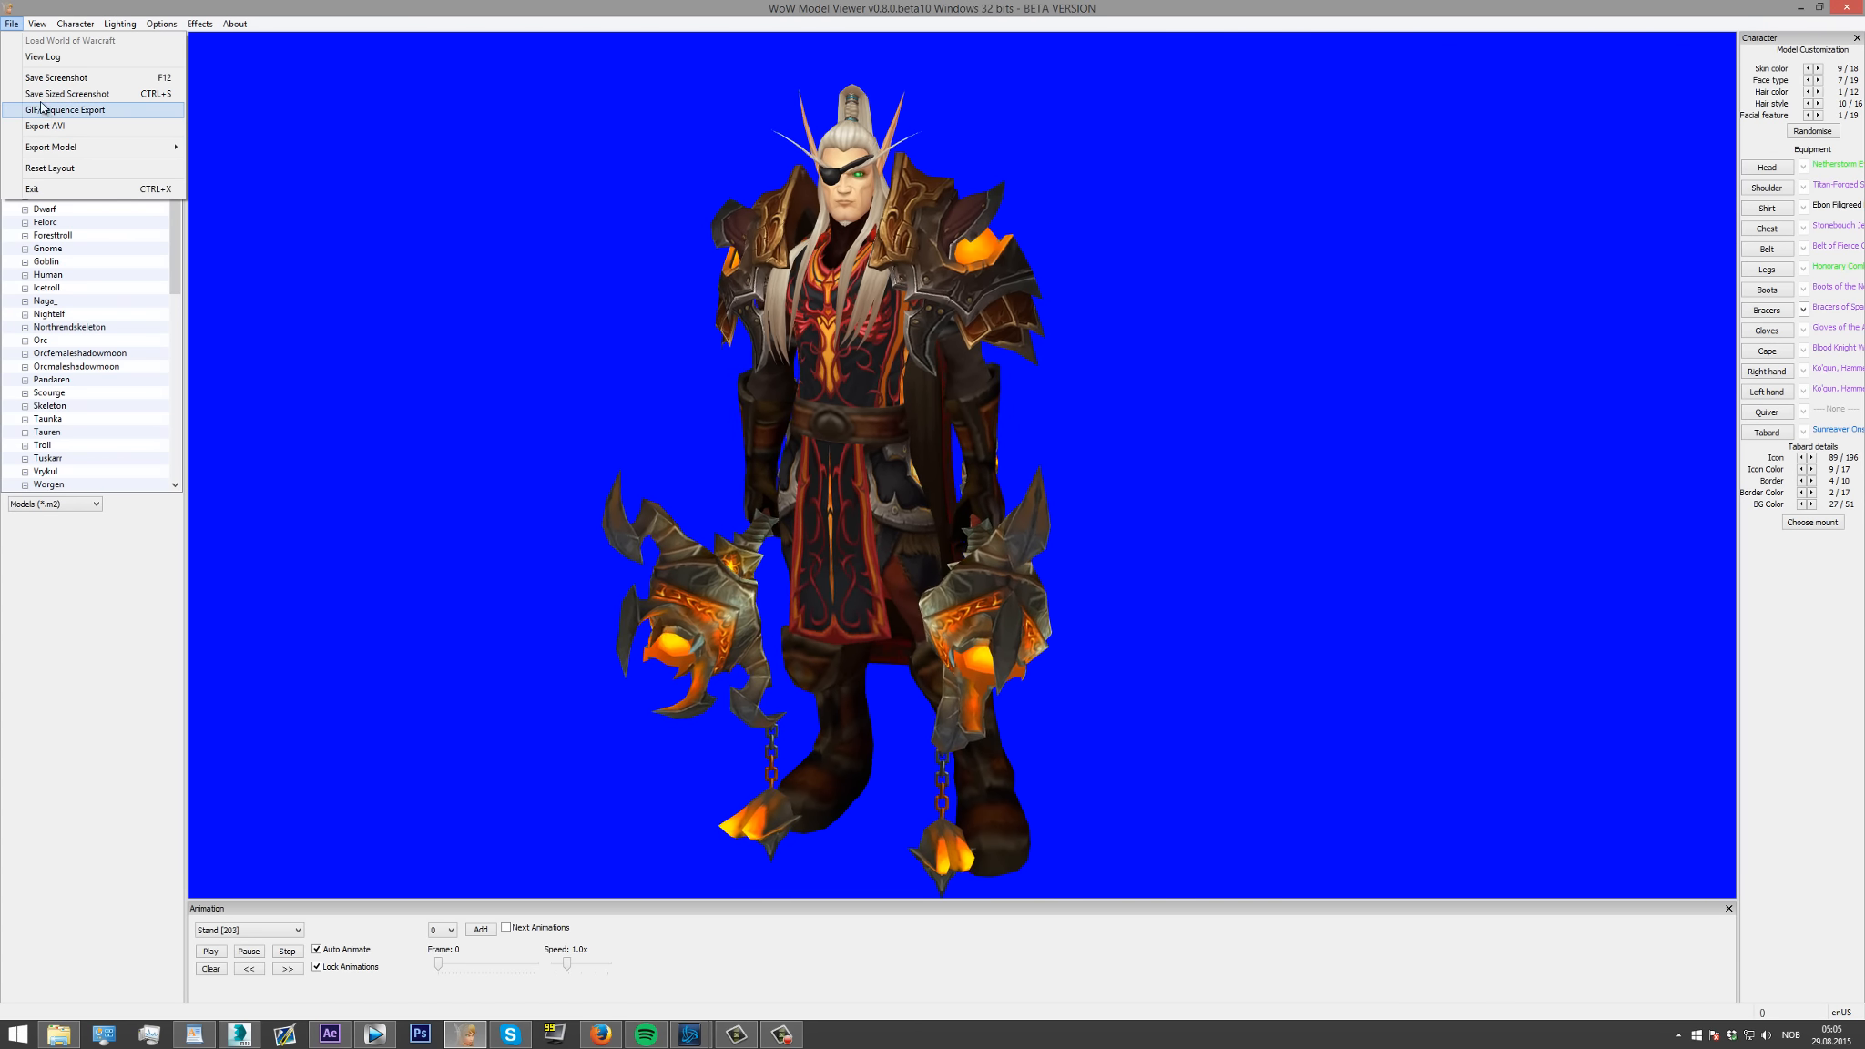
pyautogui.moveTo(75, 24)
pyautogui.click(944, 12)
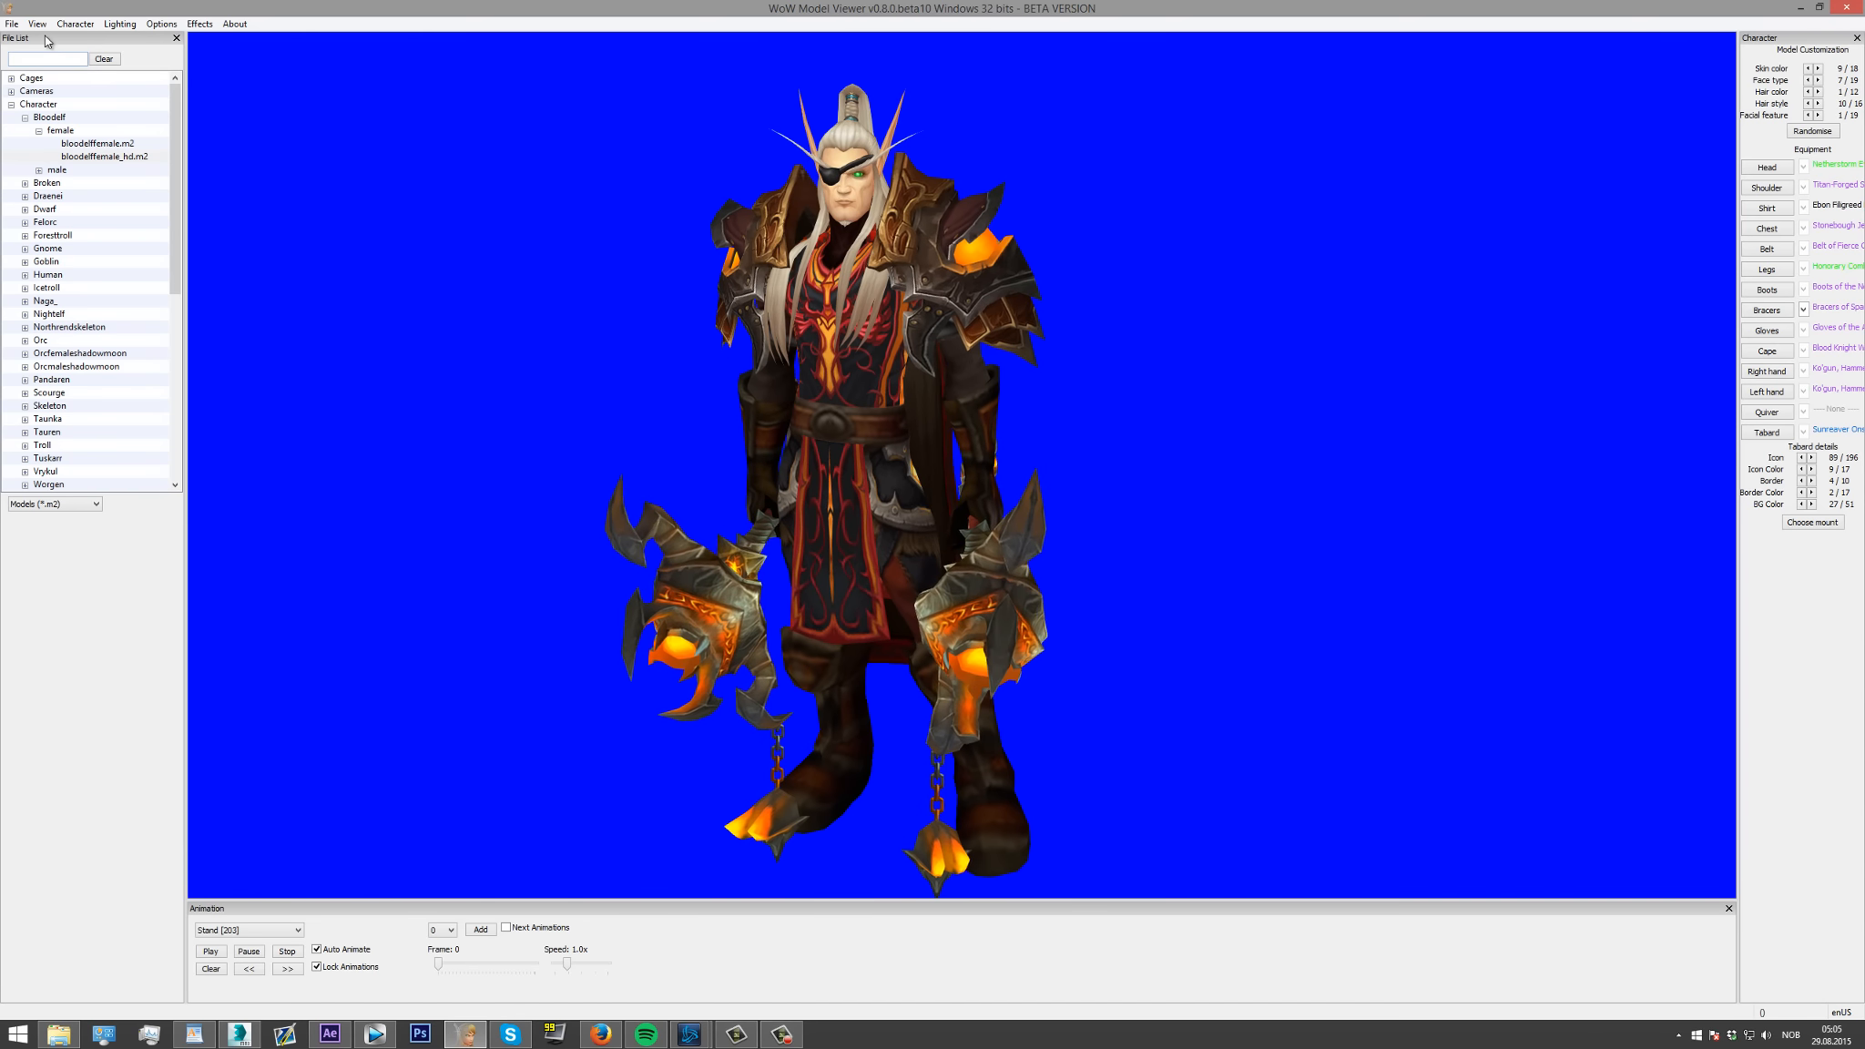
# Start an FBX export of the blood elf model, overwriting the existing HIDEN FBX.fbx in the Hiden folder.
pyautogui.click(12, 24)
pyautogui.moveTo(41, 148)
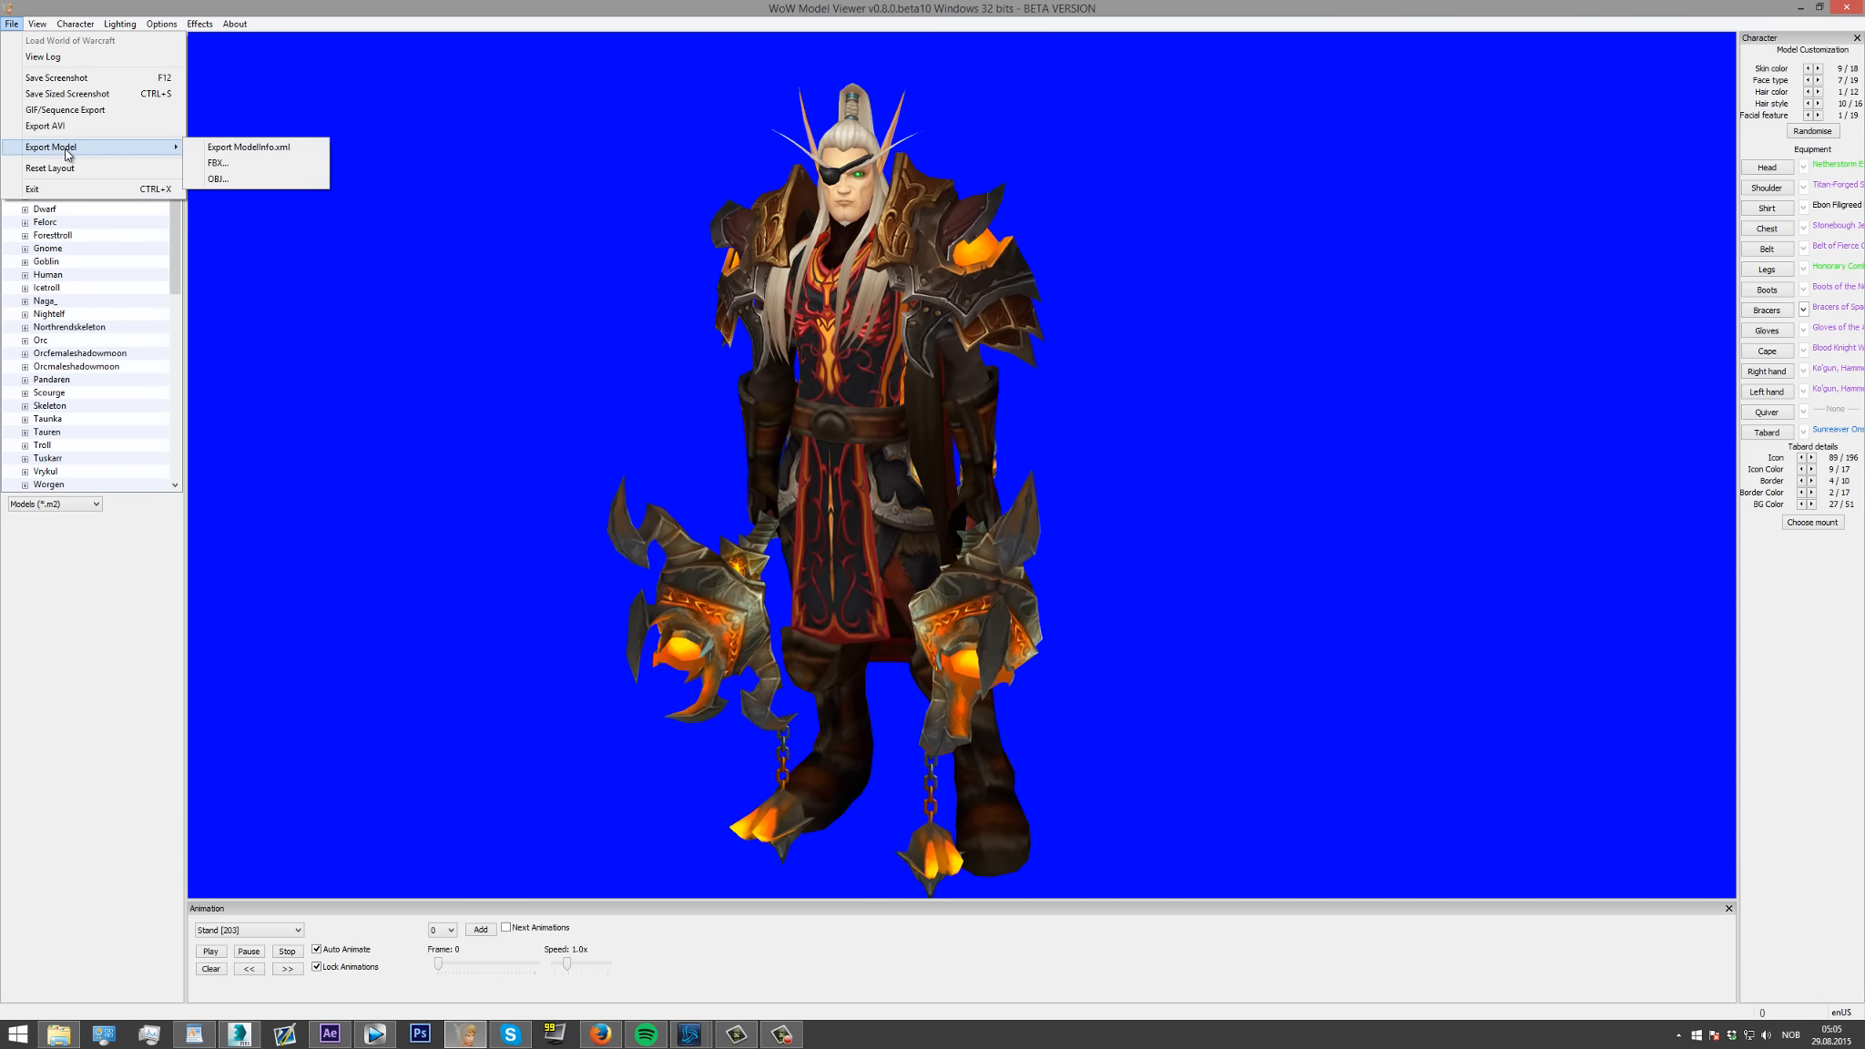
pyautogui.click(216, 164)
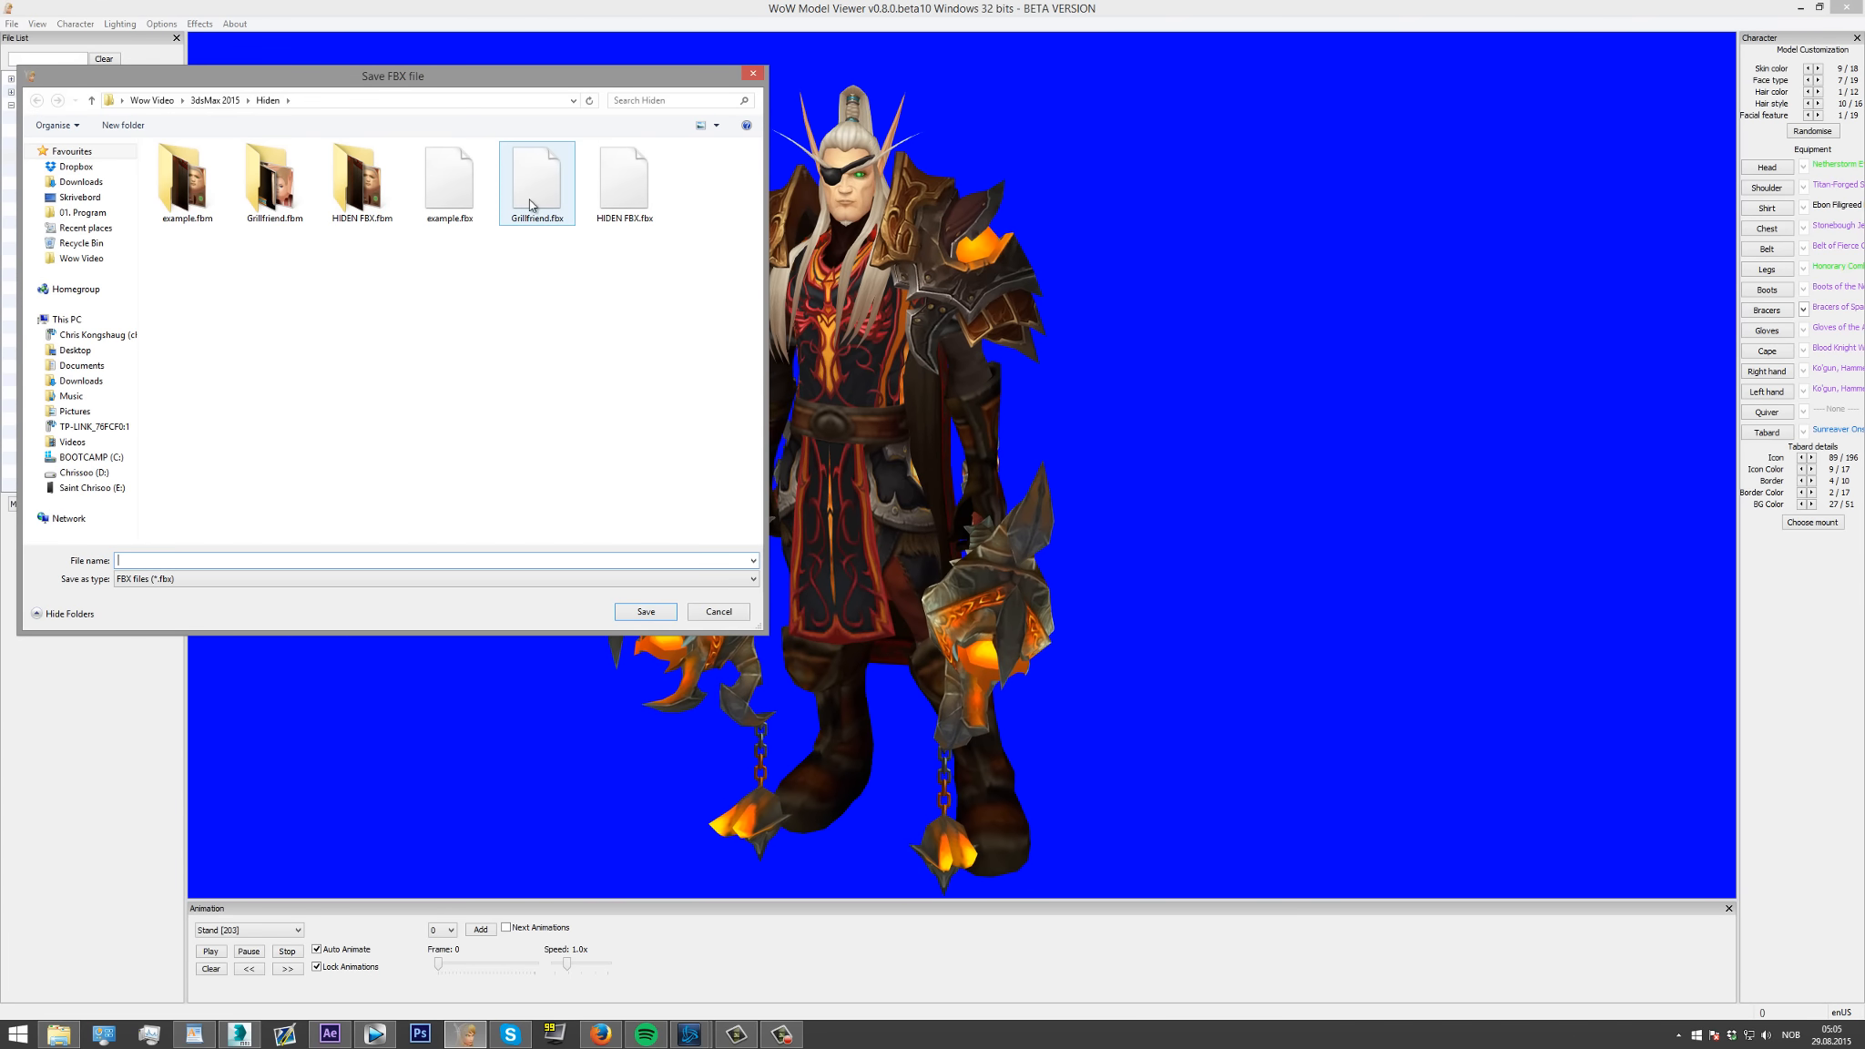
pyautogui.click(623, 182)
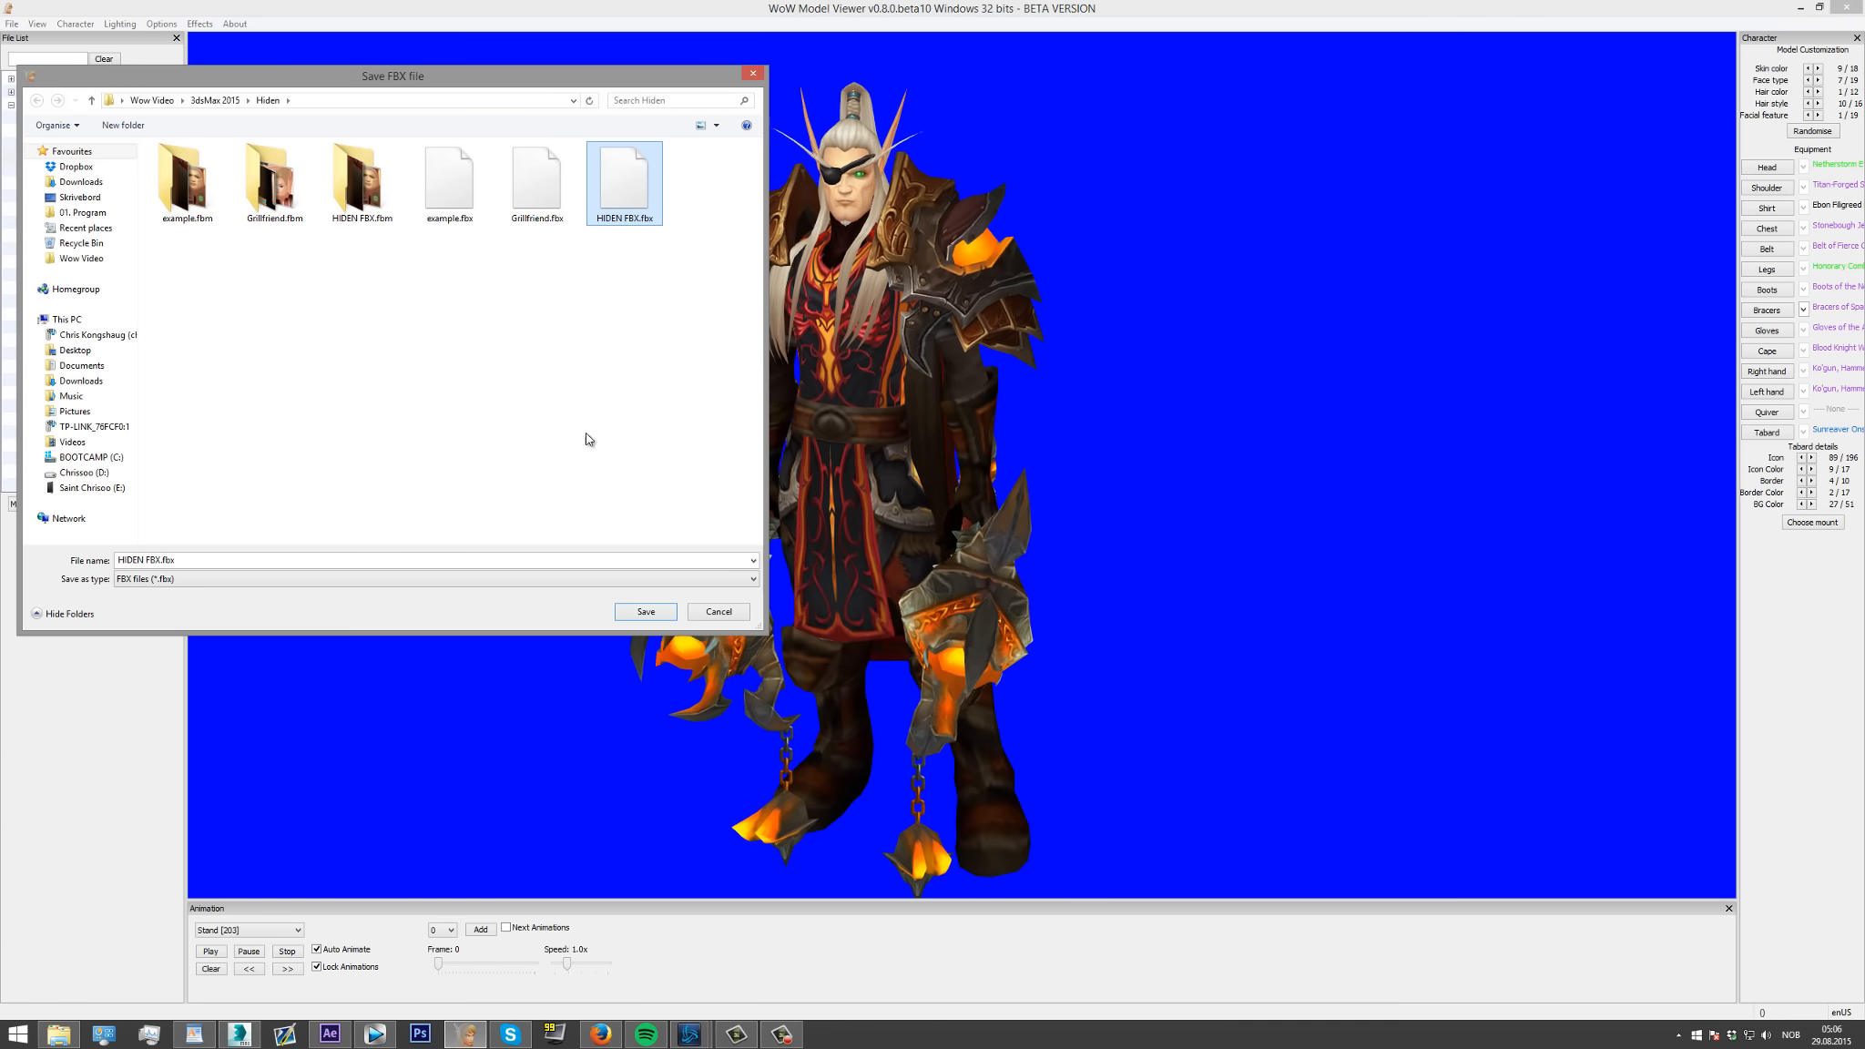
pyautogui.click(640, 613)
pyautogui.click(978, 521)
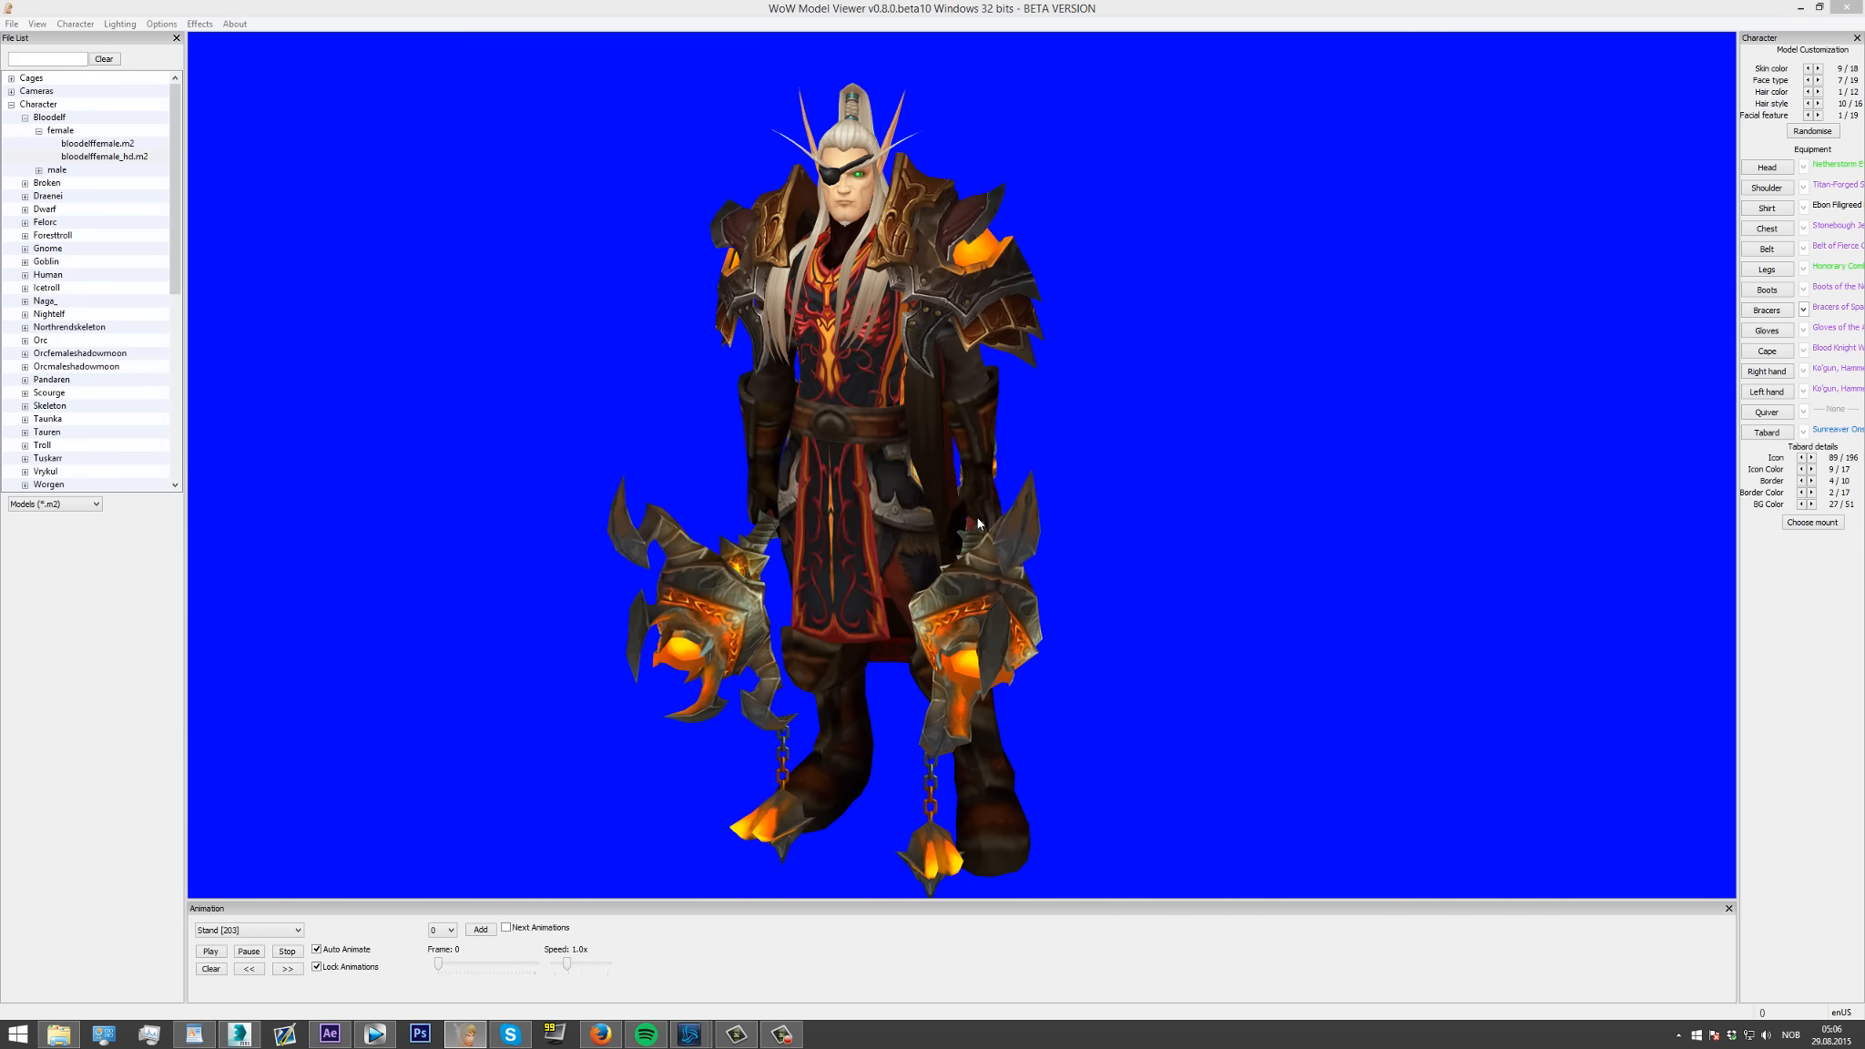
# Unselect all animations for the FBX export and complete it.
pyautogui.moveTo(944, 285); pyautogui.dragTo(493, 274)
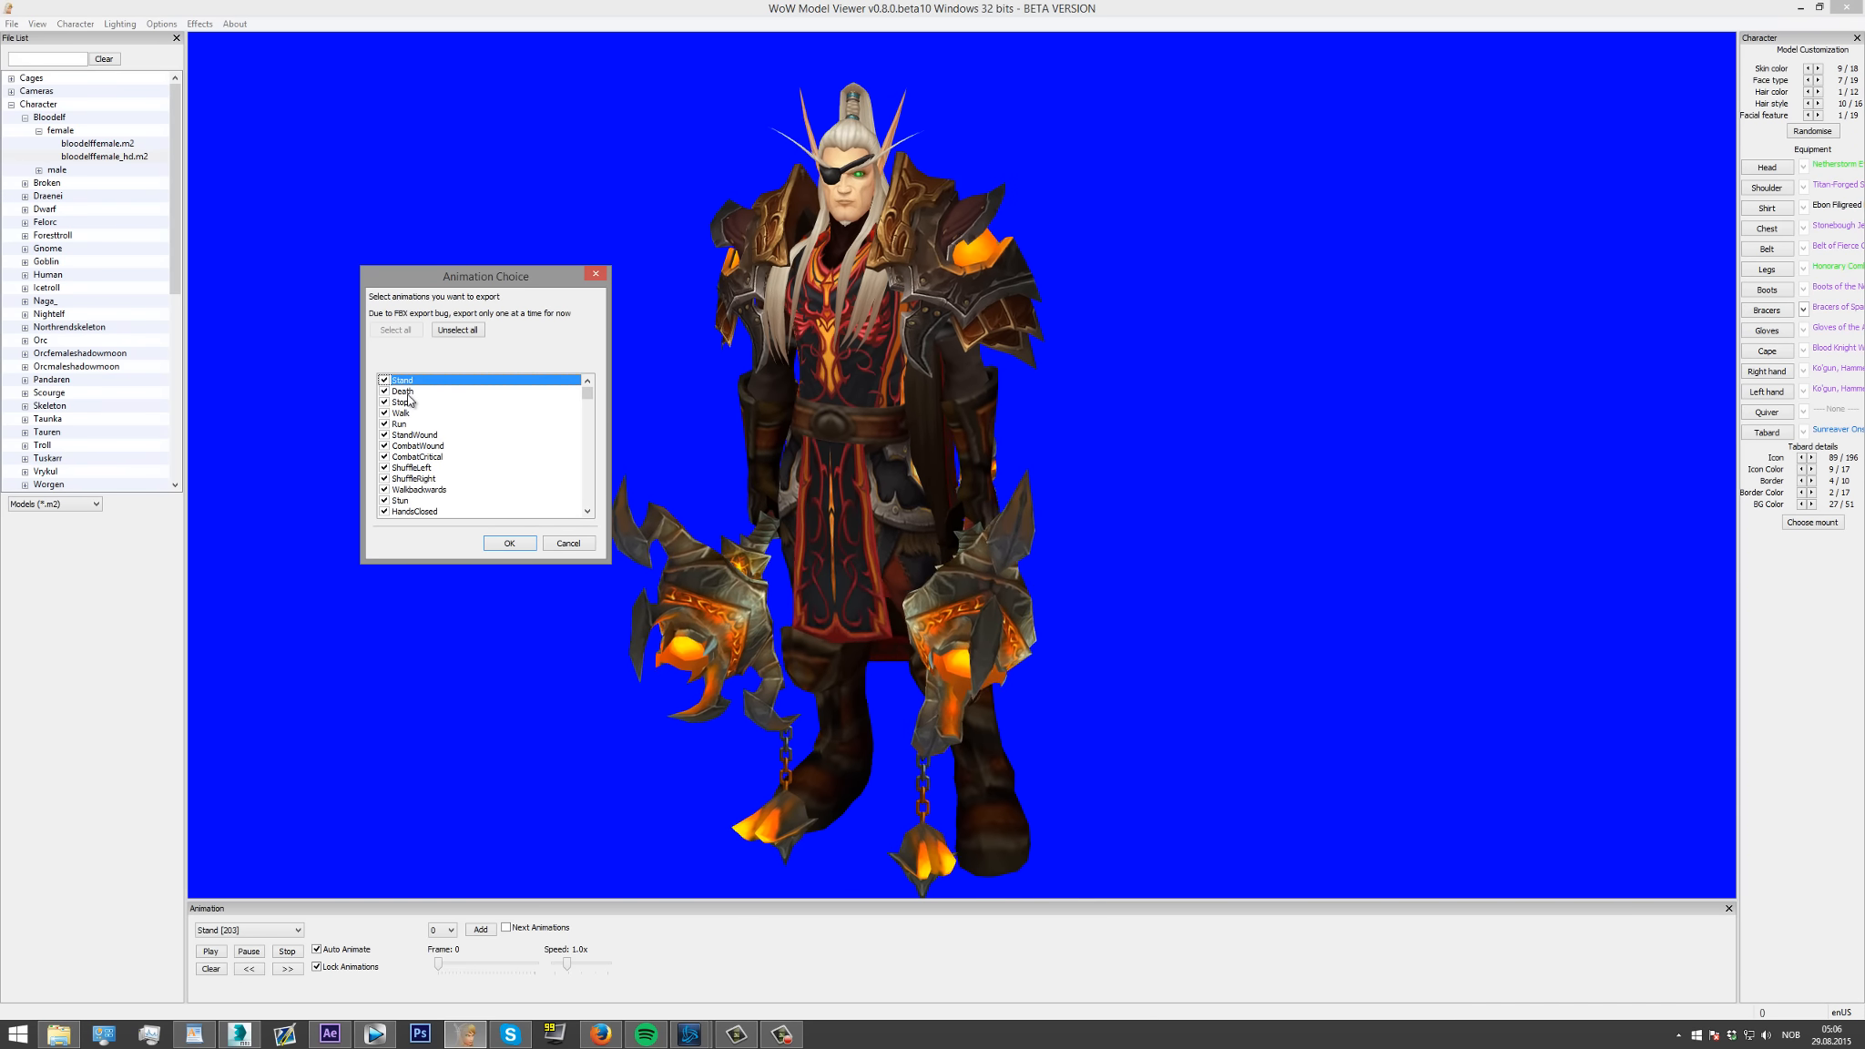
pyautogui.click(471, 334)
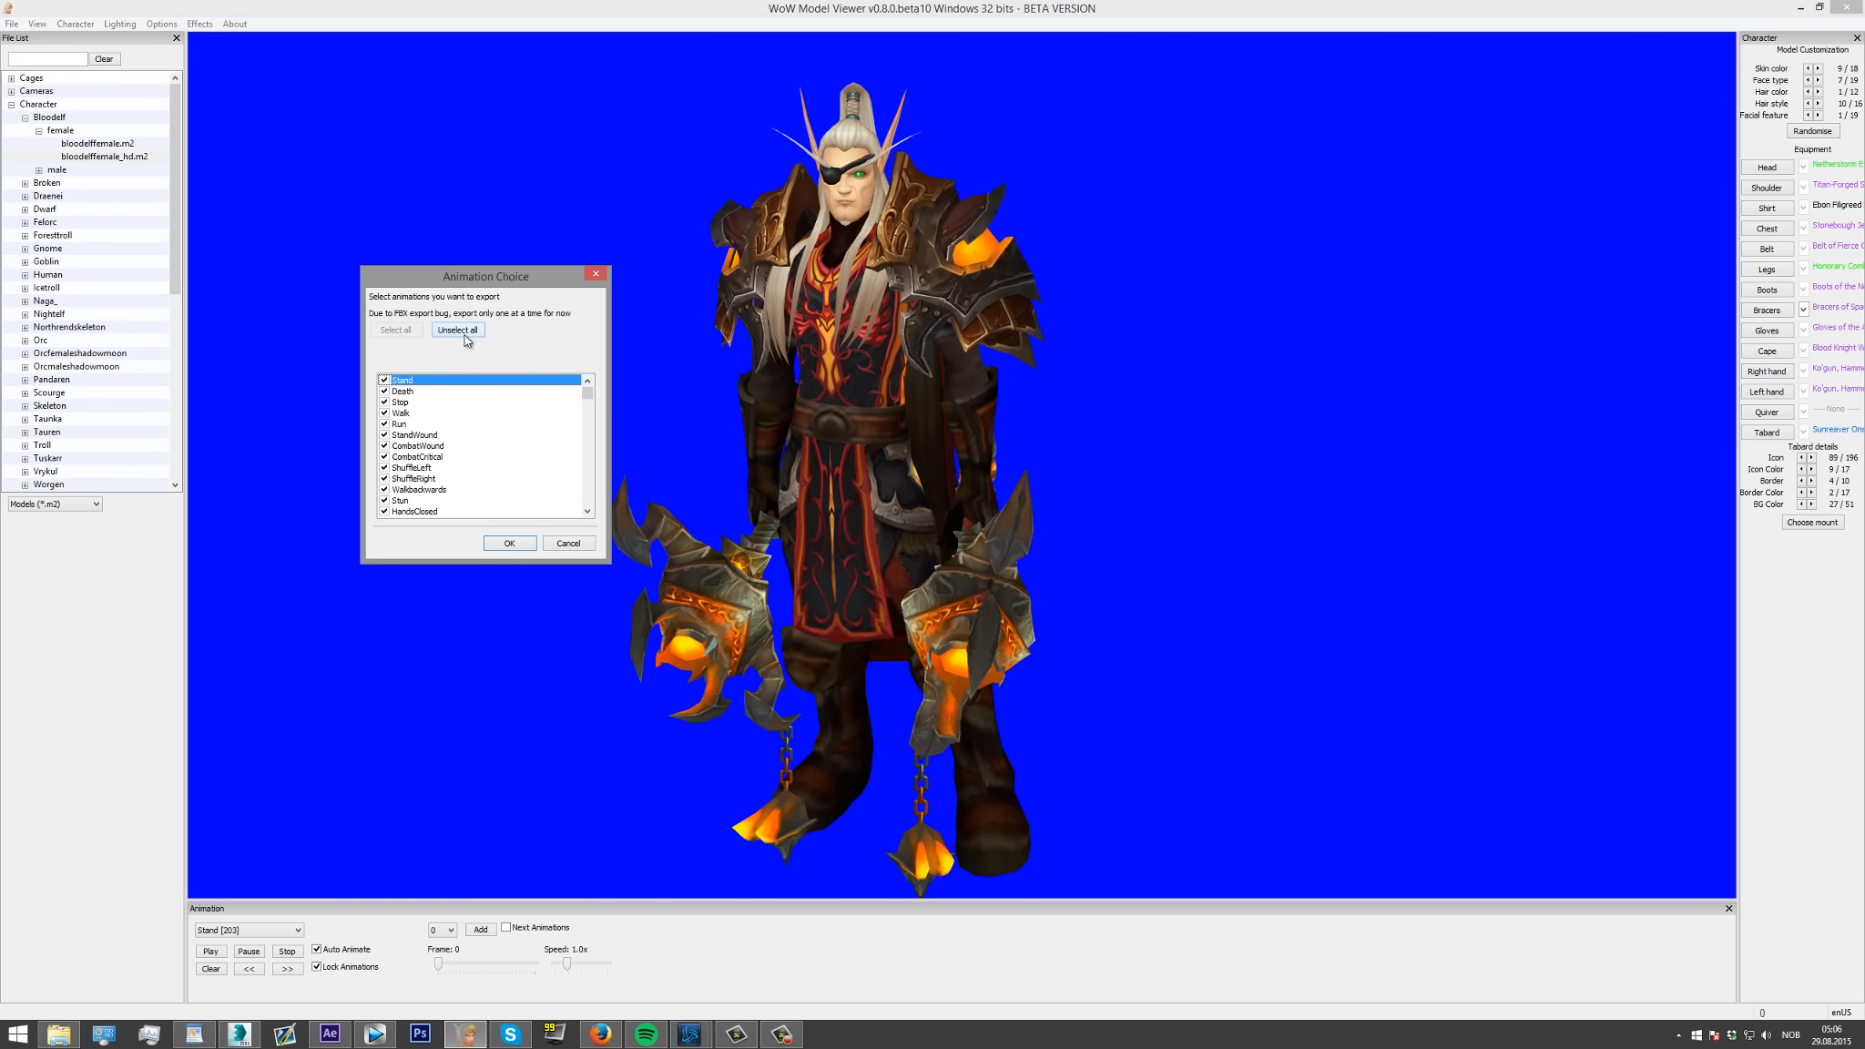
pyautogui.click(501, 546)
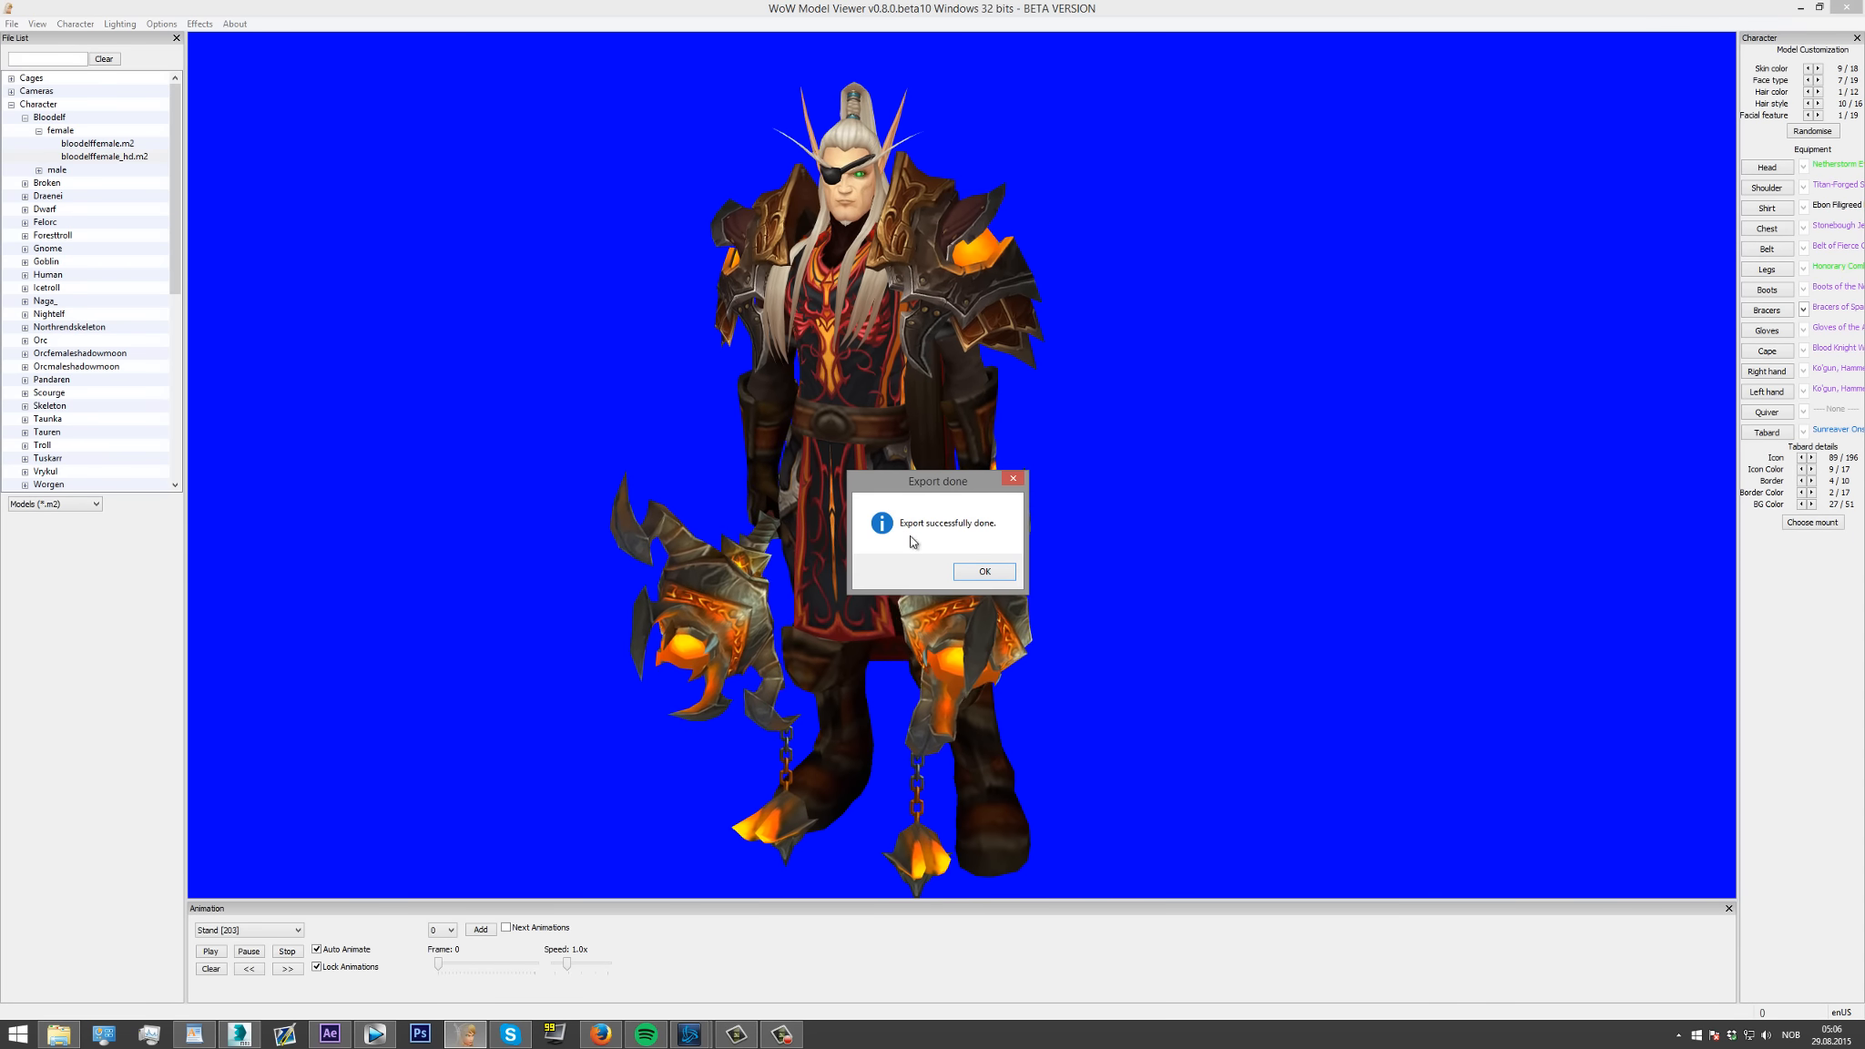
pyautogui.click(991, 572)
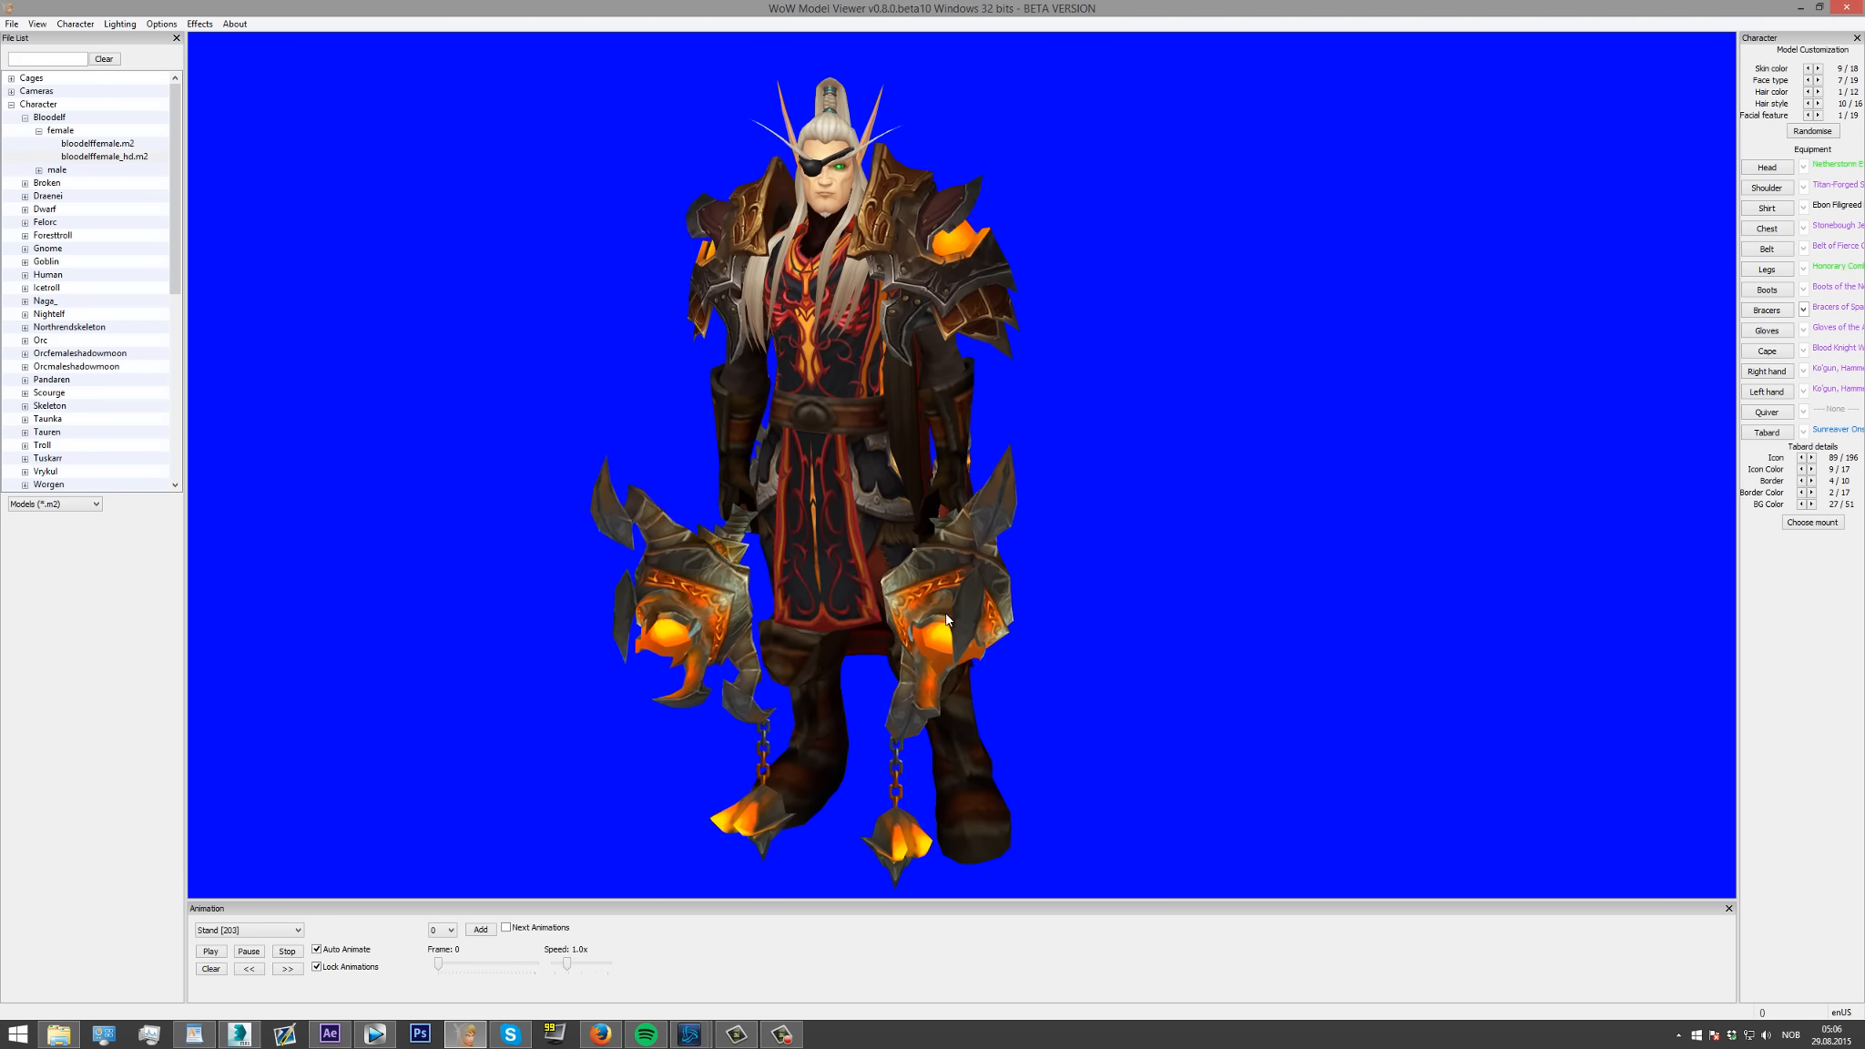
# Set the character's animation to FacePose [206].
pyautogui.click(253, 933)
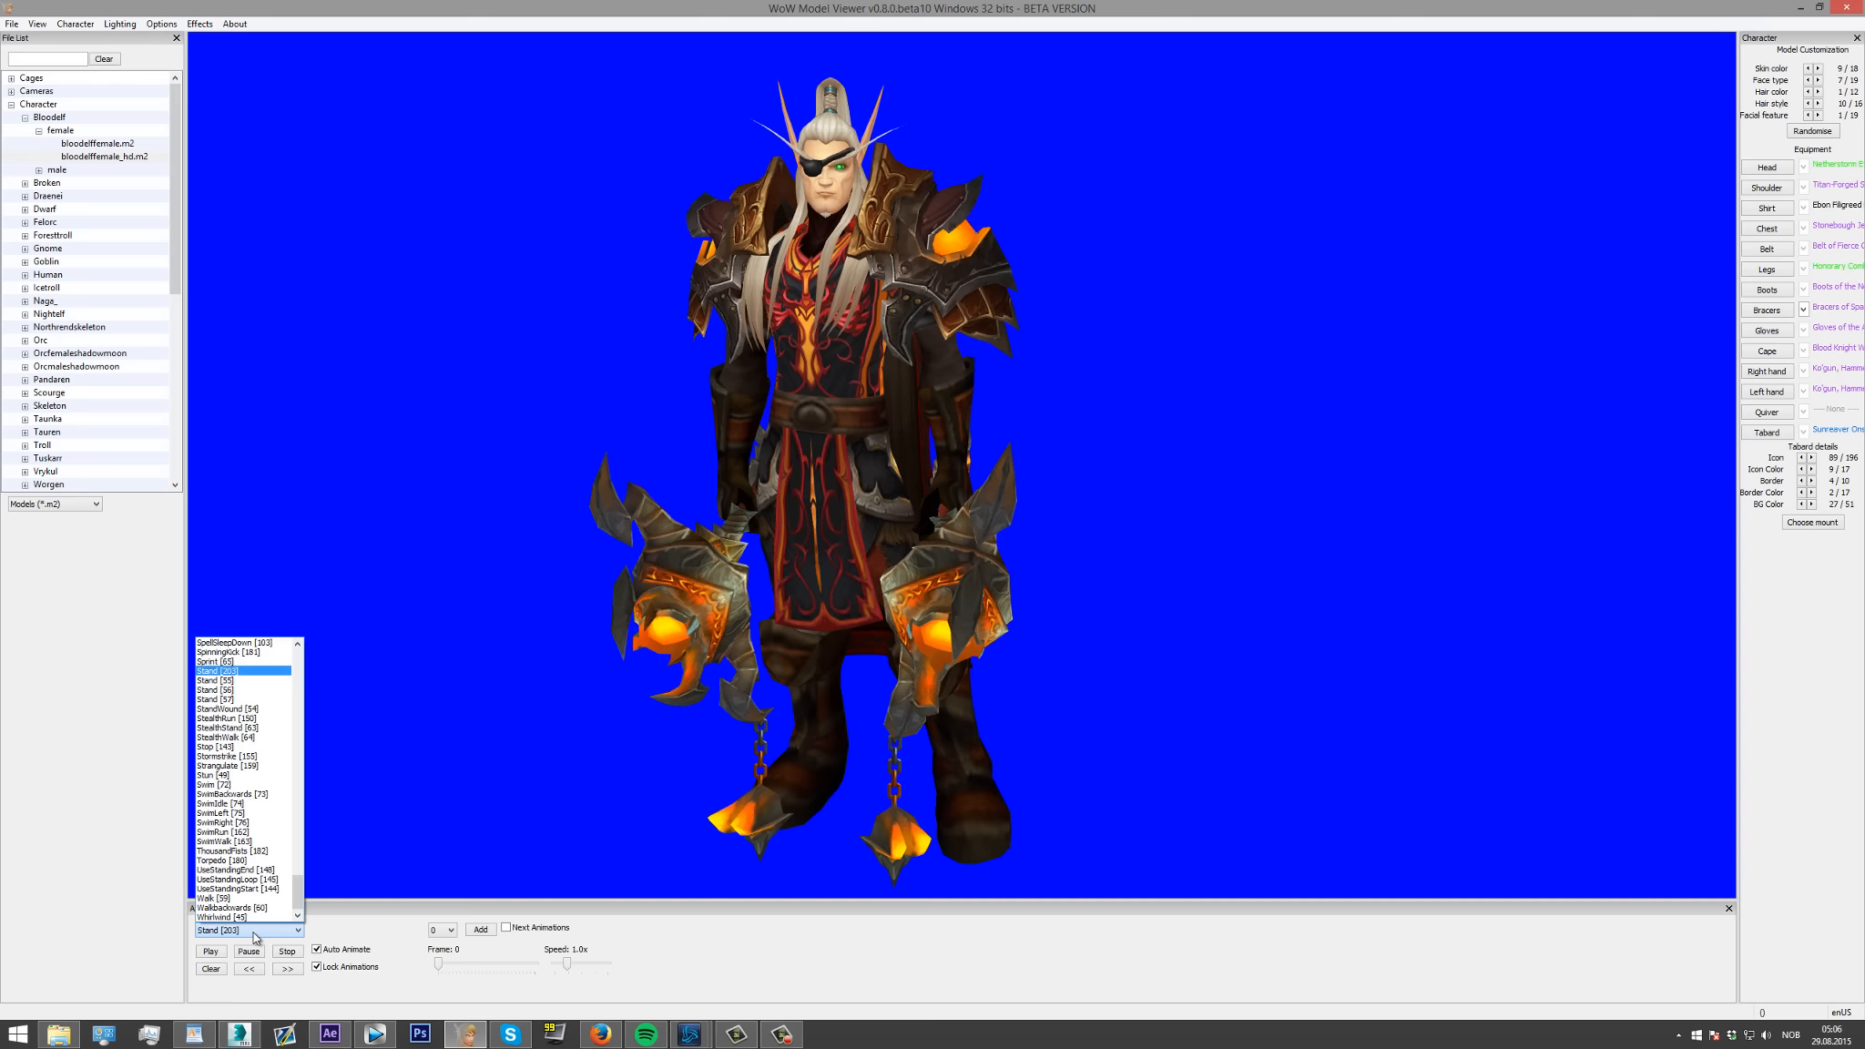
pyautogui.moveTo(297, 883); pyautogui.dragTo(337, 701)
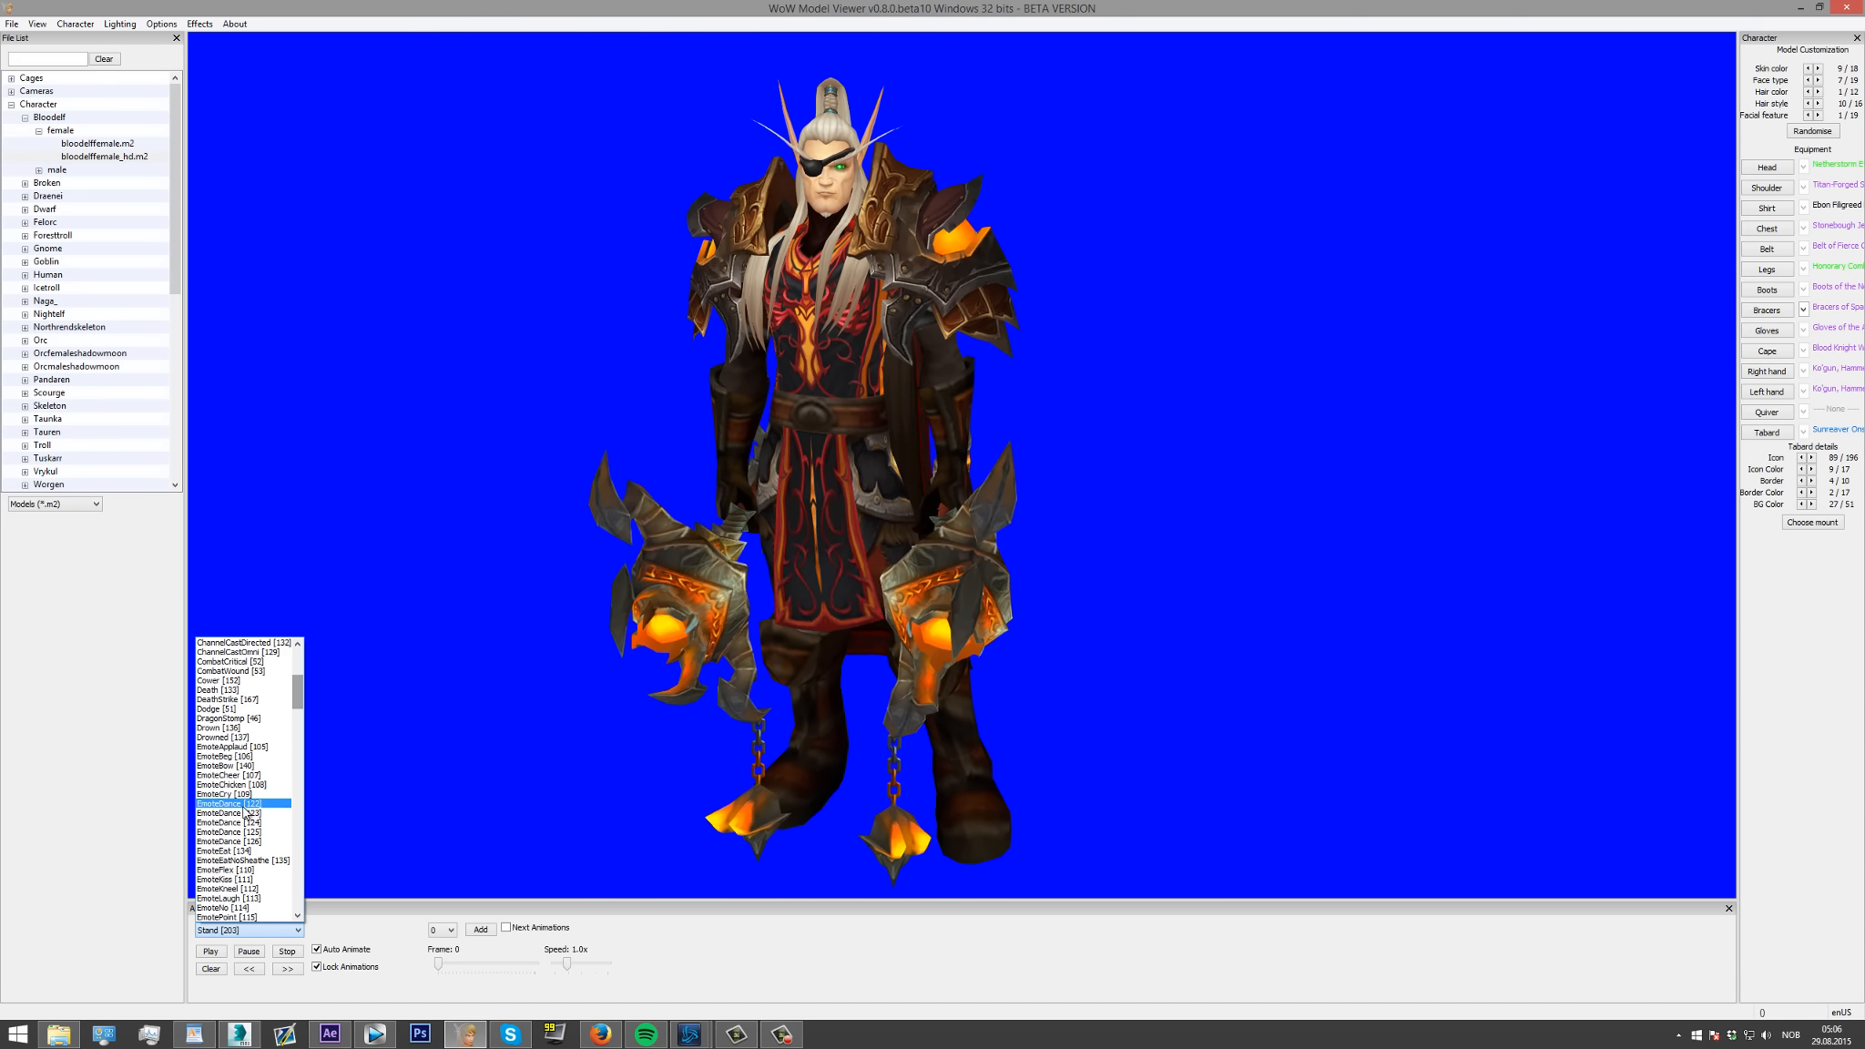
pyautogui.scroll(-6, 270, 753)
pyautogui.moveTo(301, 714)
pyautogui.mouseDown()
pyautogui.moveTo(304, 760)
pyautogui.moveTo(310, 738)
pyautogui.mouseUp()
pyautogui.click(250, 730)
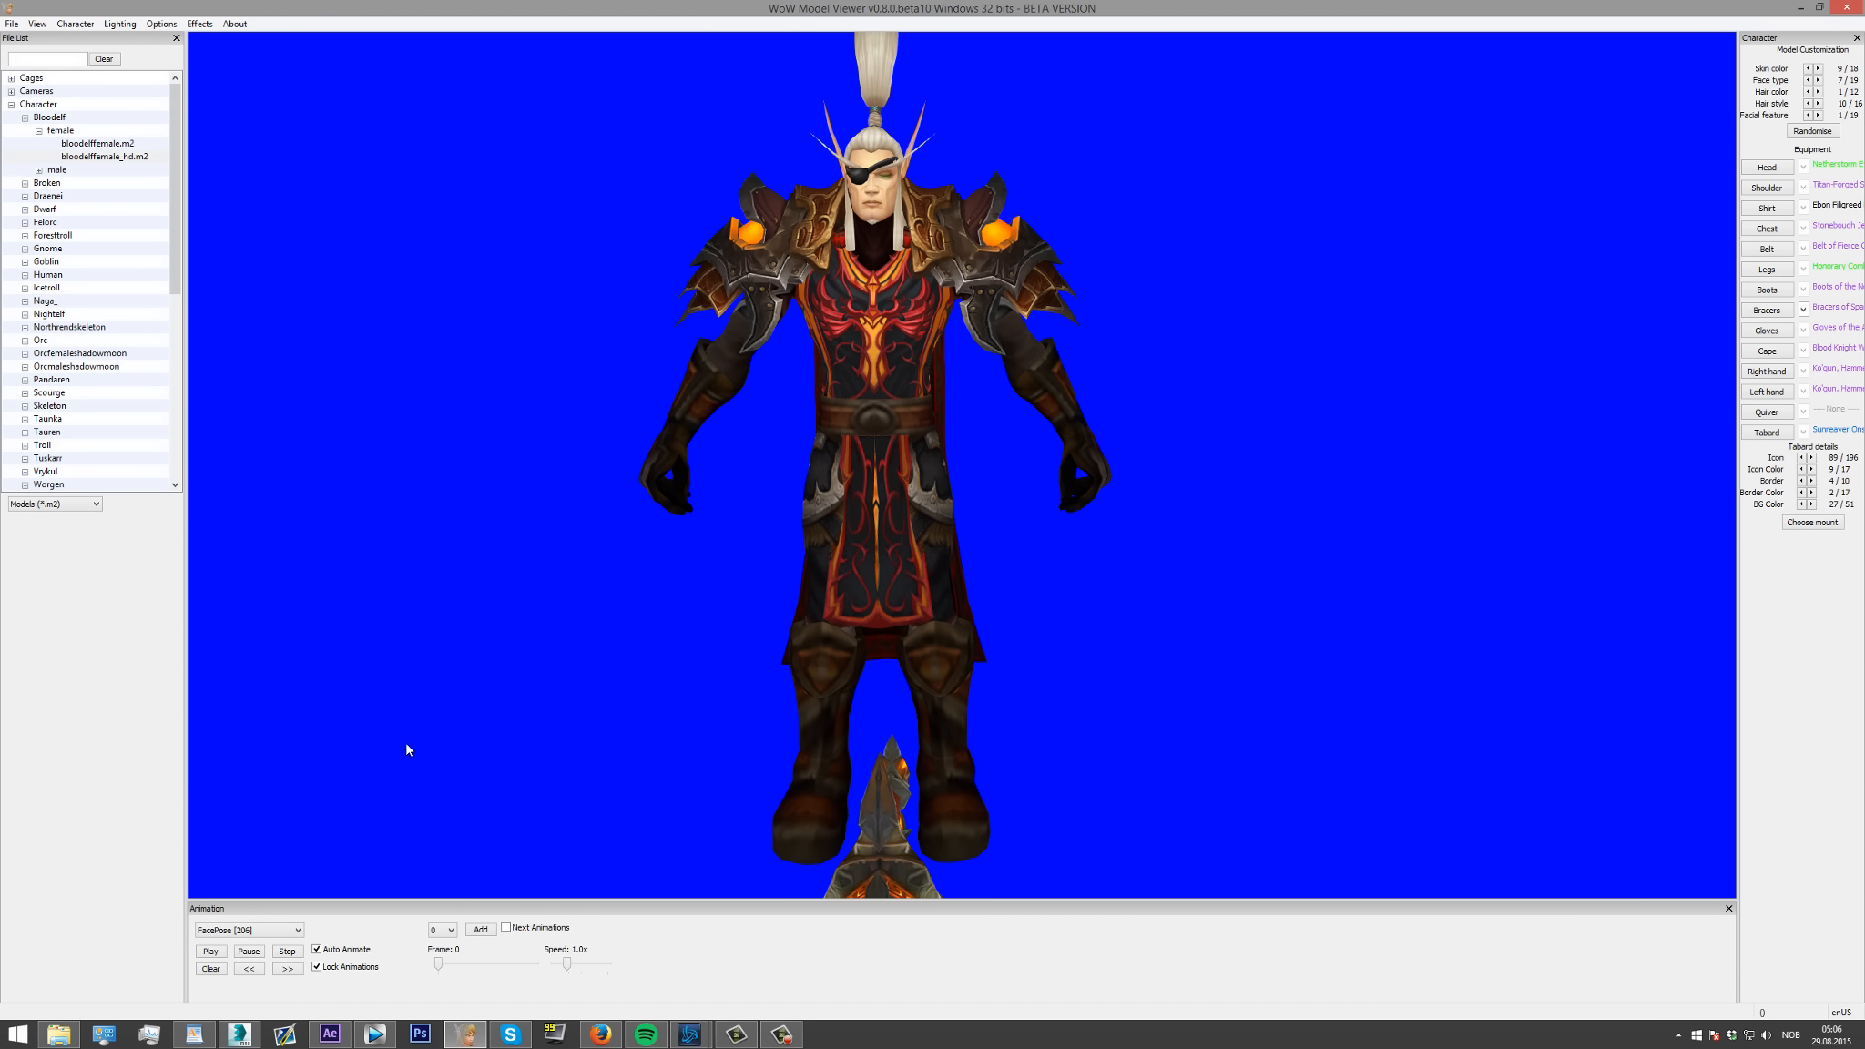
# Export the posed character as an OBJ, overwriting the existing Hiden obj.obj.
pyautogui.click(9, 24)
pyautogui.moveTo(92, 153)
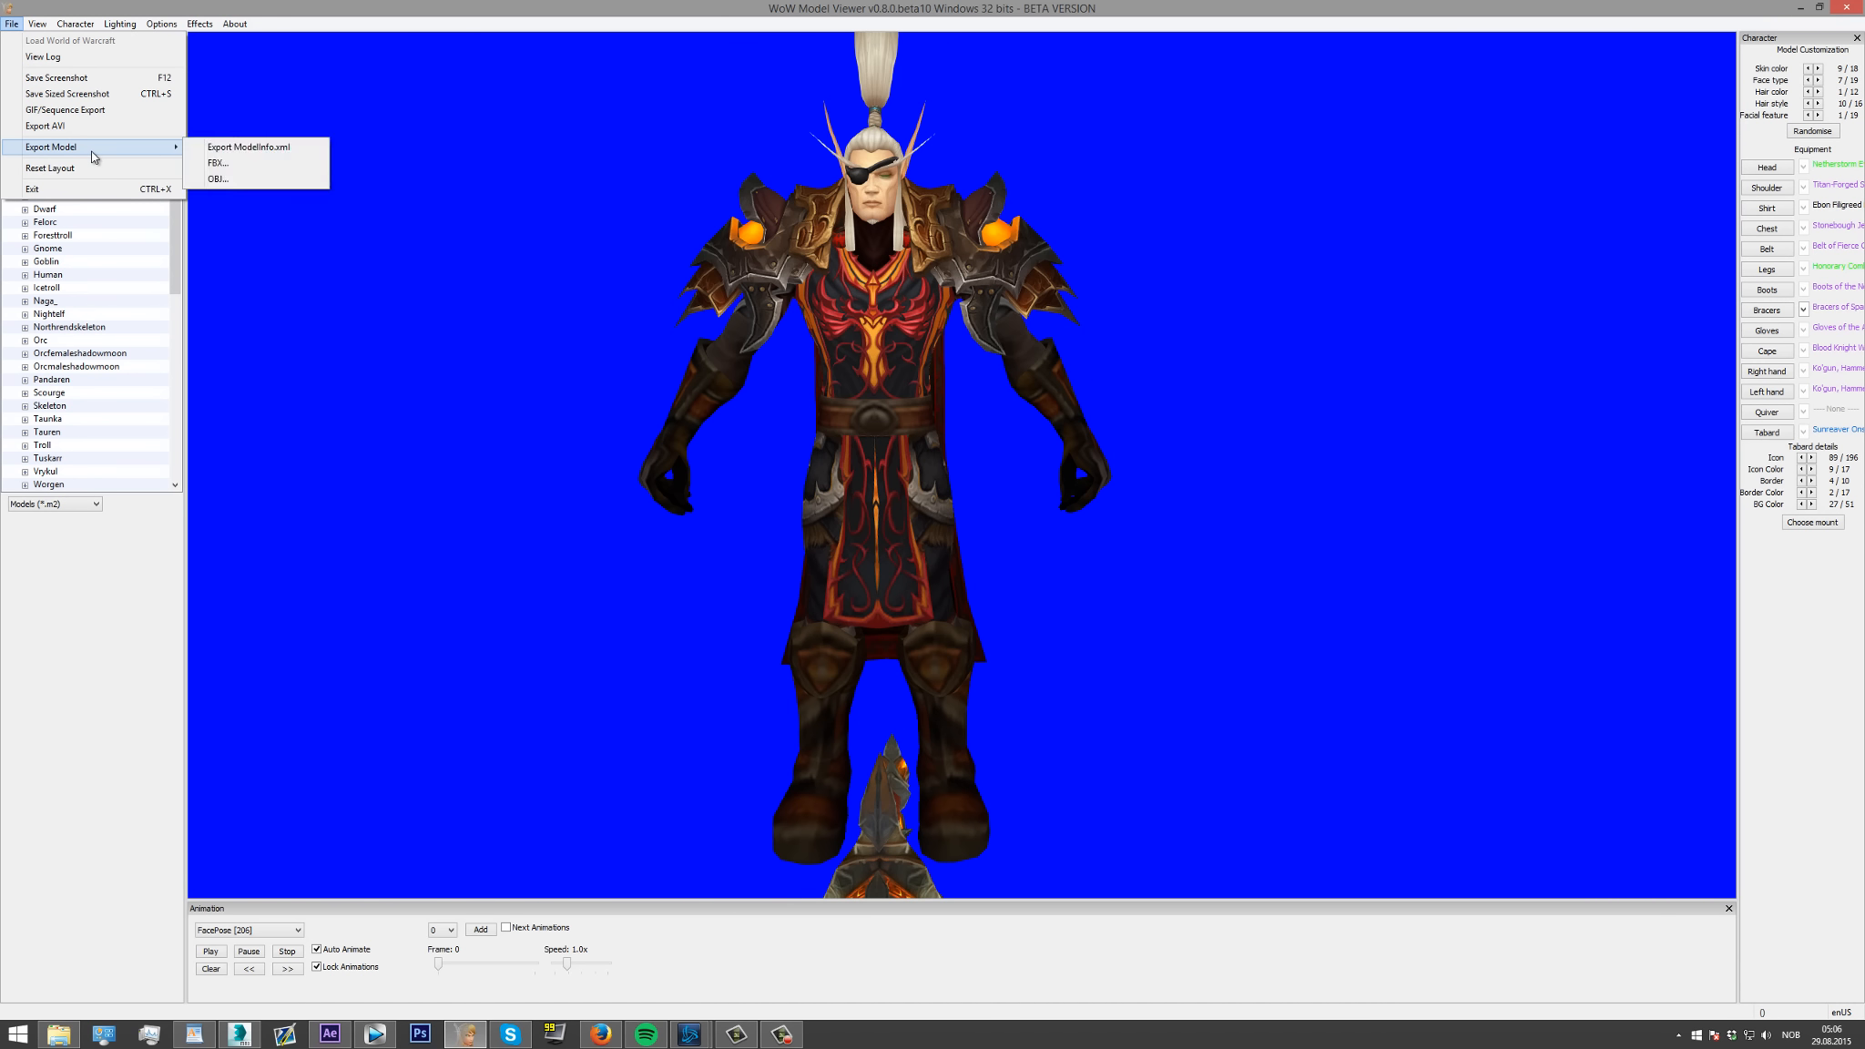
pyautogui.click(228, 179)
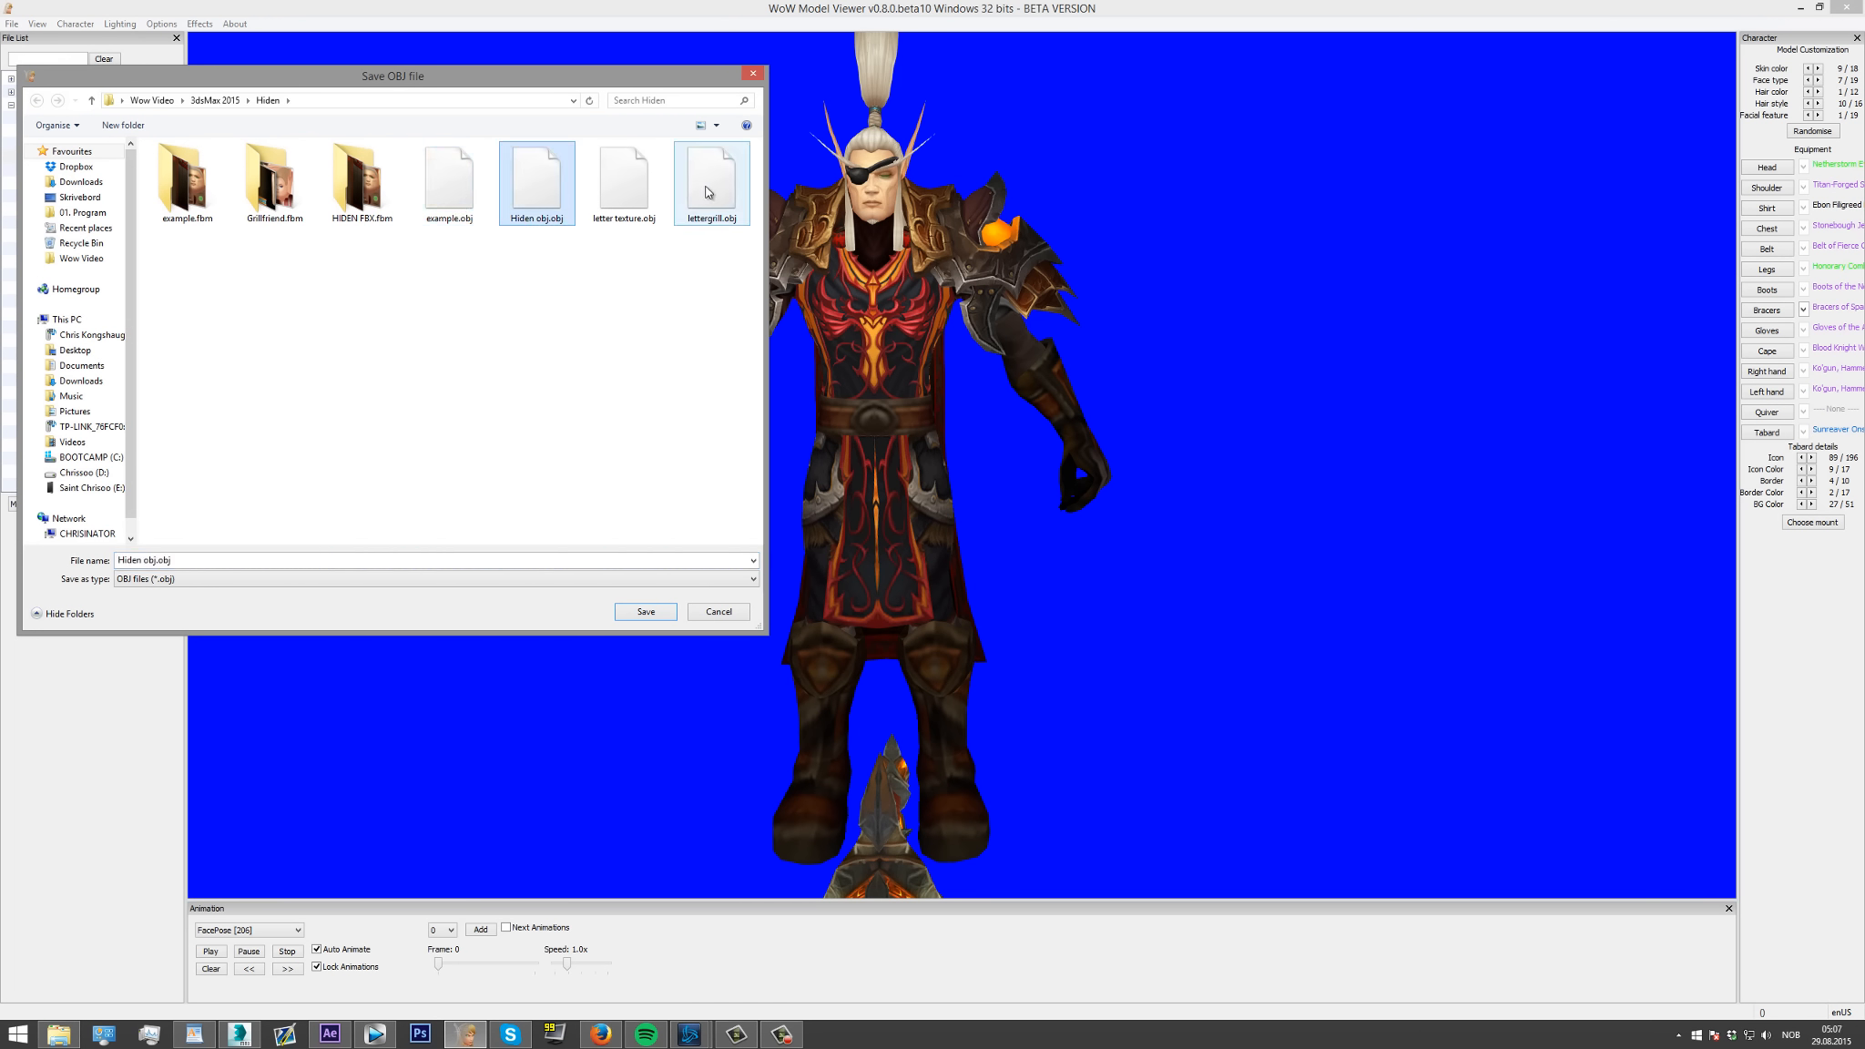
pyautogui.click(655, 619)
pyautogui.click(1021, 518)
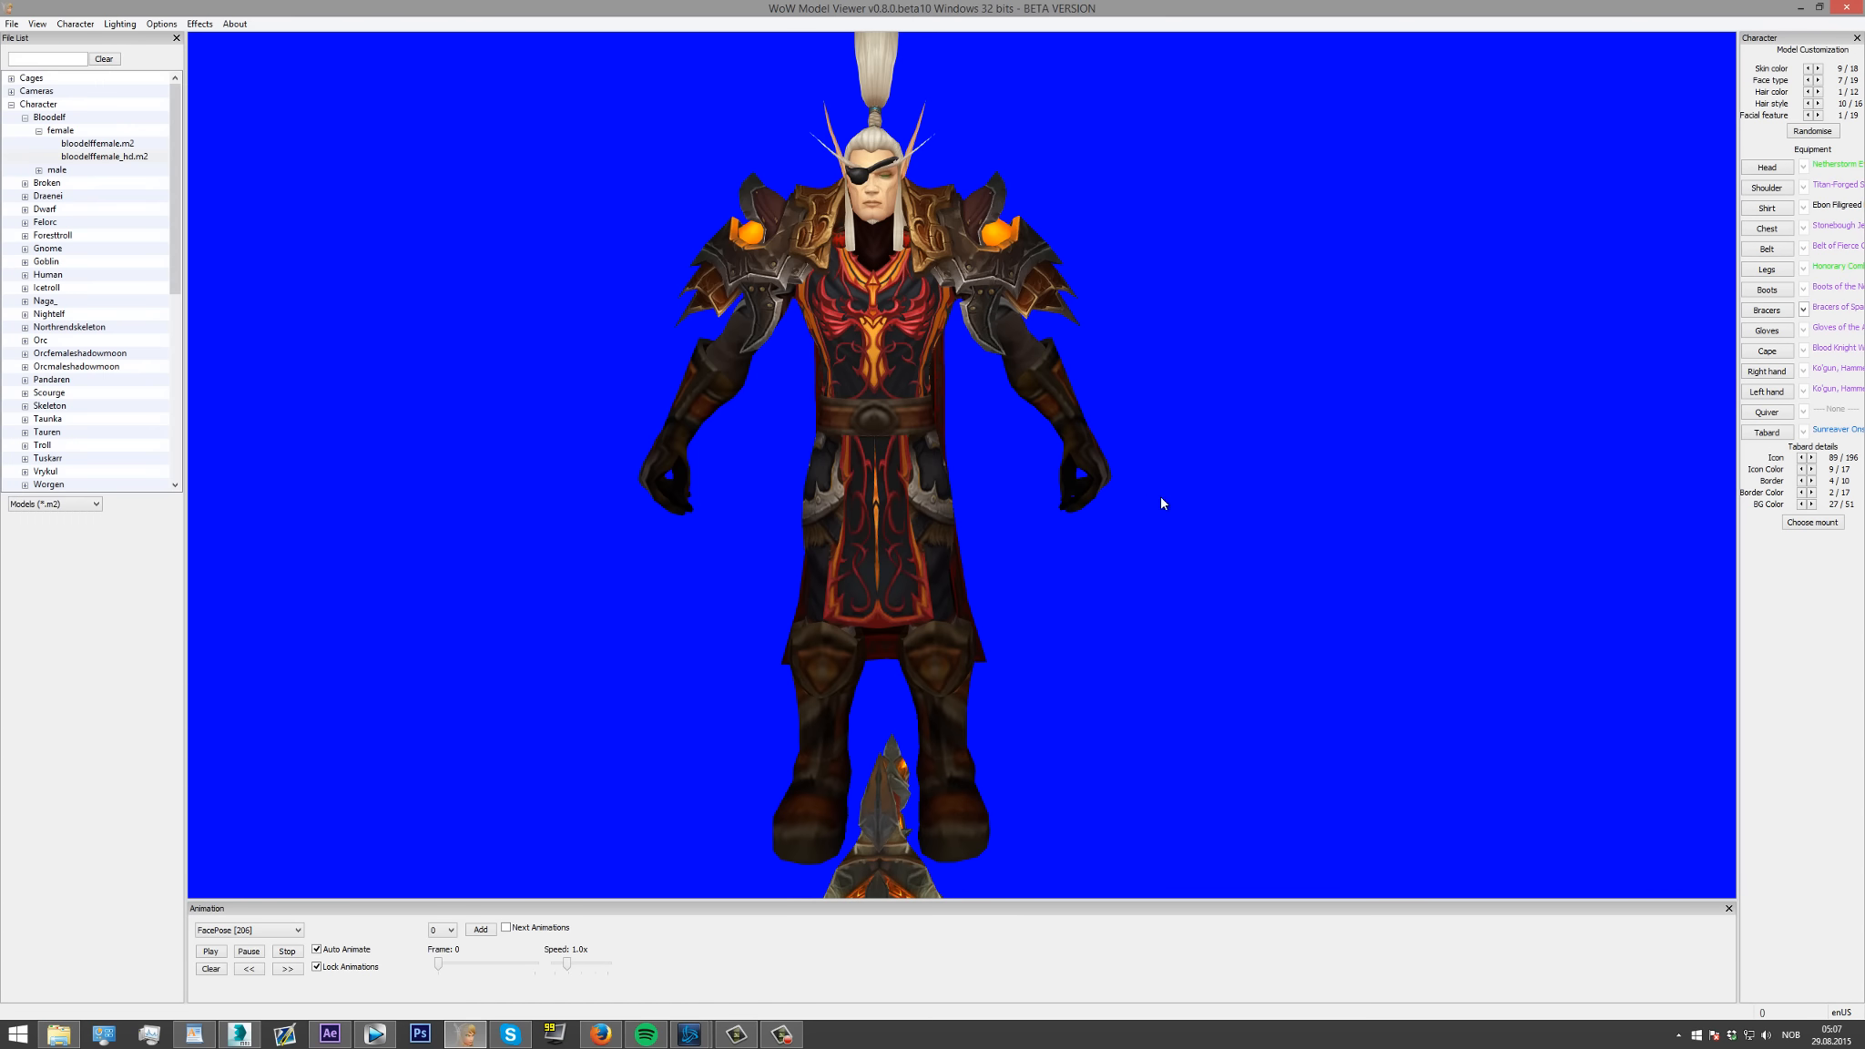
pyautogui.click(985, 571)
pyautogui.moveTo(991, 574); pyautogui.dragTo(887, 574)
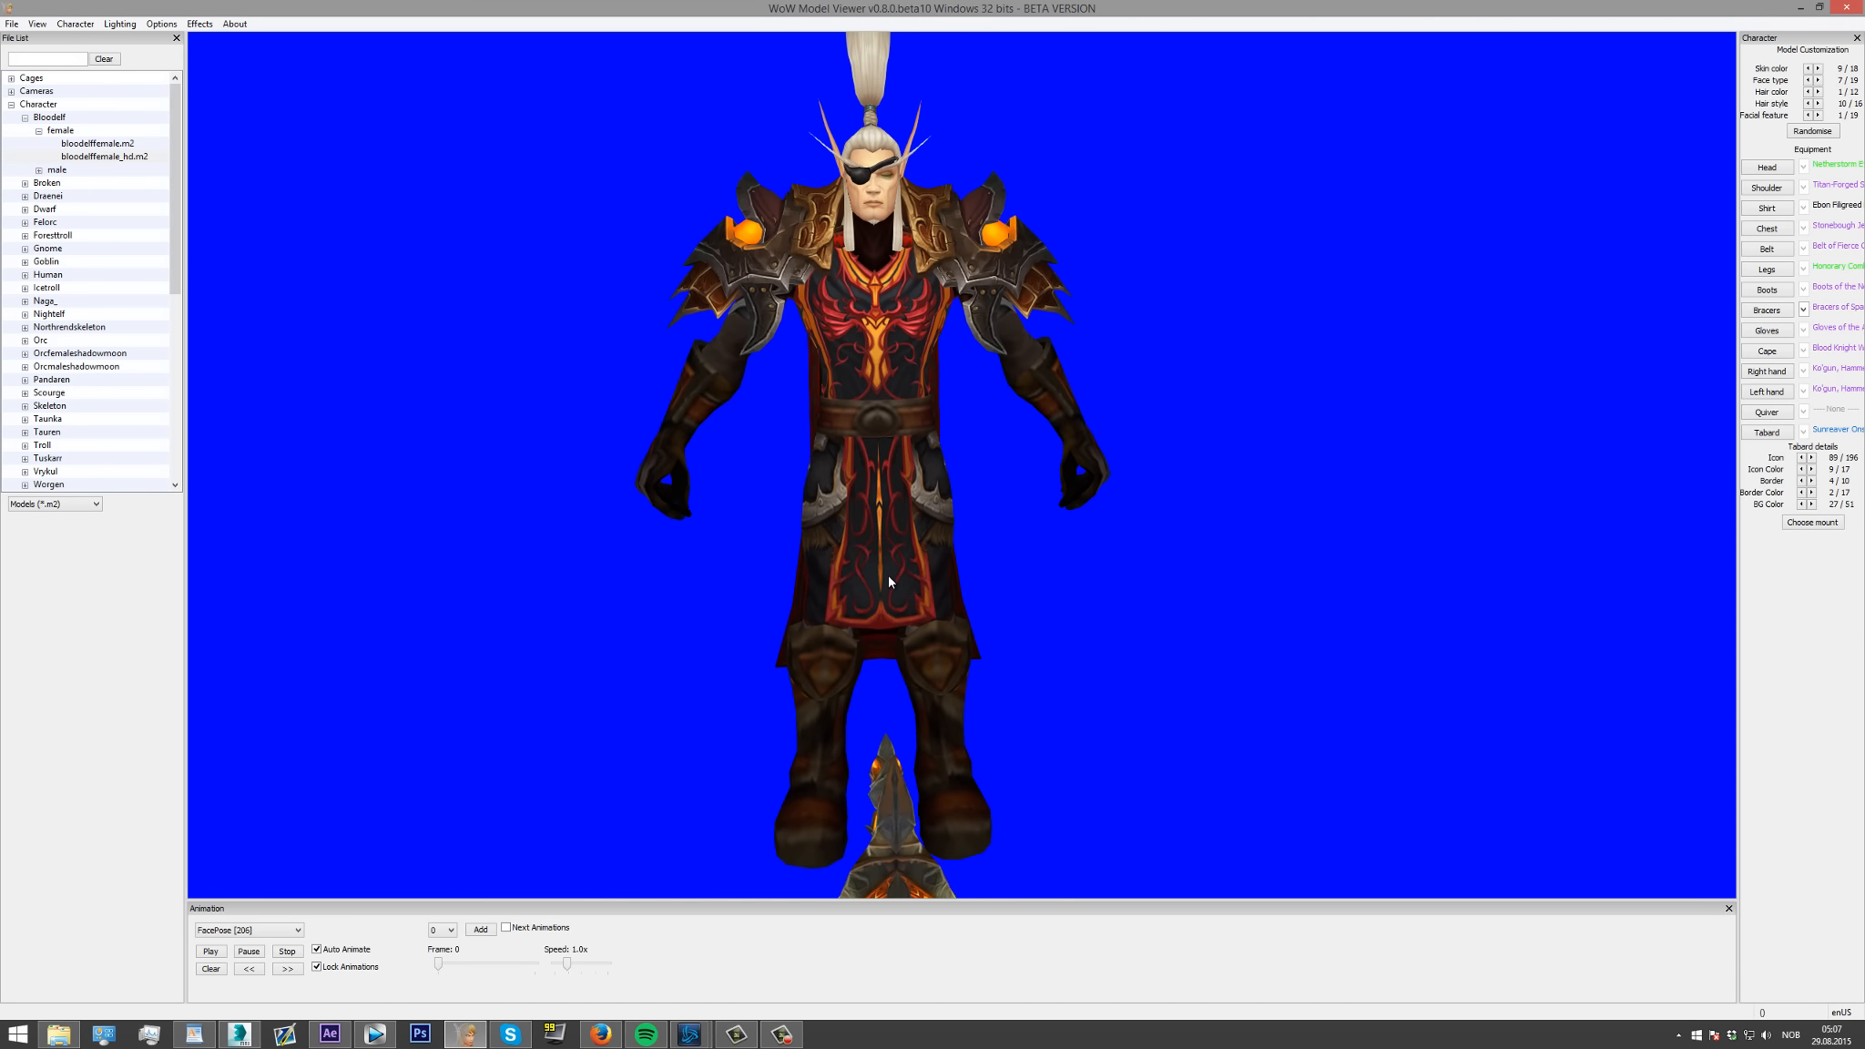
# Switch to 3ds Max and unhide the Hair and useless bones layers.
pyautogui.click(243, 1039)
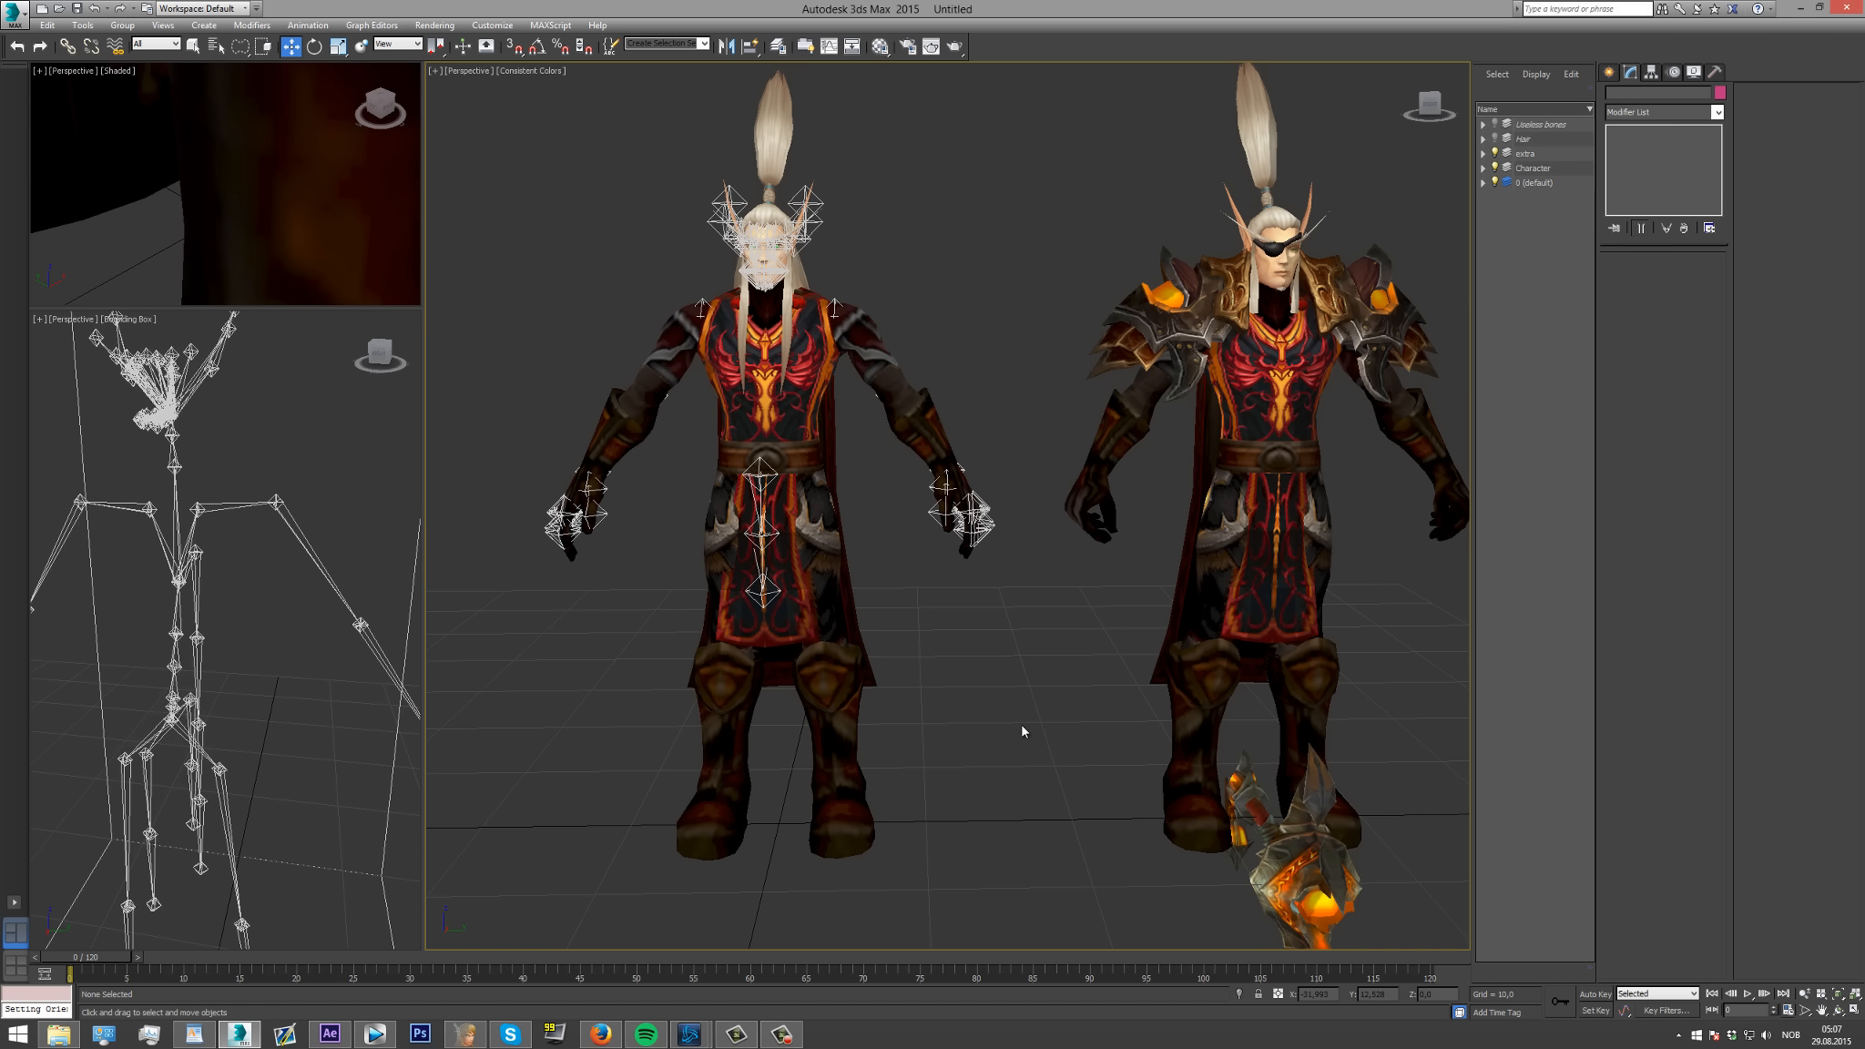
pyautogui.moveTo(1241, 692); pyautogui.dragTo(1175, 692)
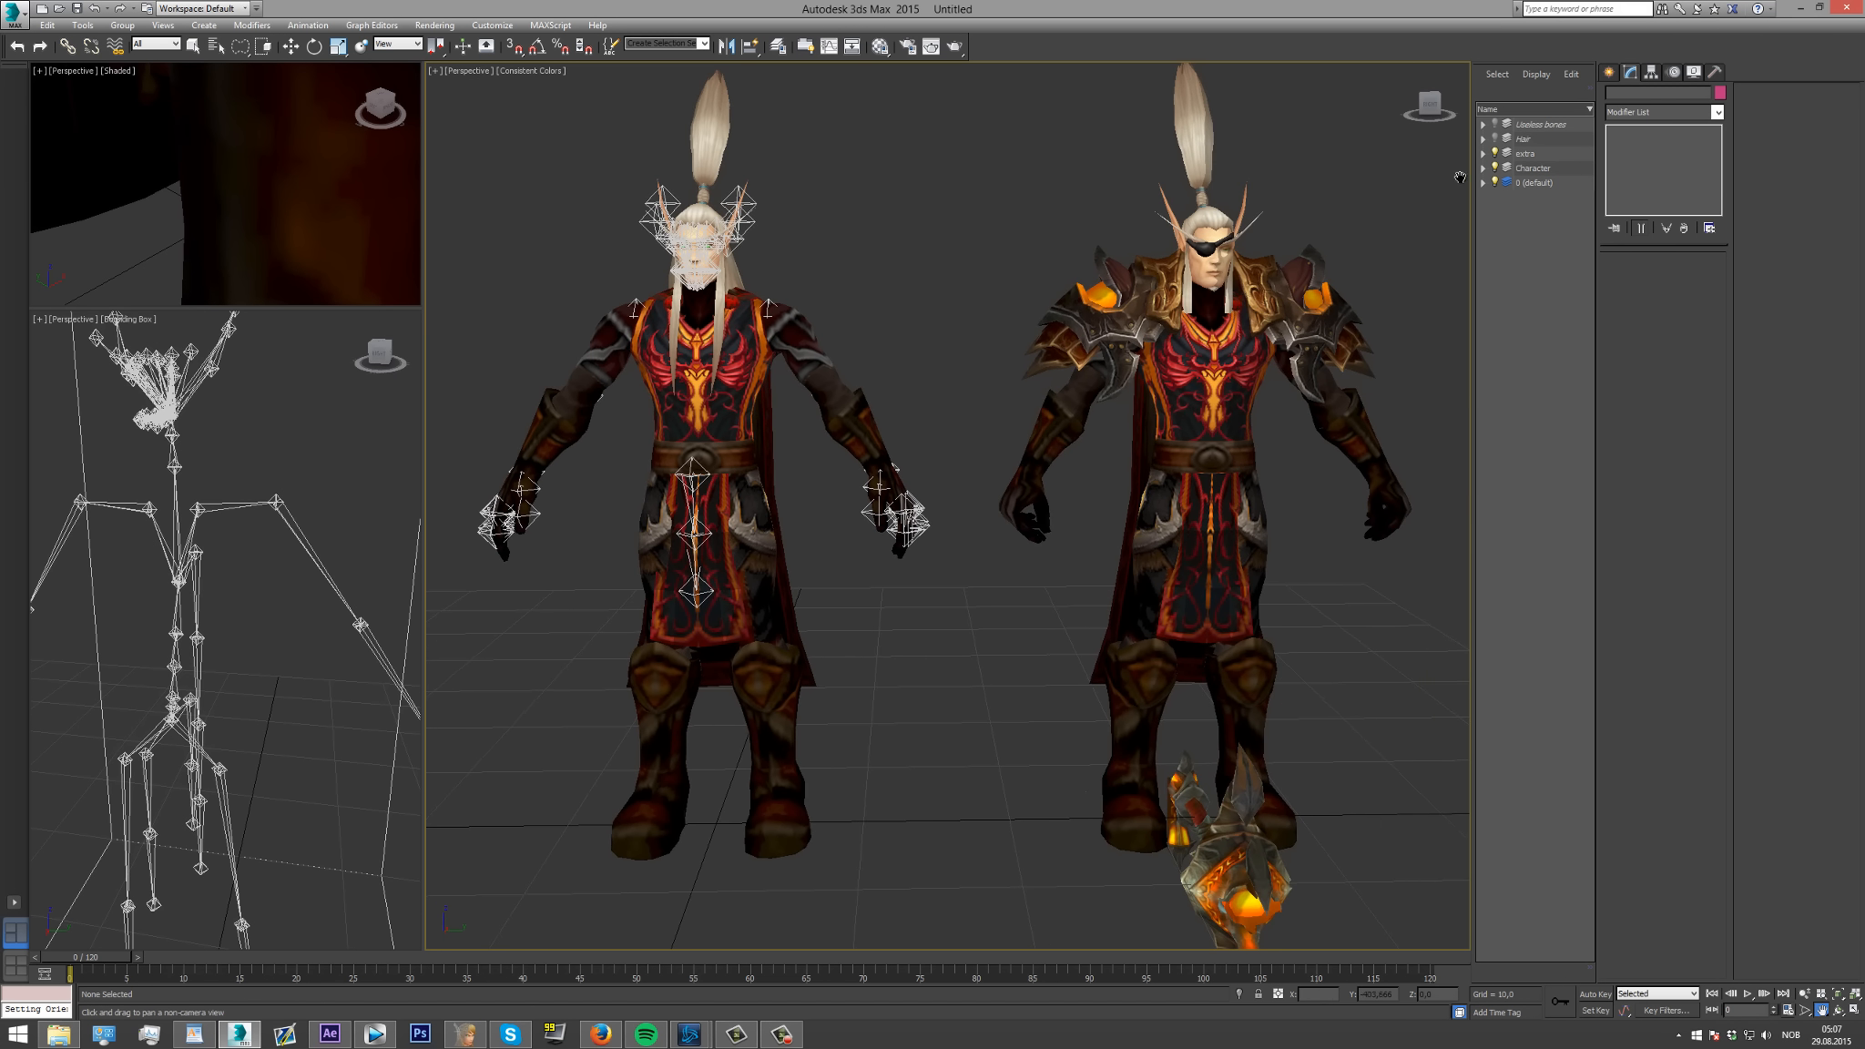
pyautogui.moveTo(1431, 106); pyautogui.dragTo(1431, 104)
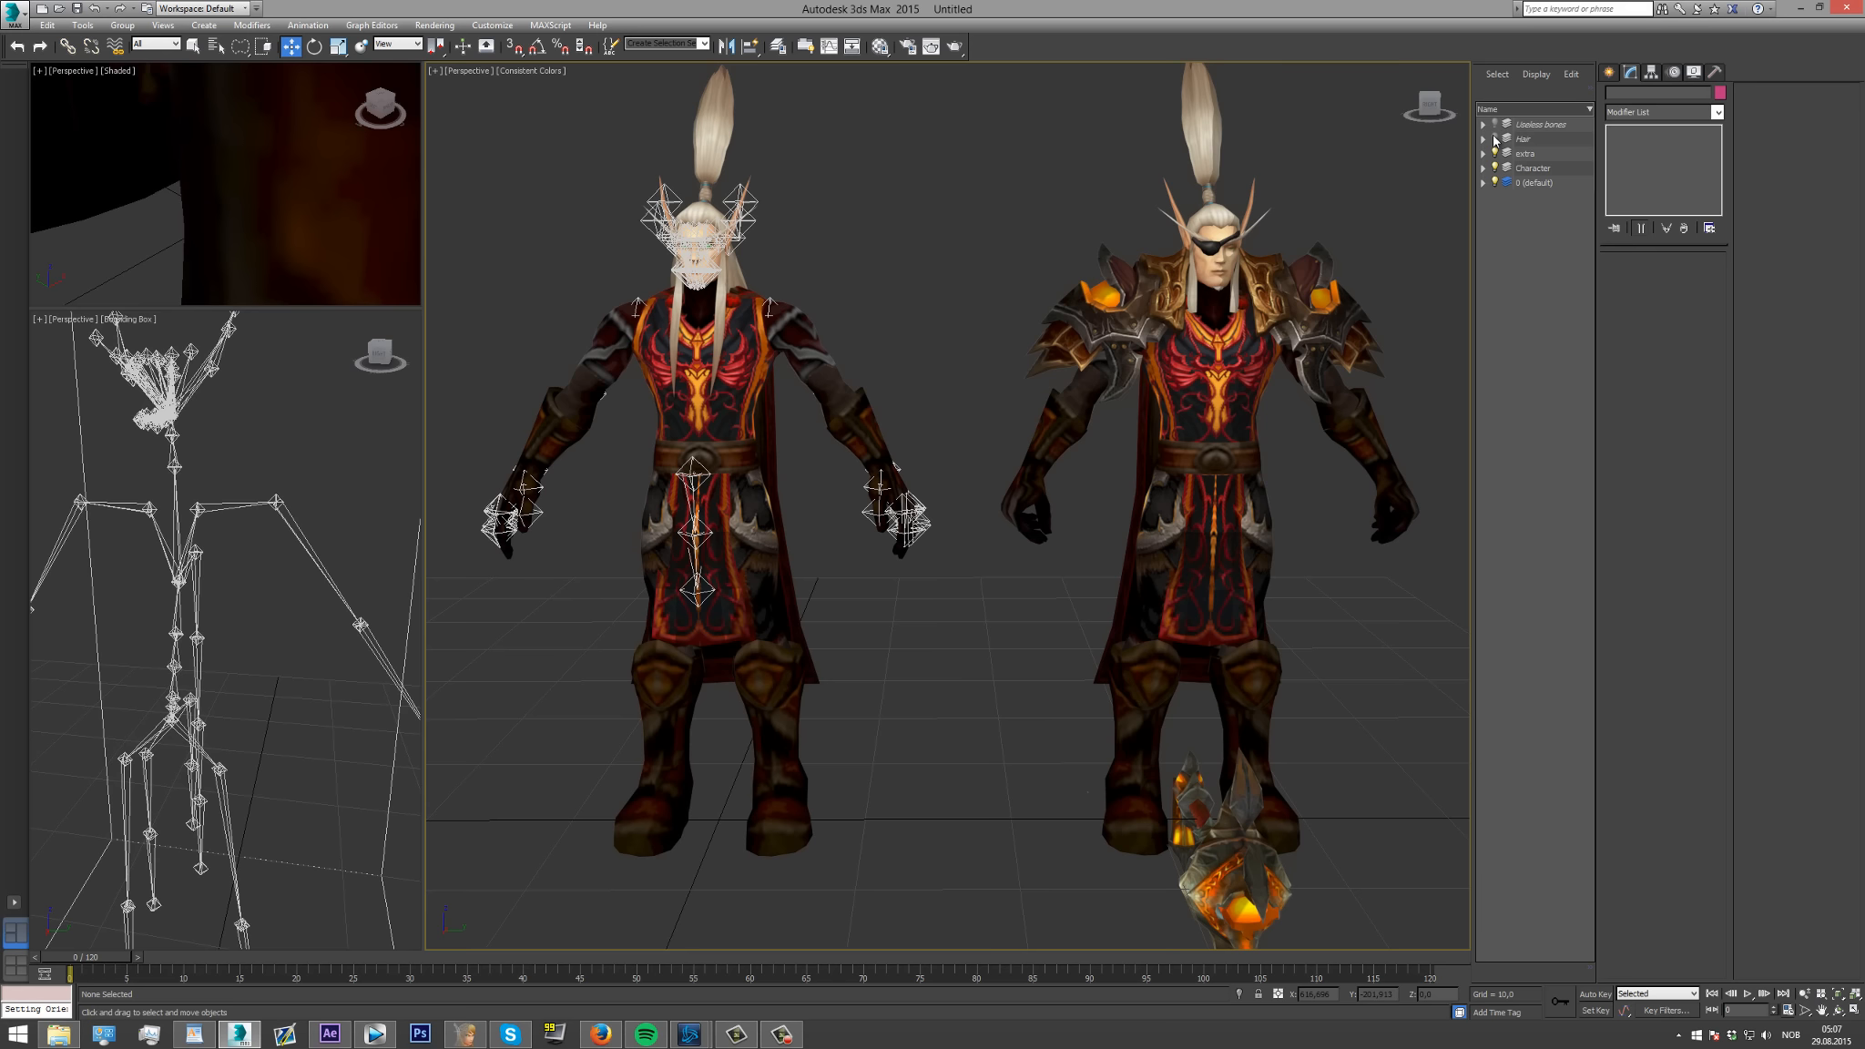
pyautogui.click(1495, 139)
pyautogui.click(1496, 124)
pyautogui.moveTo(1445, 109); pyautogui.dragTo(1433, 111)
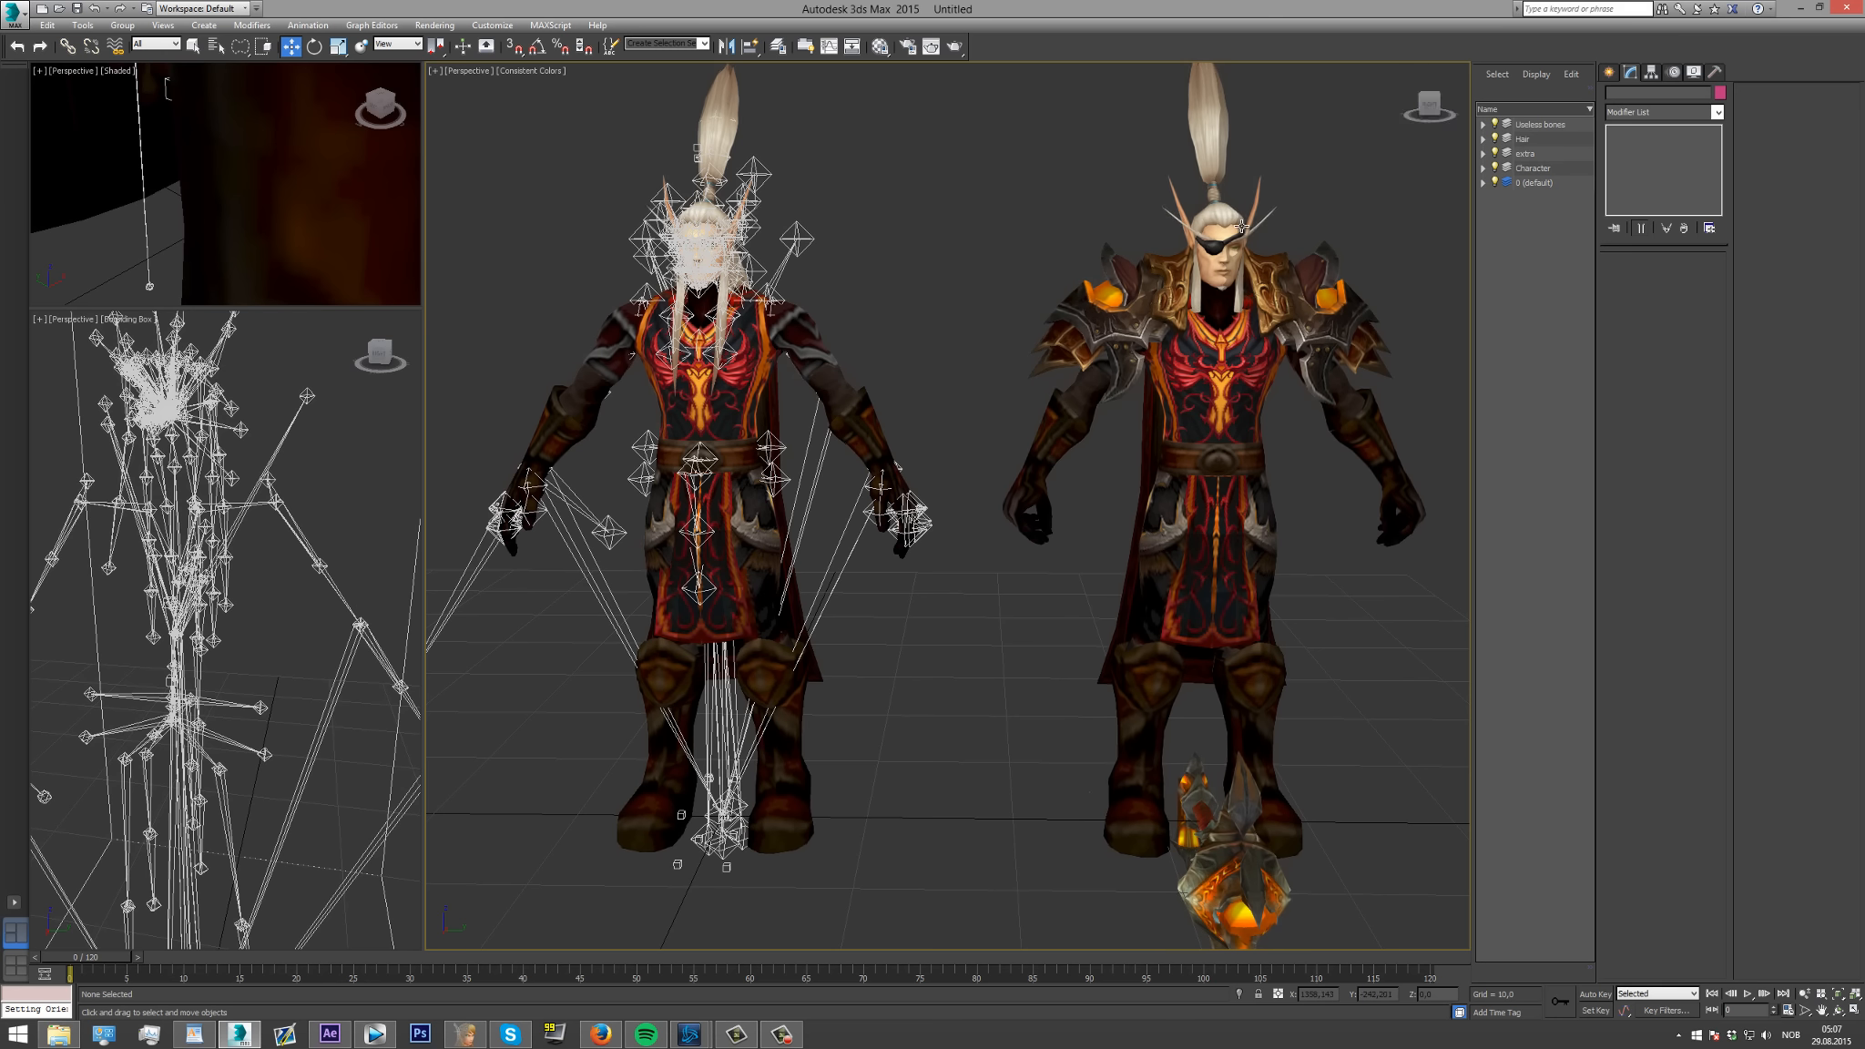
pyautogui.moveTo(1433, 113); pyautogui.dragTo(1430, 113)
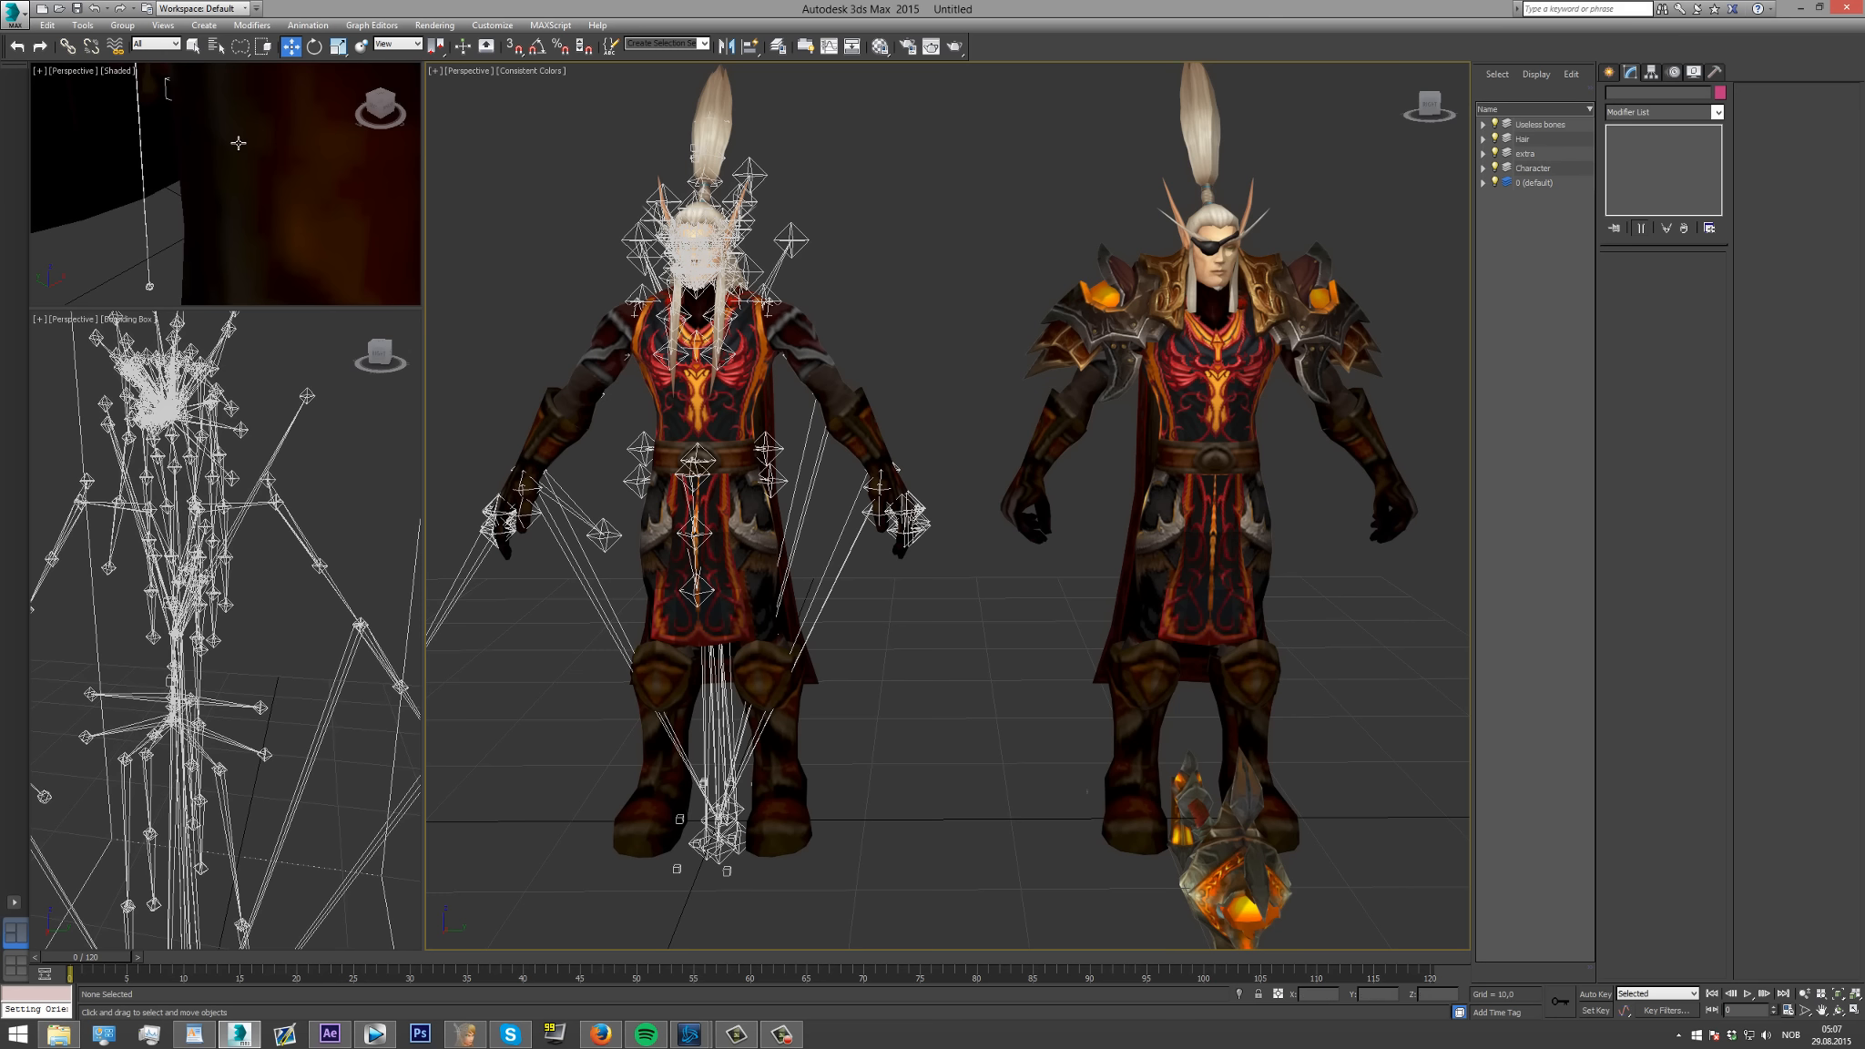
# Try importing HIDEN FBX.fbx with the Animation option turned off.
pyautogui.click(15, 15)
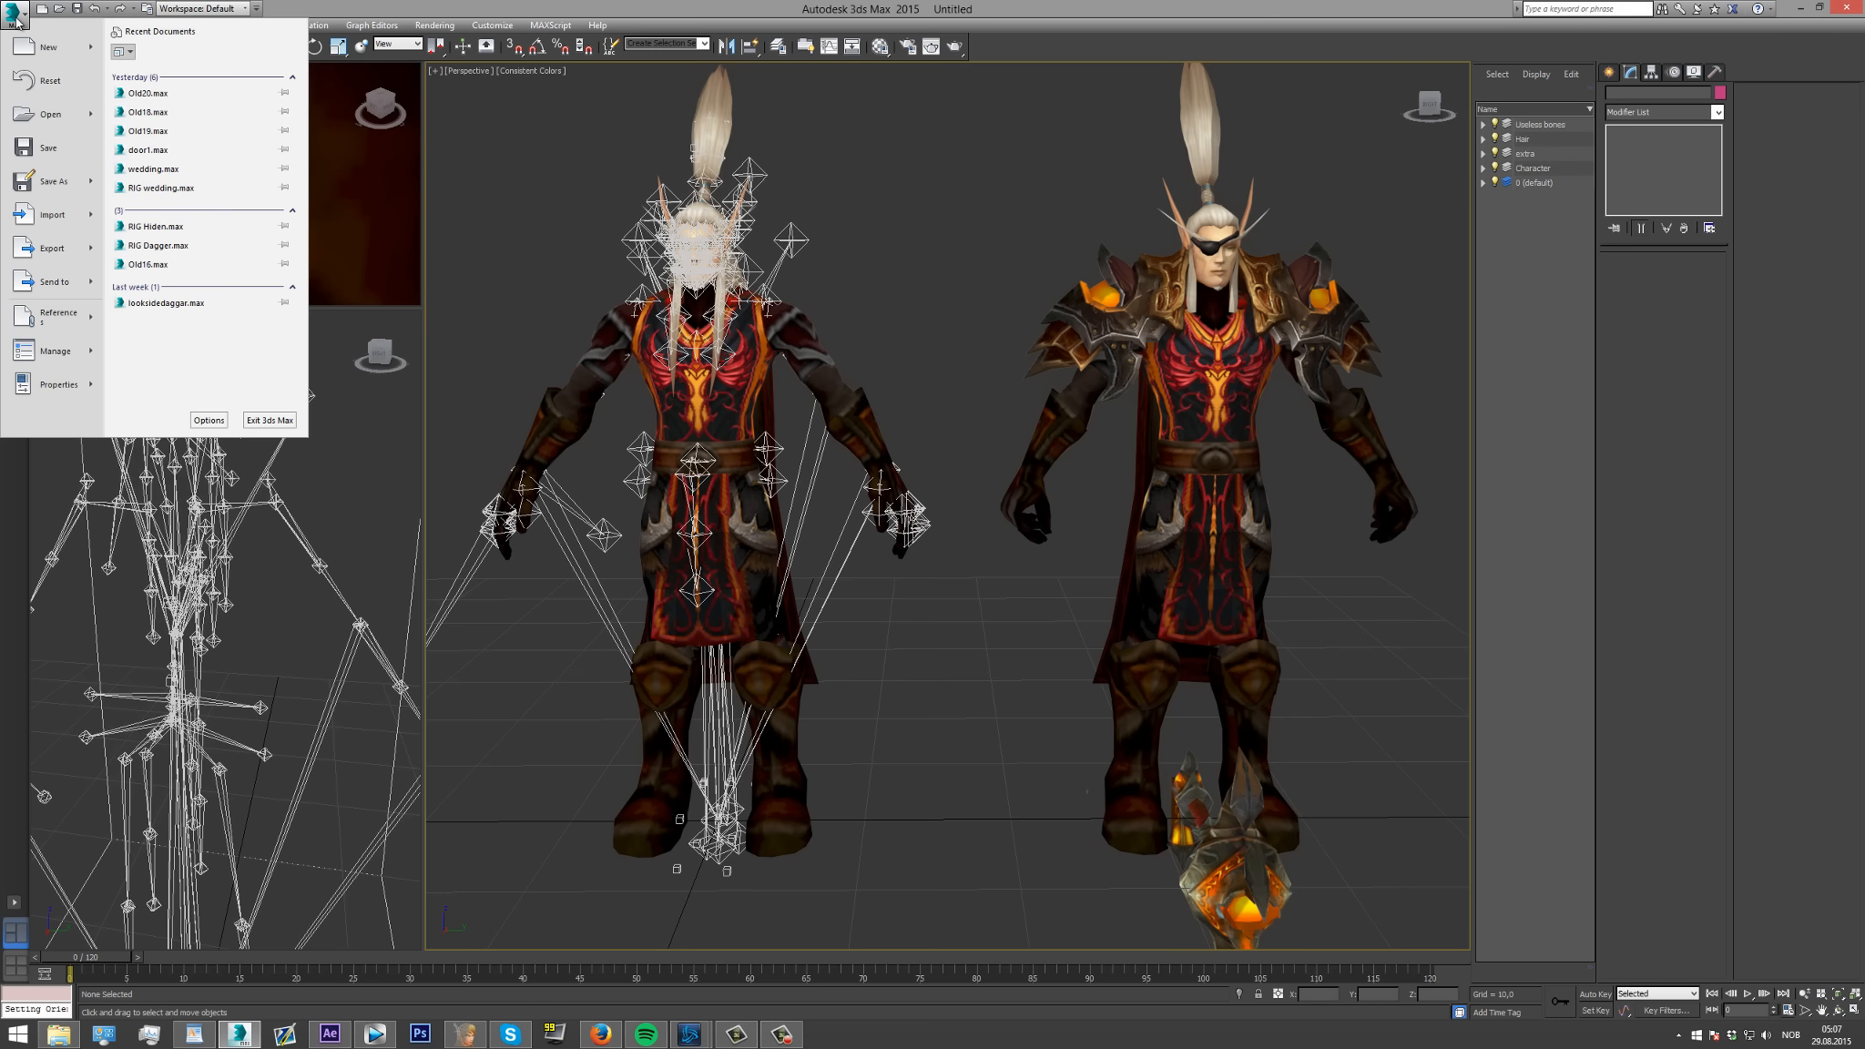
pyautogui.click(43, 211)
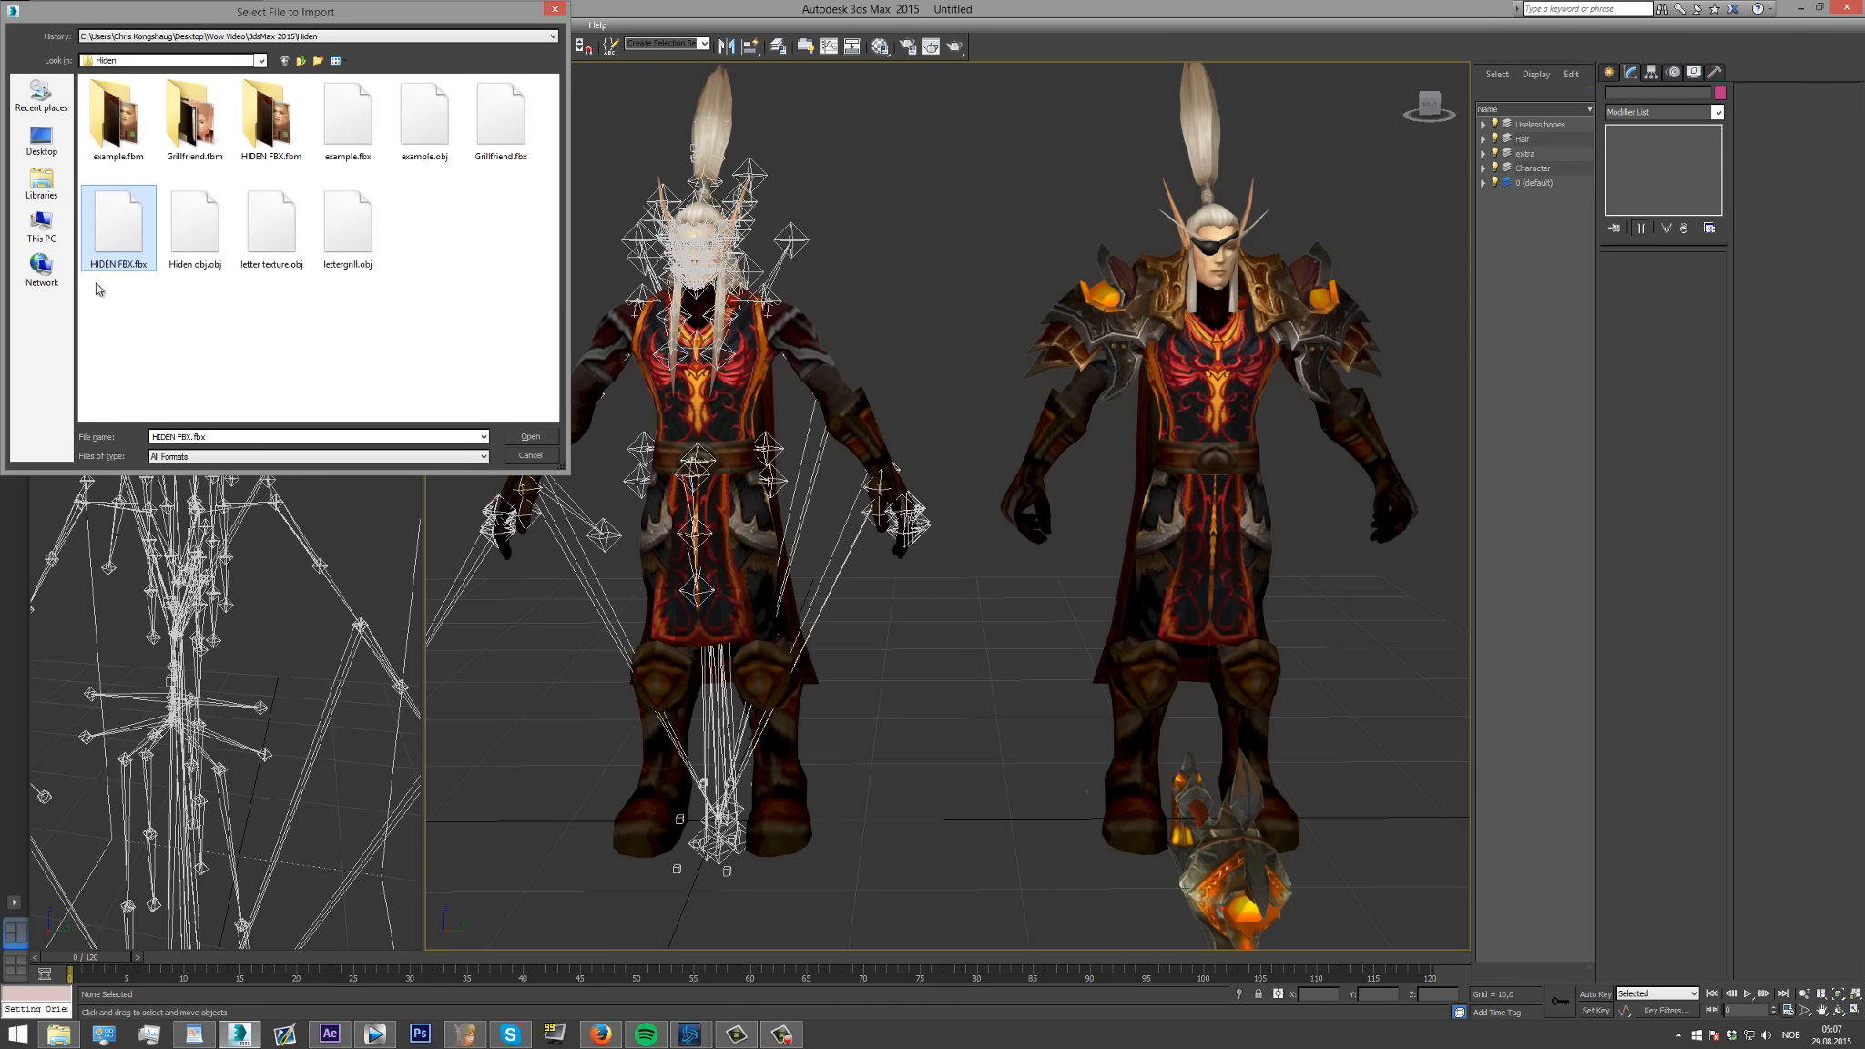
pyautogui.click(532, 438)
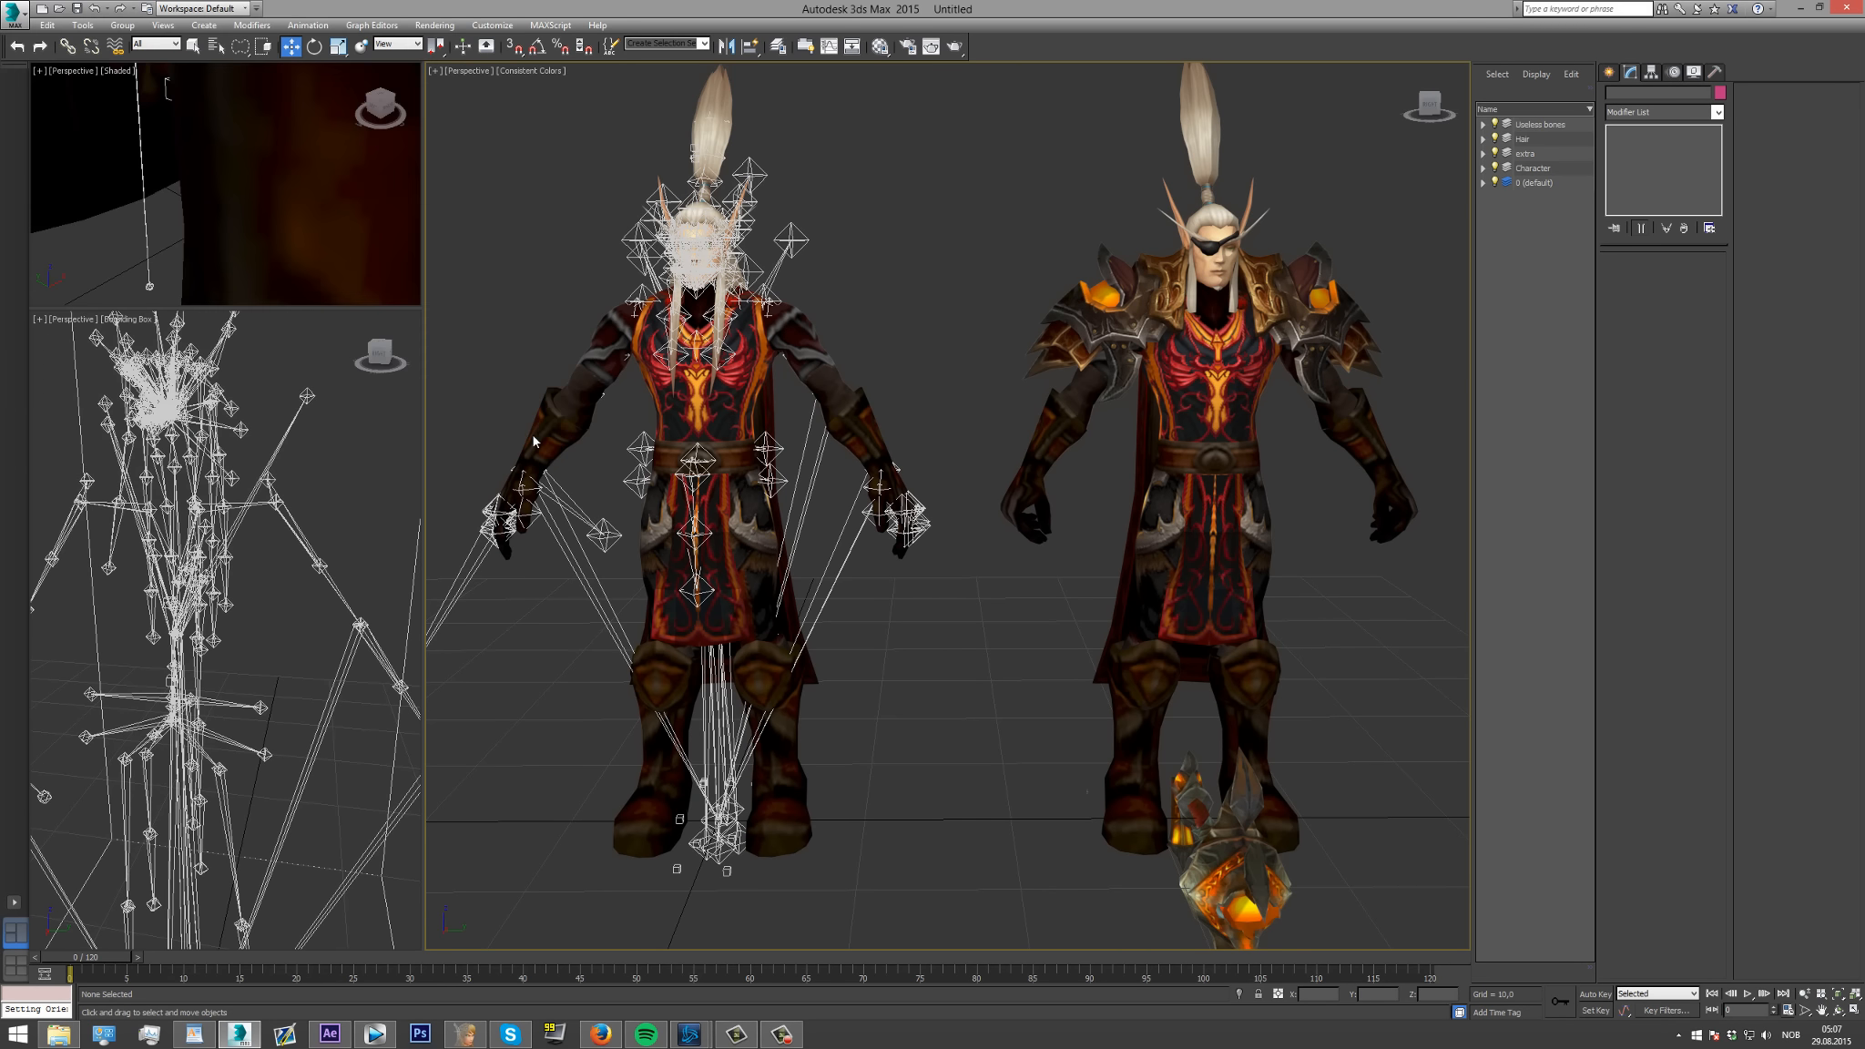
pyautogui.moveTo(495, 179); pyautogui.dragTo(495, 224)
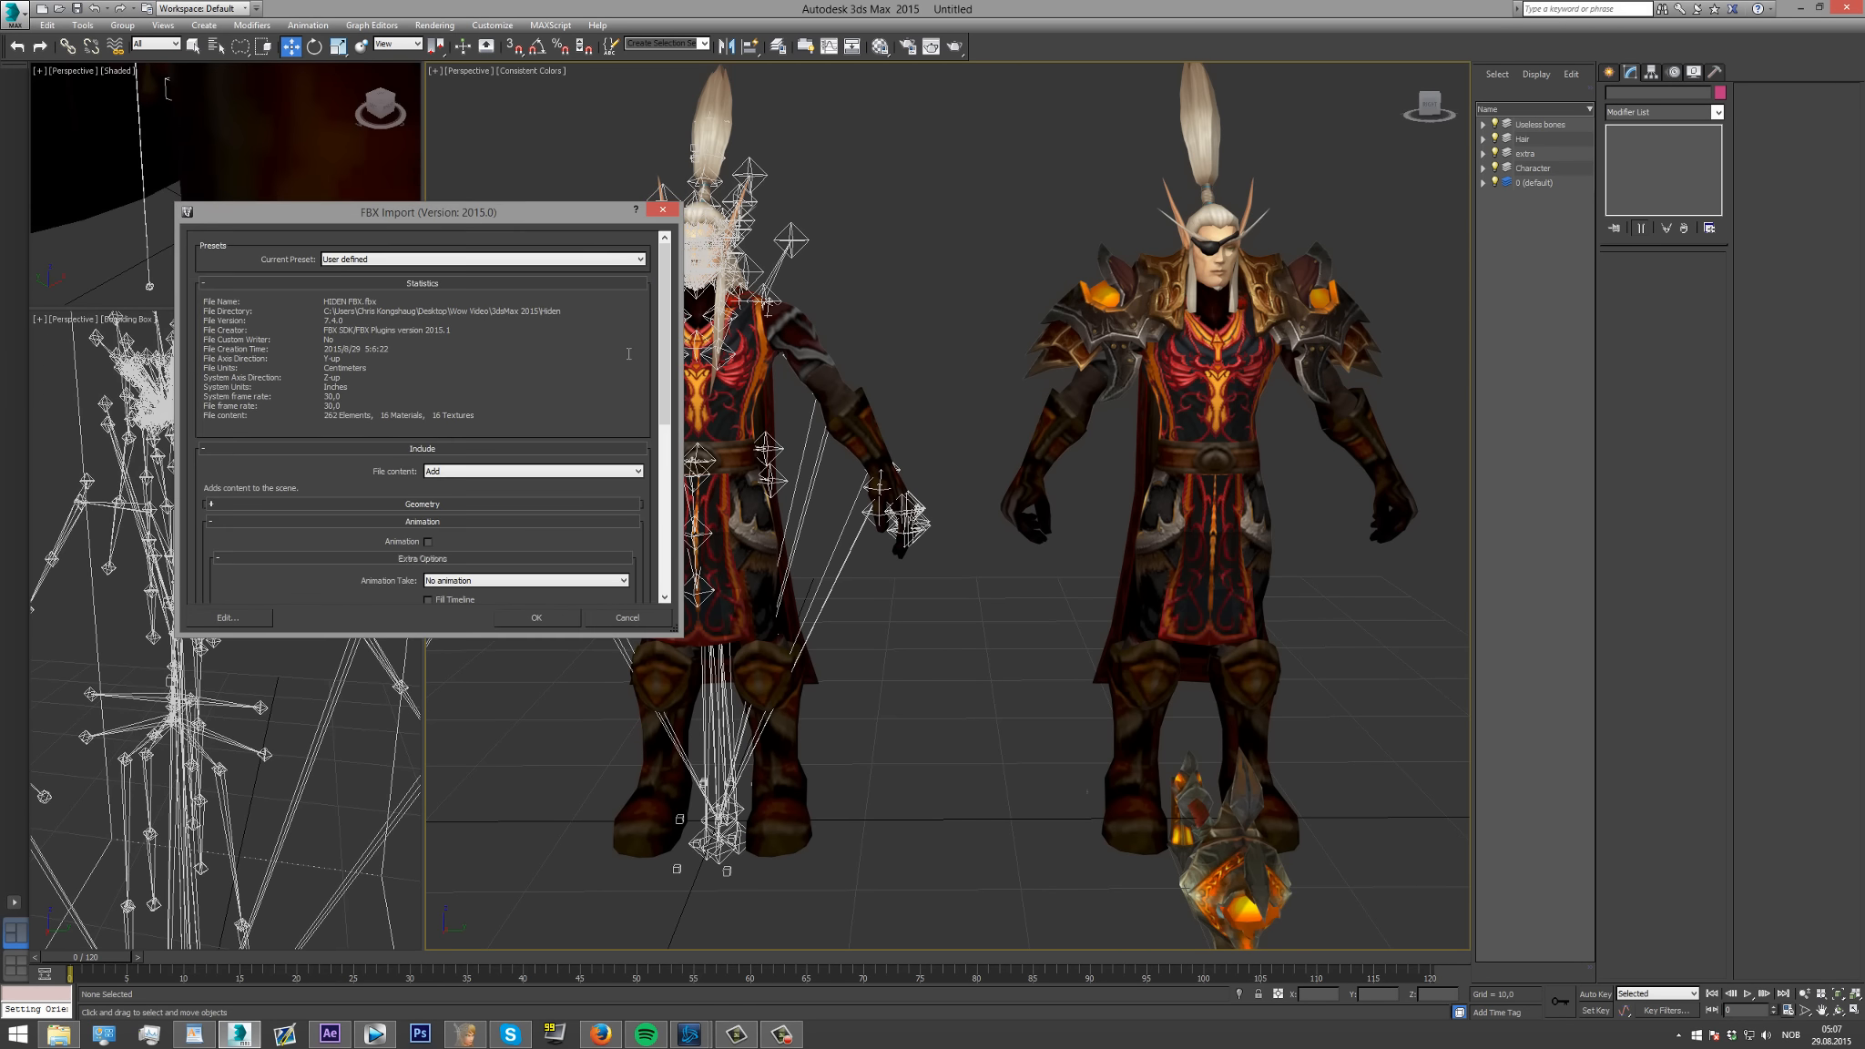
pyautogui.moveTo(665, 357); pyautogui.dragTo(665, 432)
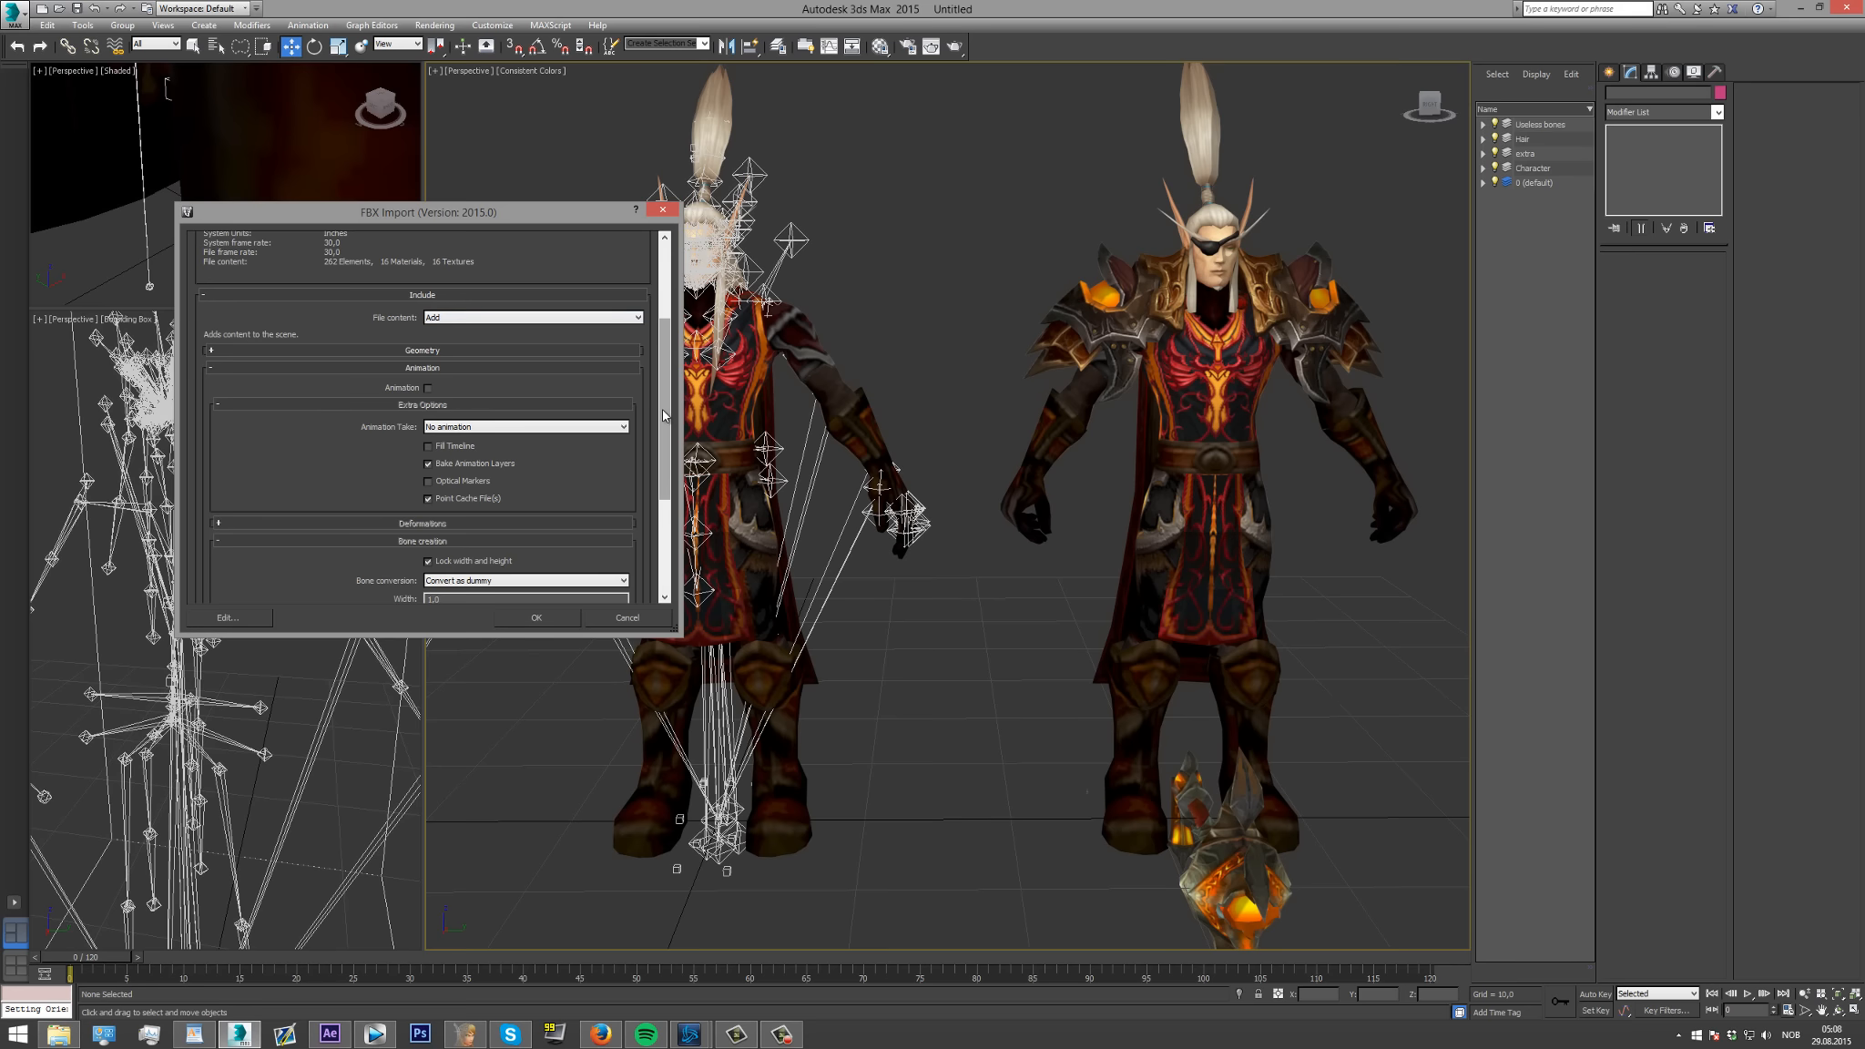
pyautogui.scroll(-2, 568, 419)
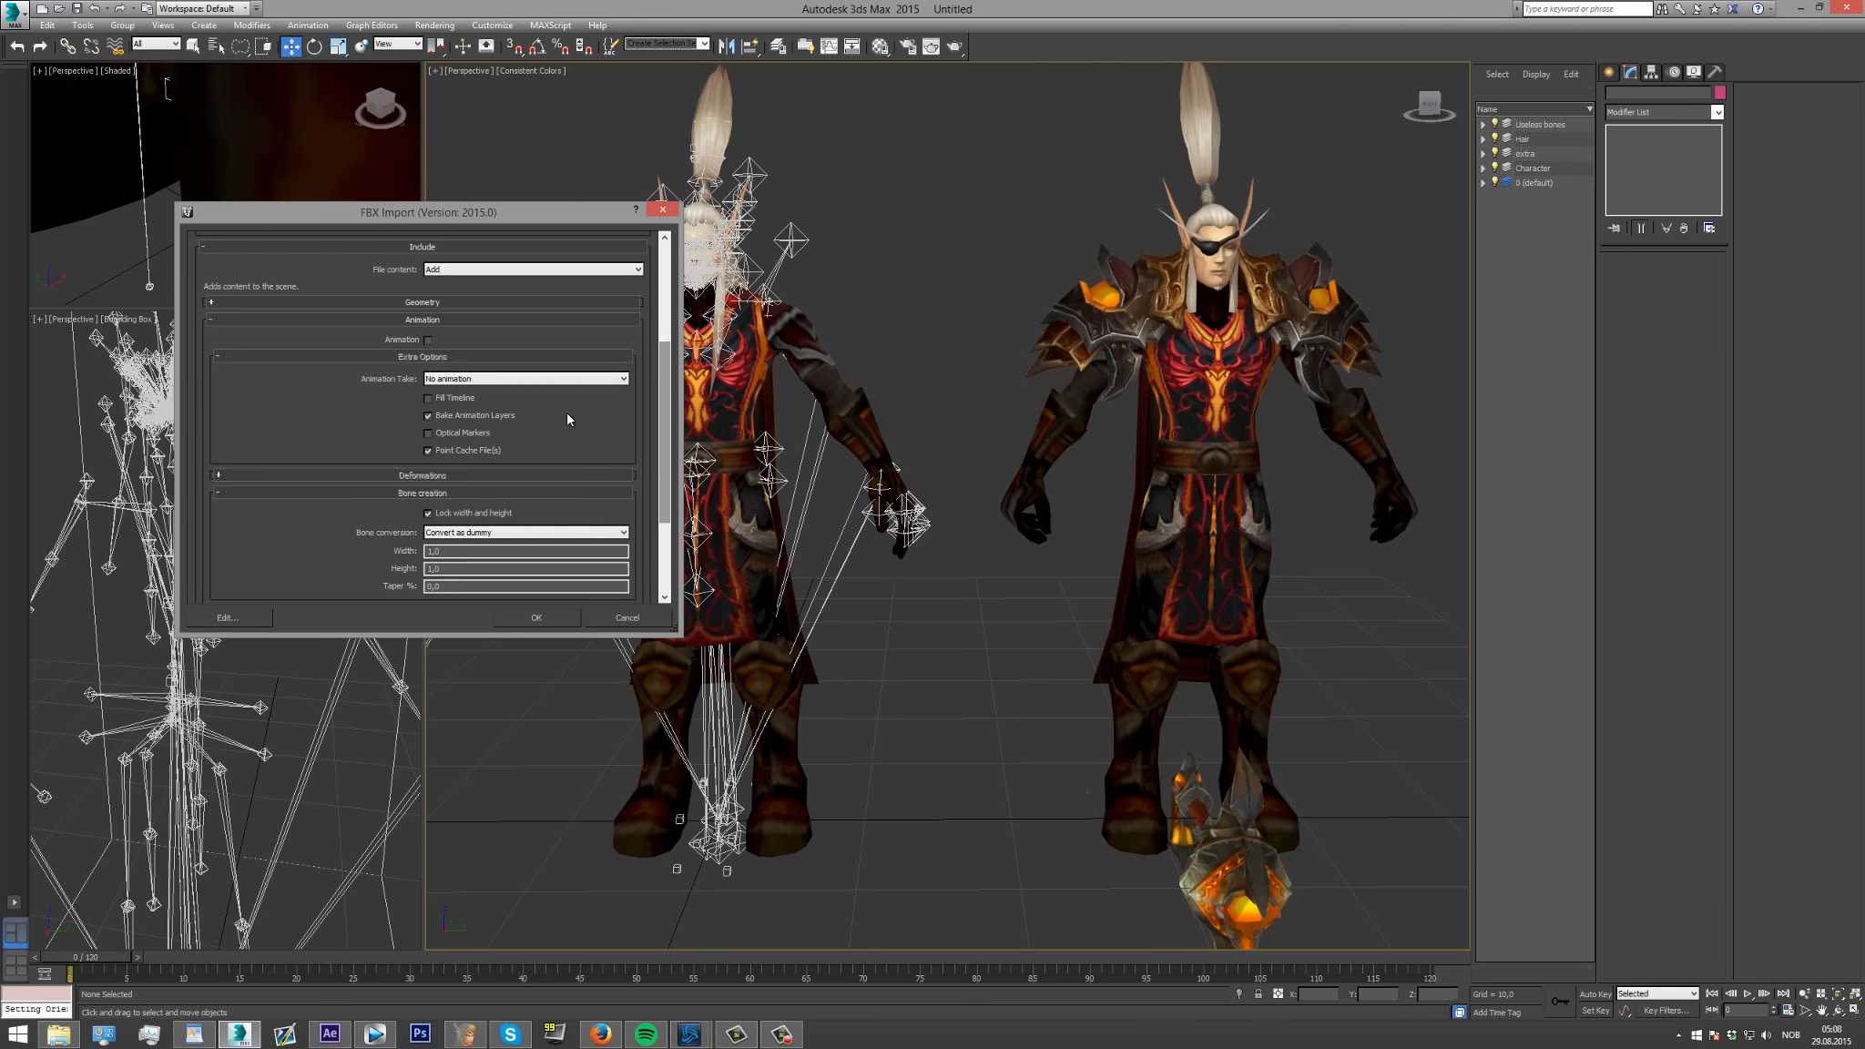
pyautogui.click(428, 340)
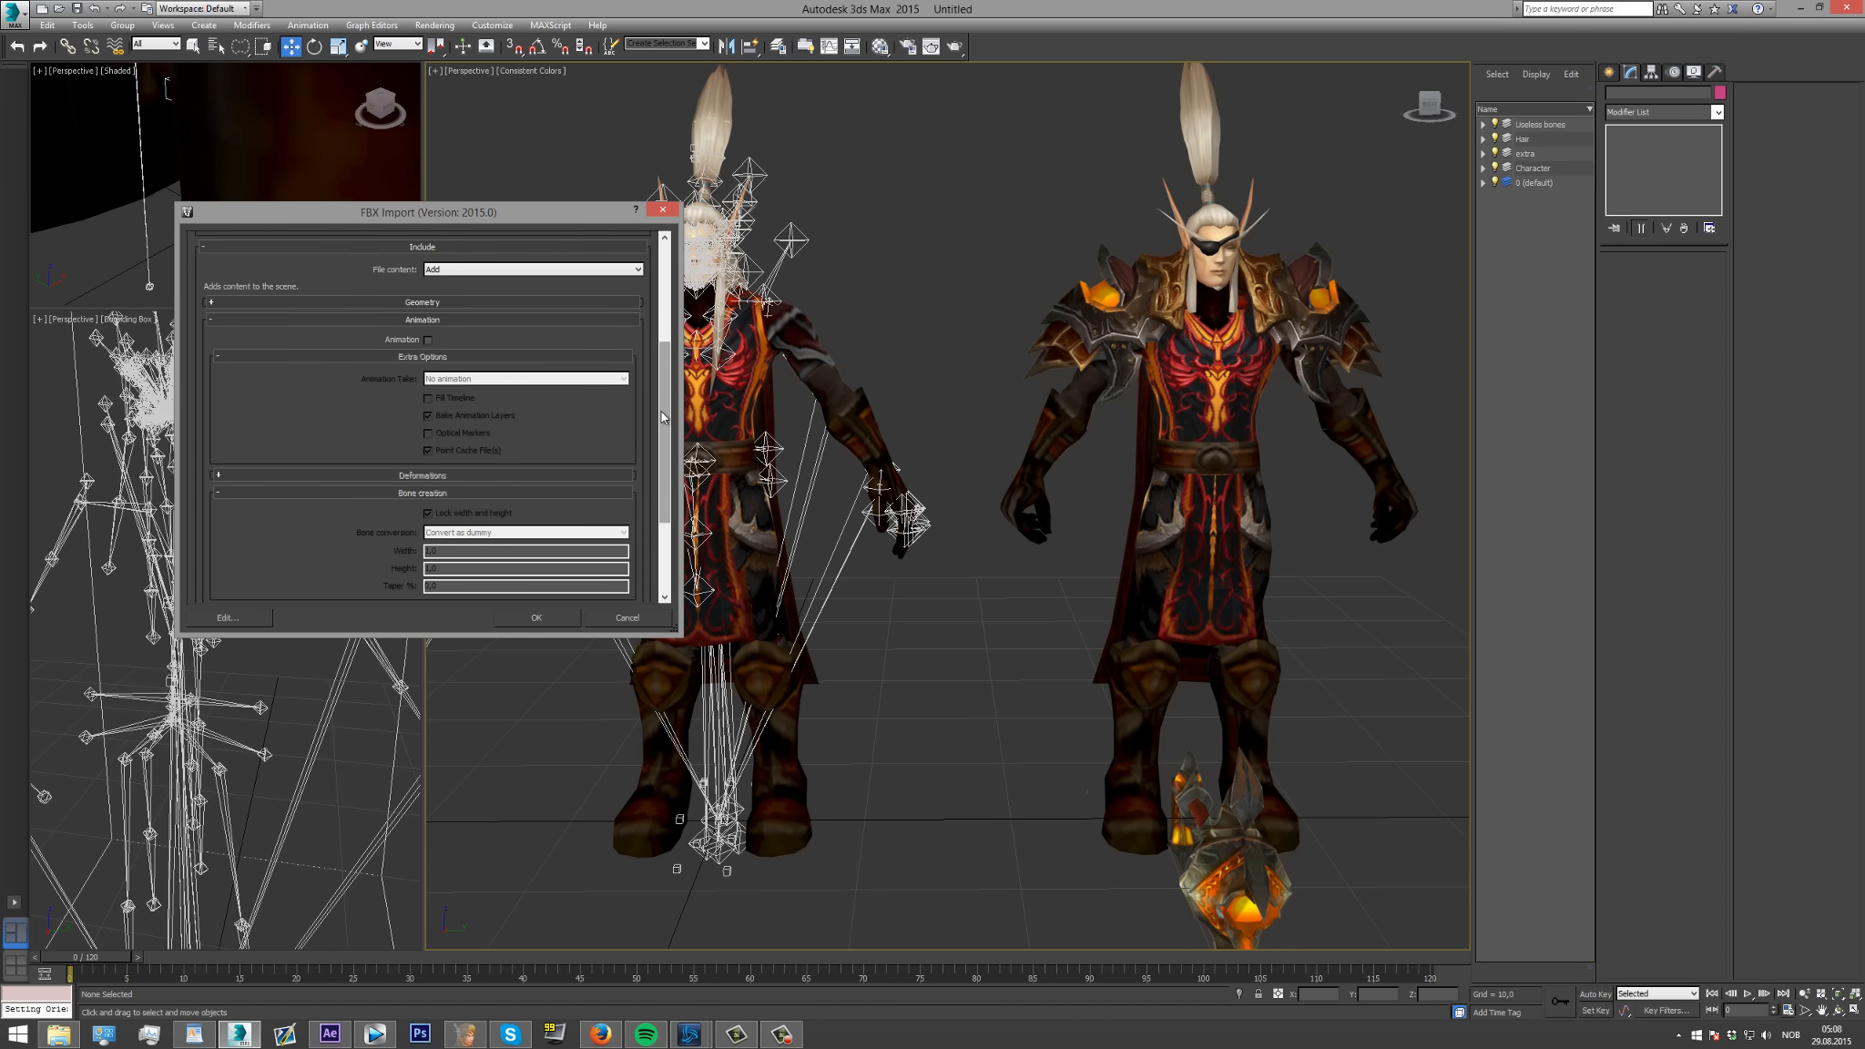
pyautogui.scroll(-3, 661, 411)
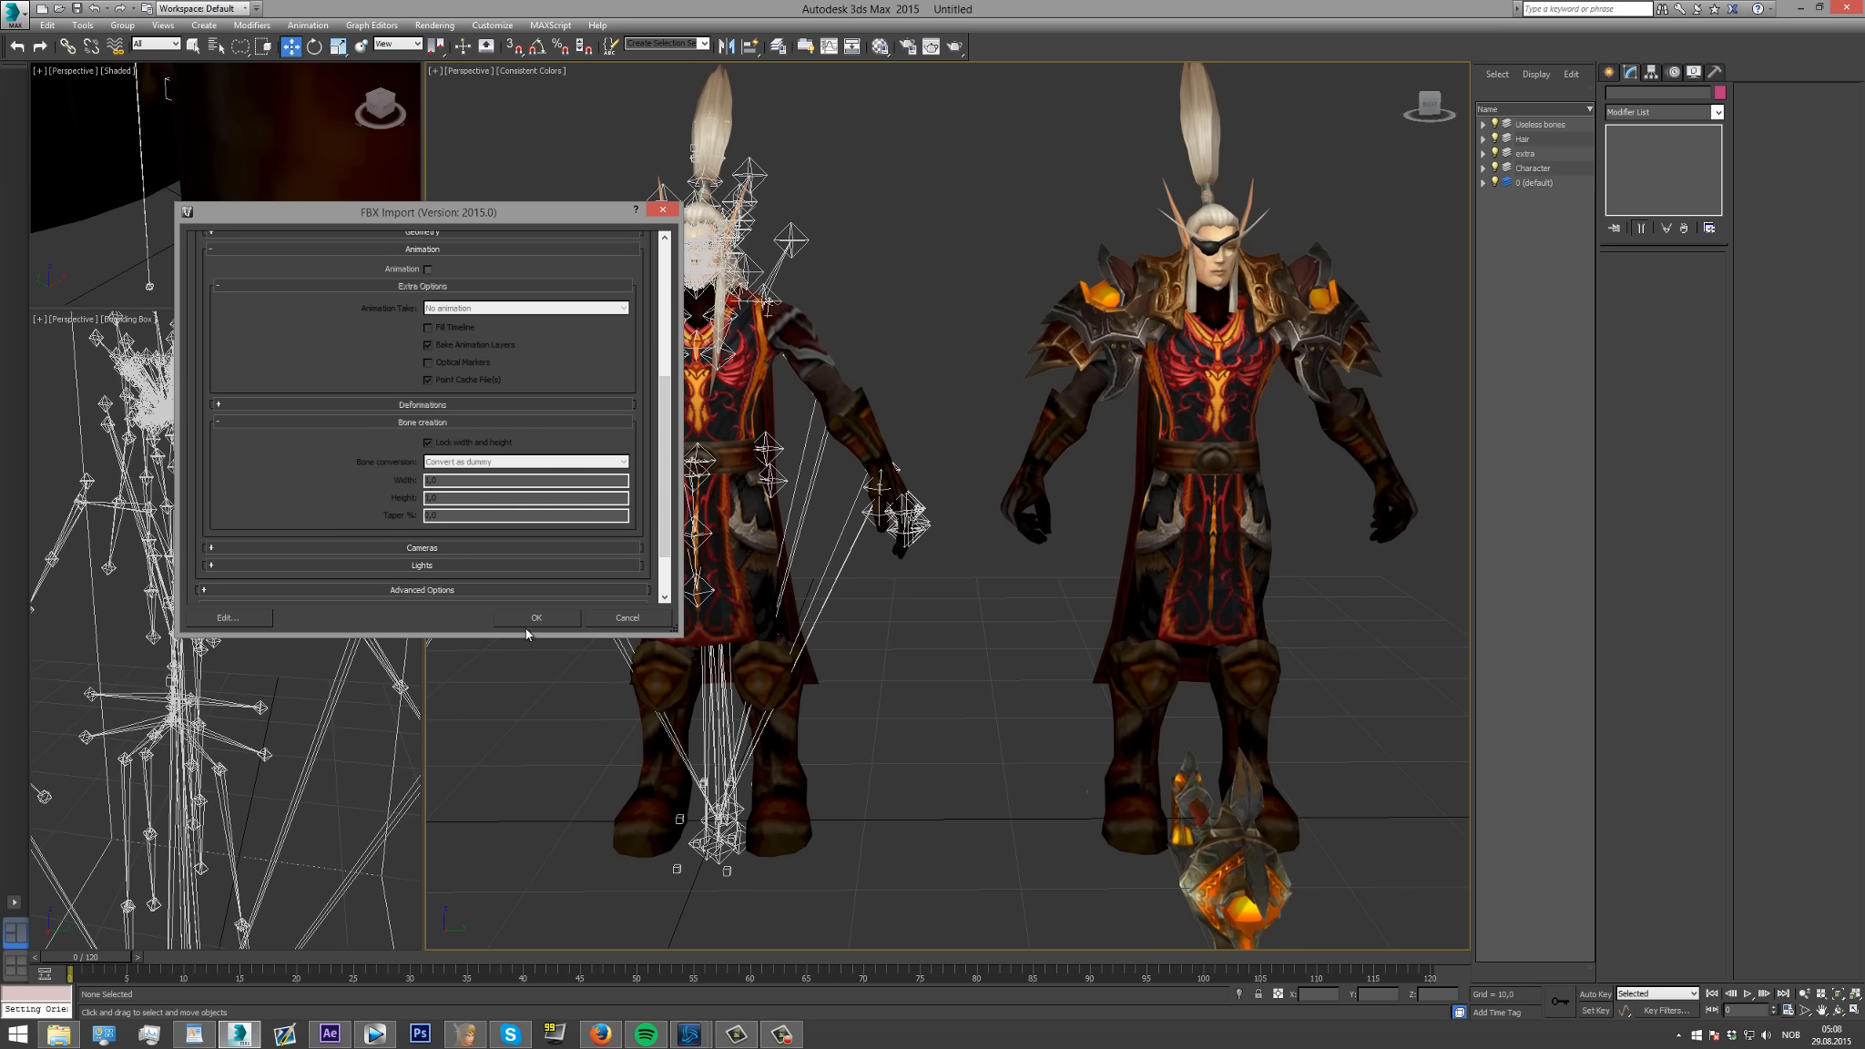
pyautogui.click(628, 618)
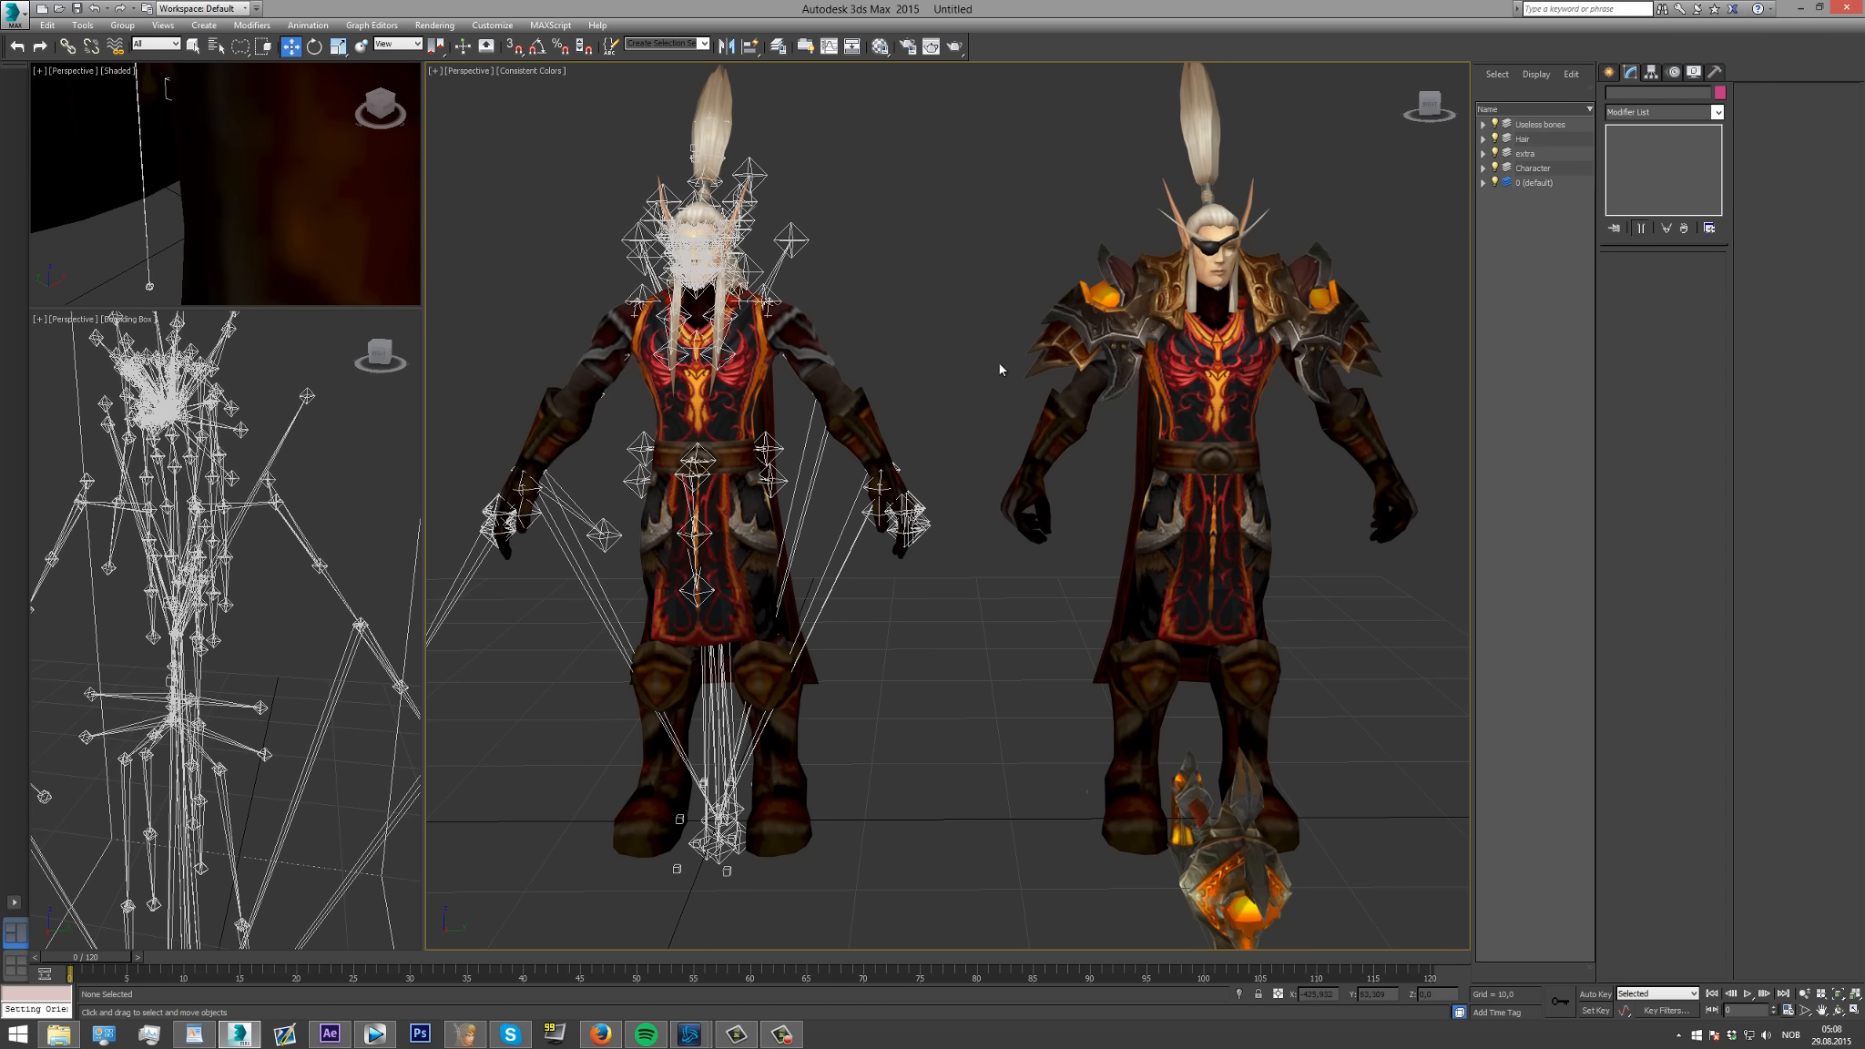
# Import Hiden obj.obj with all of its listed objects and the default OBJ import options.
pyautogui.click(13, 15)
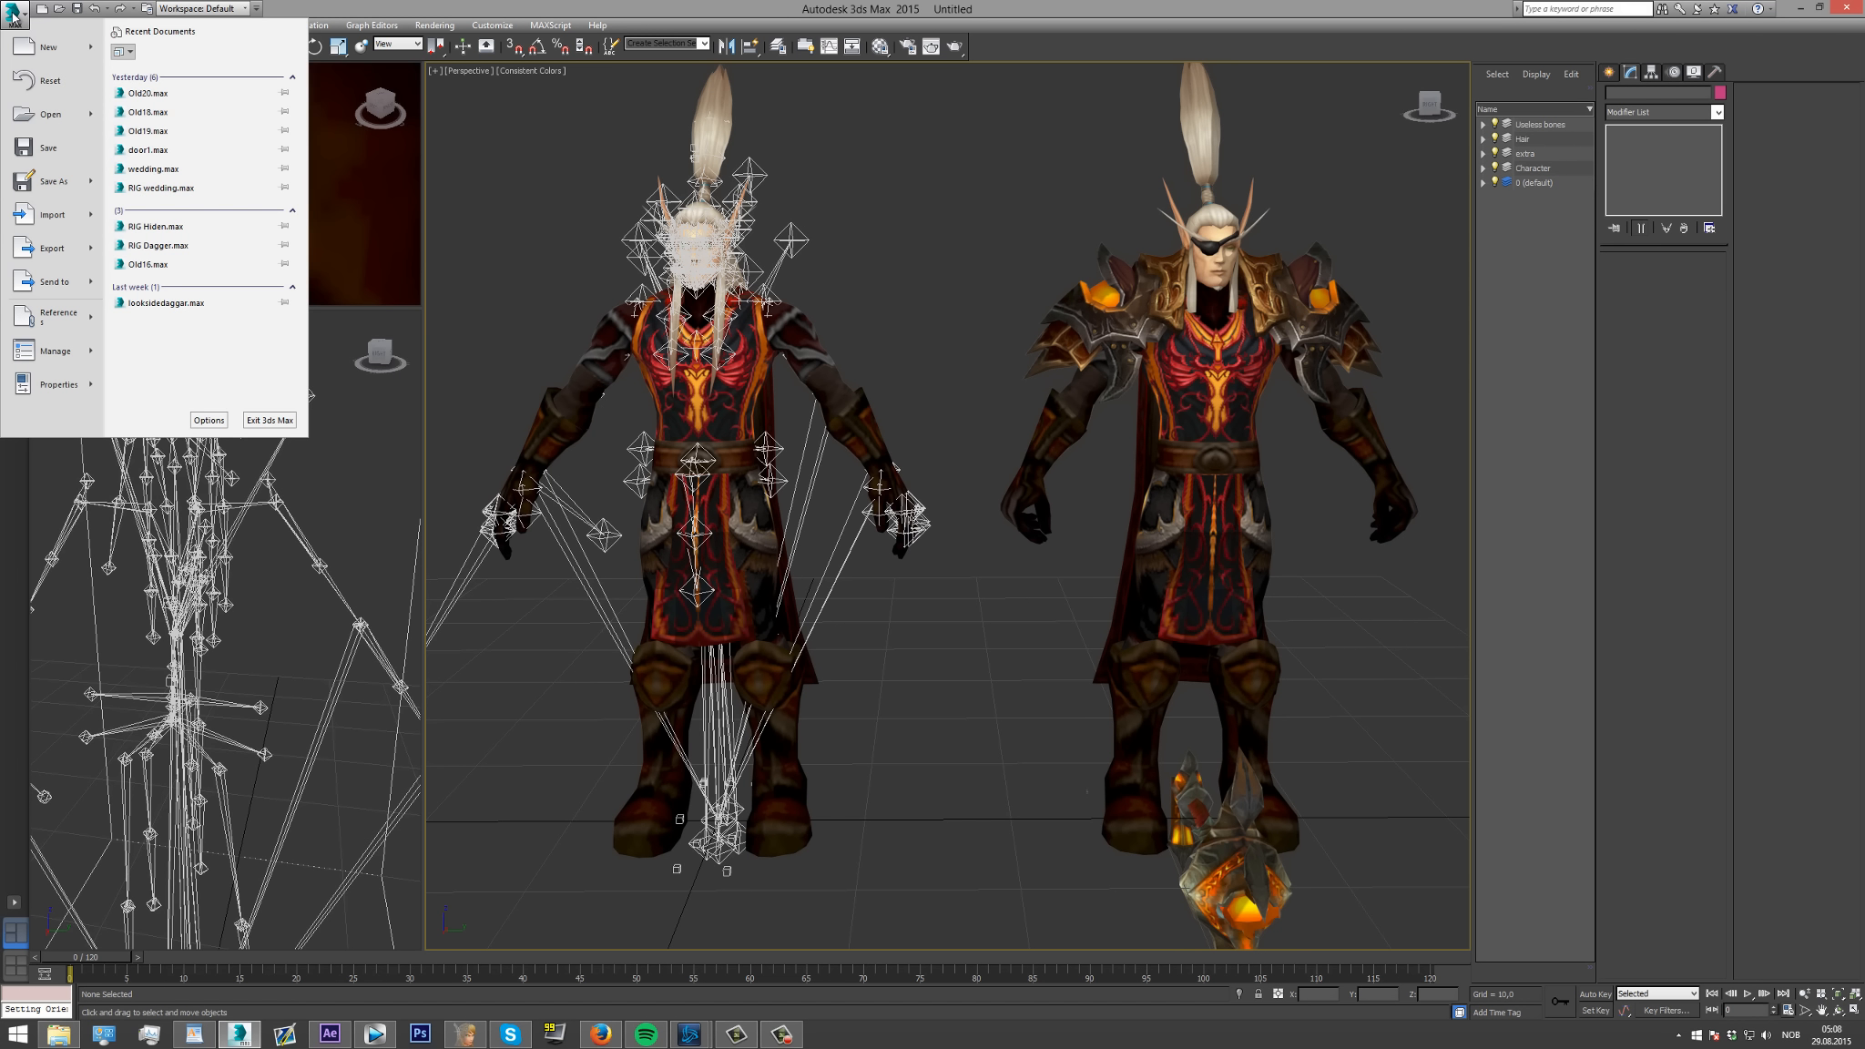
pyautogui.click(48, 215)
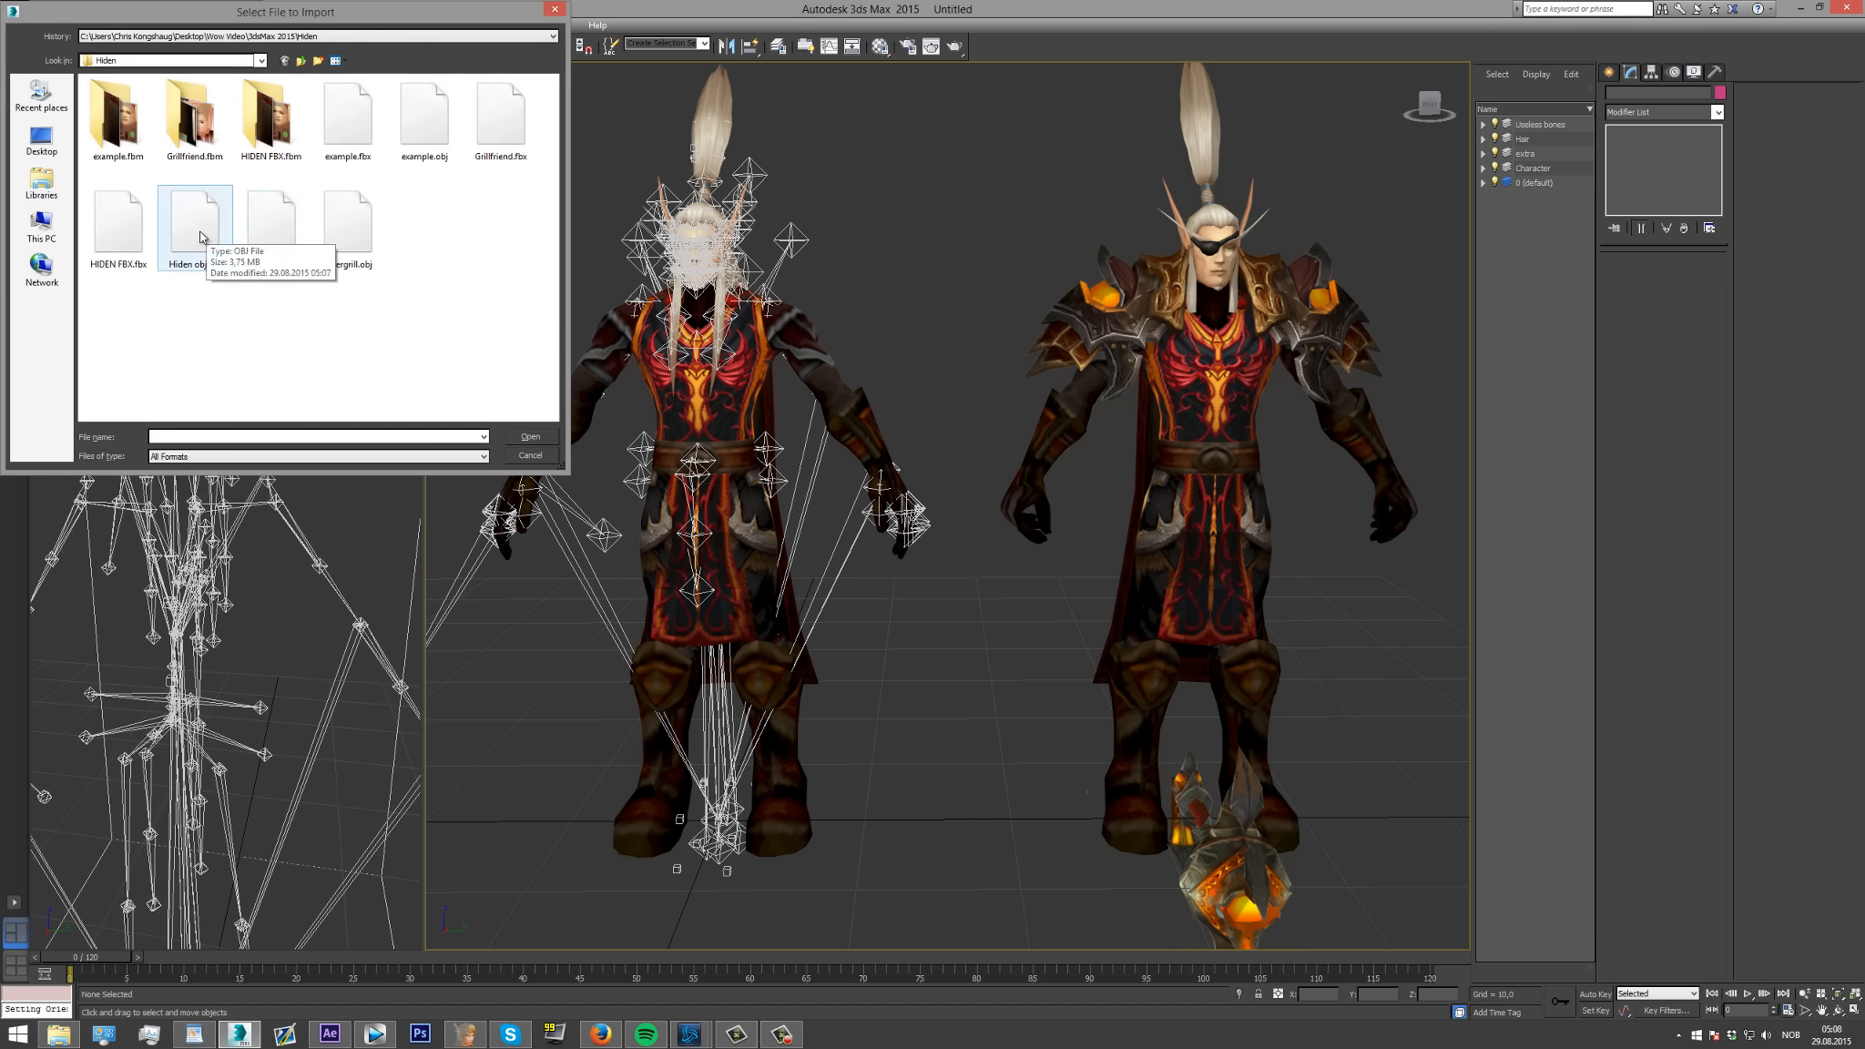
pyautogui.click(201, 236)
pyautogui.doubleClick(200, 237)
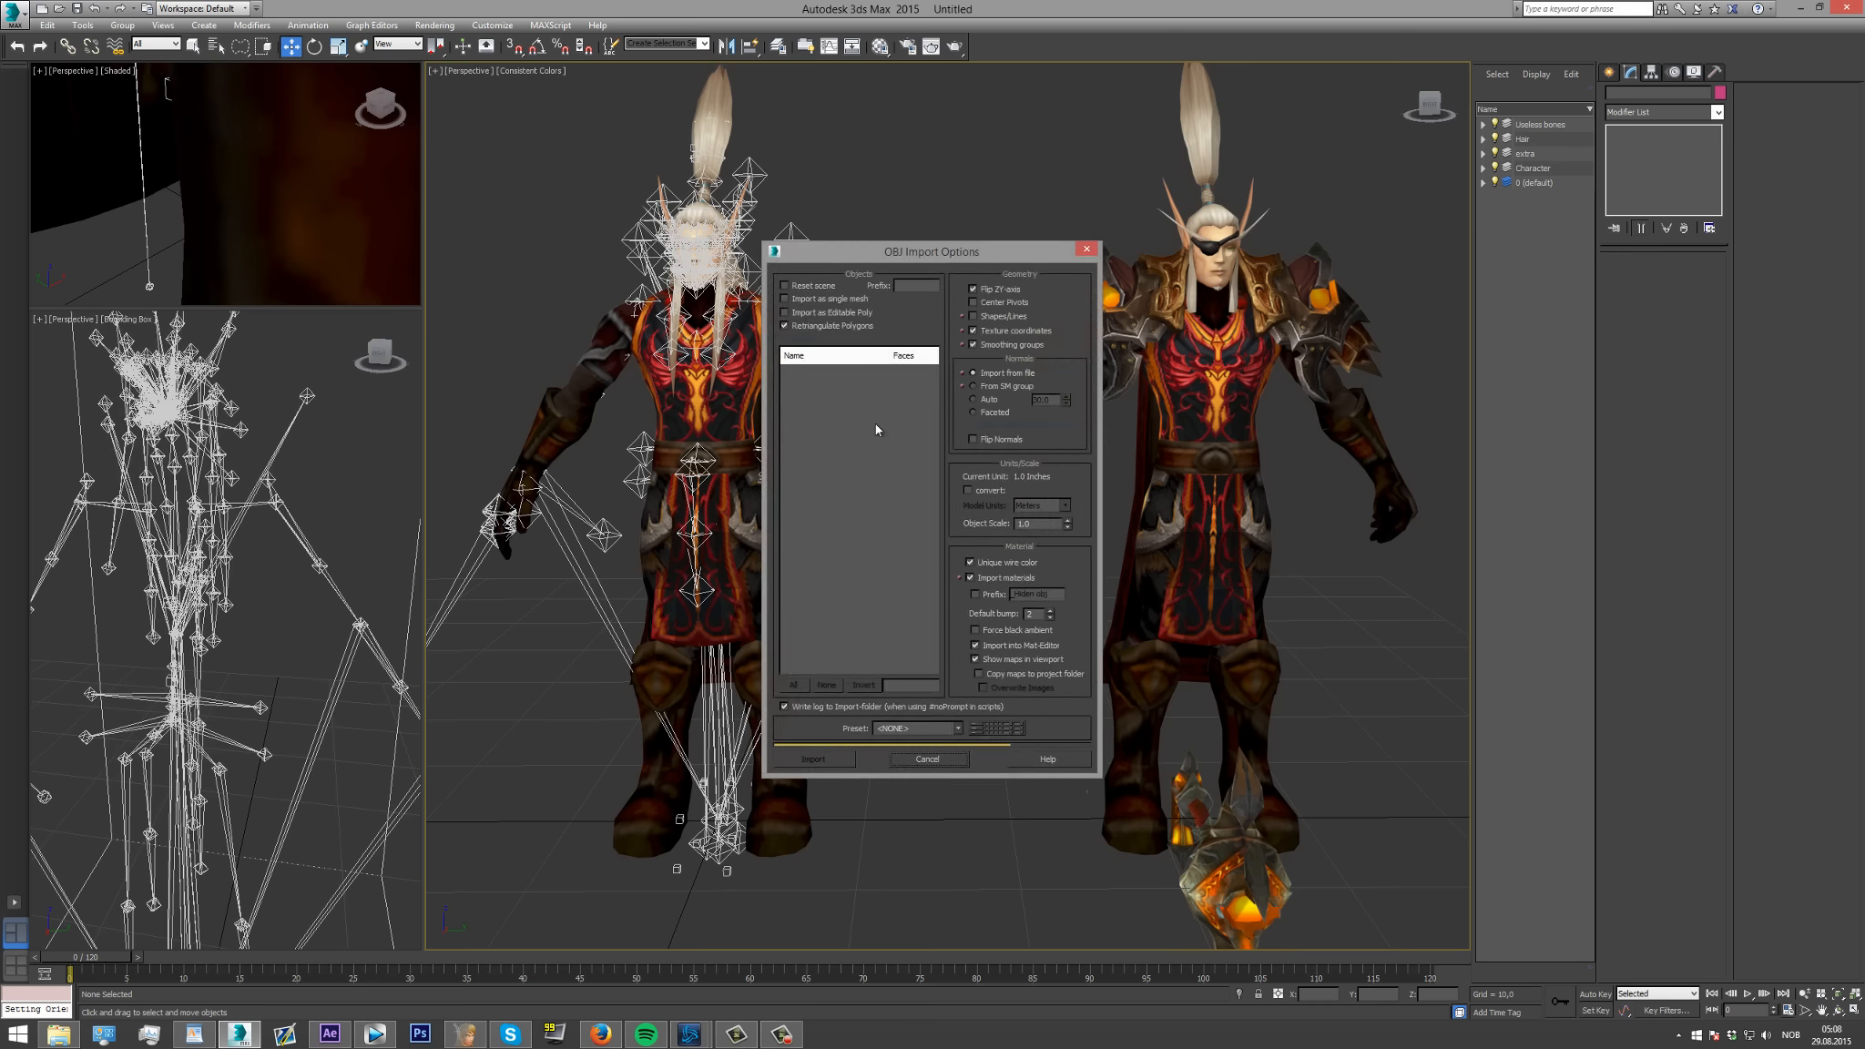
pyautogui.moveTo(914, 258); pyautogui.dragTo(435, 194)
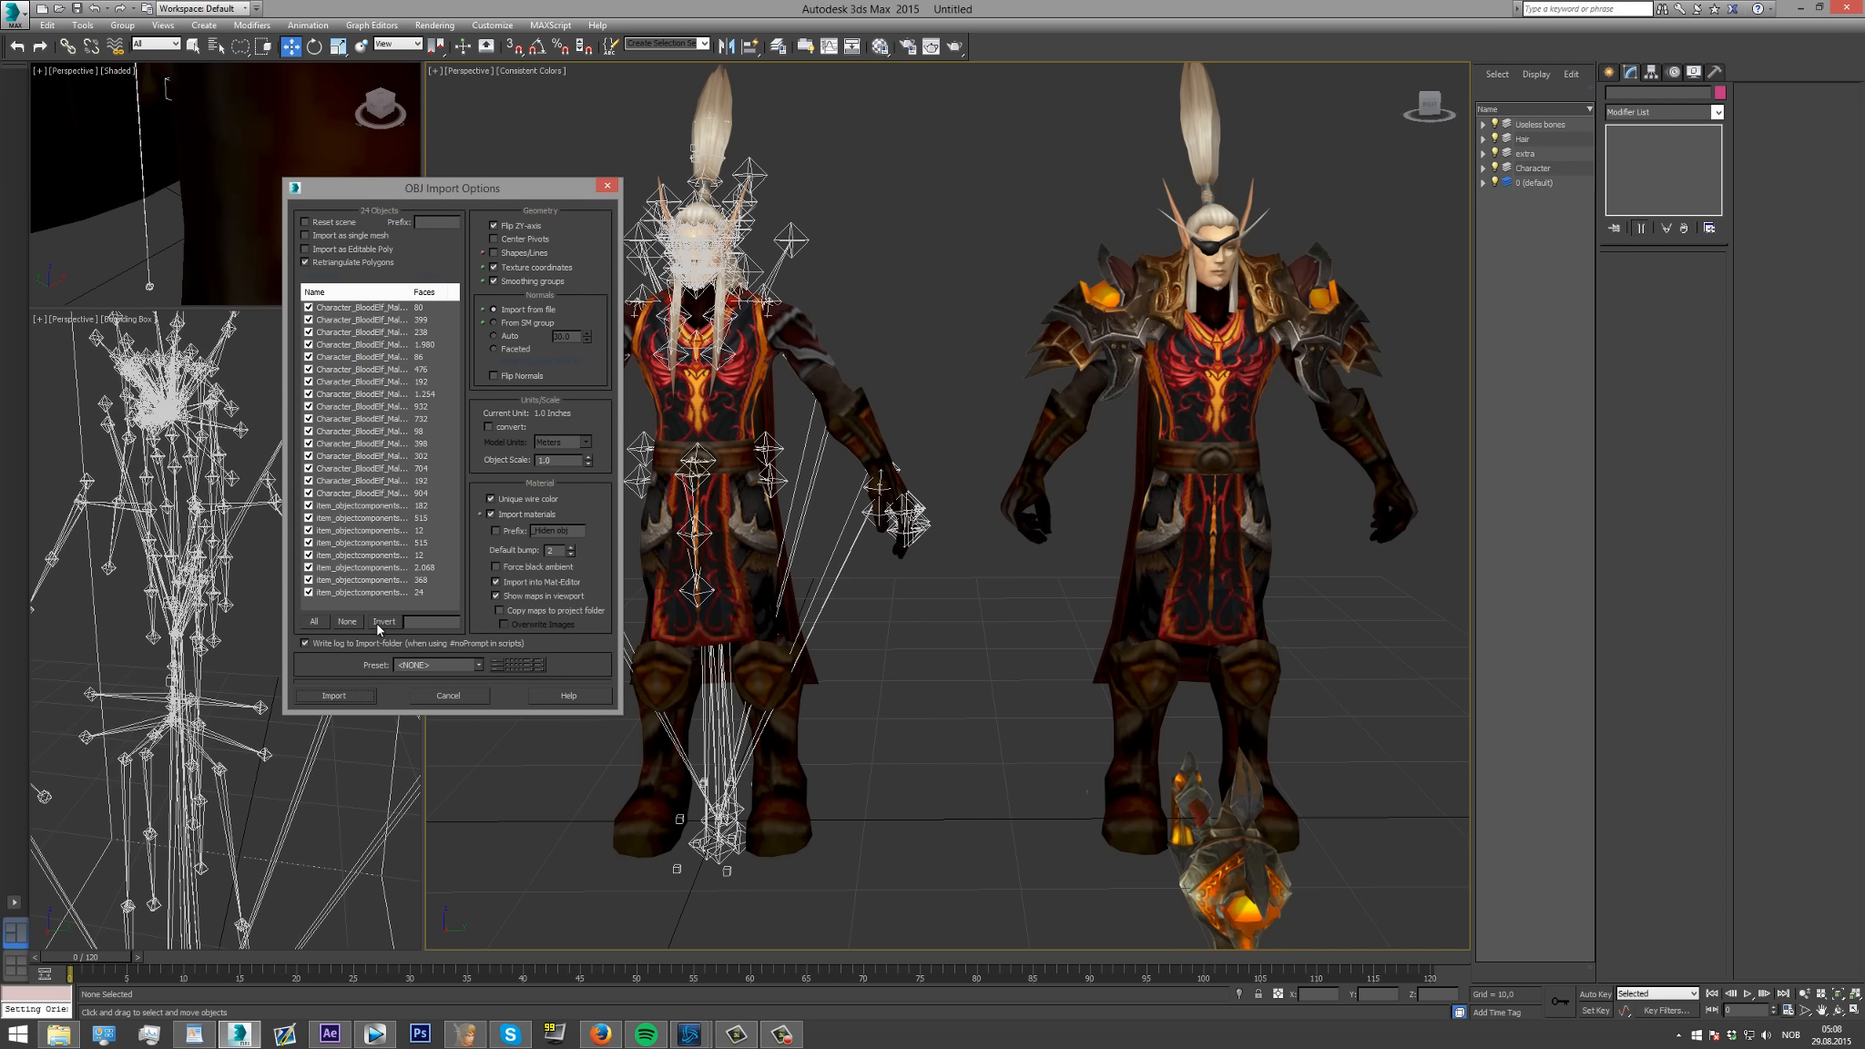
pyautogui.click(331, 701)
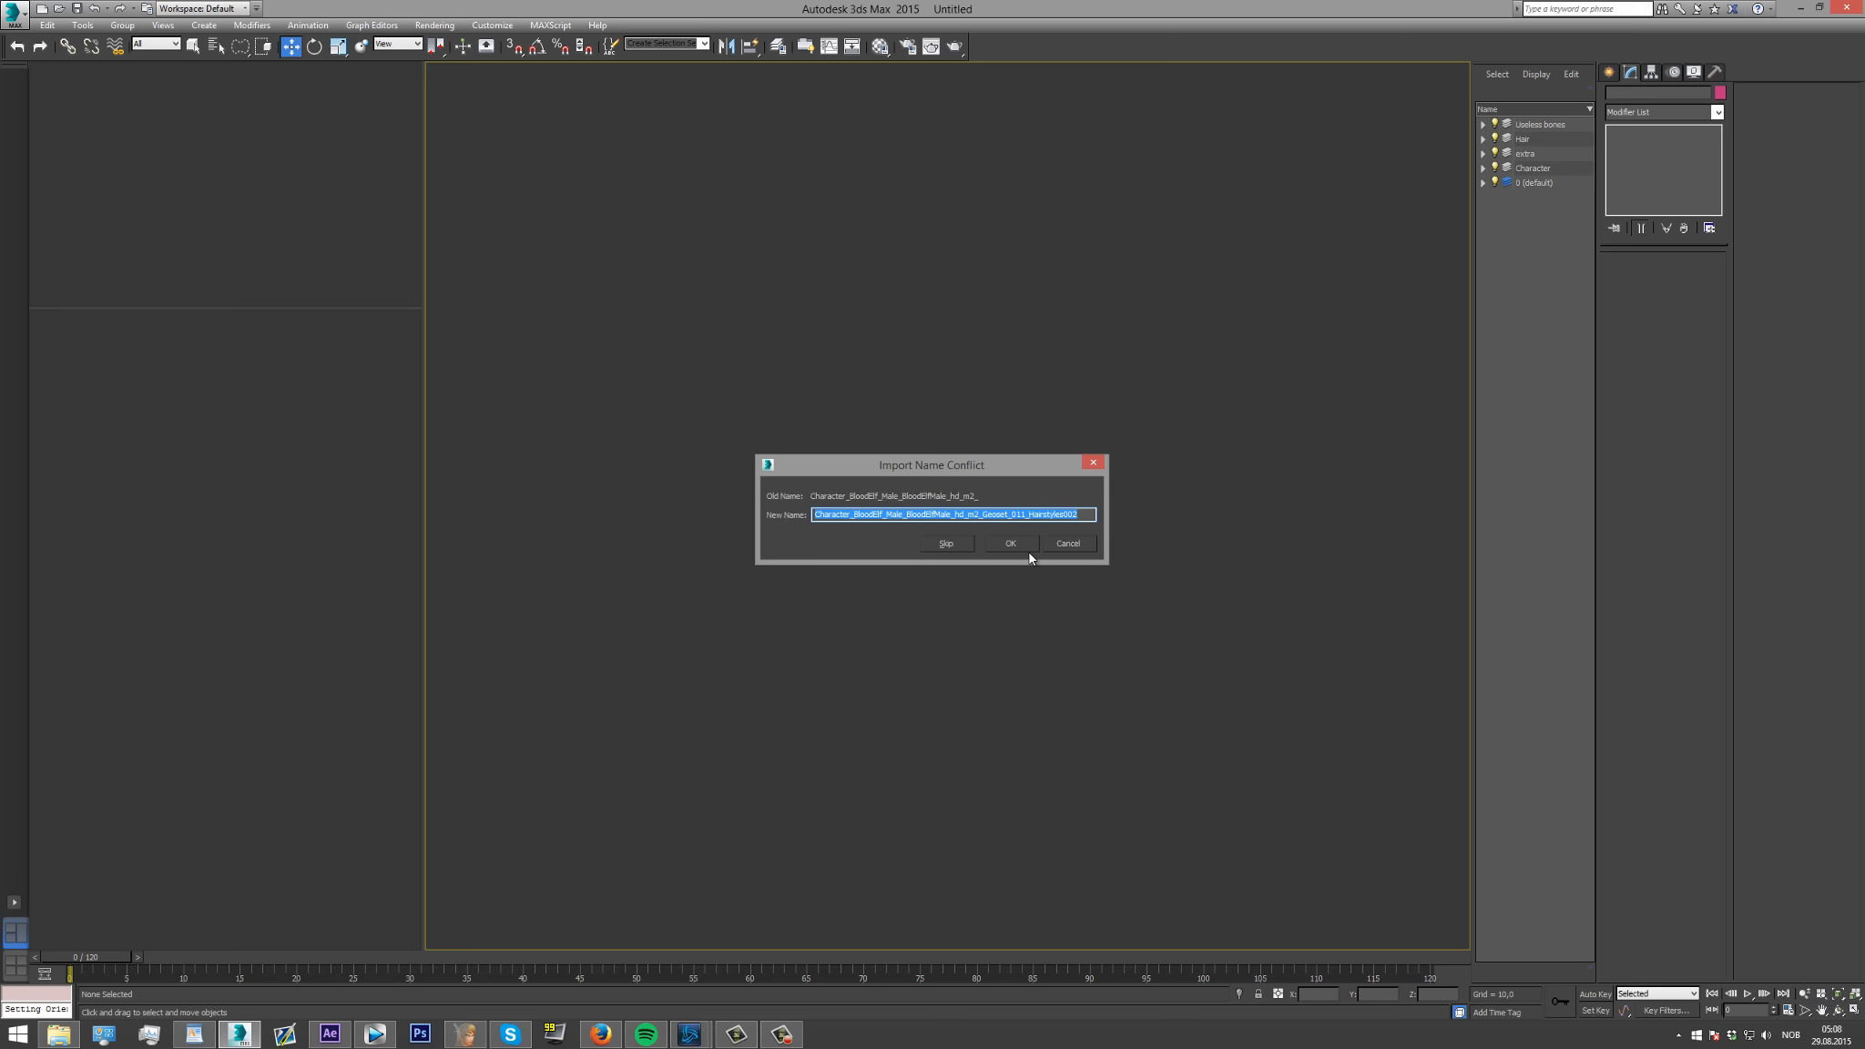
# Accept the suggested new names for all imported meshes with name conflicts.
pyautogui.click(1008, 542)
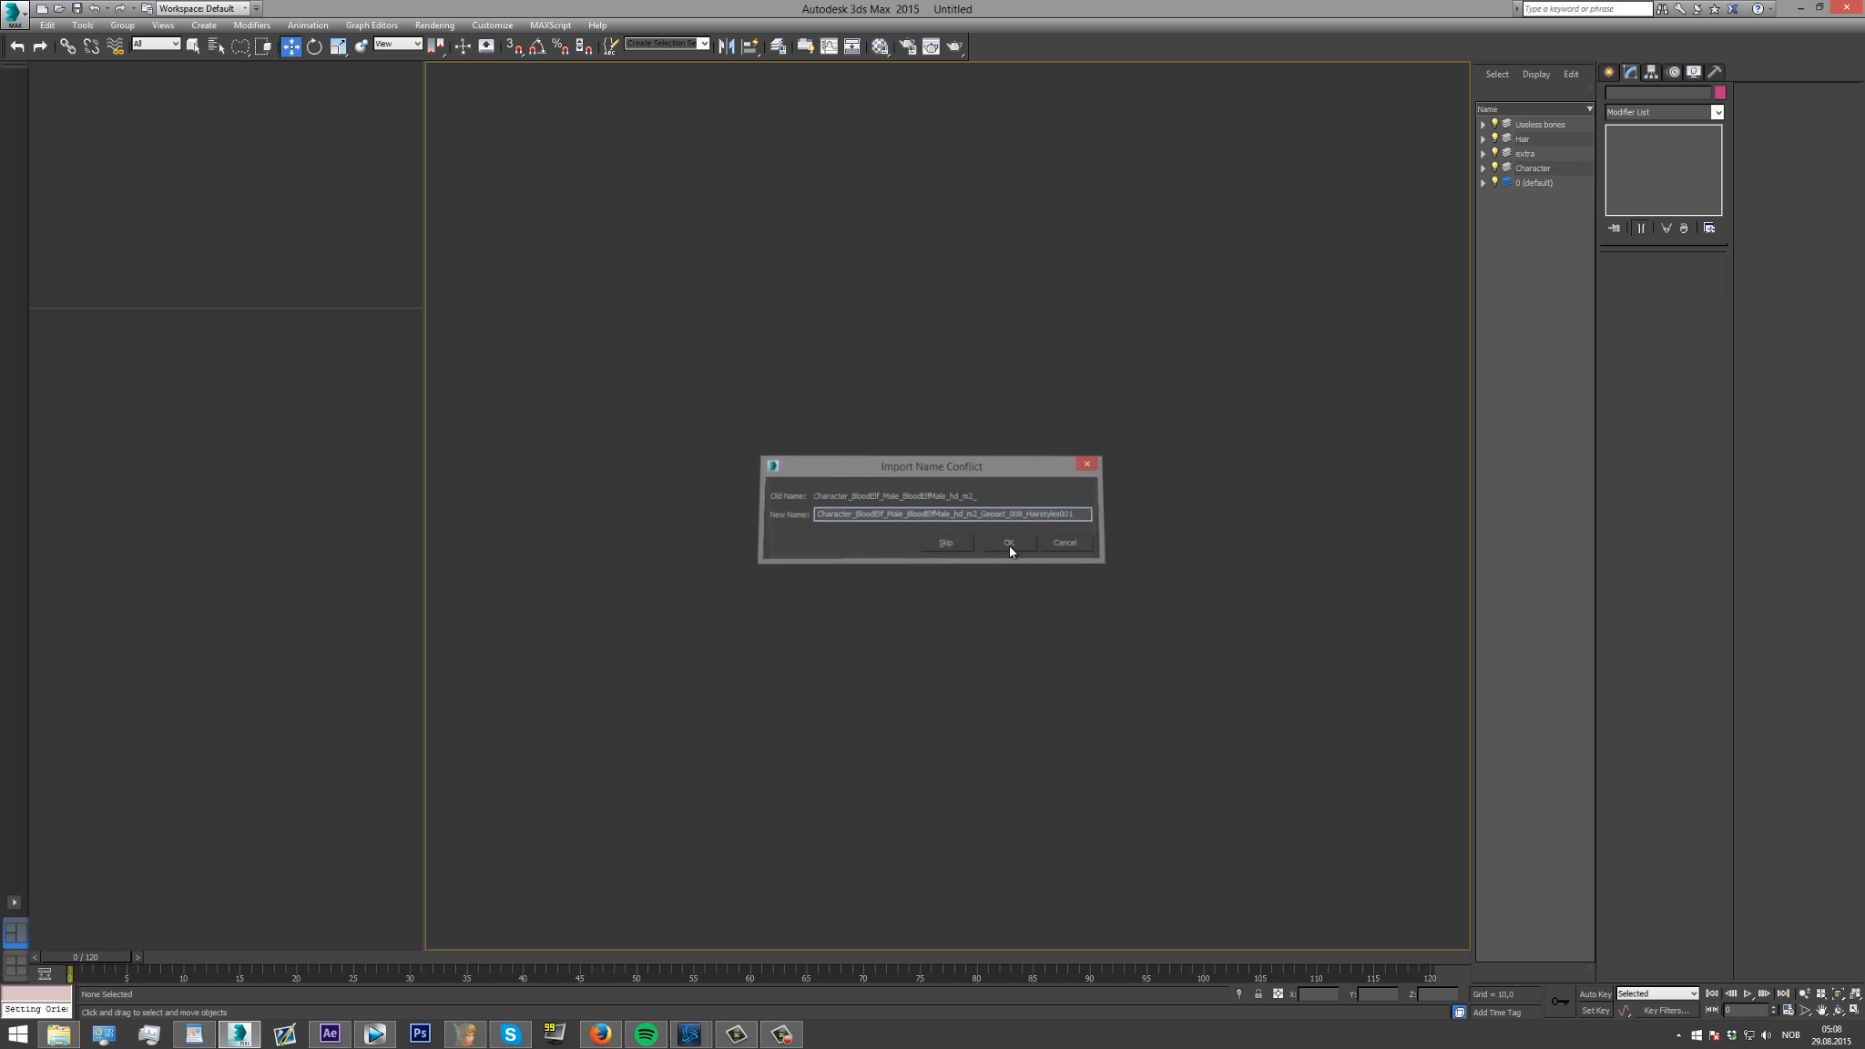
pyautogui.click(1007, 544)
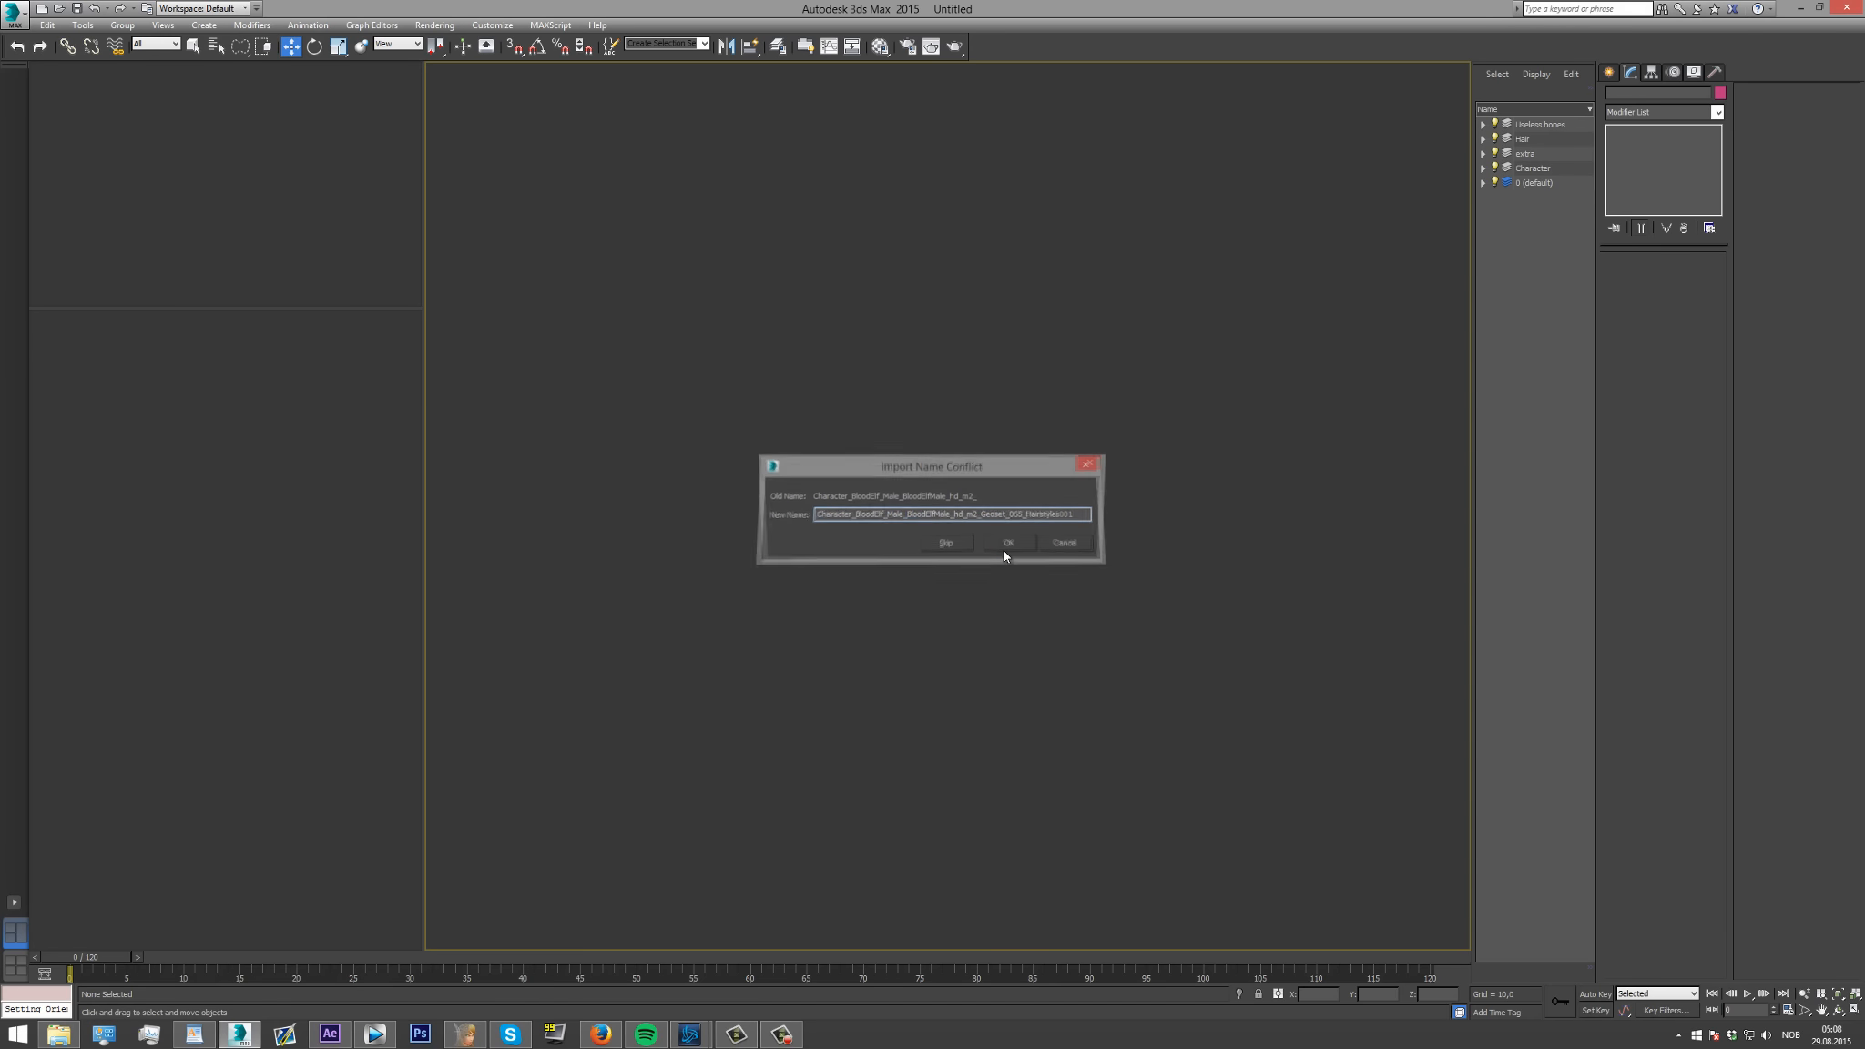
pyautogui.click(1004, 549)
pyautogui.click(1004, 551)
pyautogui.click(1004, 551)
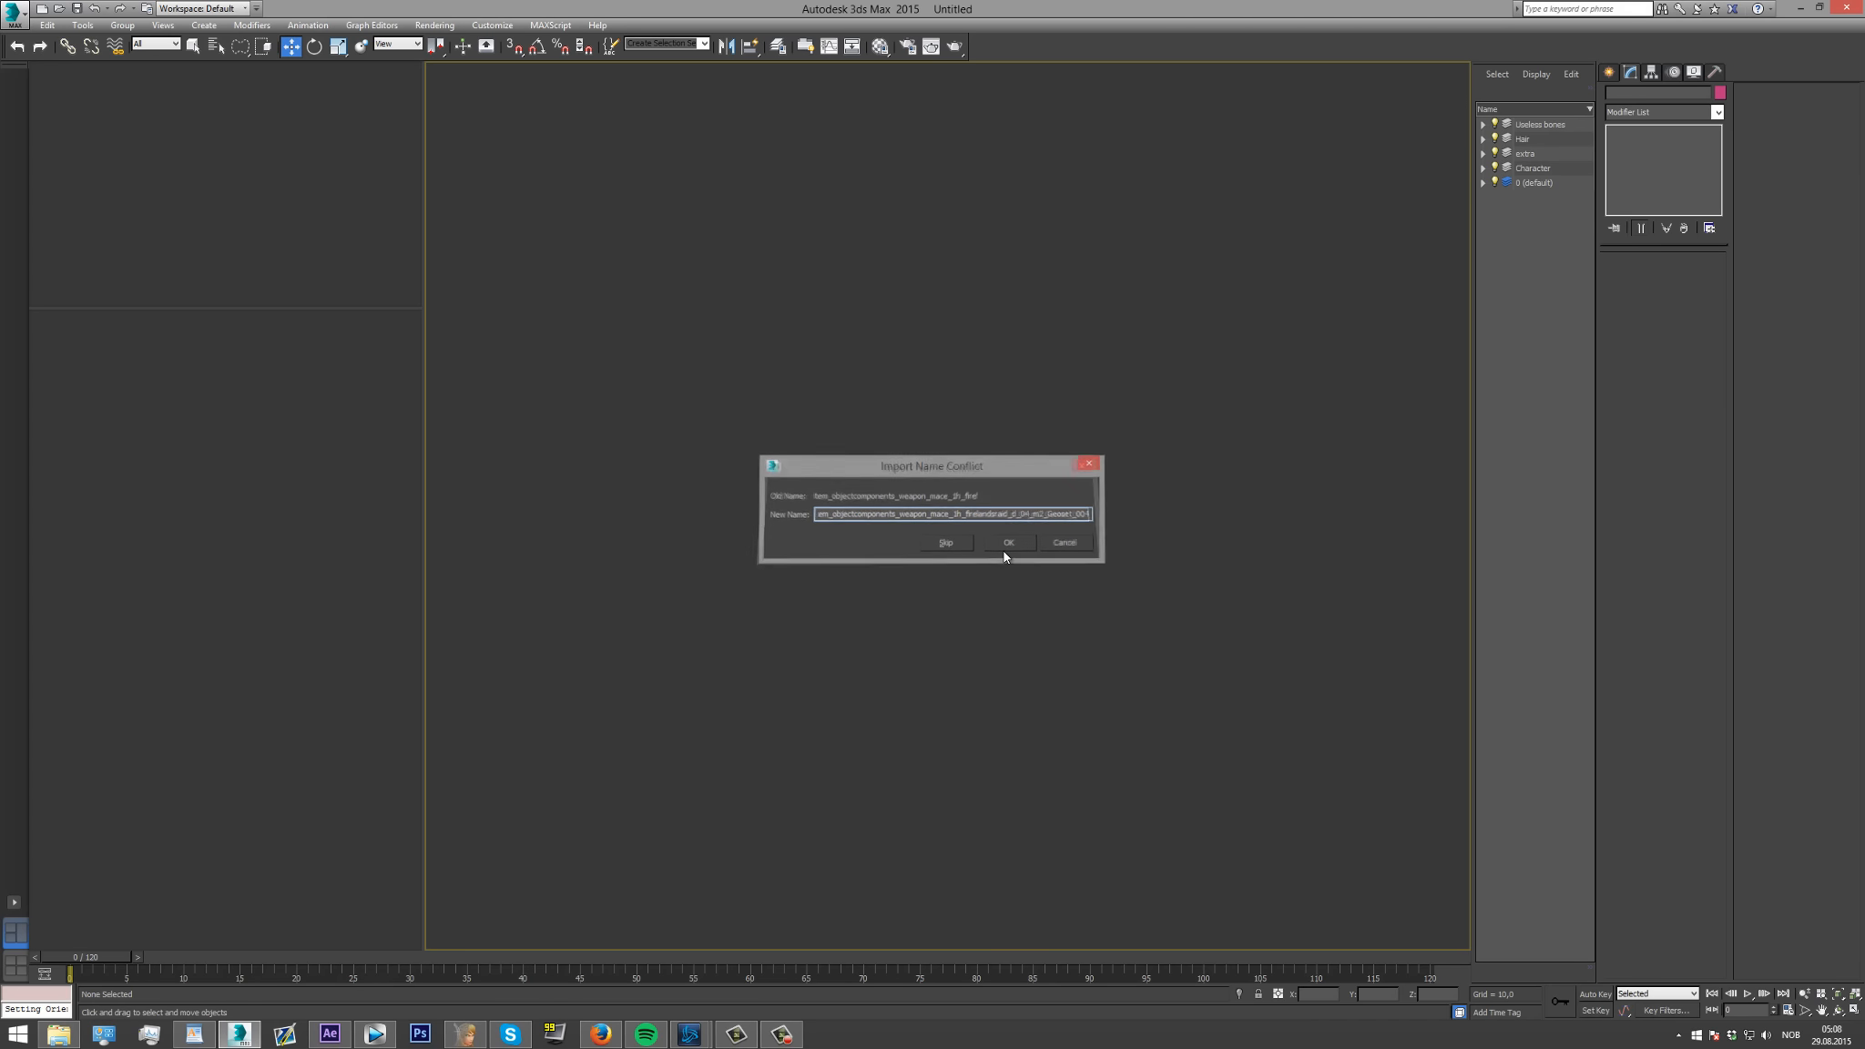
pyautogui.click(1004, 551)
pyautogui.click(1003, 551)
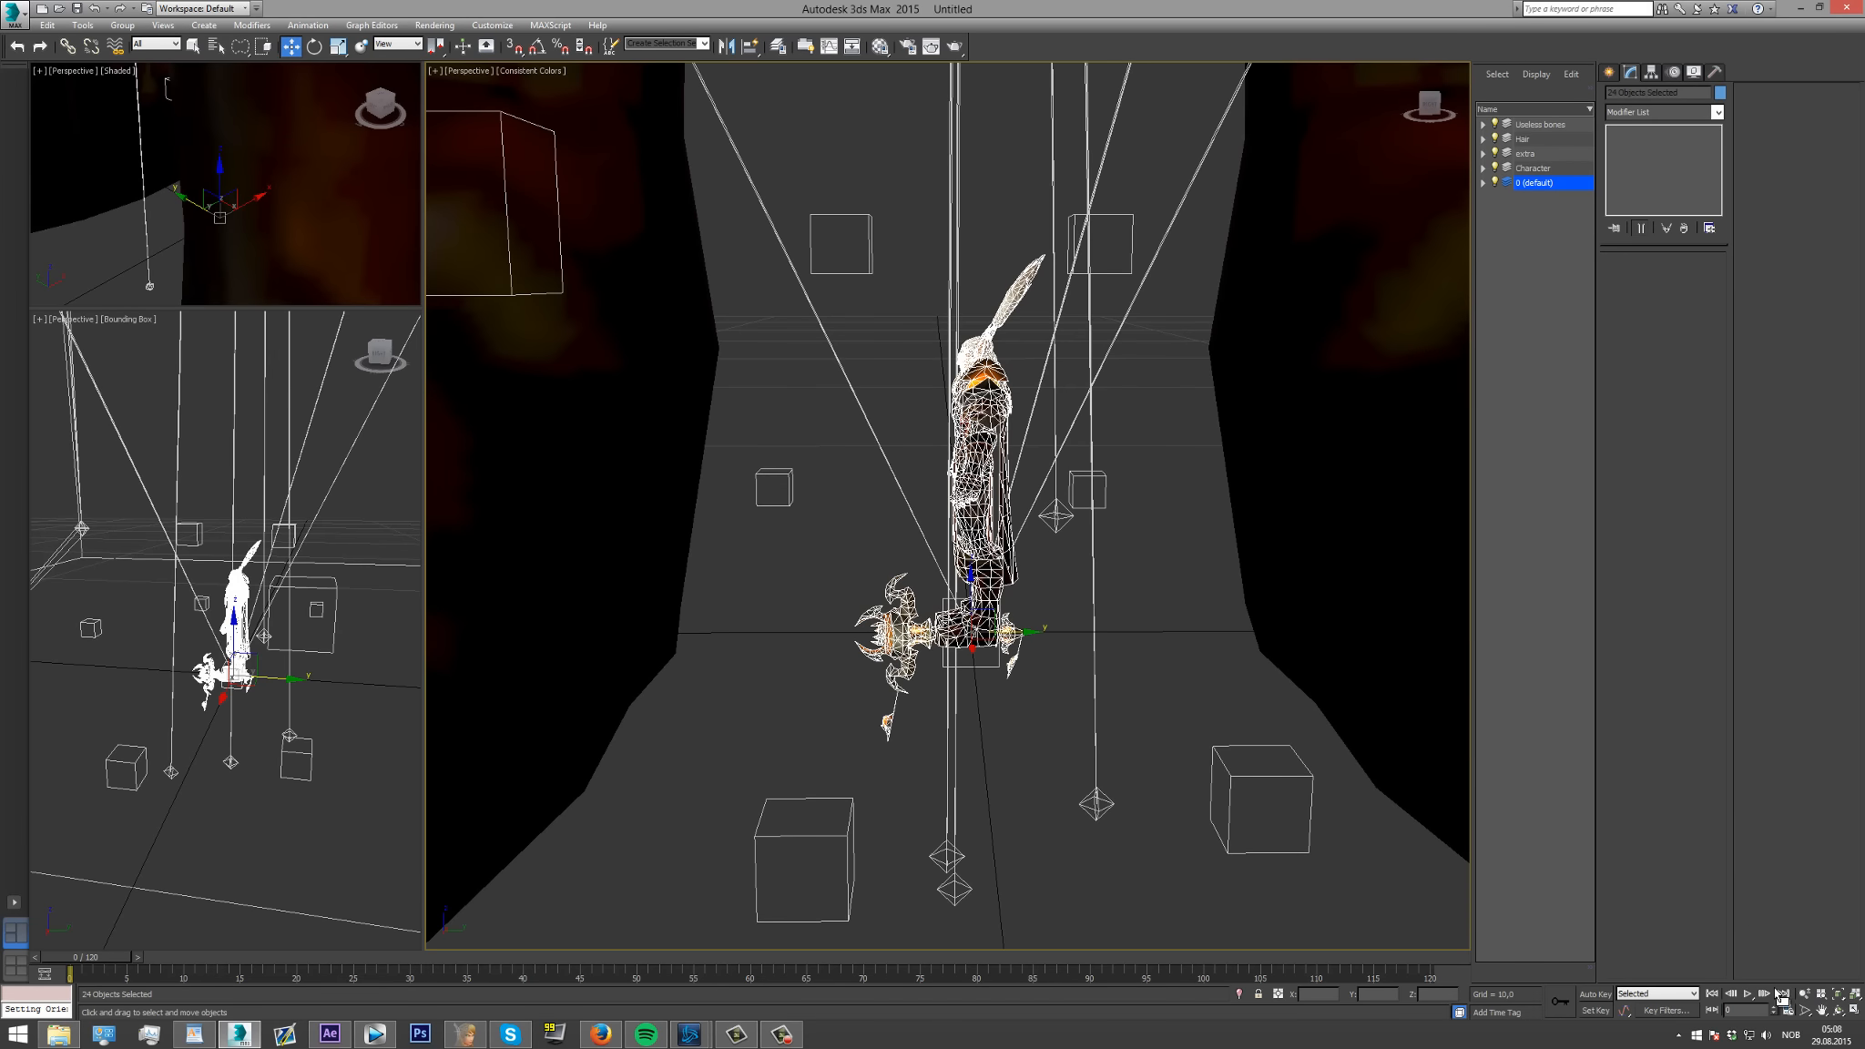
# Scale up the imported OBJ meshes uniformly at the base of the rigged character.
pyautogui.click(1822, 1009)
pyautogui.scroll(-12, 1031, 434)
pyautogui.moveTo(1031, 434); pyautogui.dragTo(777, 802, button='middle')
pyautogui.press('w')
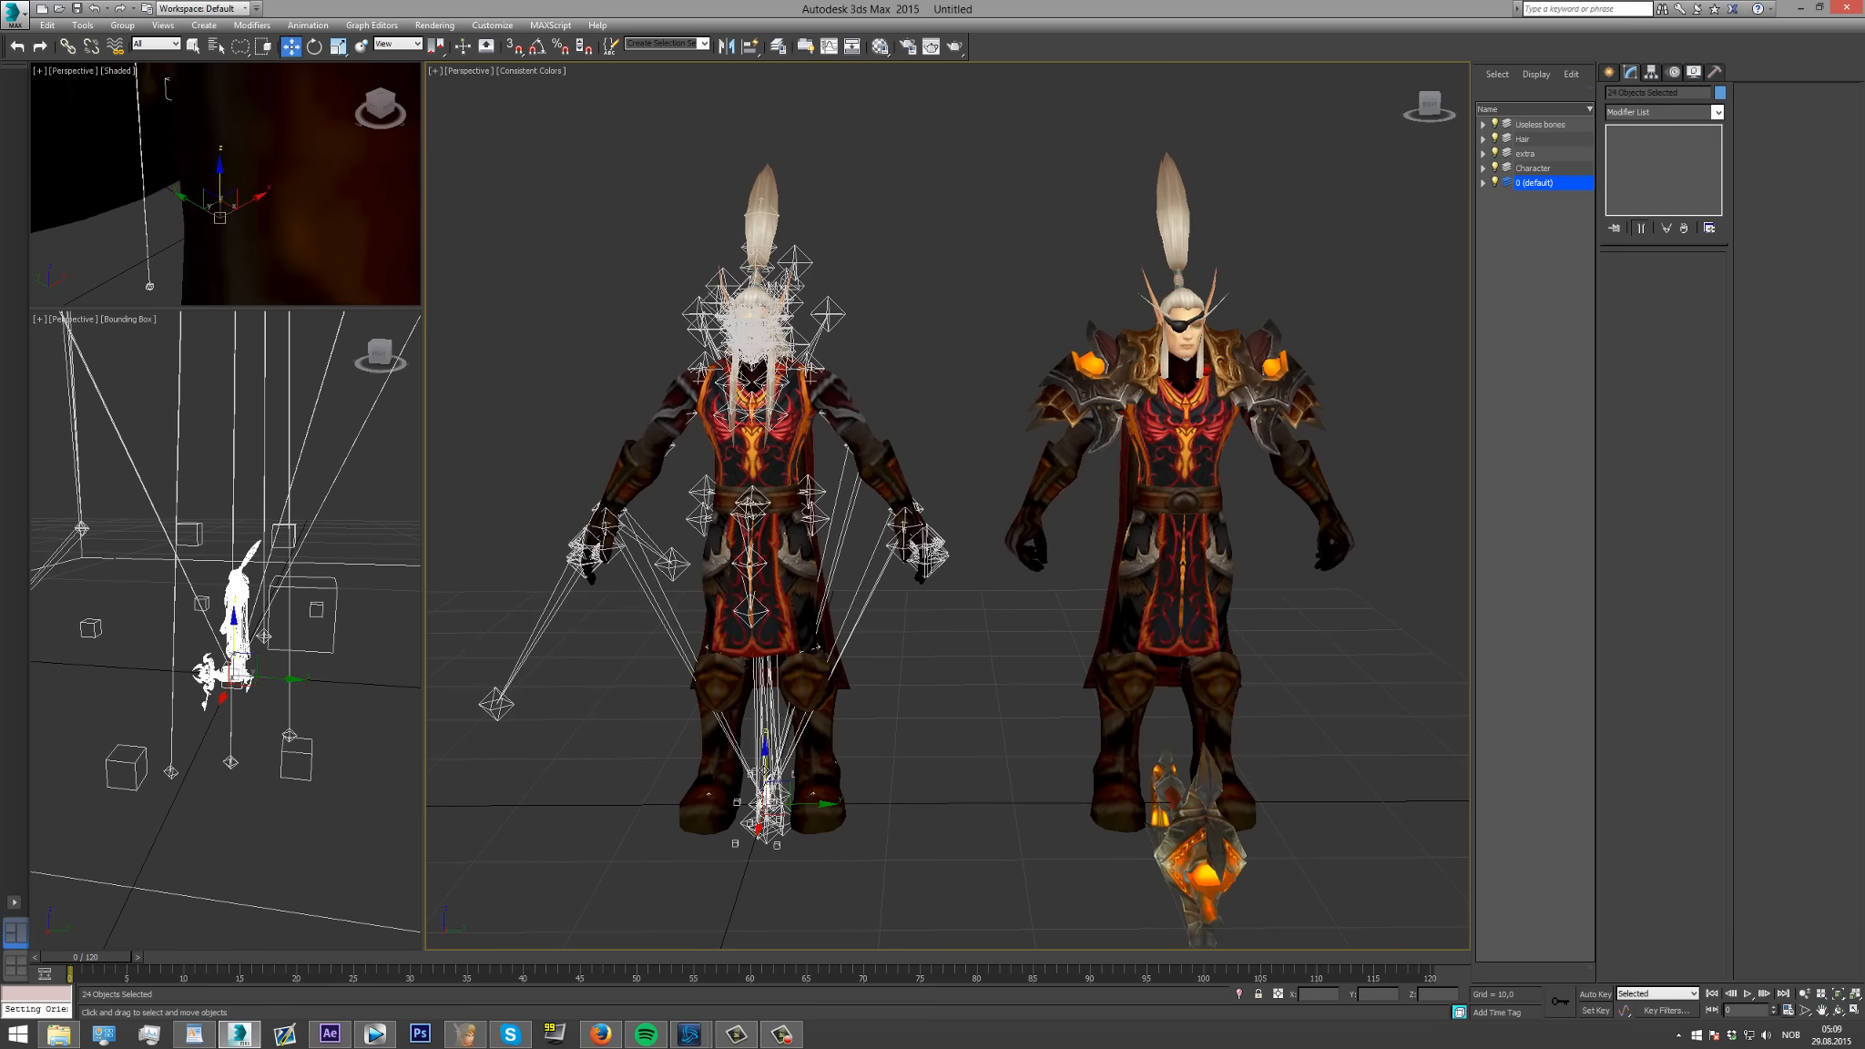
pyautogui.click(338, 46)
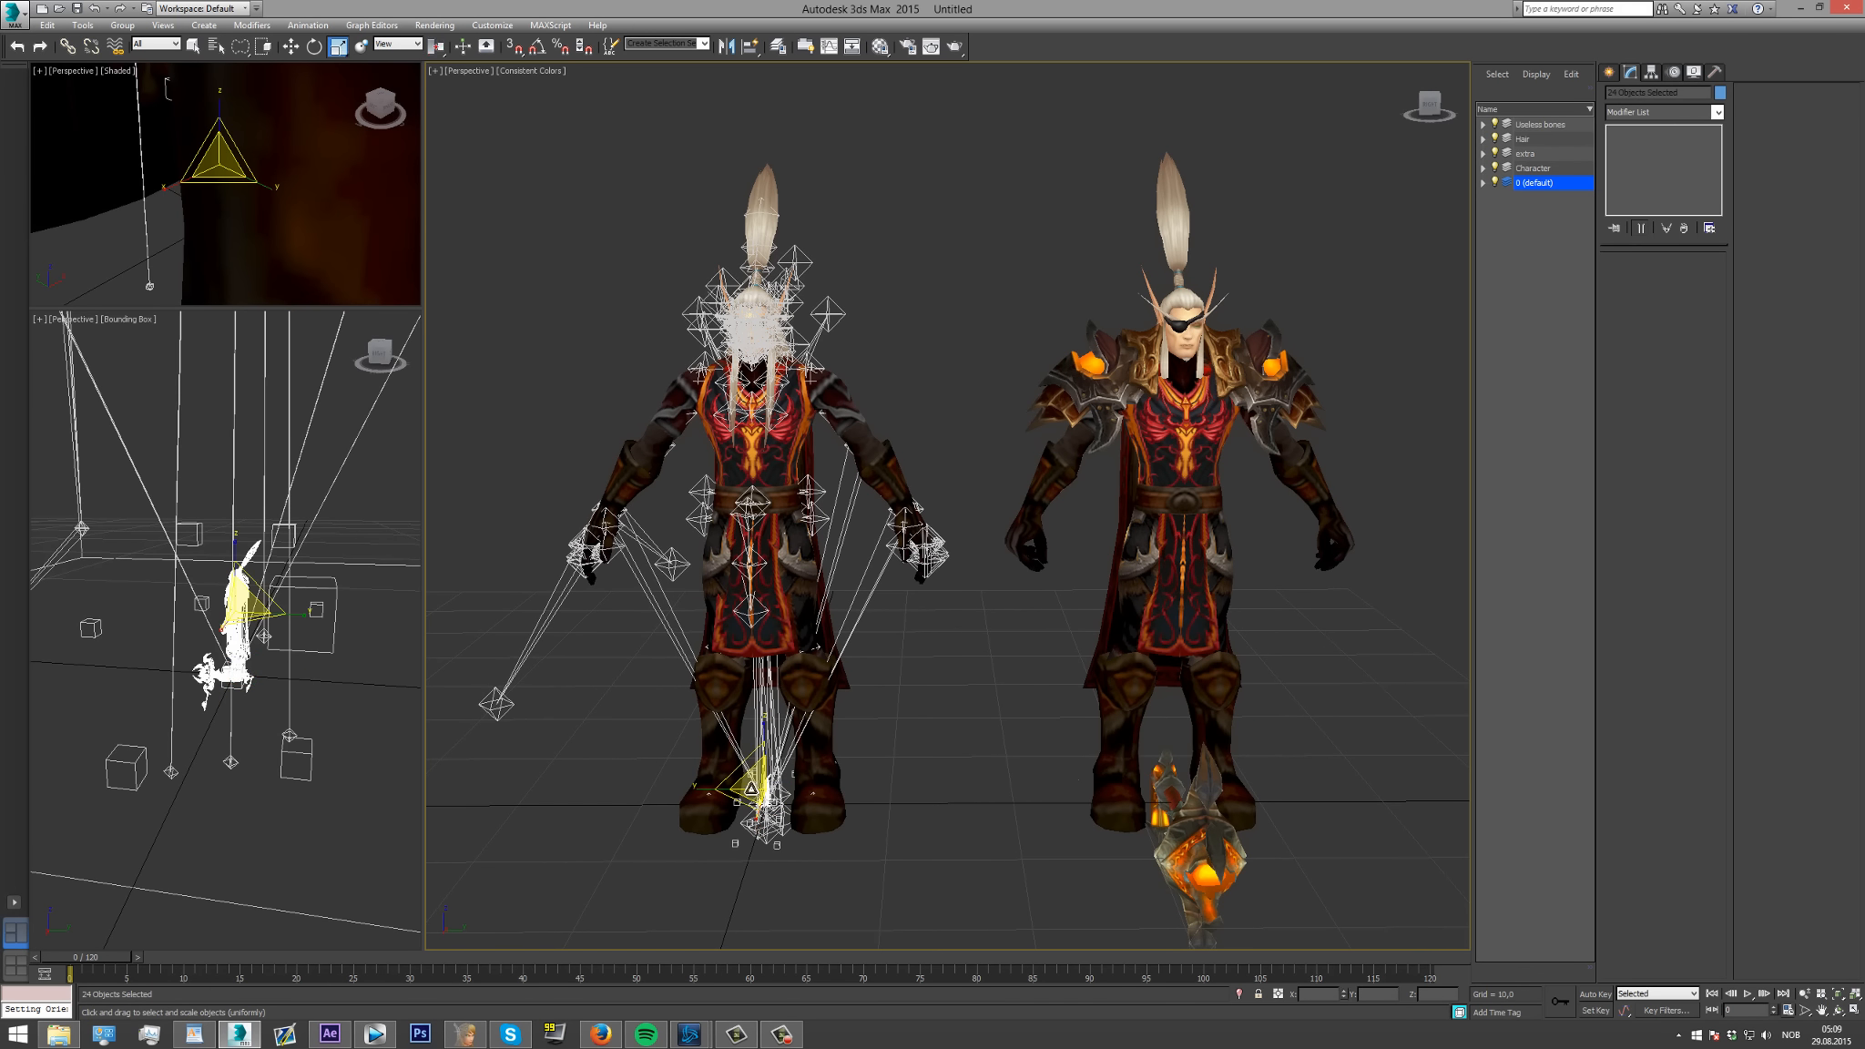
pyautogui.moveTo(744, 785); pyautogui.dragTo(697, 619)
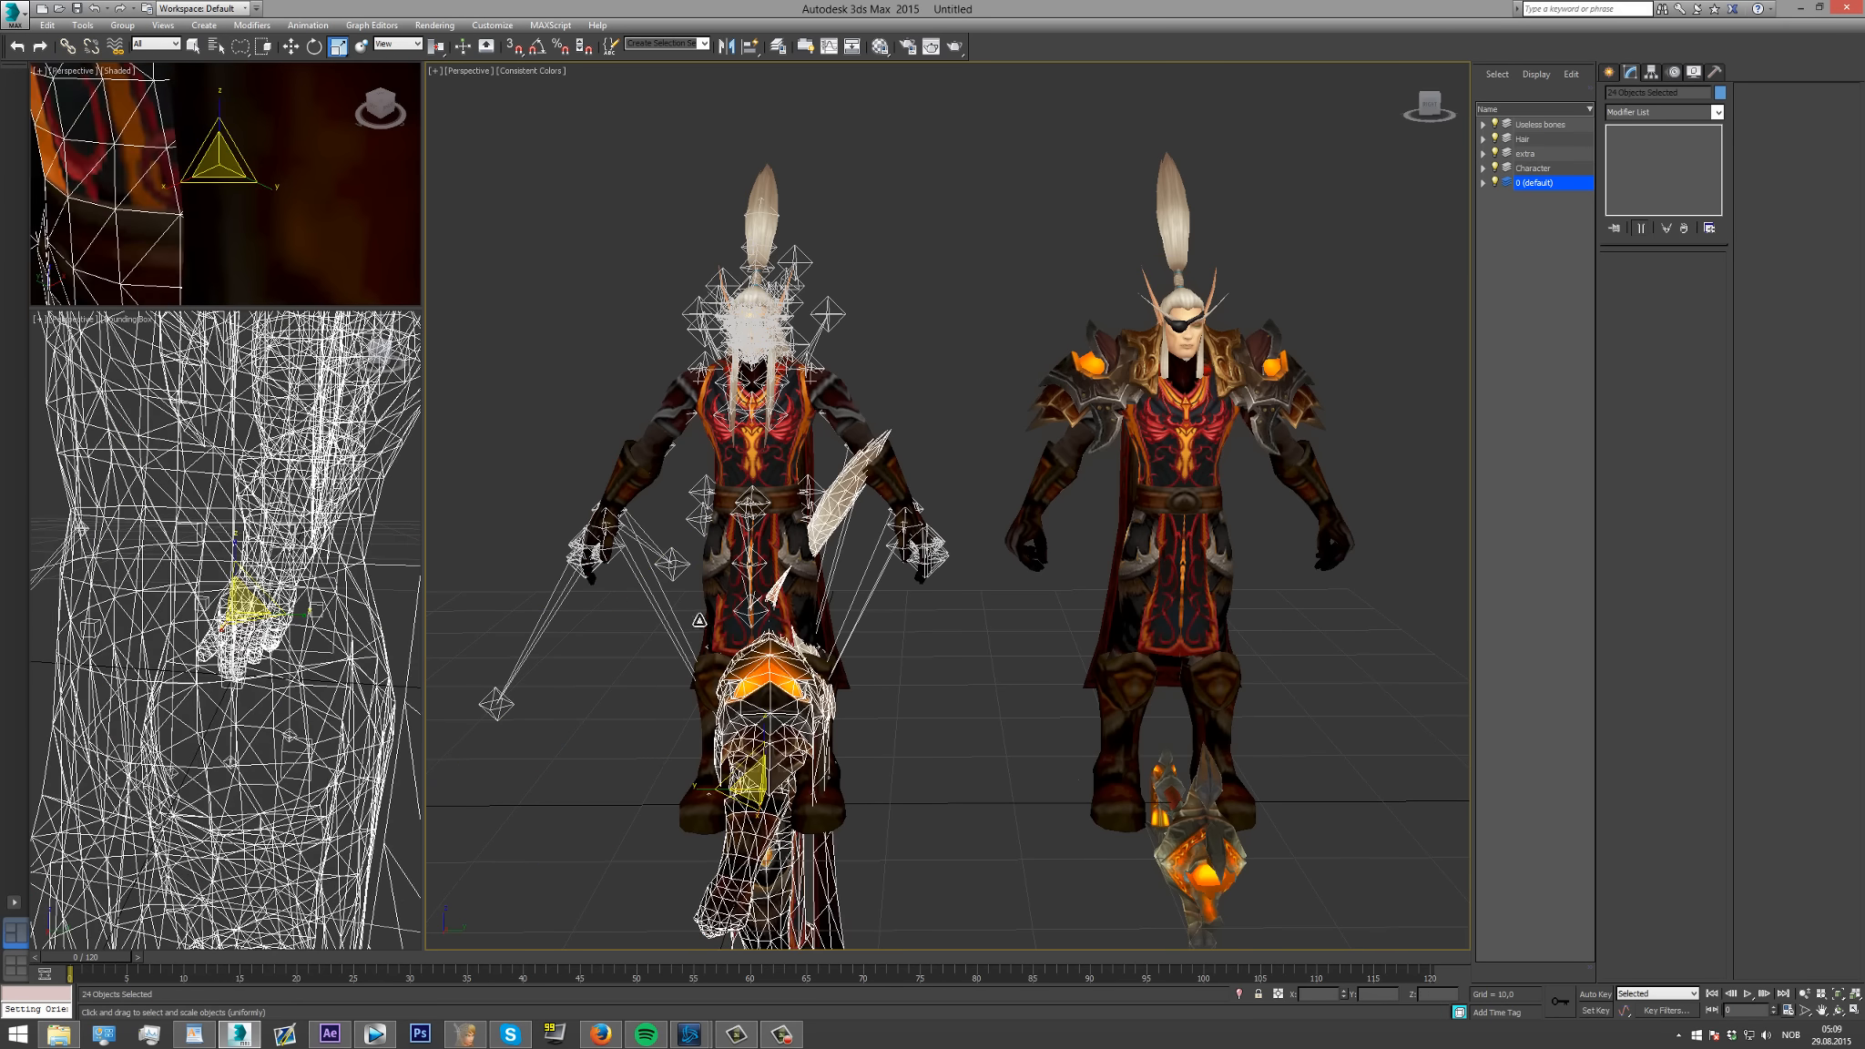
pyautogui.press('w')
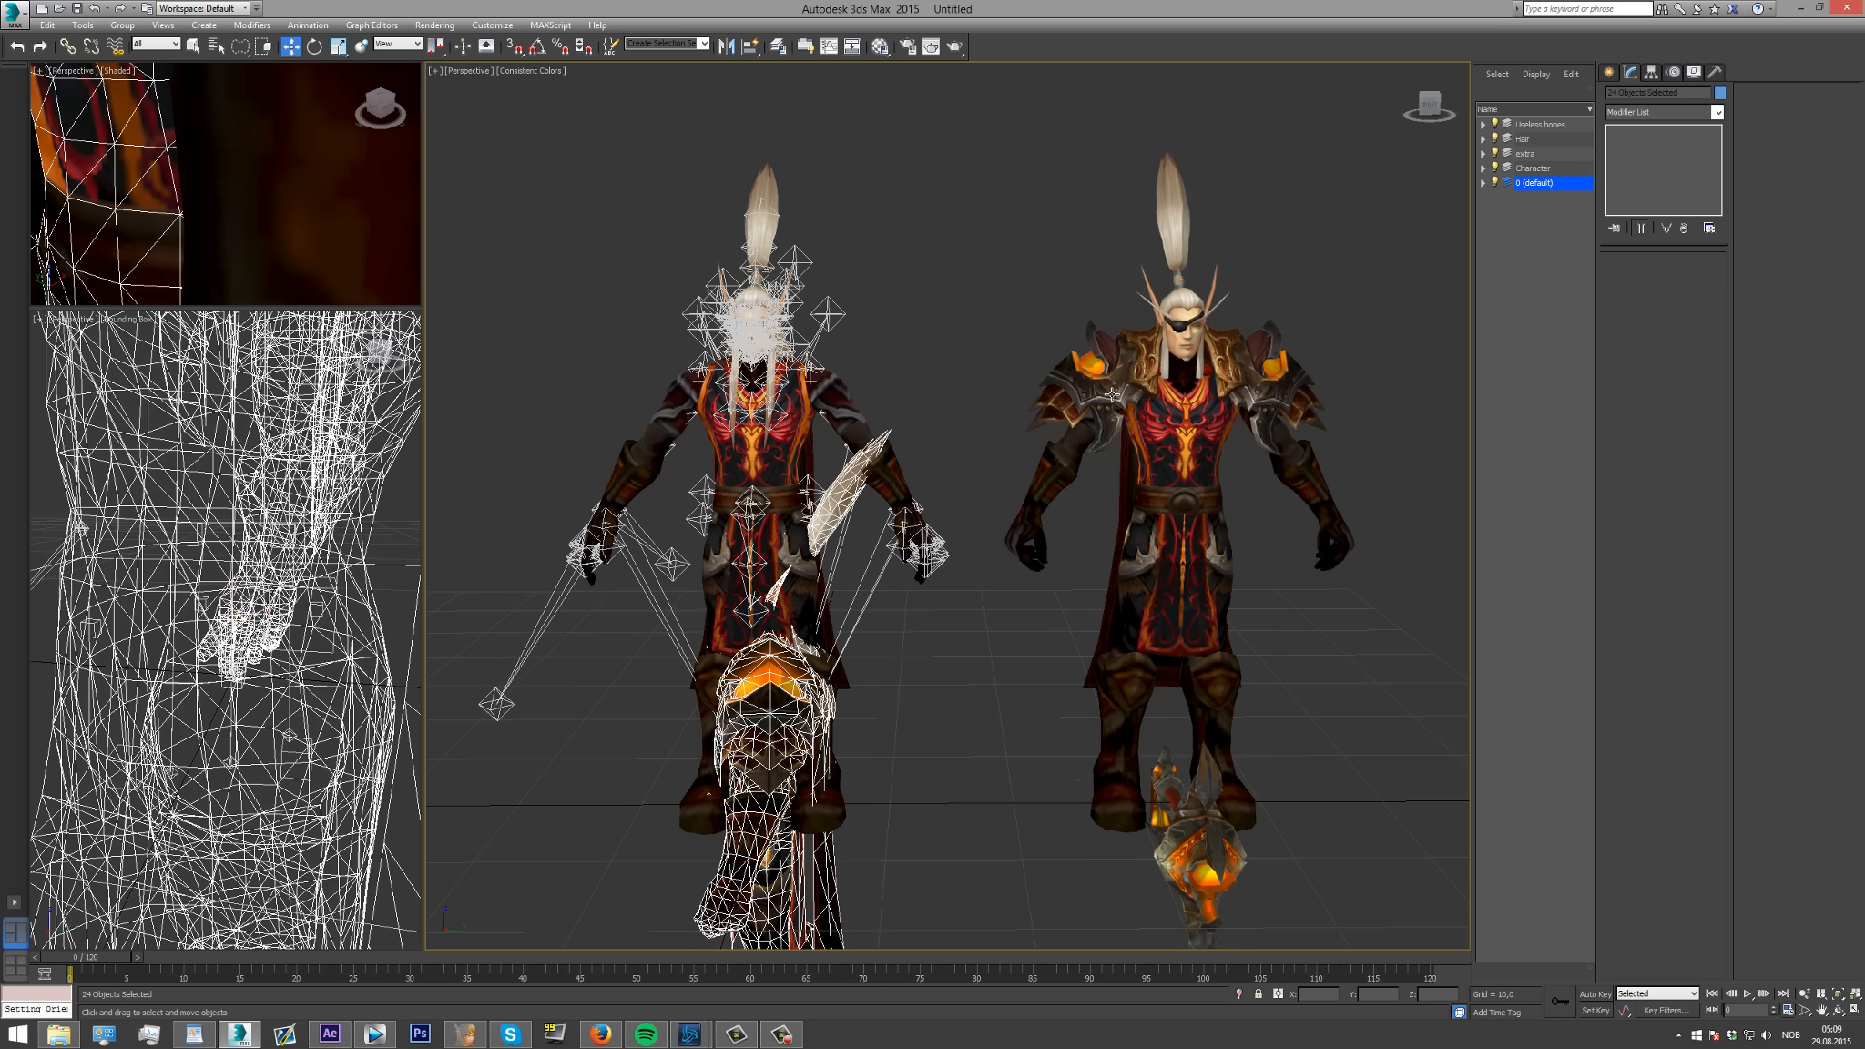
# Rotate the imported OBJ meshes to face forward, and delete them from the scene.
pyautogui.click(314, 47)
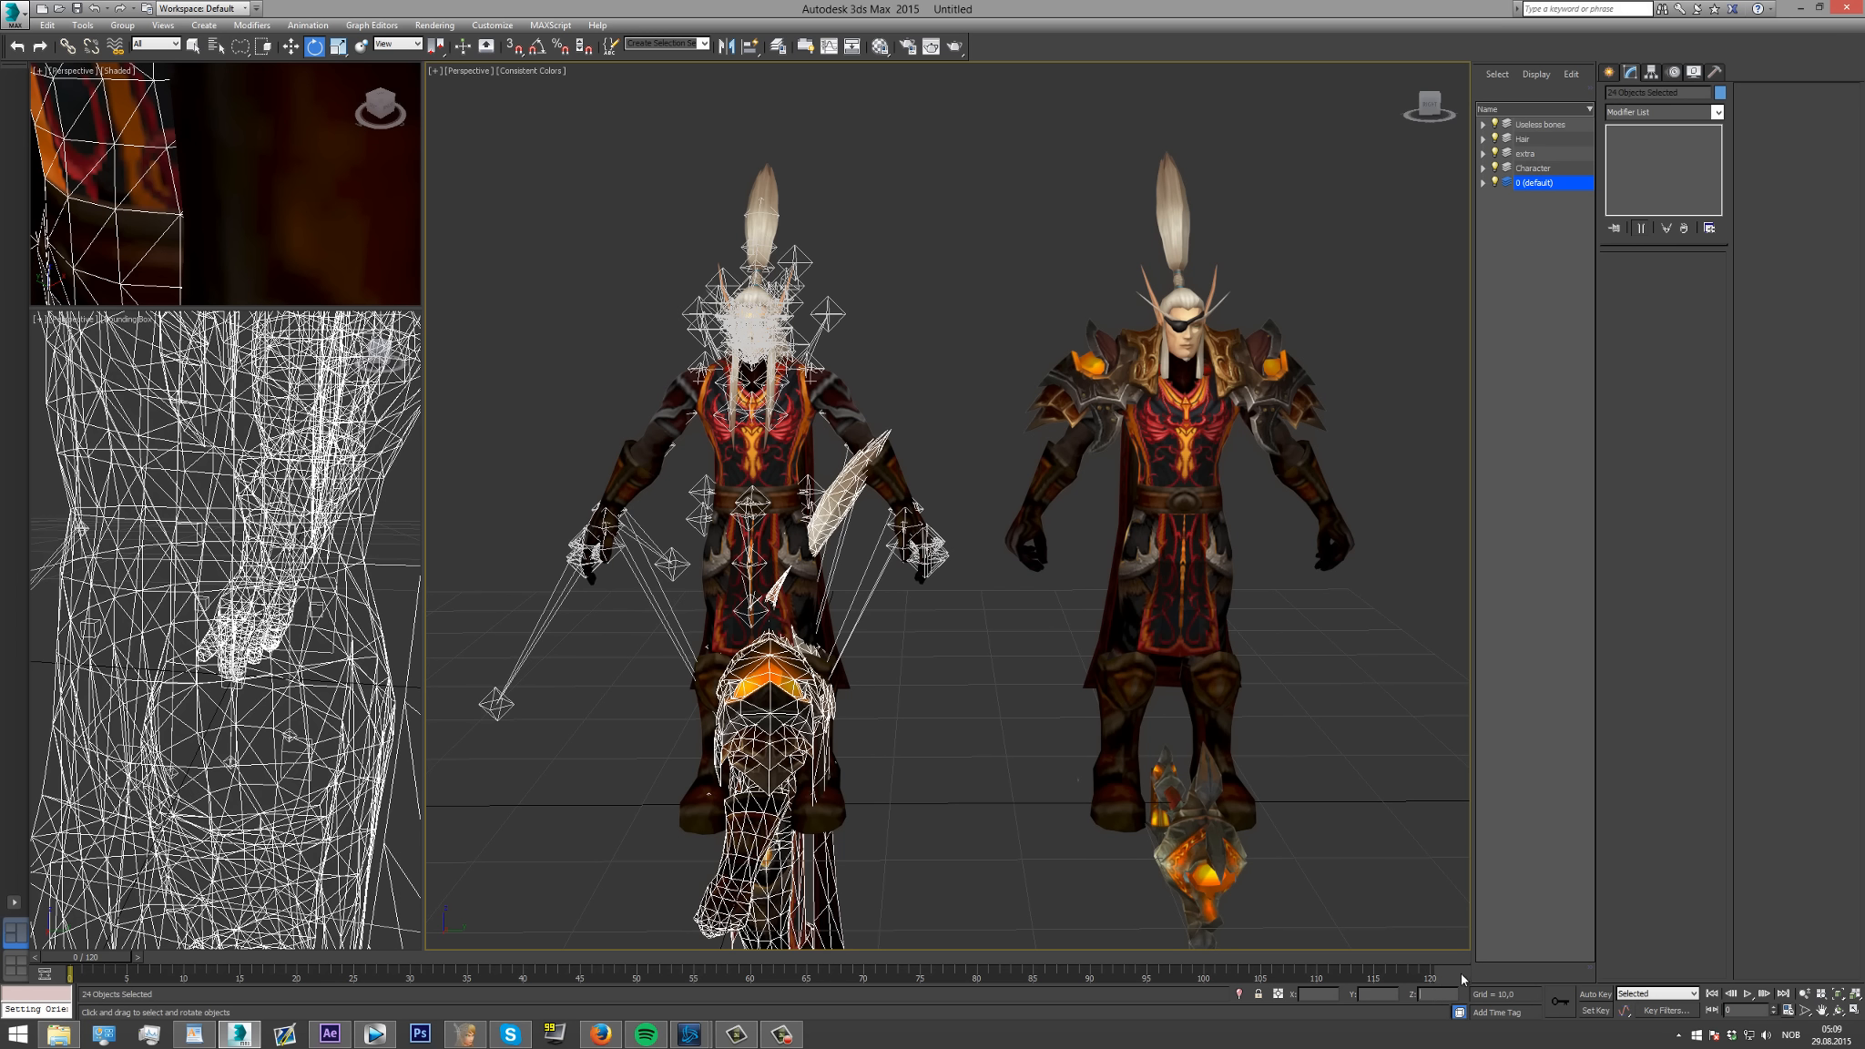
pyautogui.press('Return')
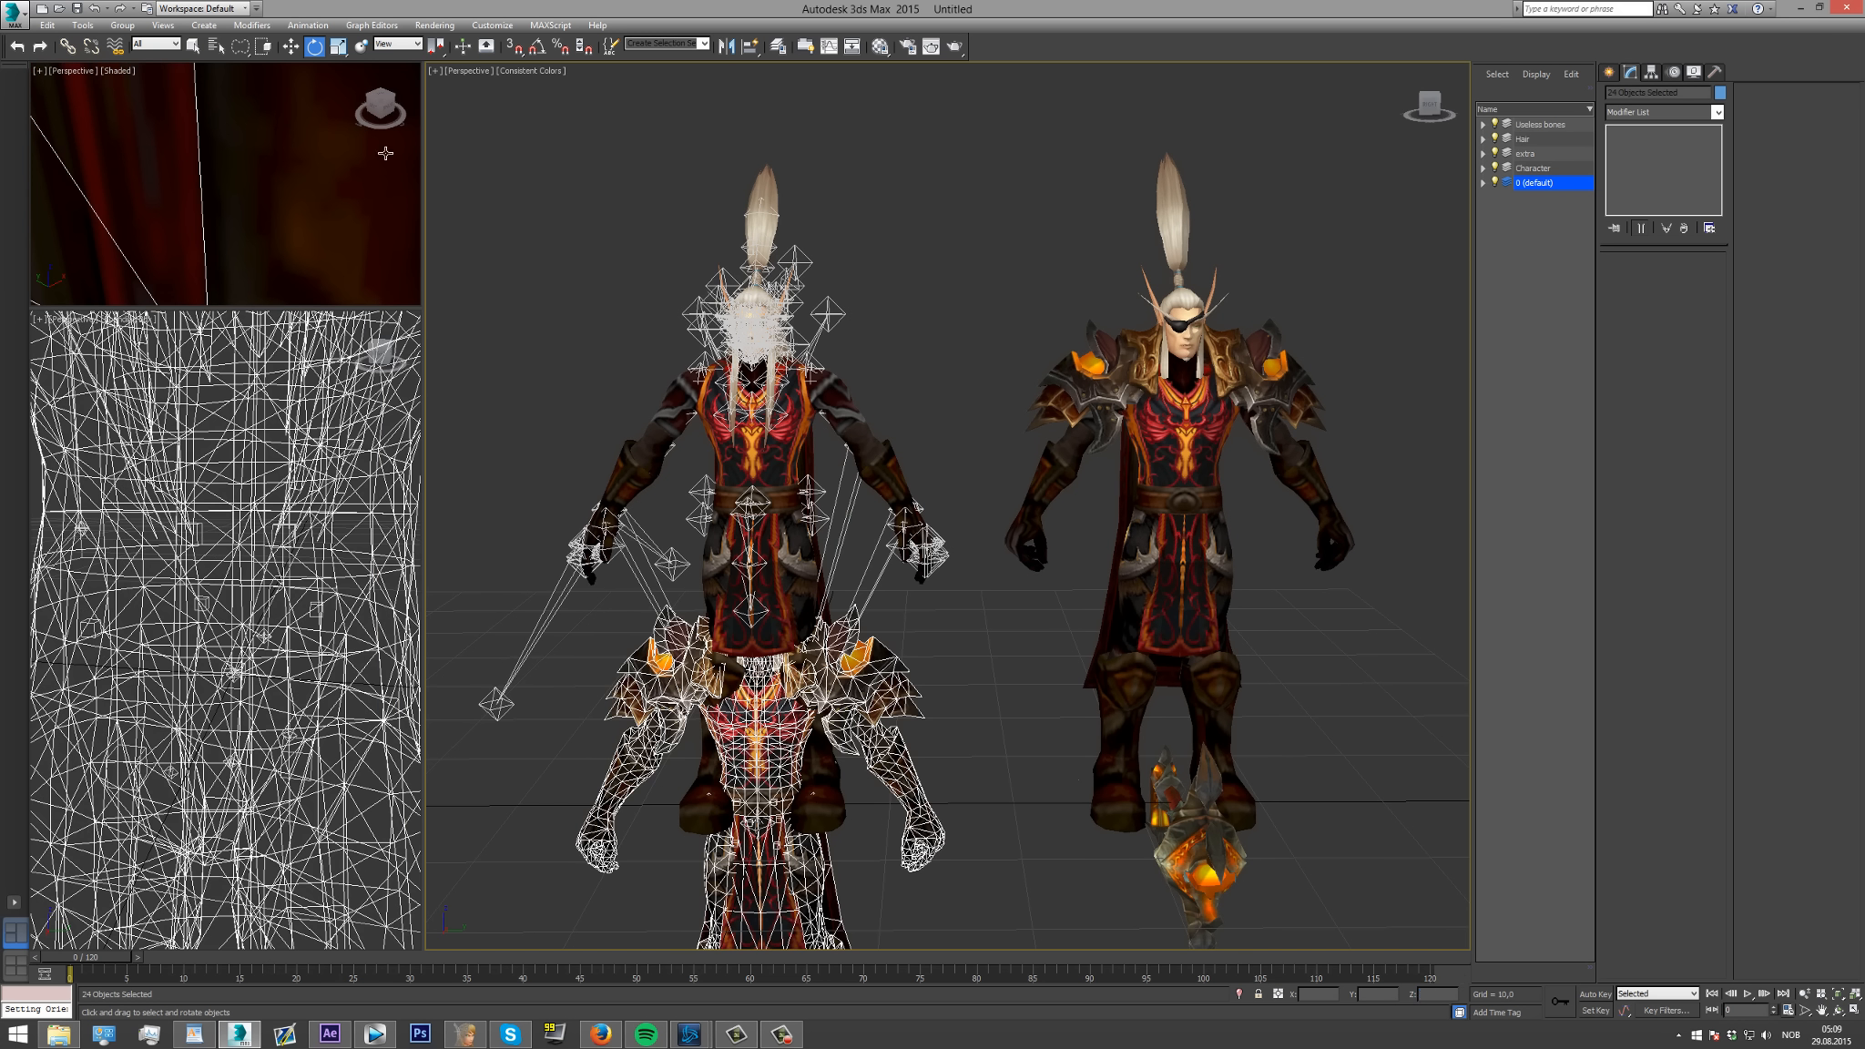
pyautogui.click(290, 46)
pyautogui.click(49, 26)
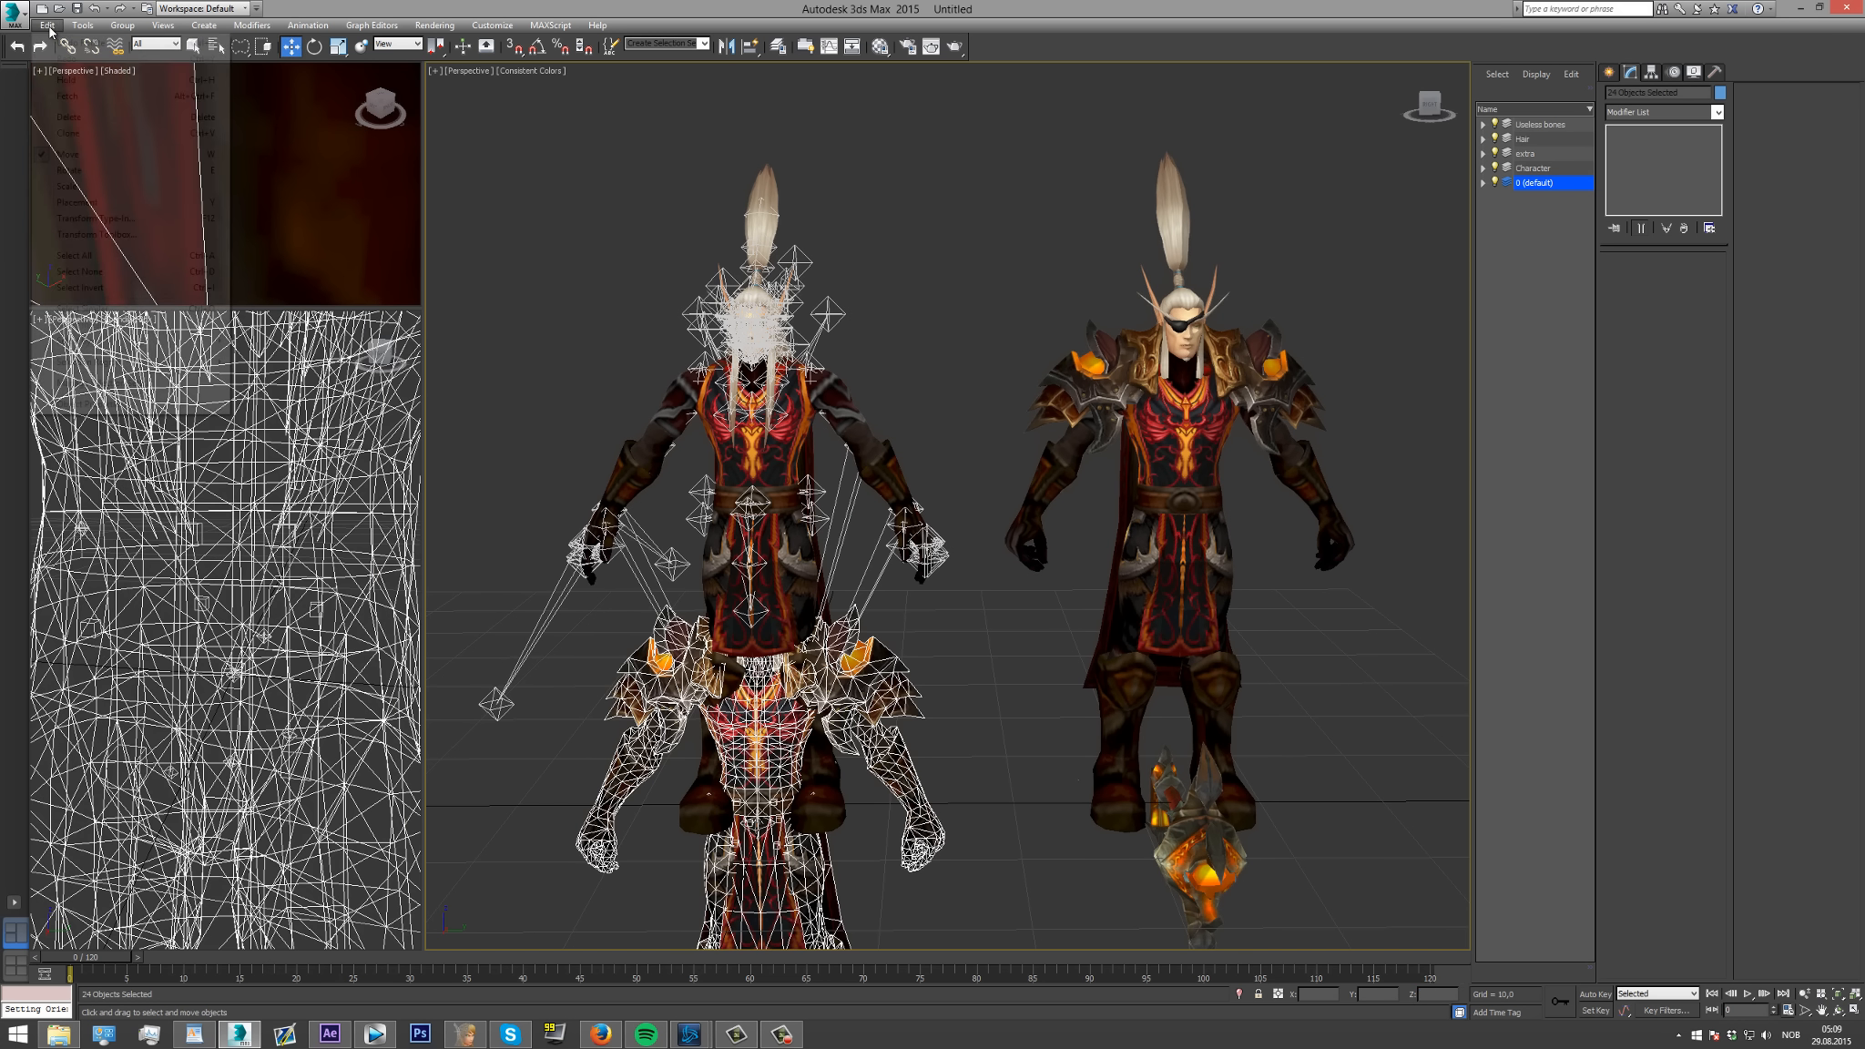
pyautogui.click(69, 119)
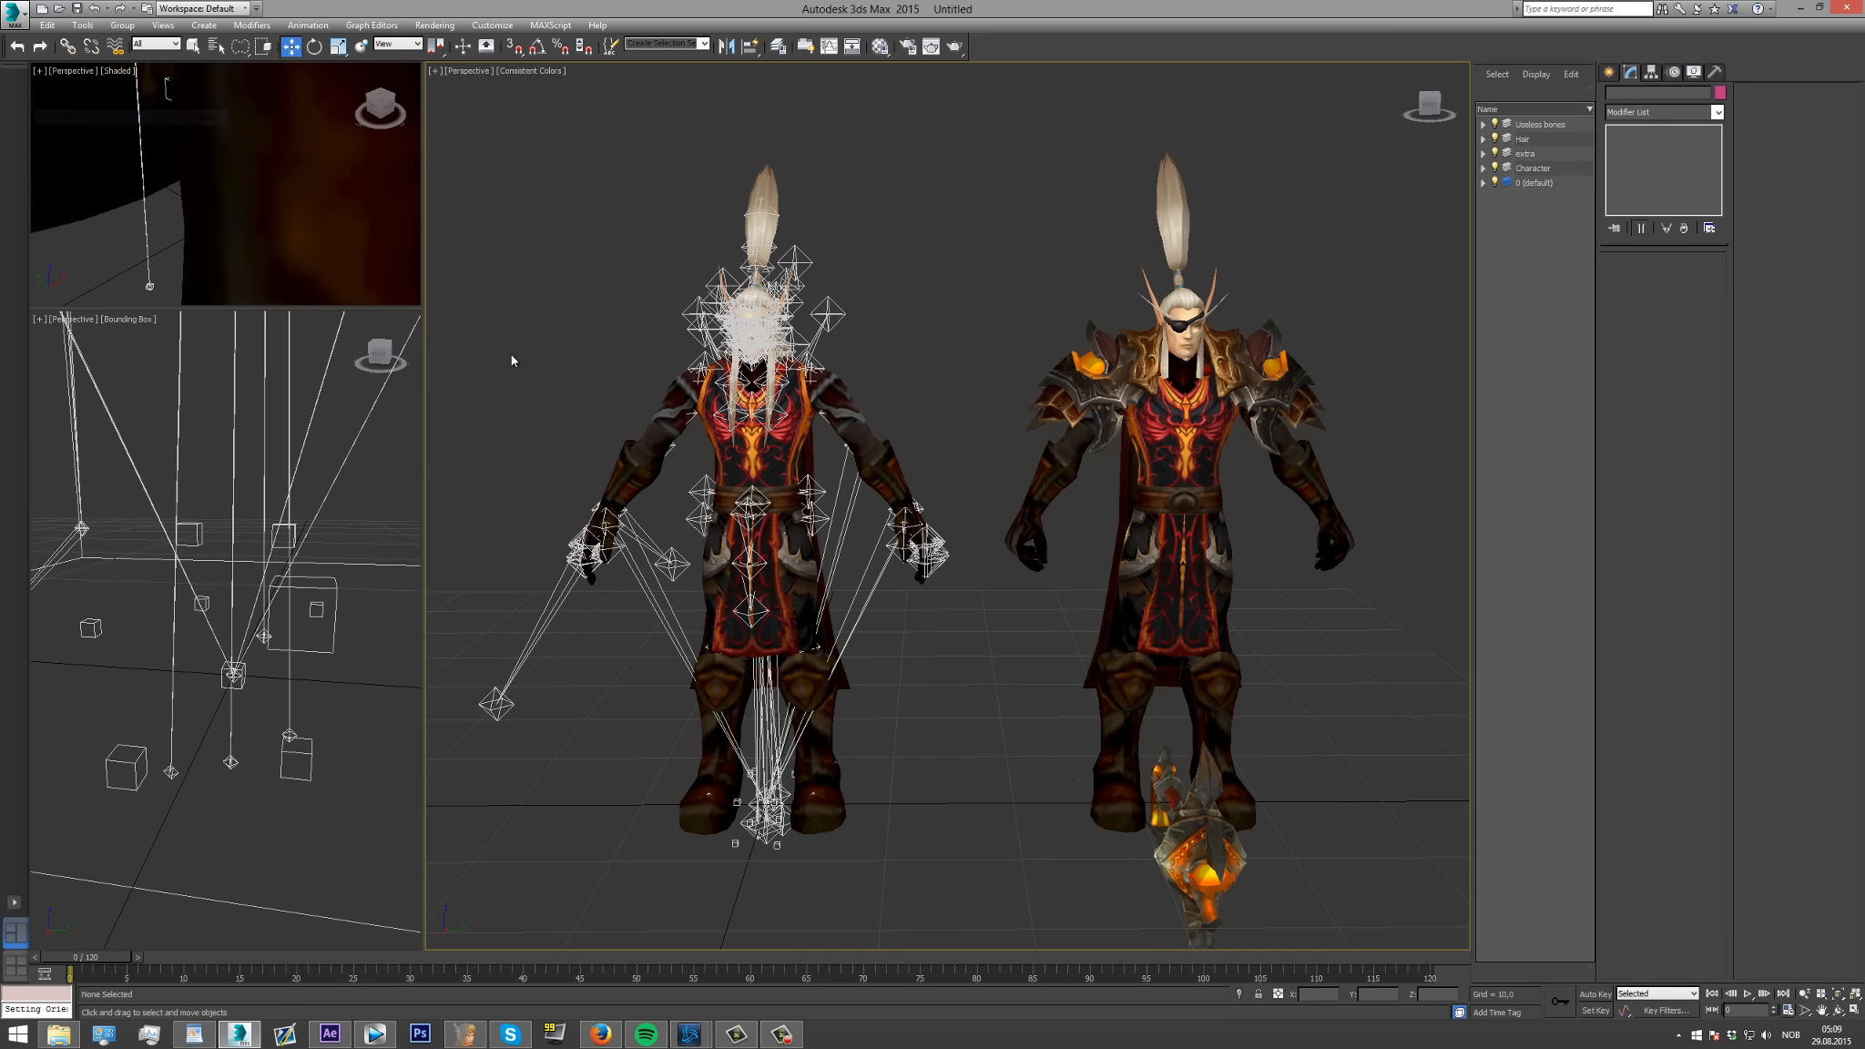
# Try moving the useless-bones helper at the character's feet sideways along Y, and undo the move.
pyautogui.moveTo(1441, 99); pyautogui.dragTo(1443, 98)
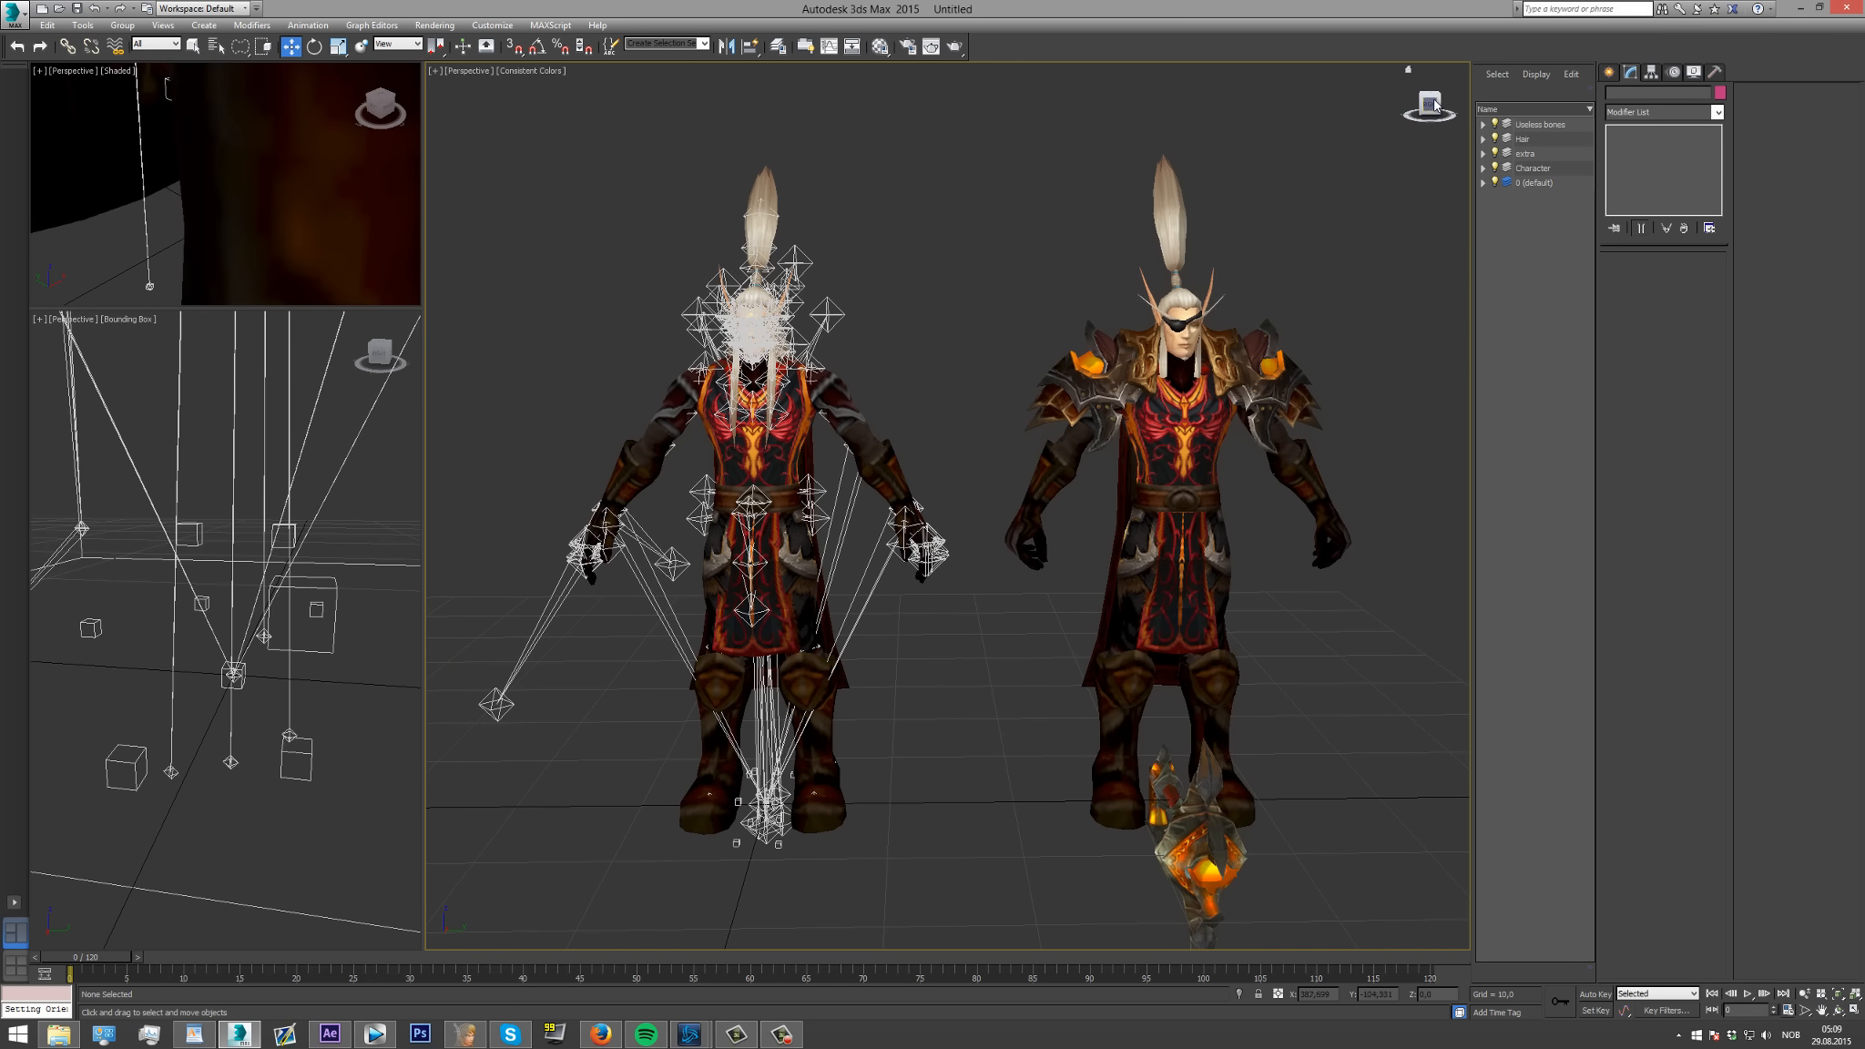
pyautogui.moveTo(1436, 104); pyautogui.dragTo(1436, 110)
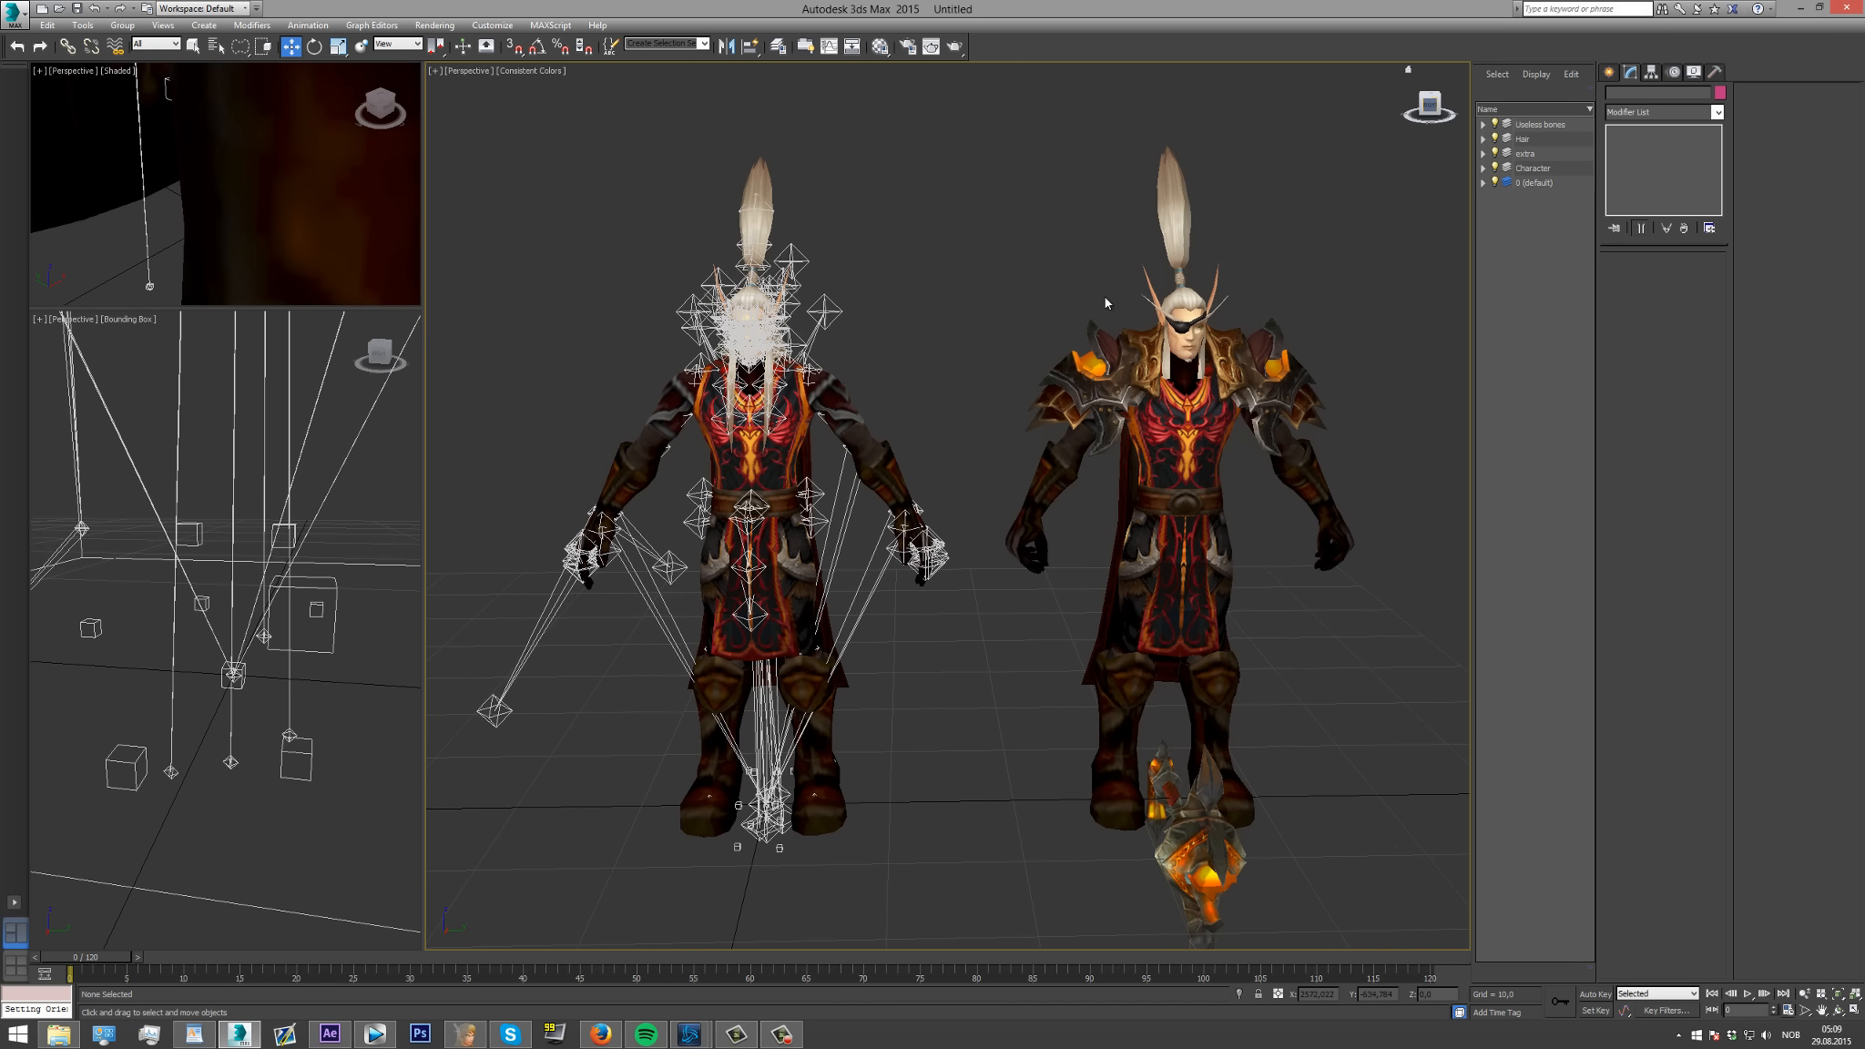
pyautogui.click(1822, 1010)
pyautogui.moveTo(879, 495); pyautogui.dragTo(908, 486)
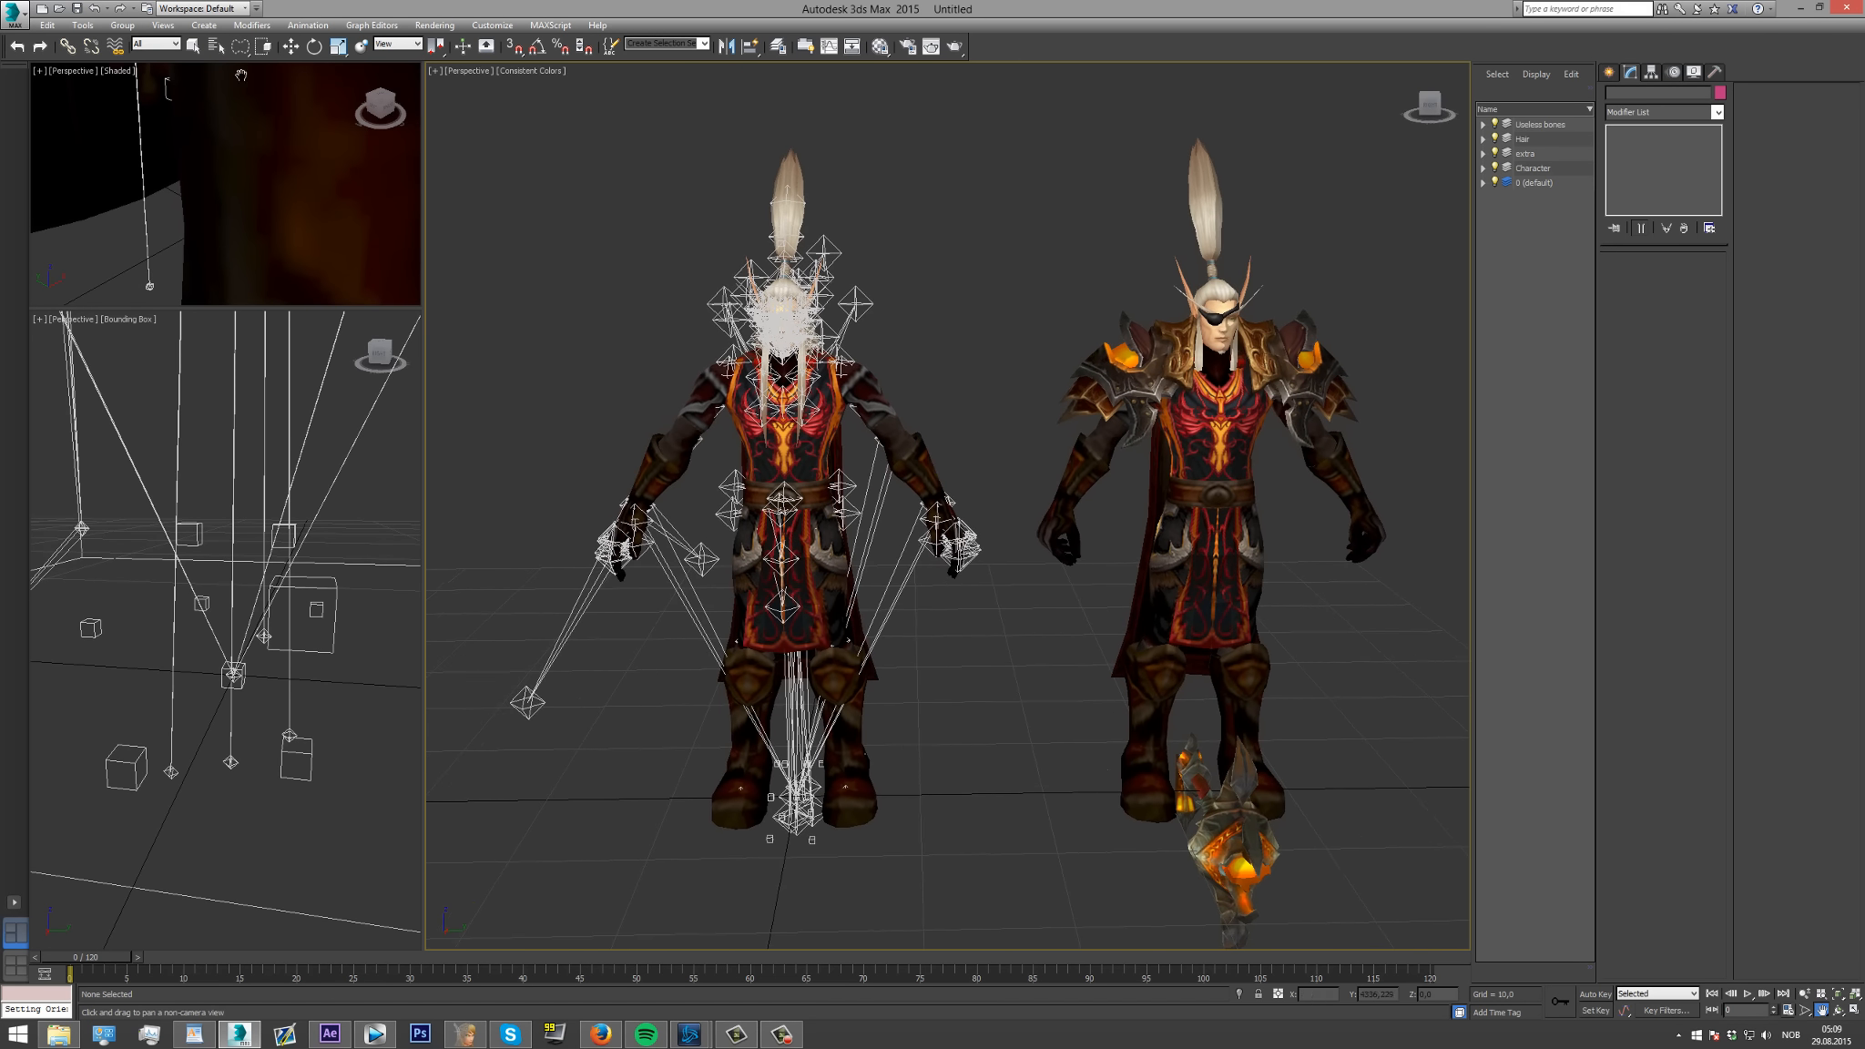
pyautogui.press('w')
pyautogui.click(672, 598)
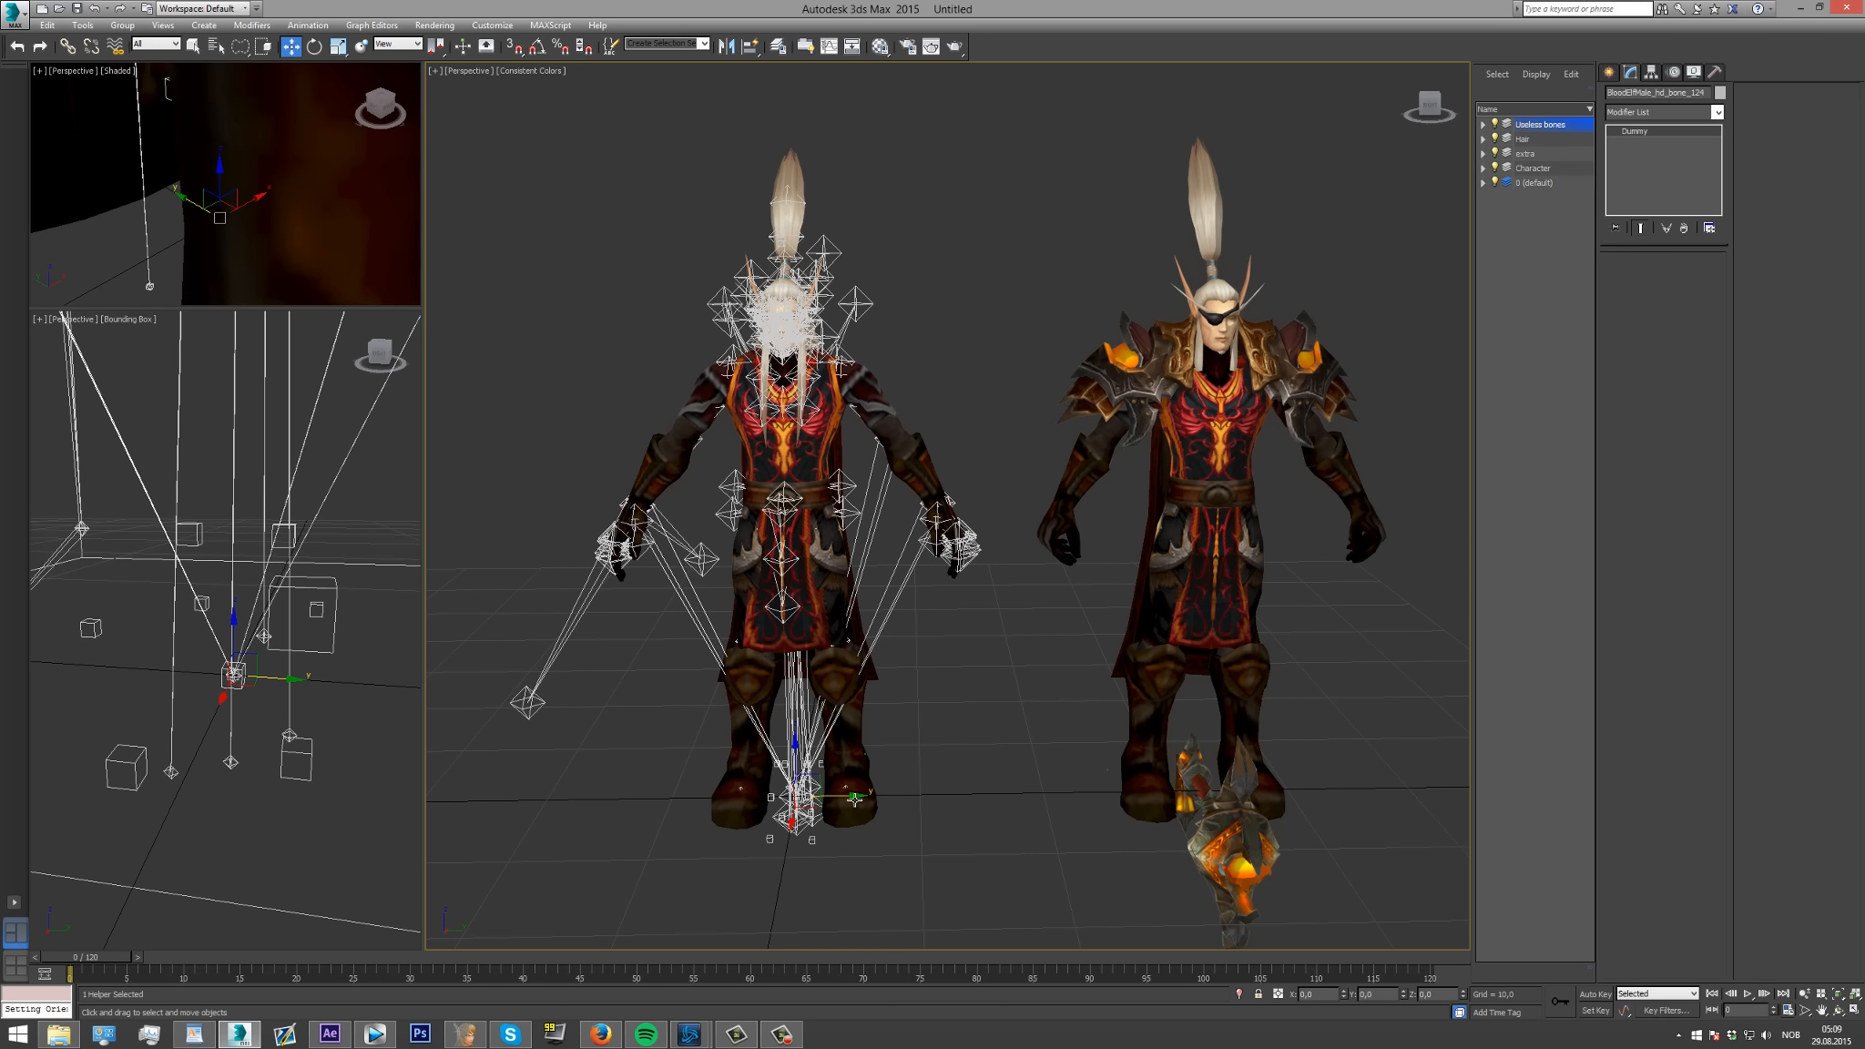
pyautogui.moveTo(690, 801); pyautogui.dragTo(755, 809)
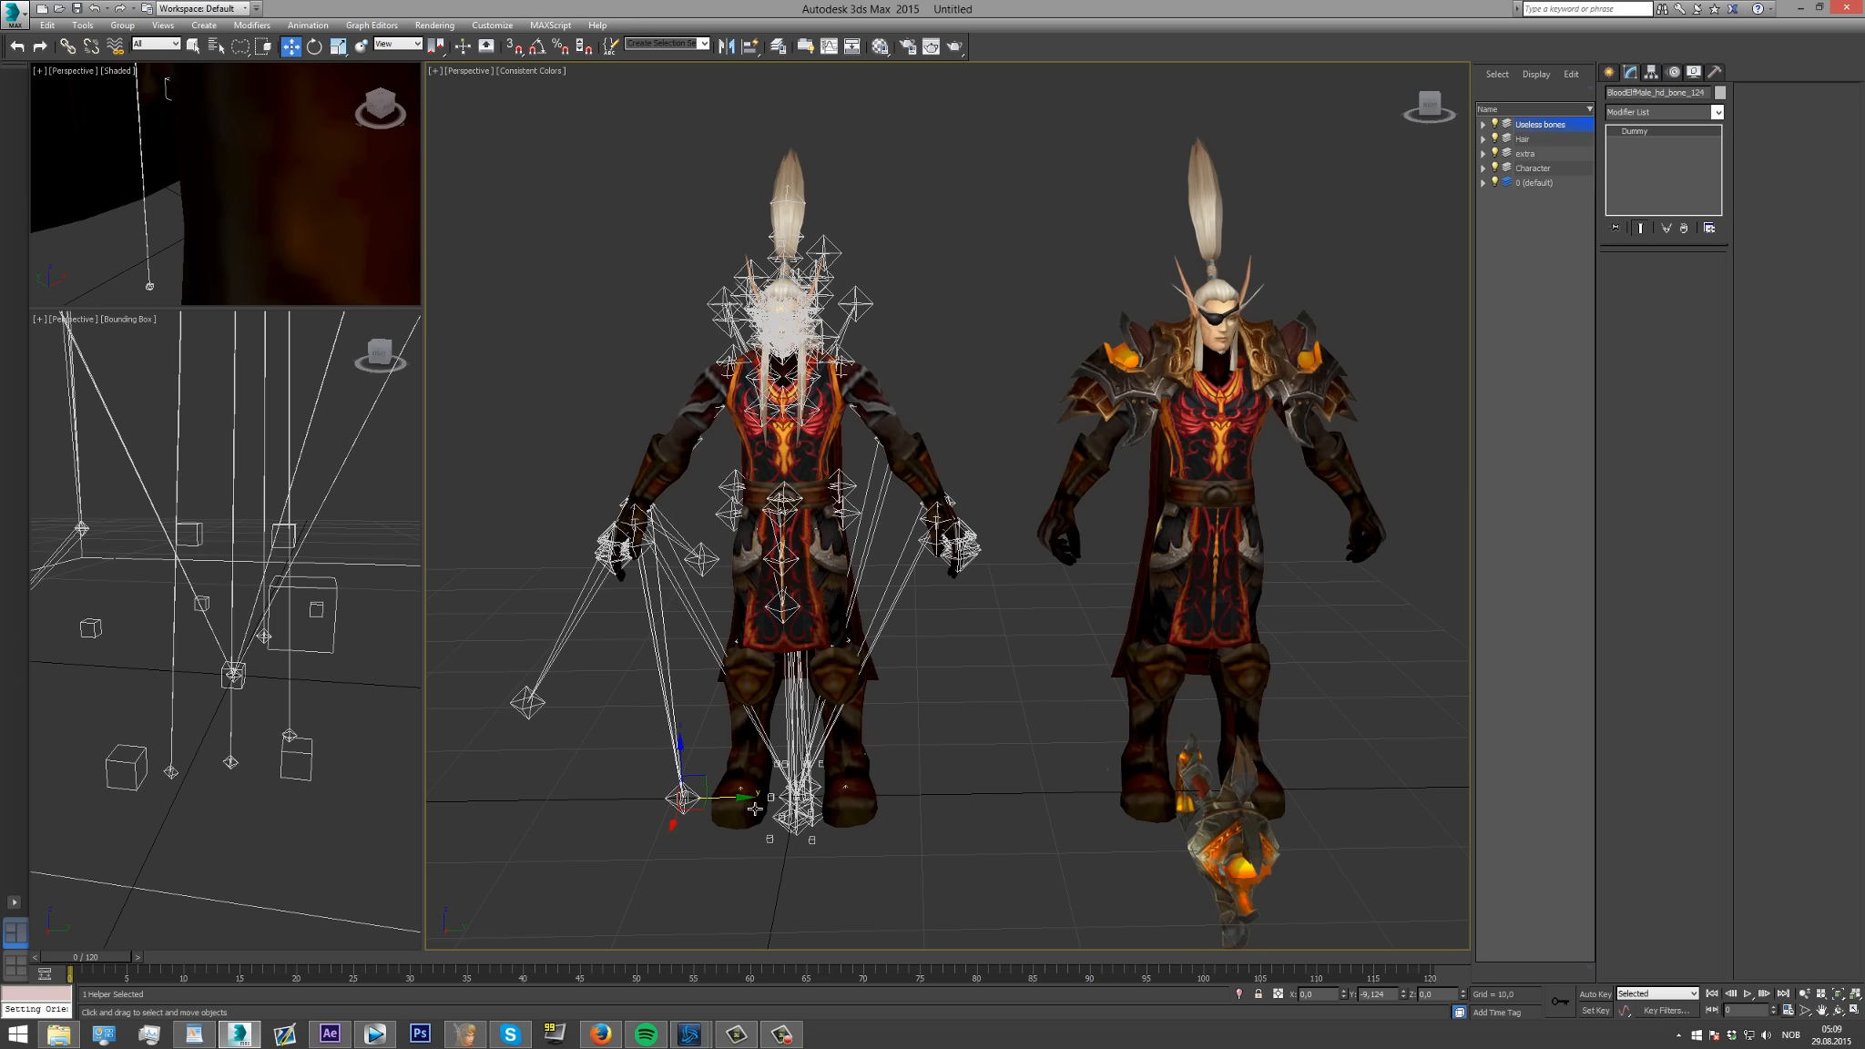
pyautogui.hotkey('ctrl', 'z')
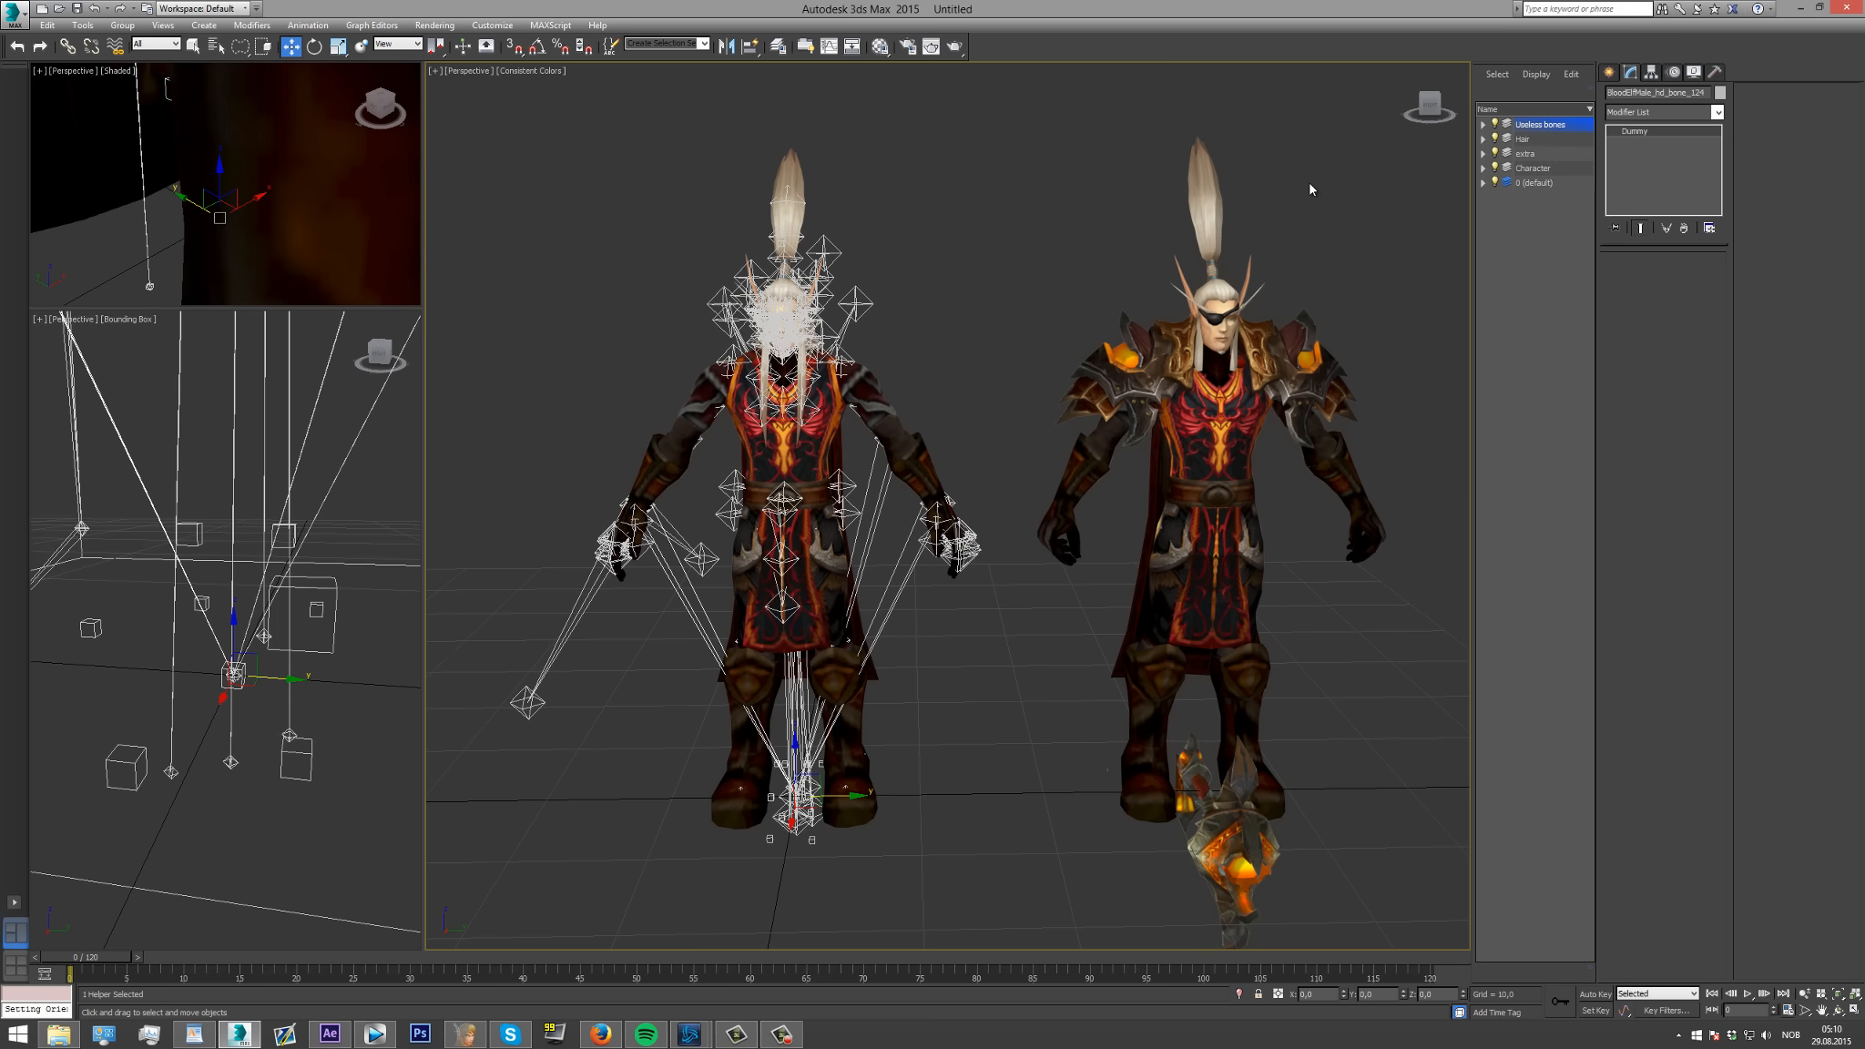
# Hide the Useless bones and Hair layers, and look over the Layer Explorer window.
pyautogui.click(1437, 108)
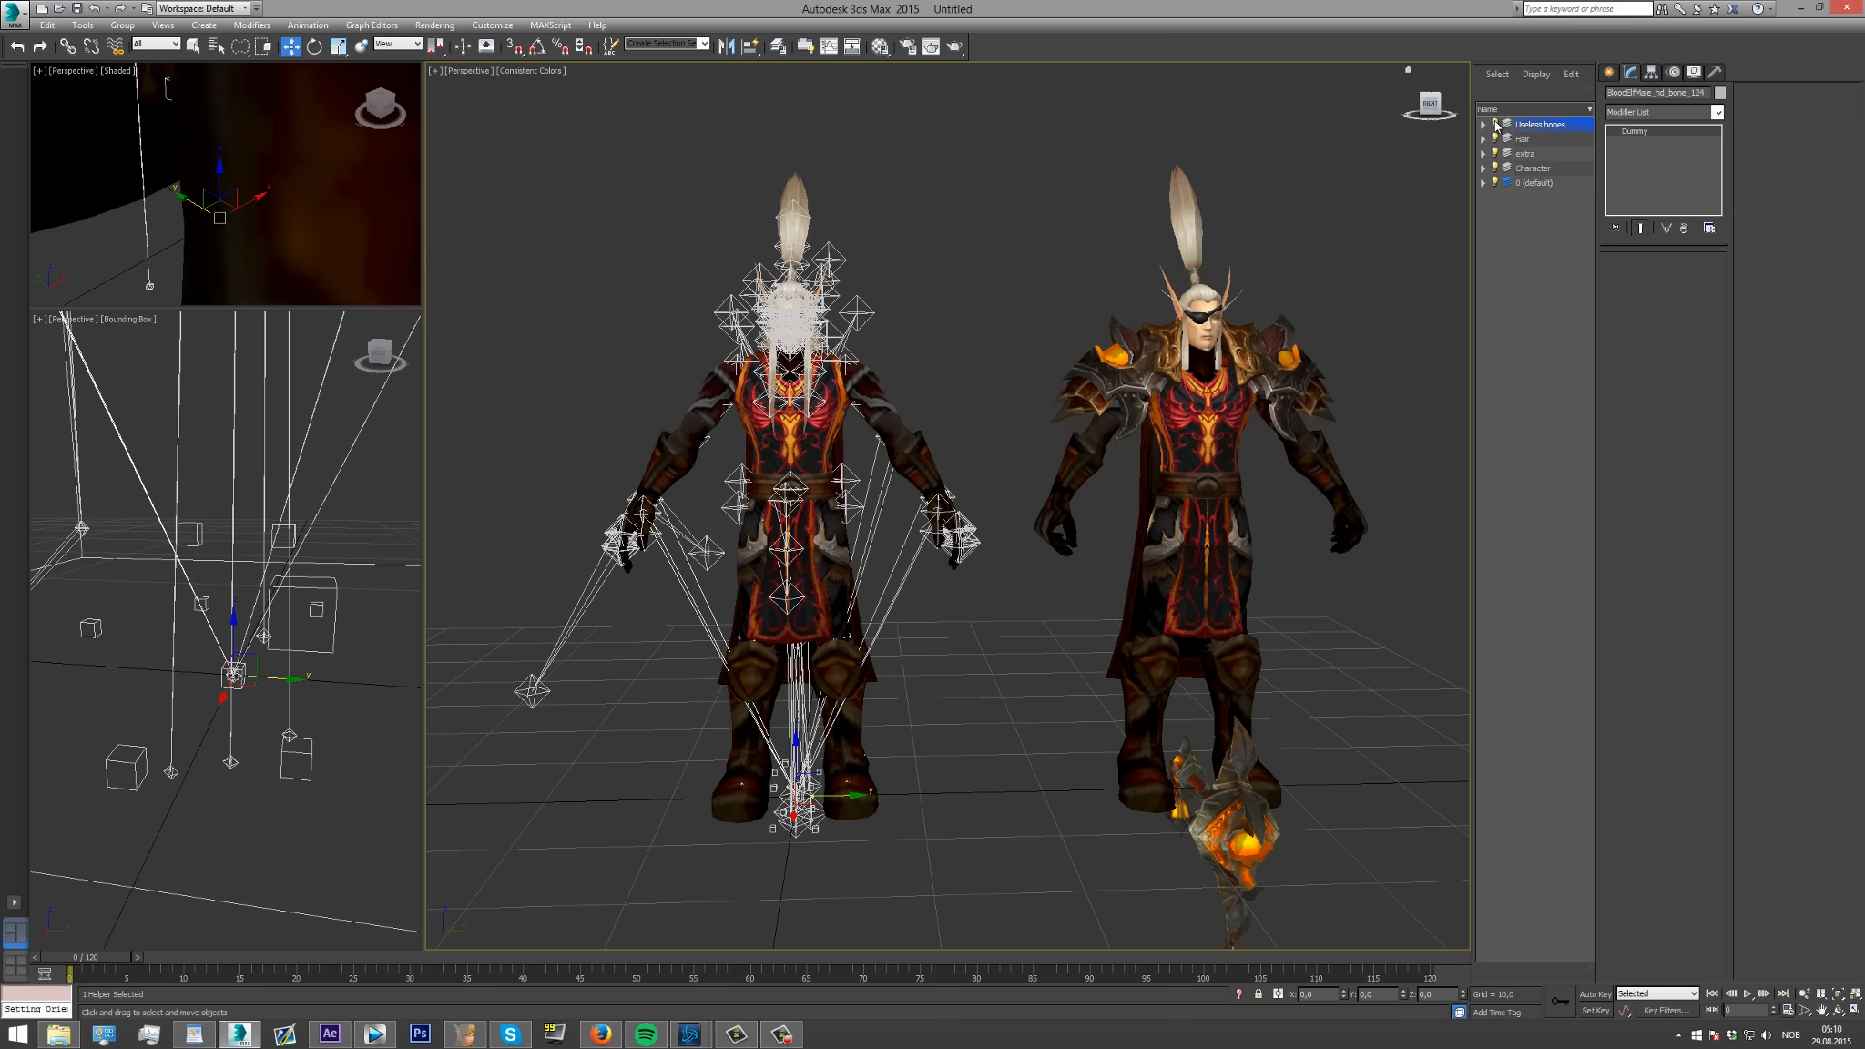
pyautogui.click(1495, 125)
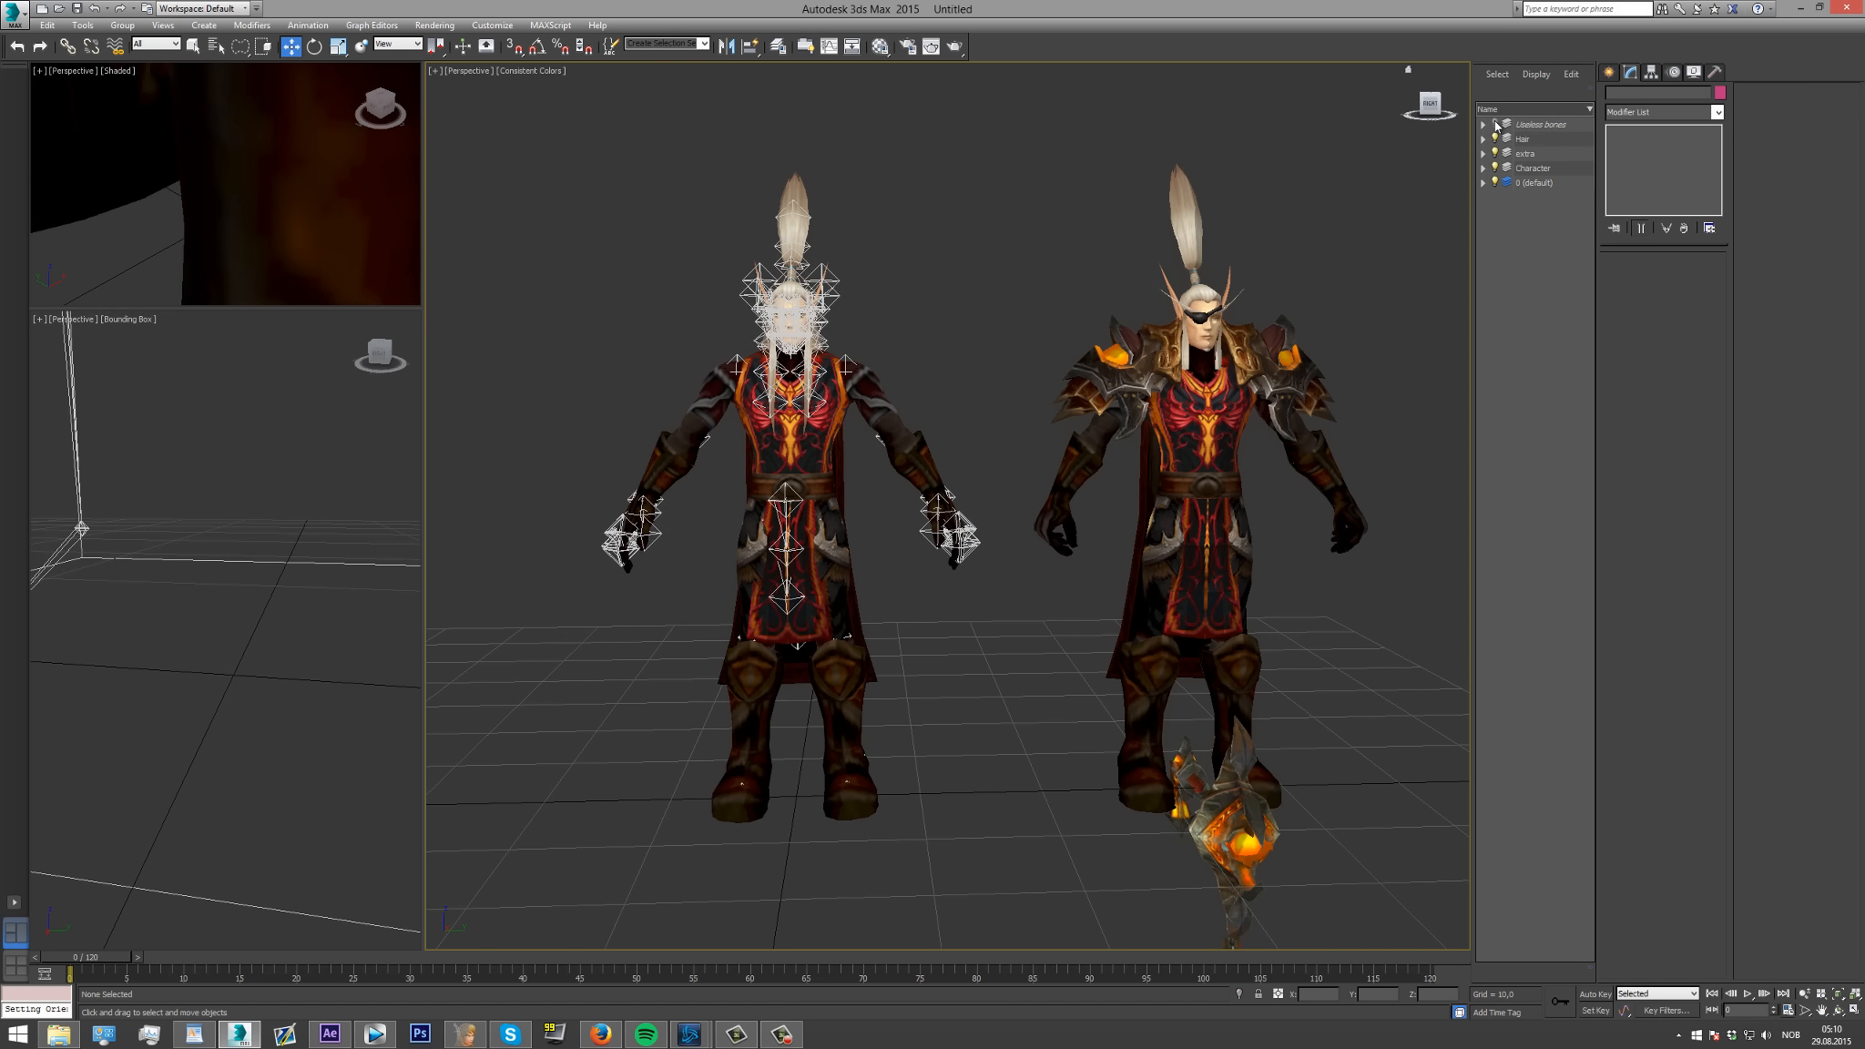
pyautogui.click(781, 49)
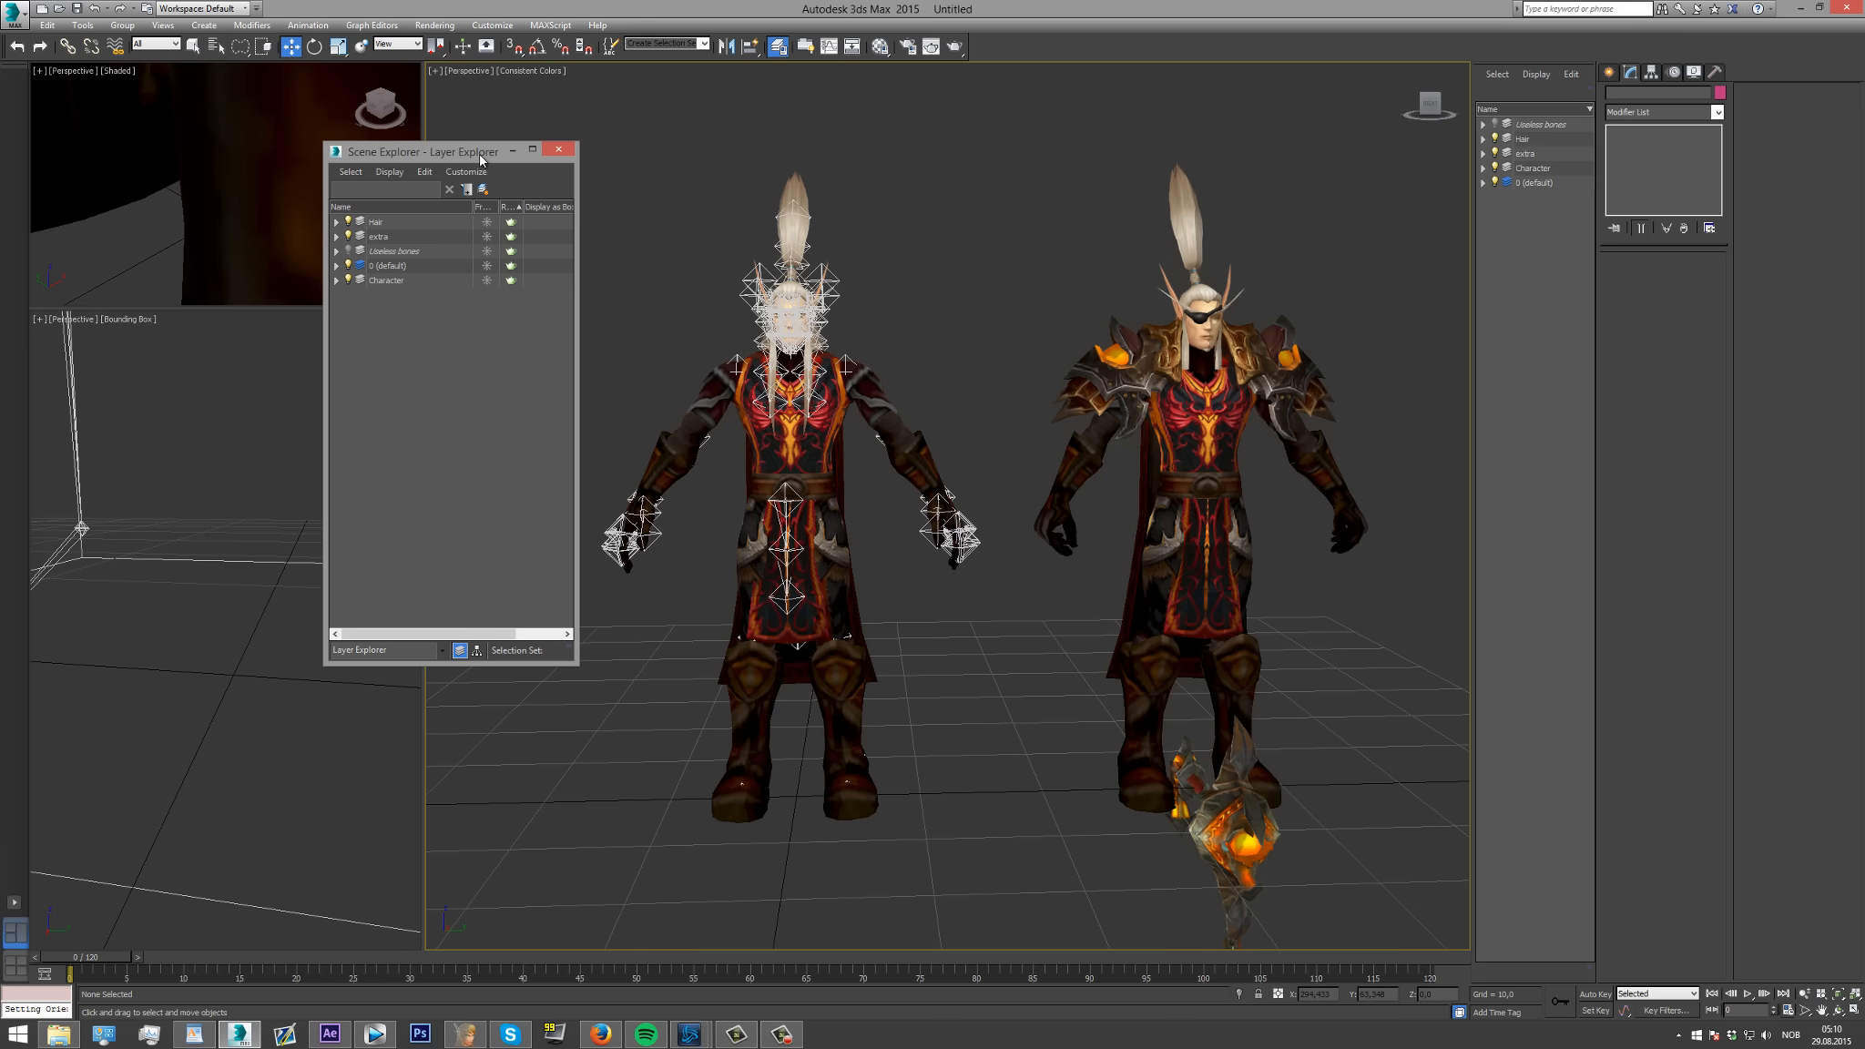
pyautogui.moveTo(487, 162); pyautogui.dragTo(490, 175)
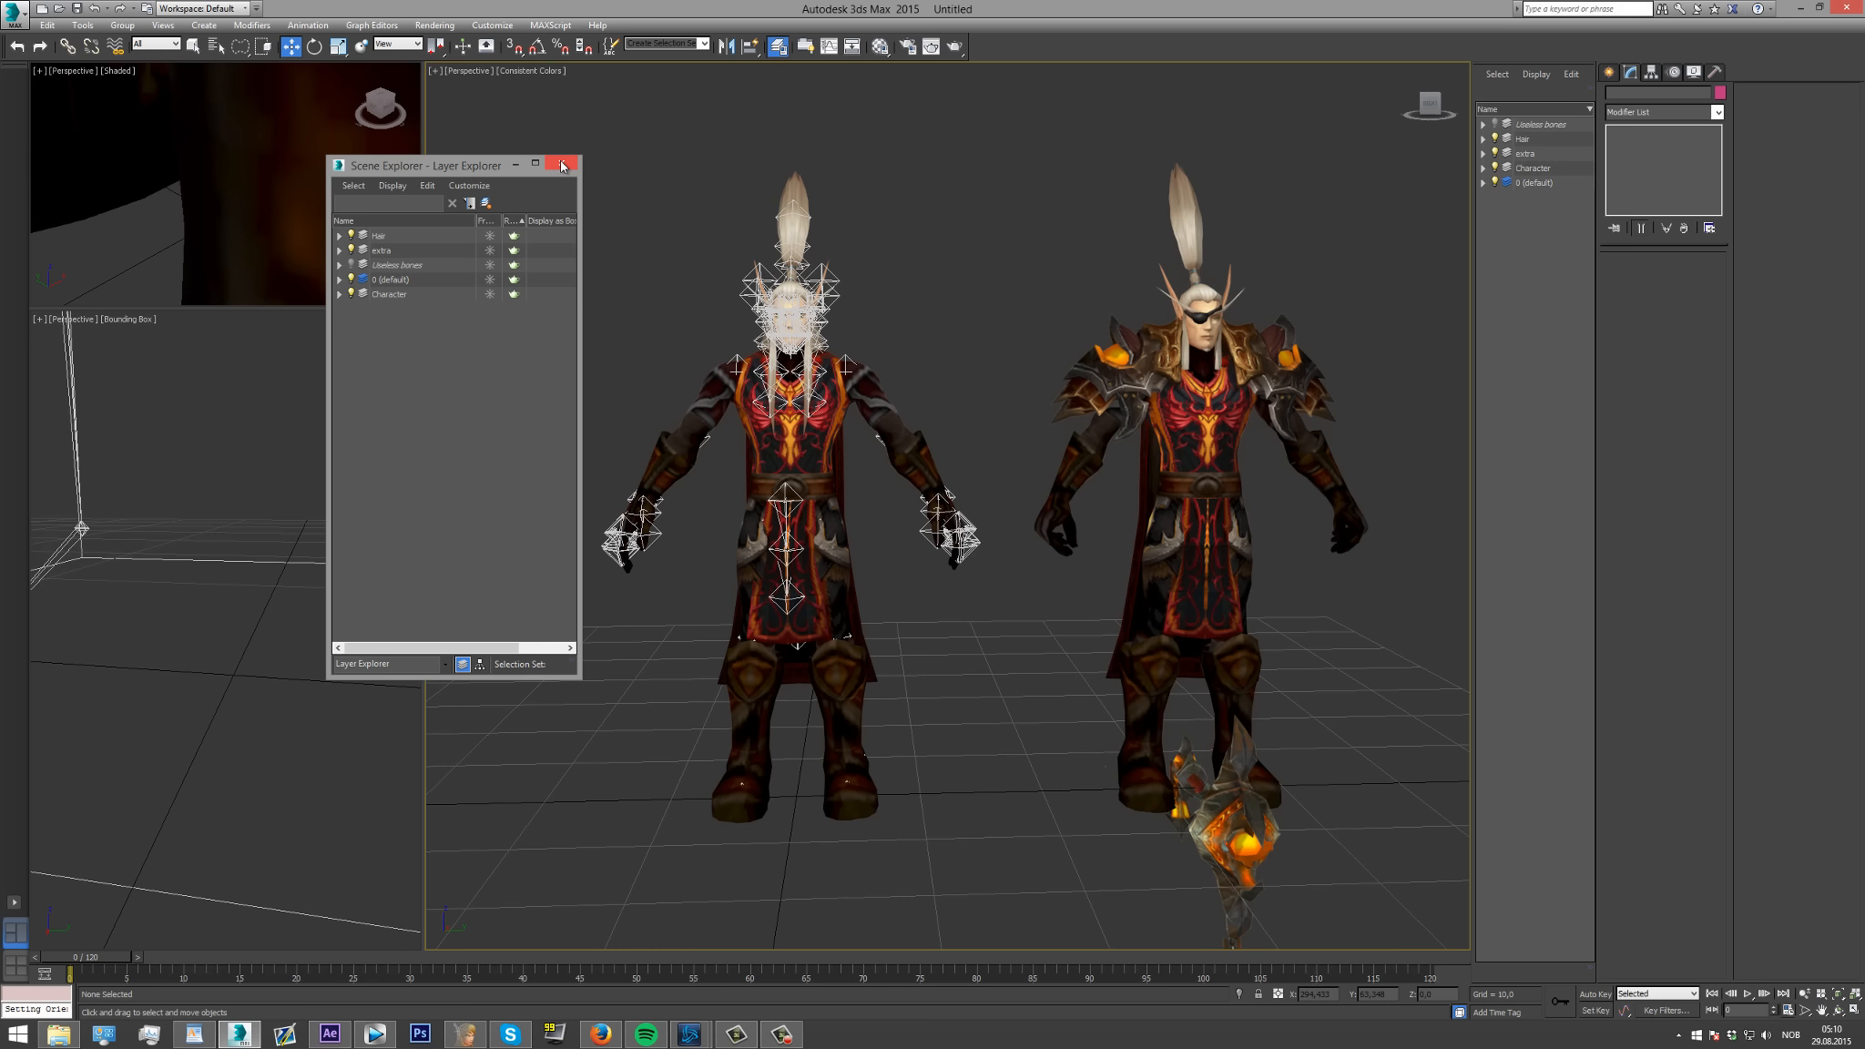
pyautogui.click(562, 166)
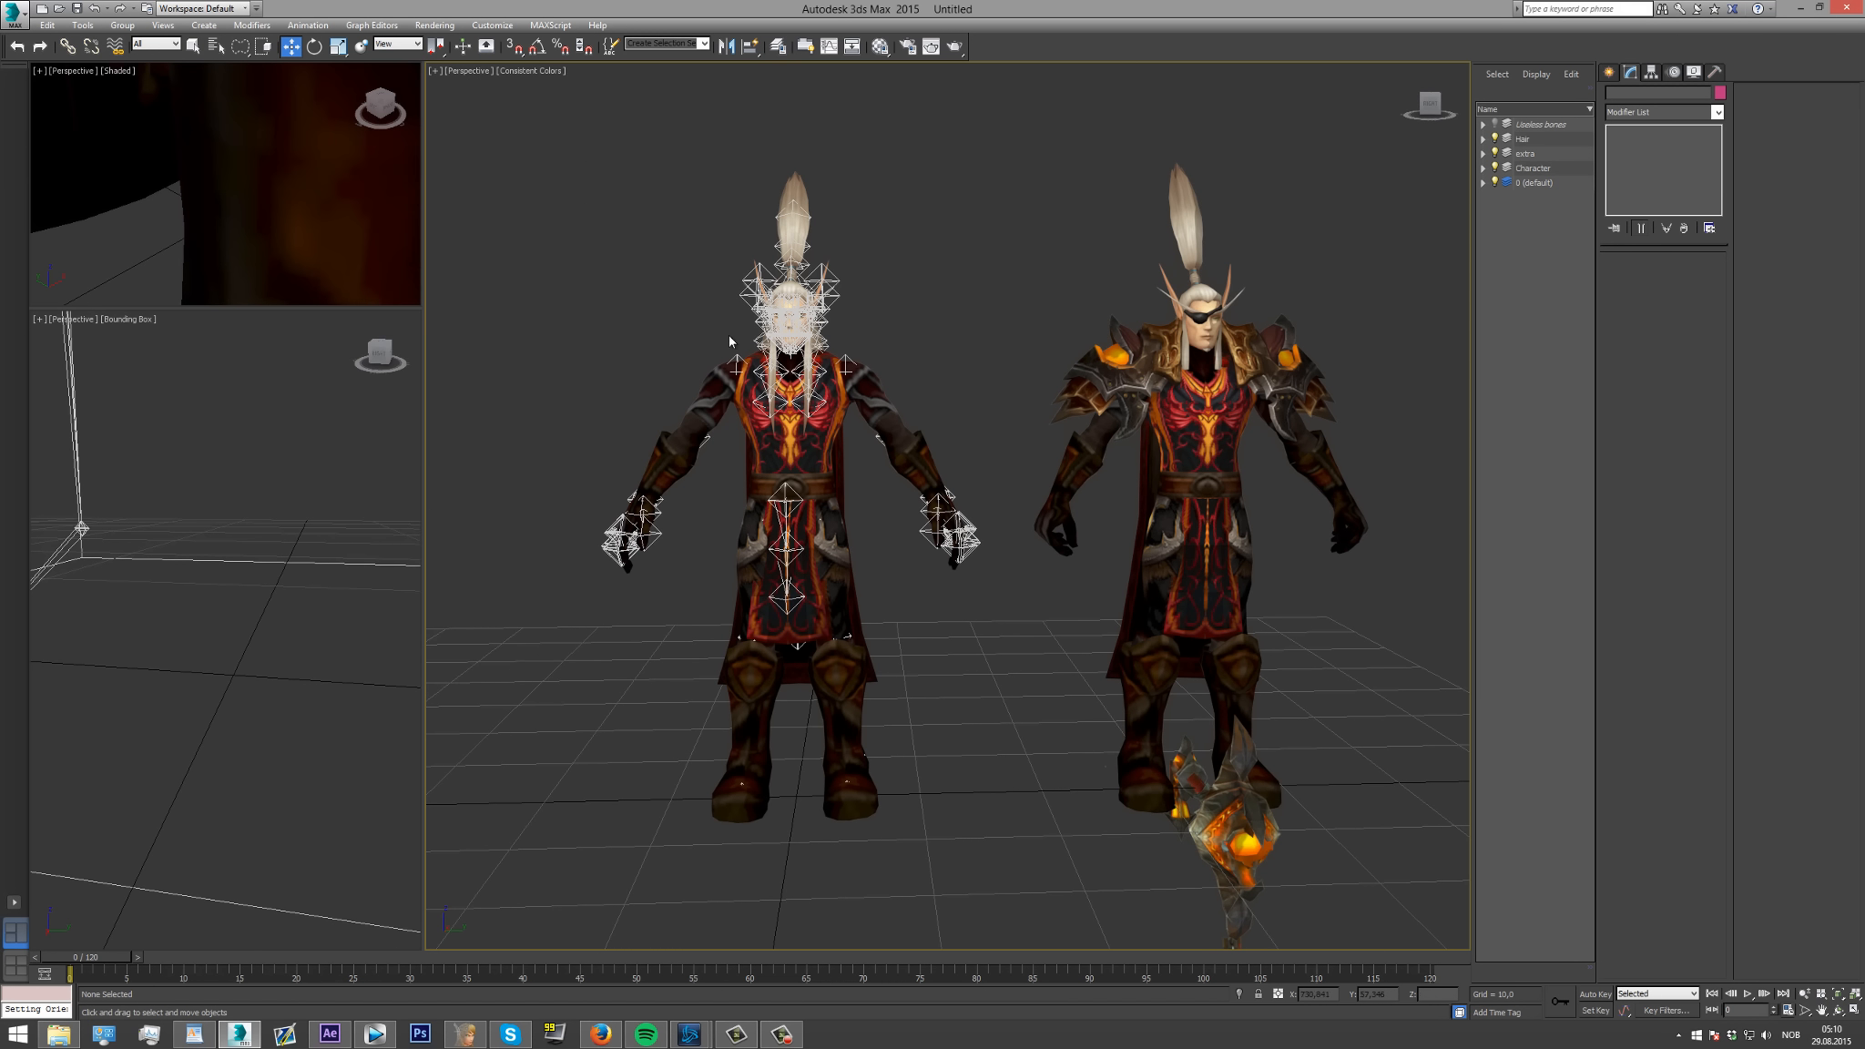
pyautogui.click(1495, 139)
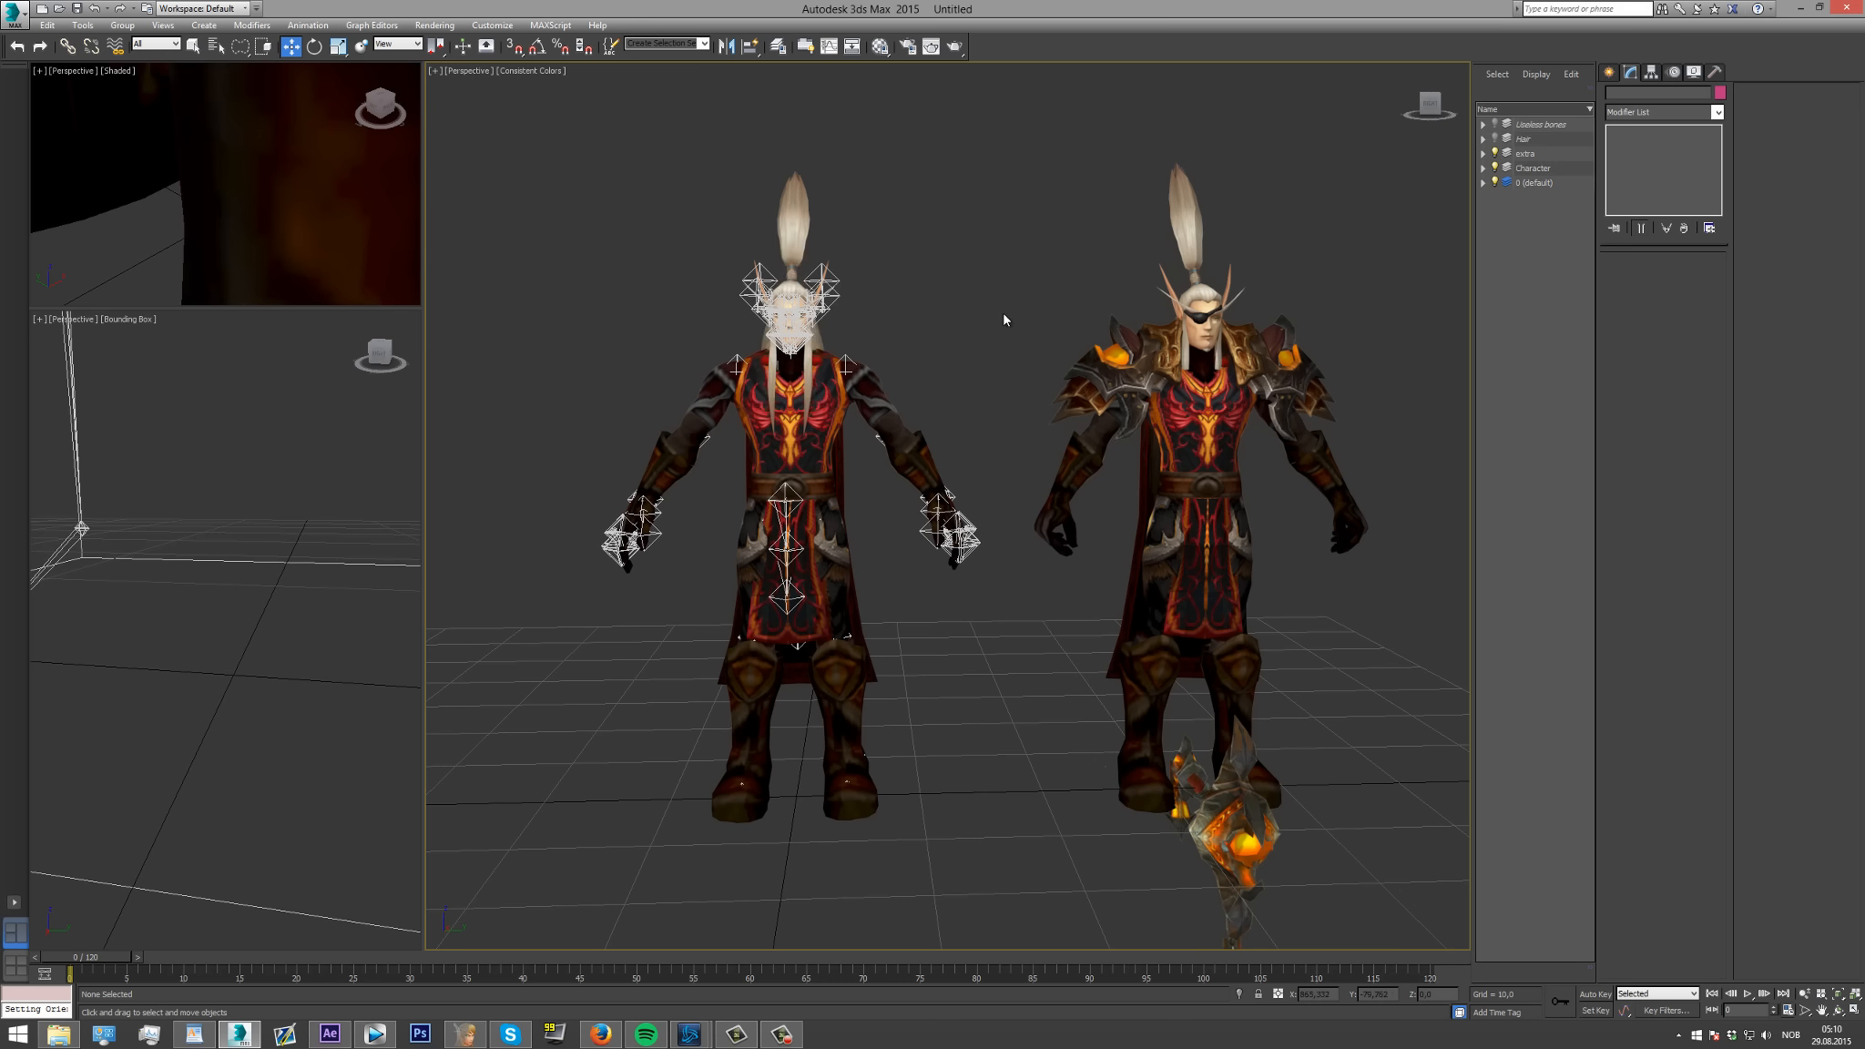
# Move both shoulder armour groups along Y from the unrigged character onto the rigged character's shoulders.
pyautogui.click(1108, 375)
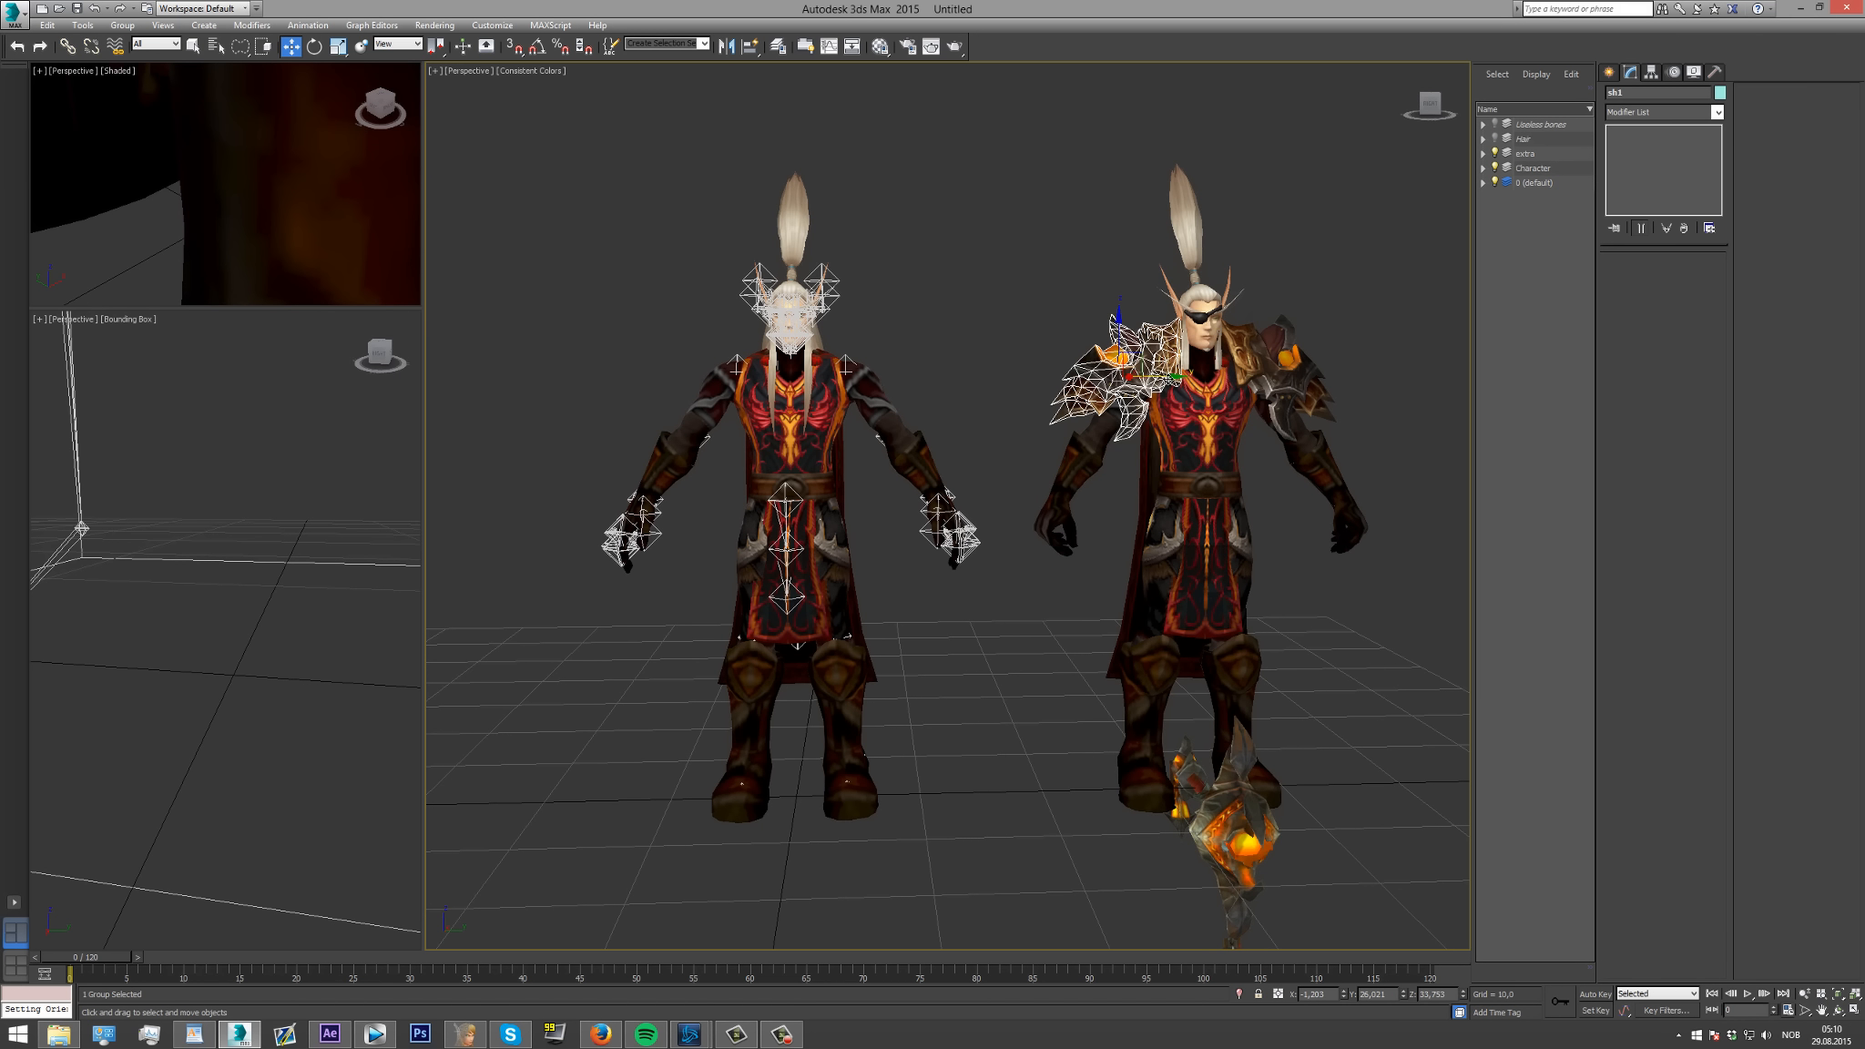
pyautogui.moveTo(1172, 377); pyautogui.dragTo(752, 428)
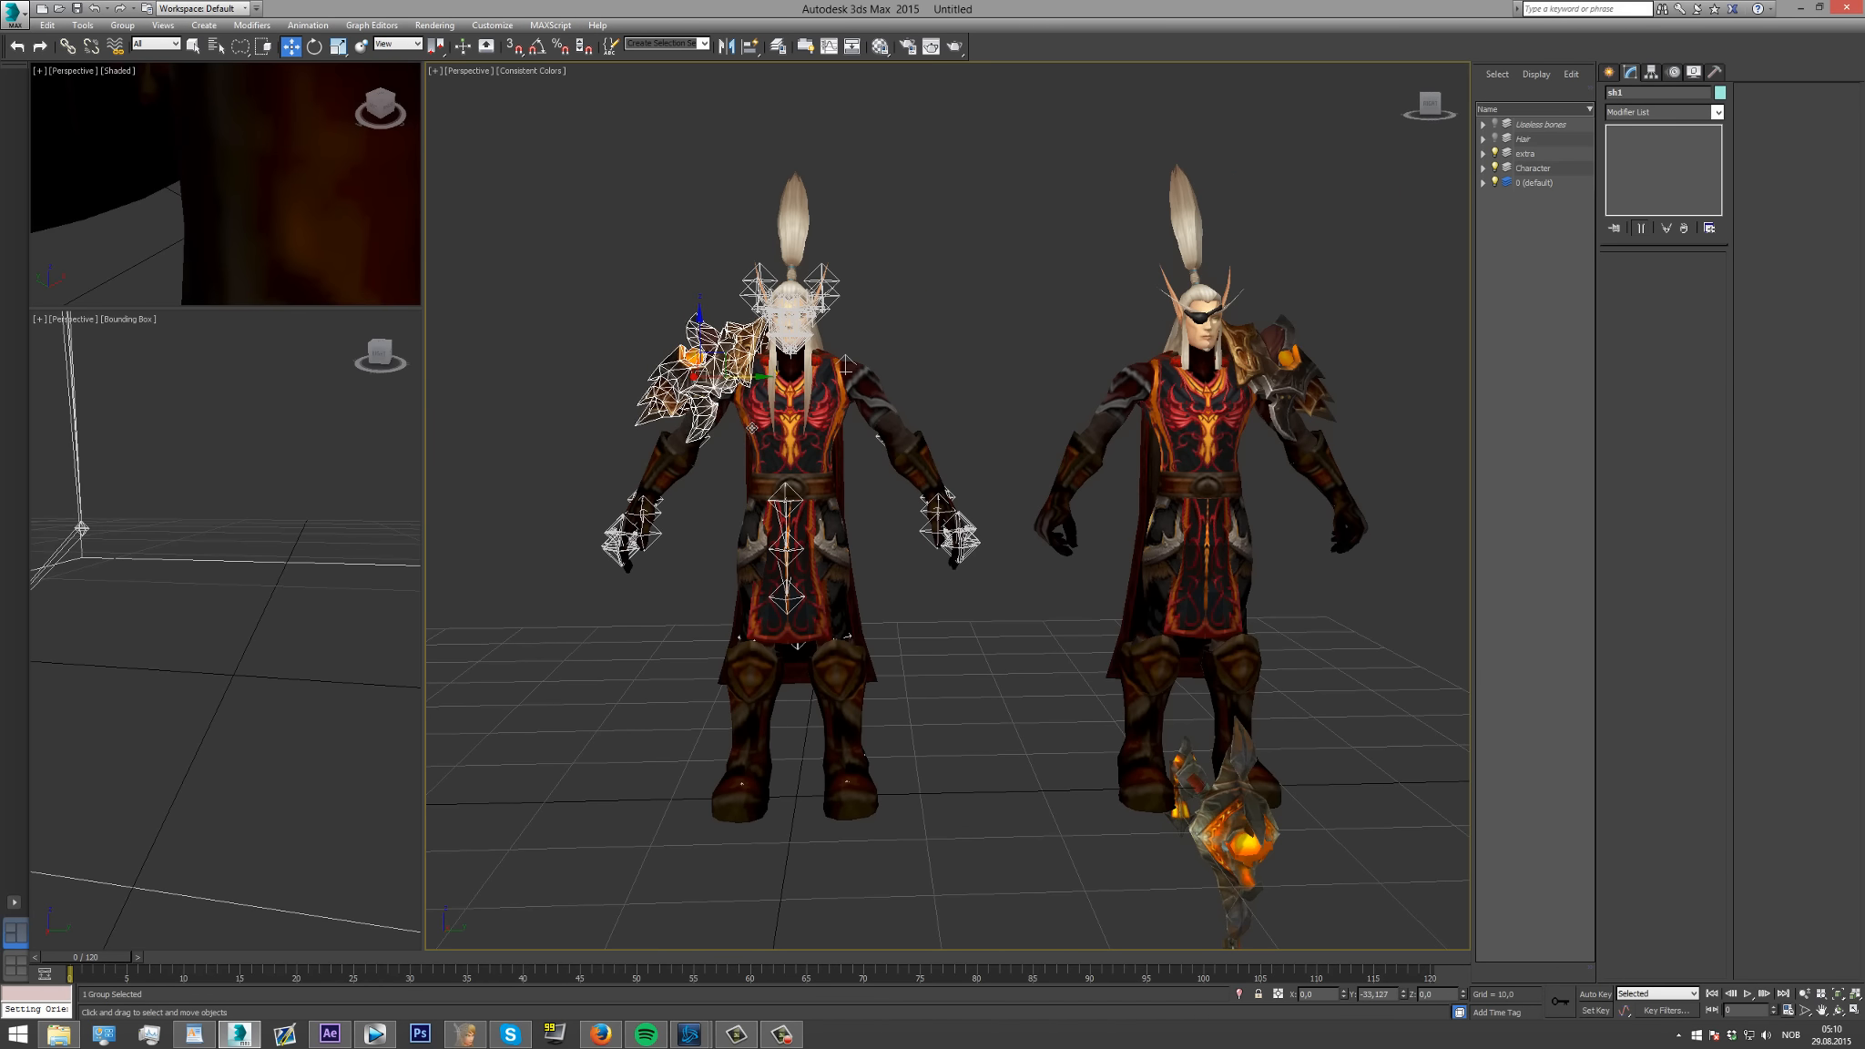
pyautogui.click(1313, 372)
pyautogui.moveTo(1334, 375); pyautogui.dragTo(947, 377)
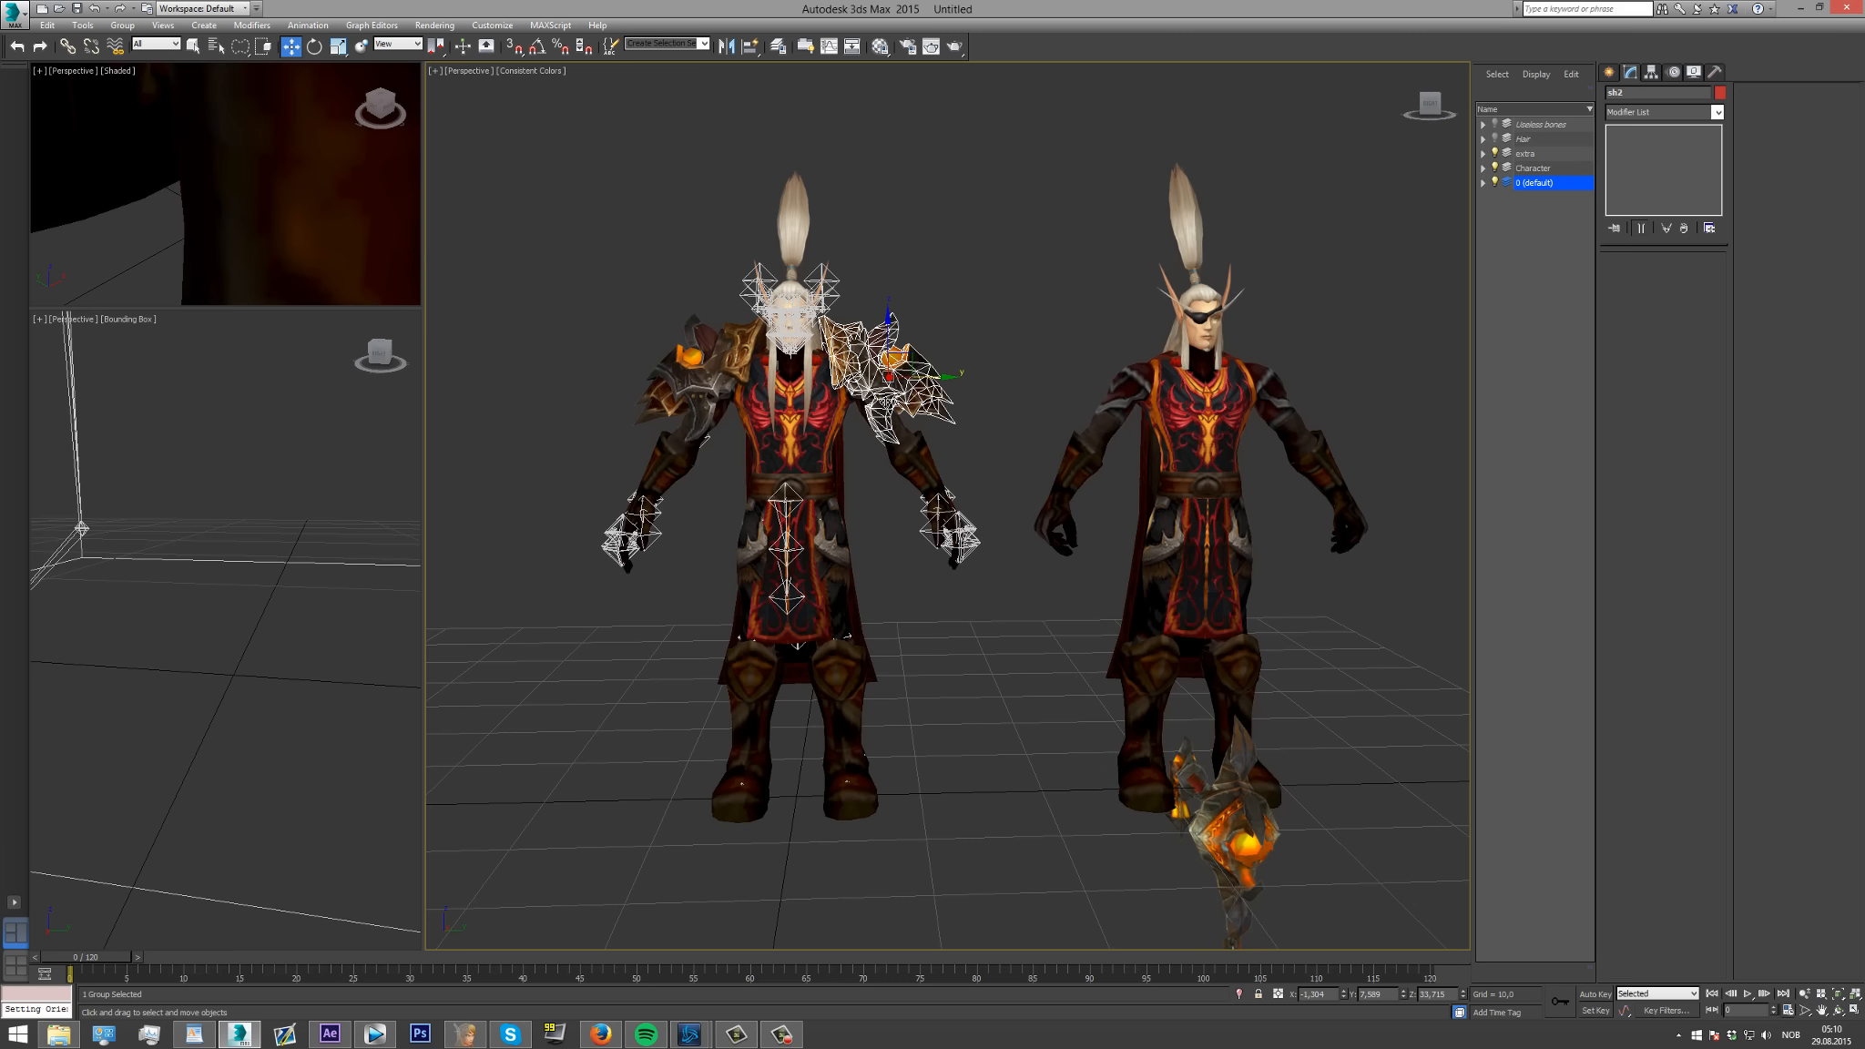
# Group the shoulder armour piece on the rigged character's left shoulder.
pyautogui.click(934, 342)
pyautogui.click(881, 357)
pyautogui.click(123, 25)
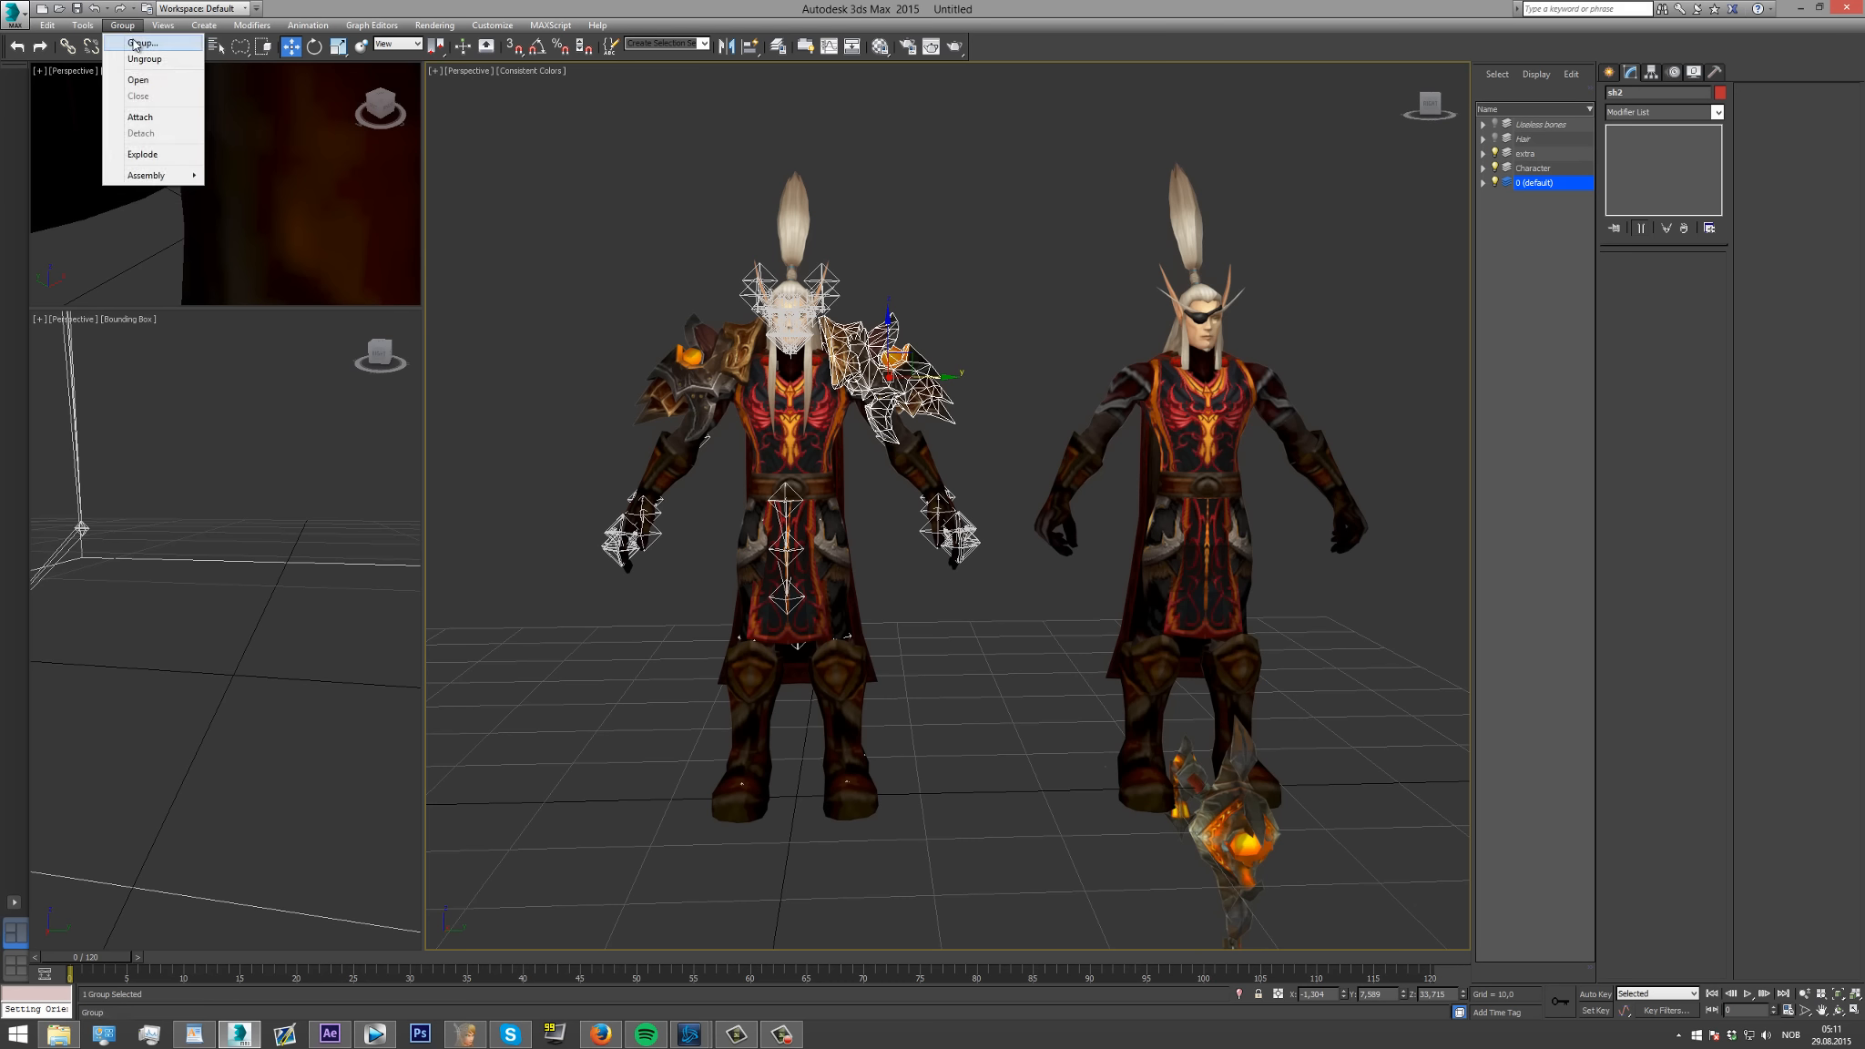
pyautogui.click(595, 267)
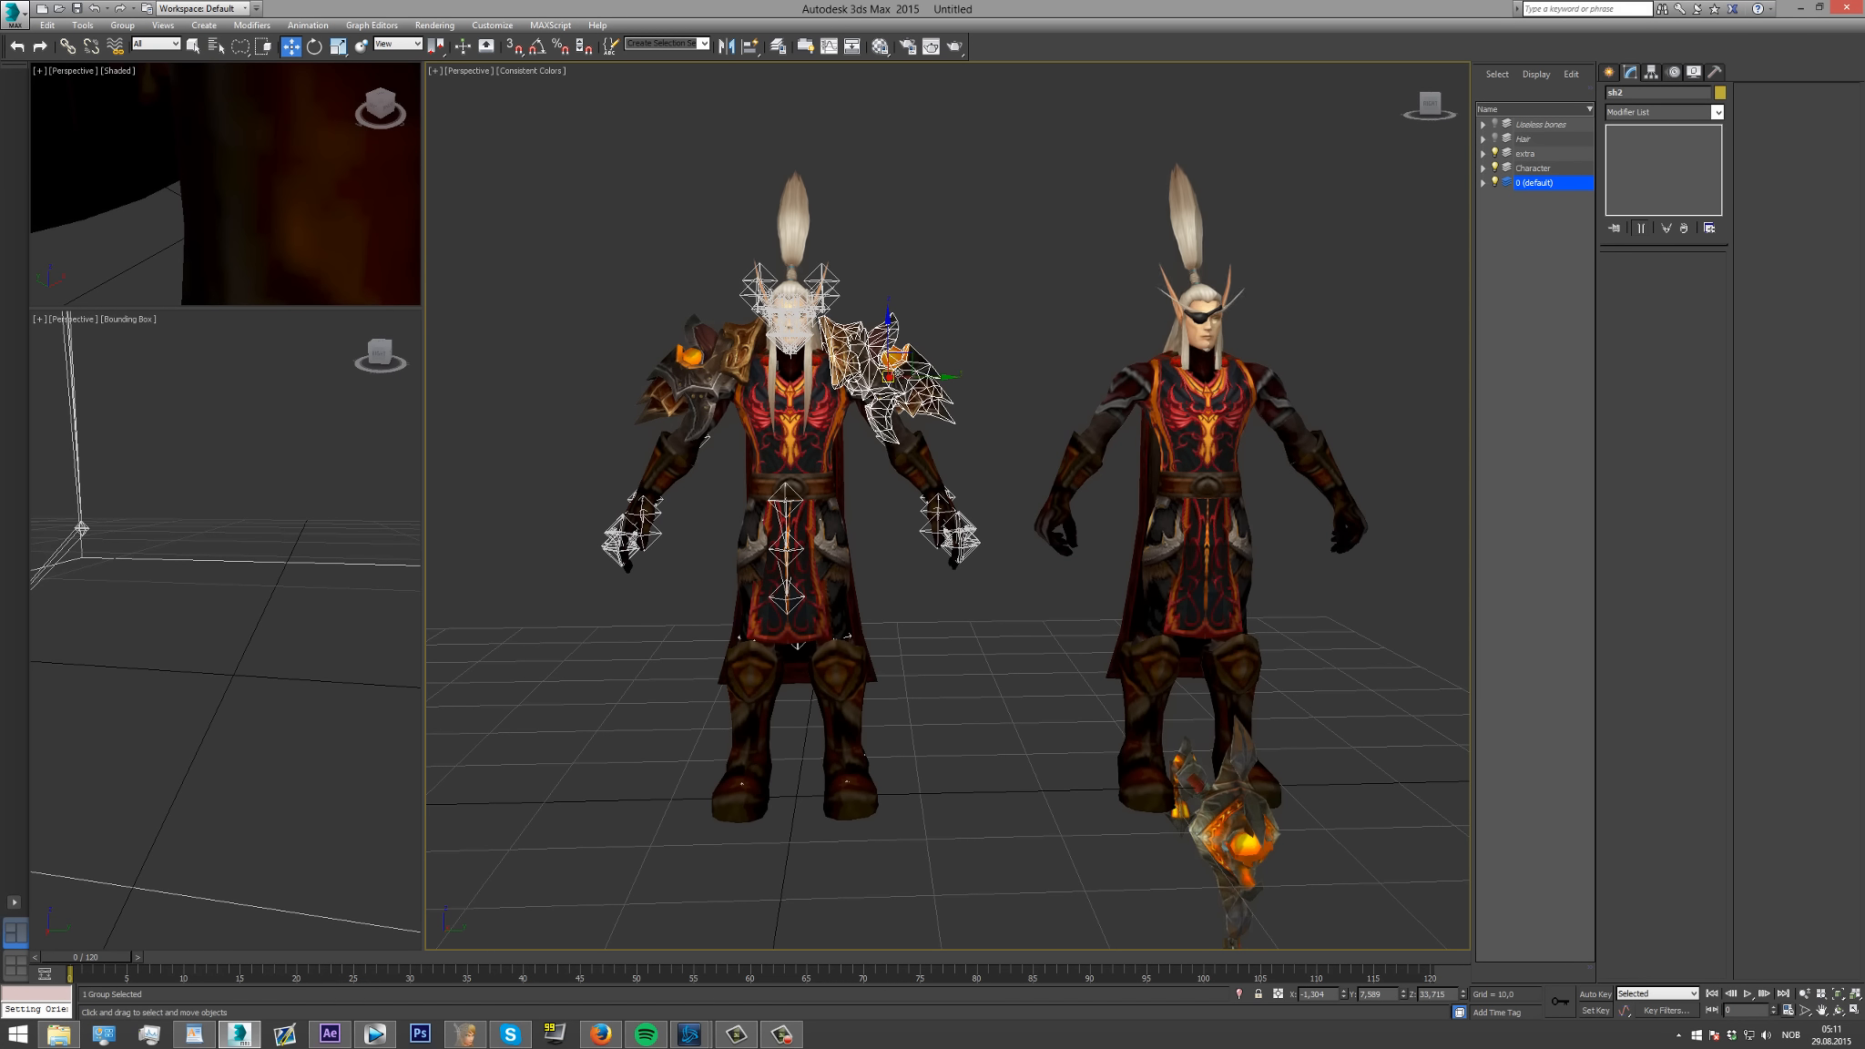
# Move the eyepatch, then the weapon, along Y from the unrigged character over to the rigged character.
pyautogui.click(1192, 317)
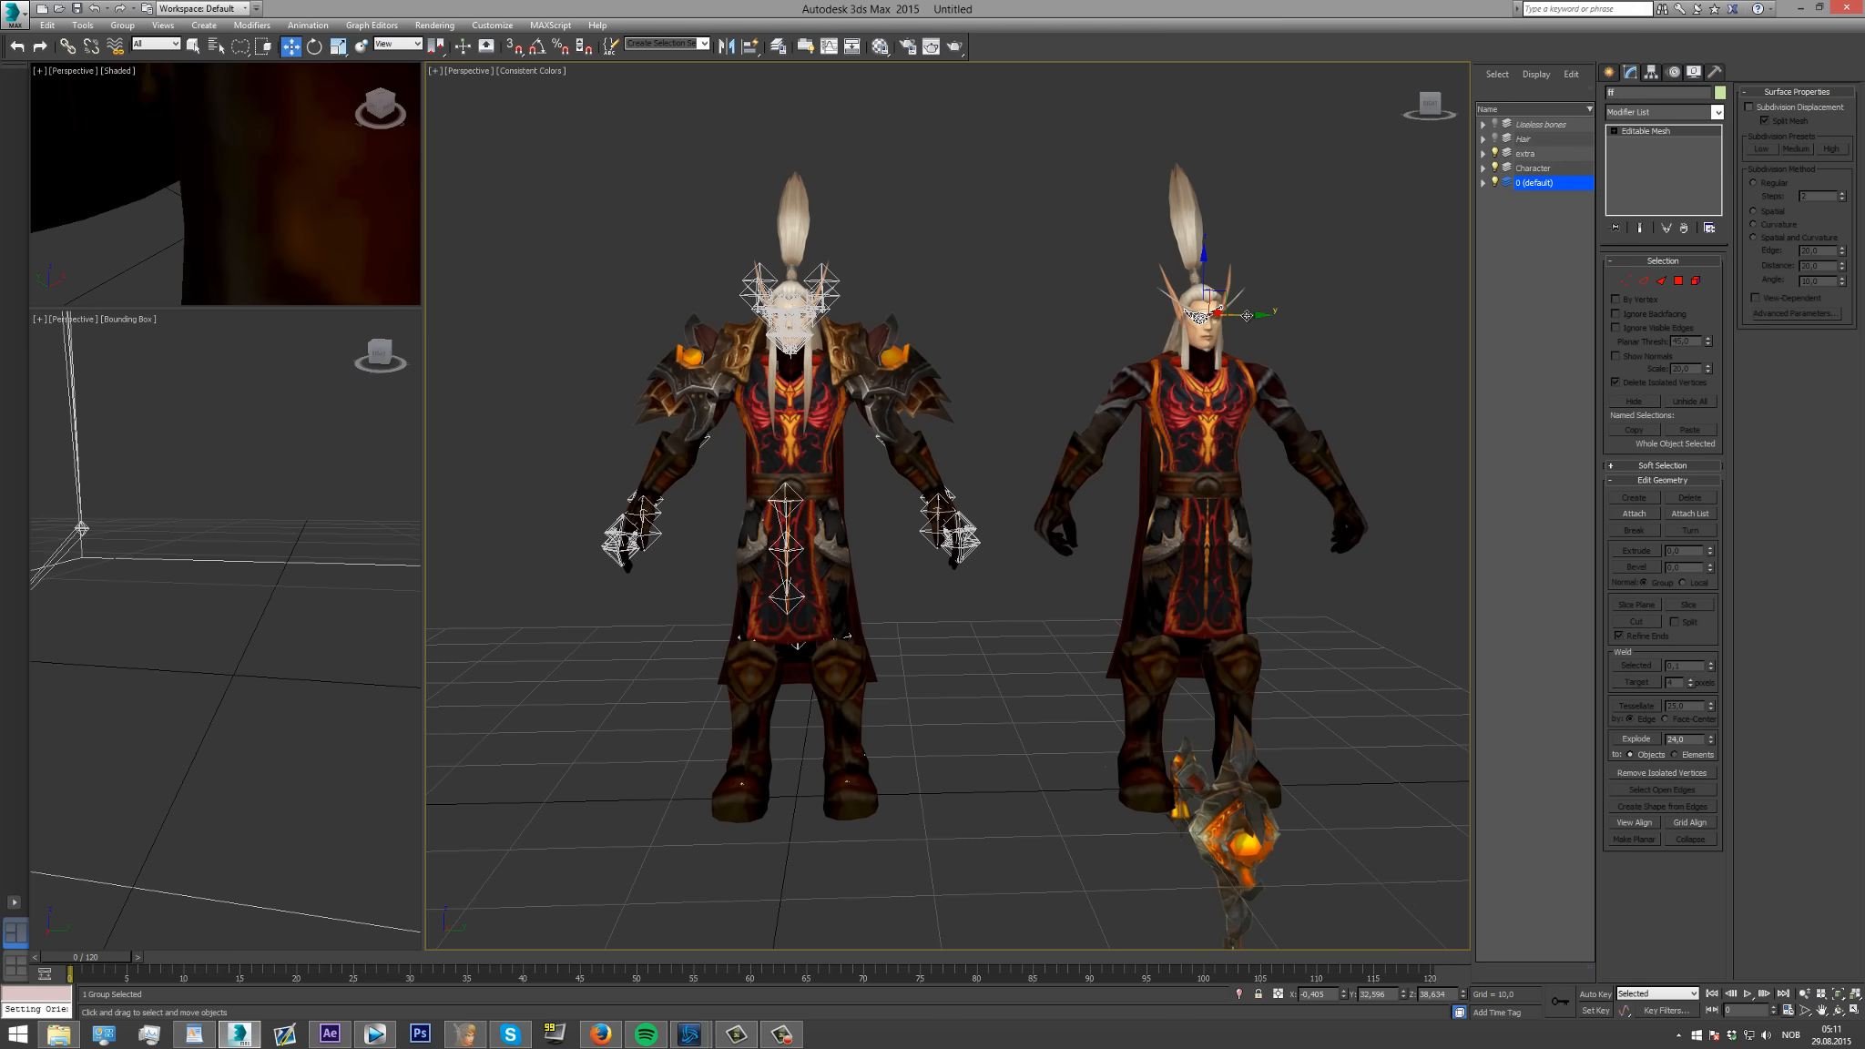
pyautogui.moveTo(1241, 312); pyautogui.dragTo(847, 332)
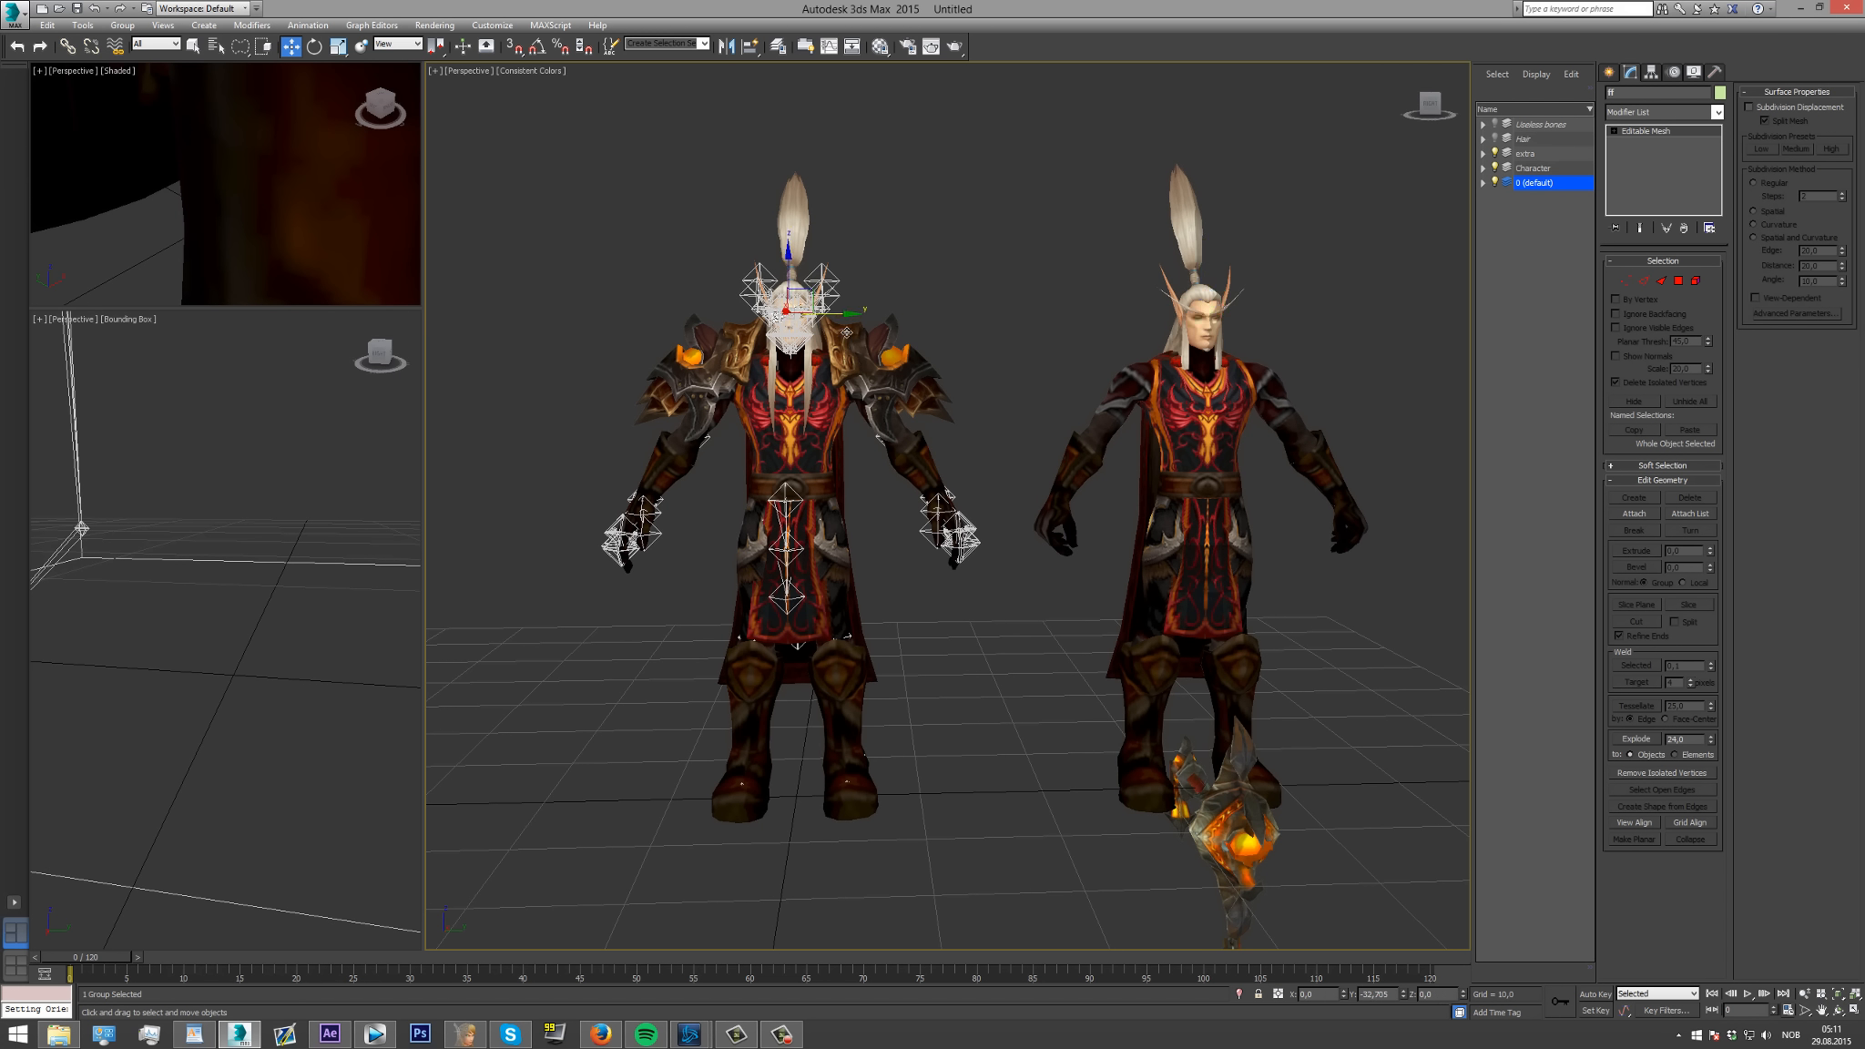
pyautogui.click(1269, 868)
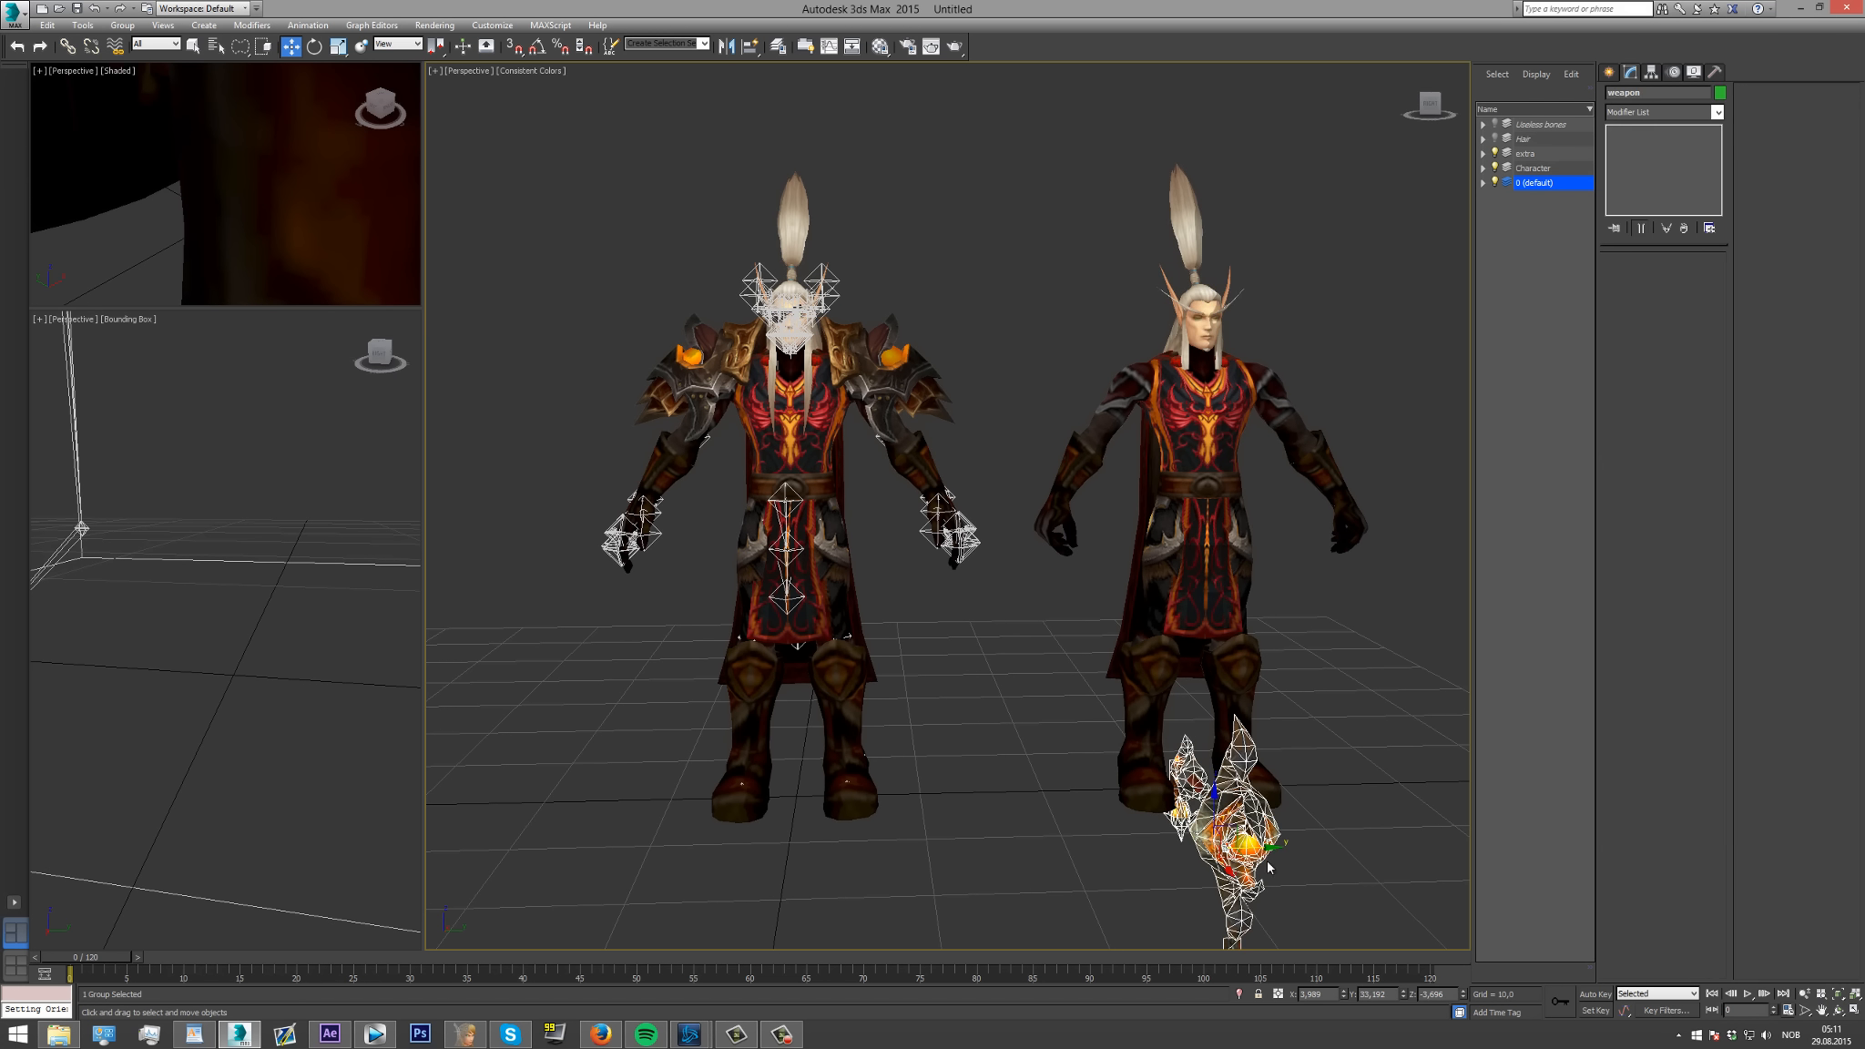
pyautogui.moveTo(1269, 868); pyautogui.dragTo(635, 450)
# Nudge the eyepatch slightly along Y to centre it on the rigged character's face.
pyautogui.scroll(6, 748, 338)
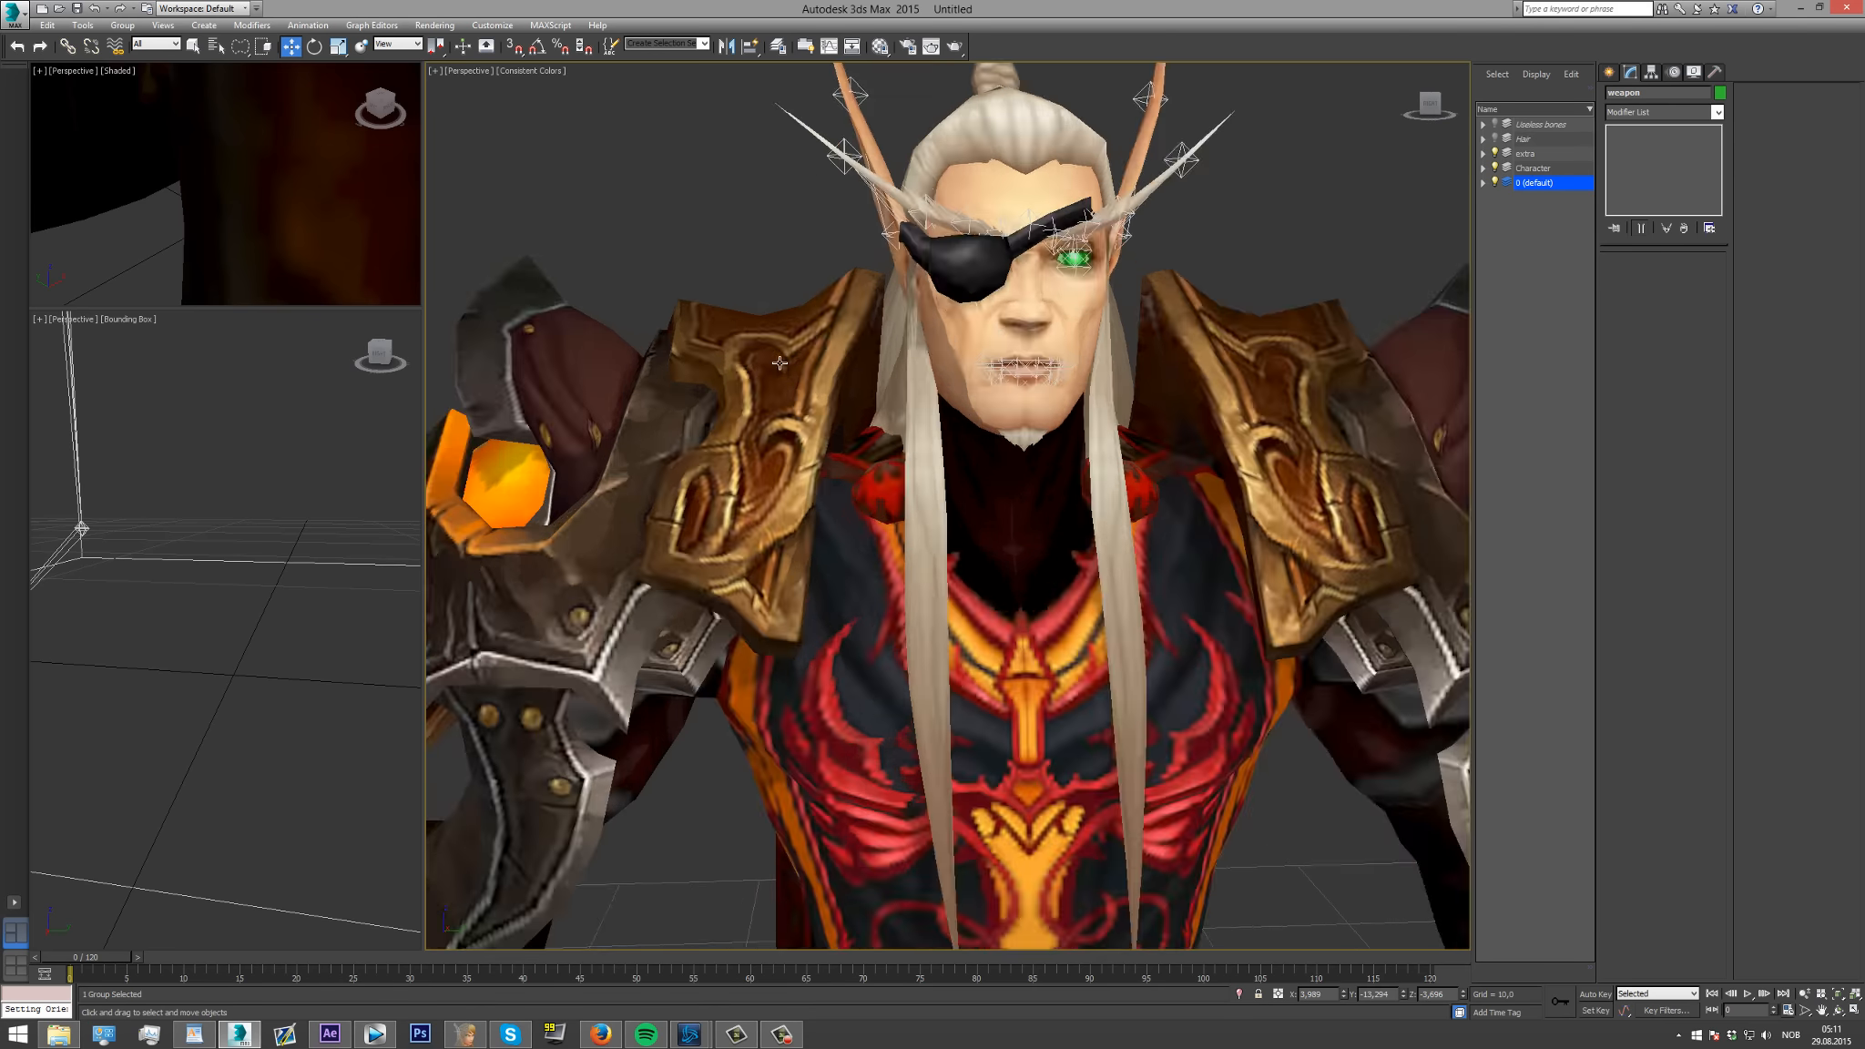
pyautogui.scroll(-1, 1014, 369)
pyautogui.click(1035, 298)
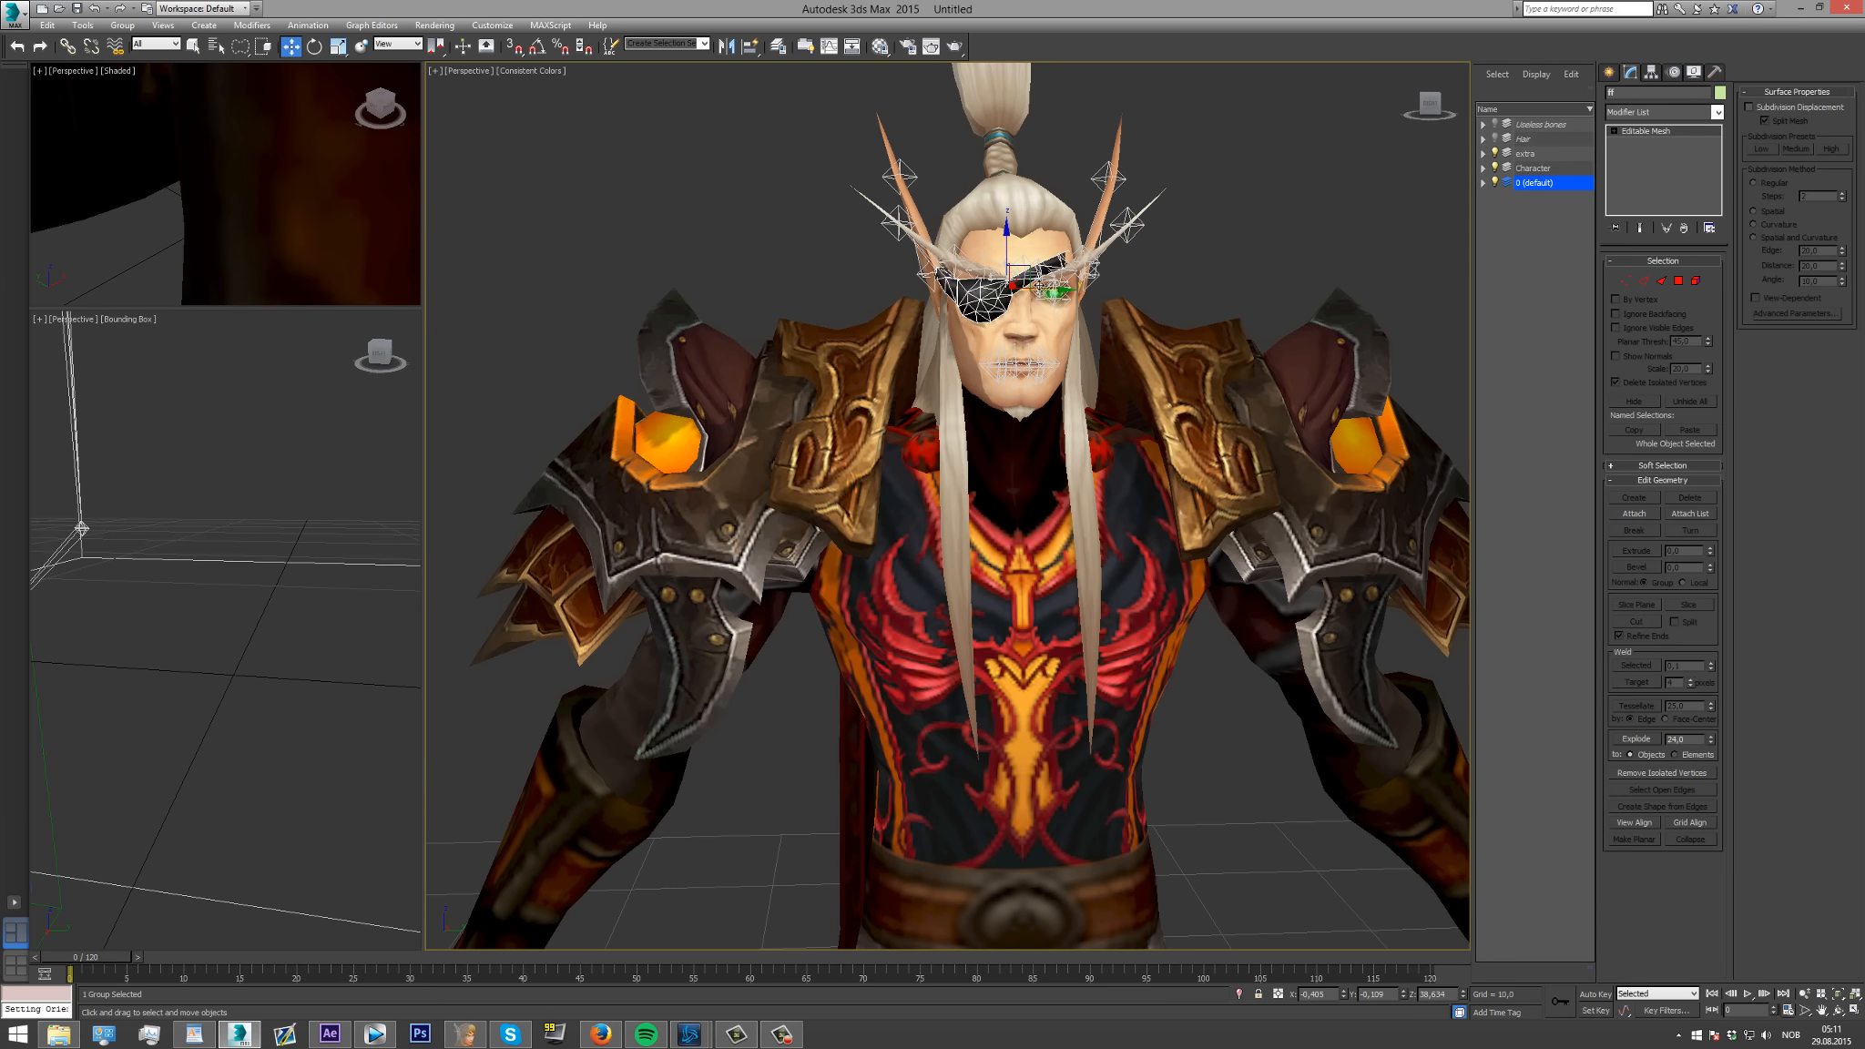
pyautogui.moveTo(1055, 290); pyautogui.dragTo(1064, 288)
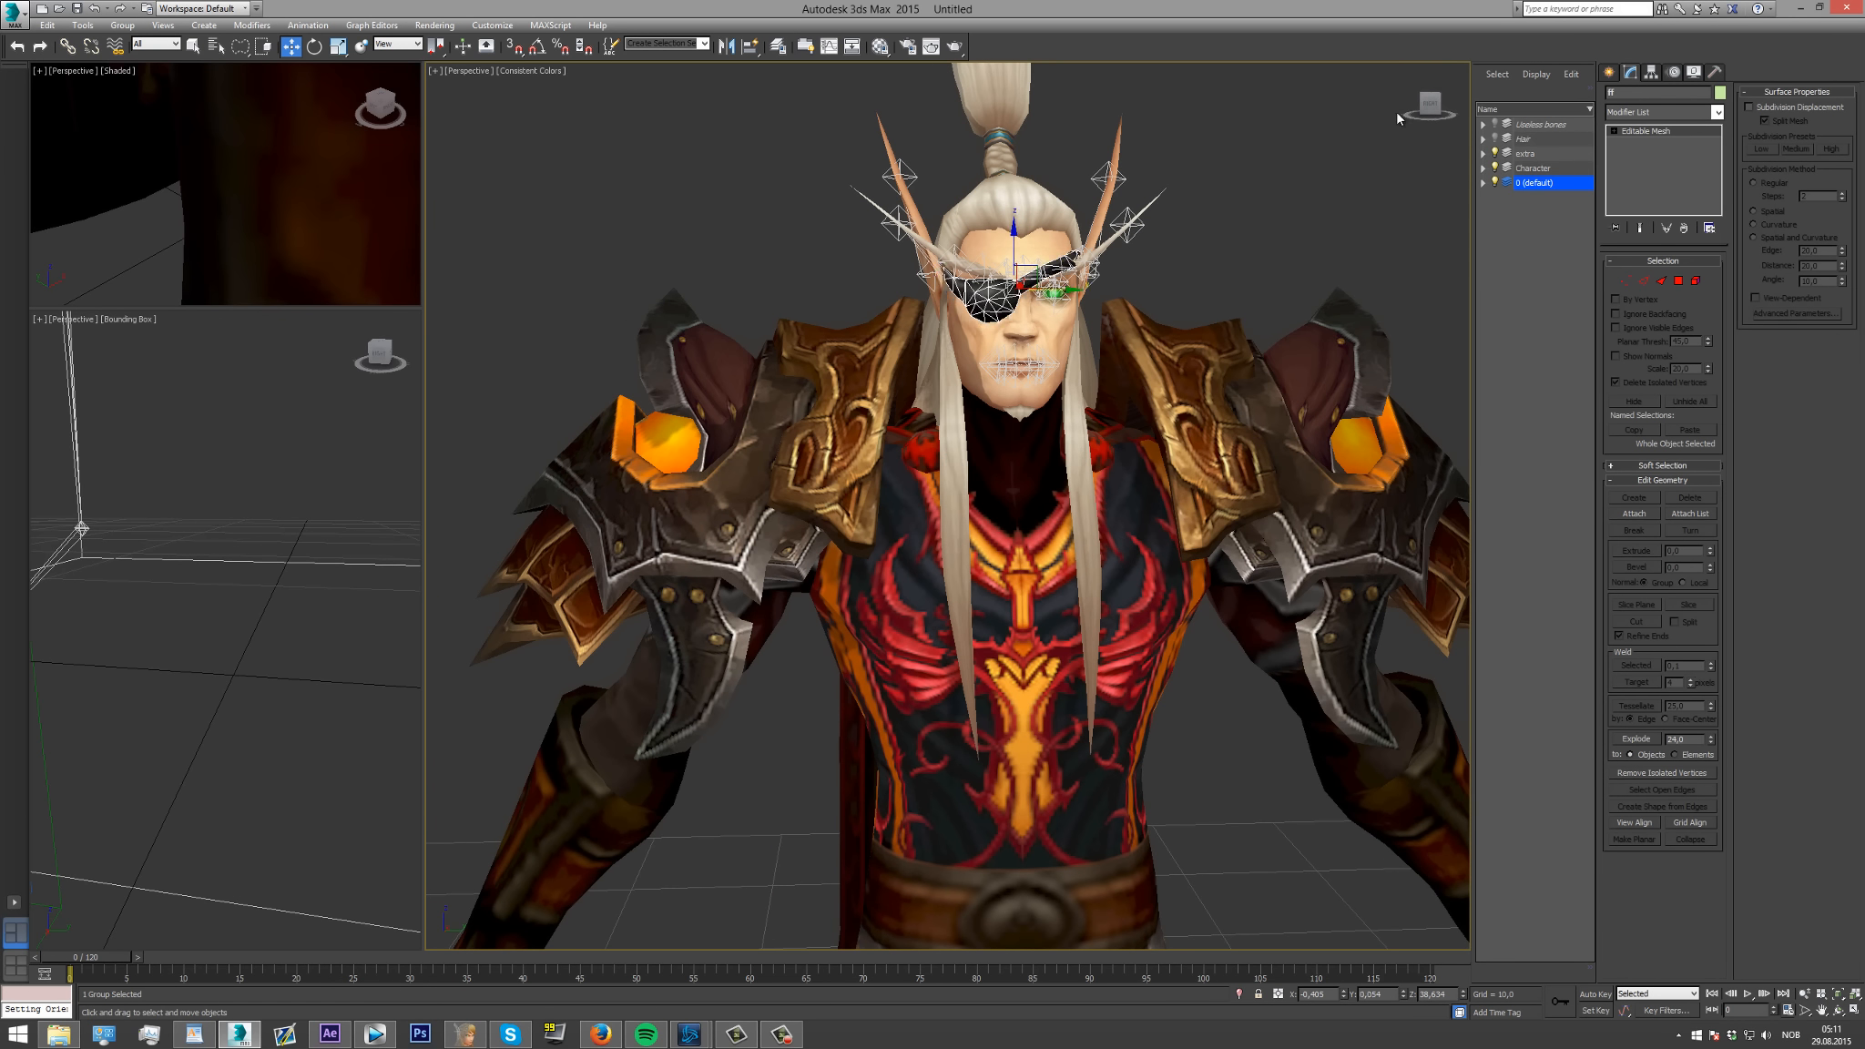
pyautogui.moveTo(1428, 104); pyautogui.dragTo(1418, 121)
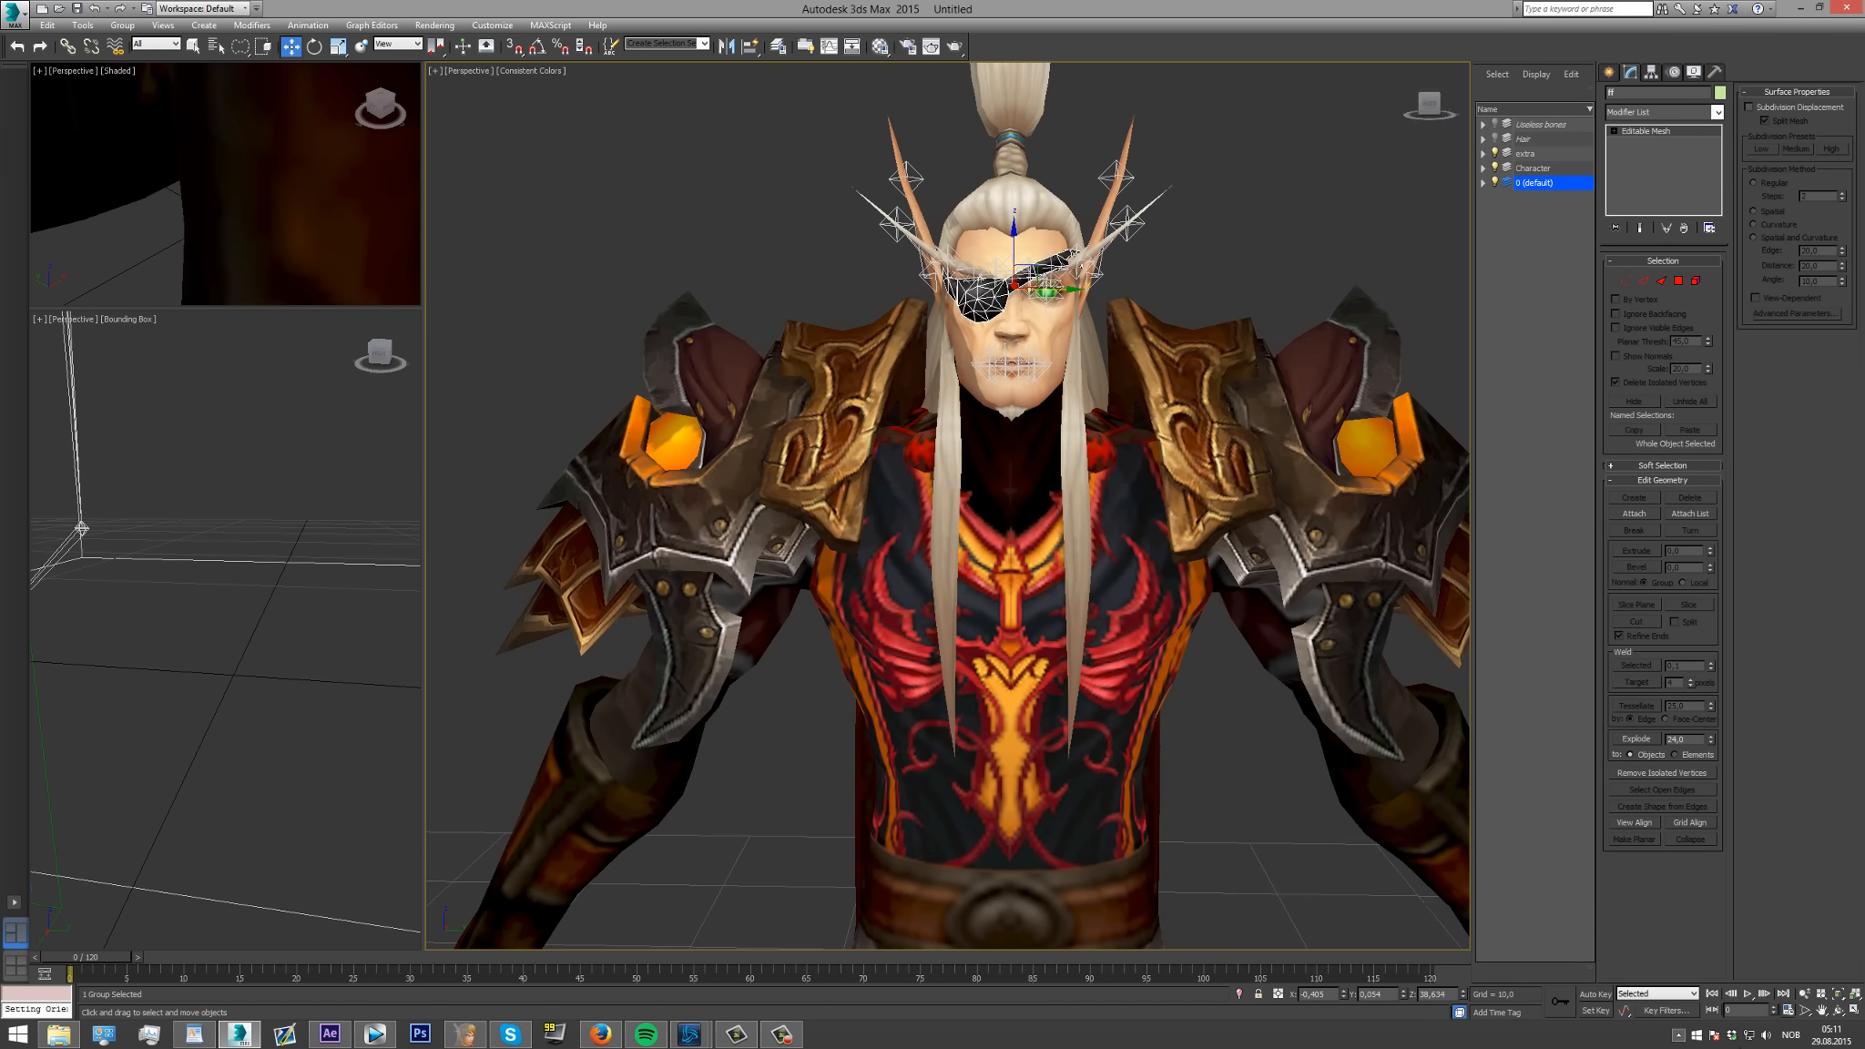
# Frame the upper part of the rigged character's skeleton in the Bounding Box perspective viewport.
pyautogui.click(1822, 1010)
pyautogui.moveTo(282, 628); pyautogui.dragTo(279, 753)
pyautogui.scroll(-3, 287, 678)
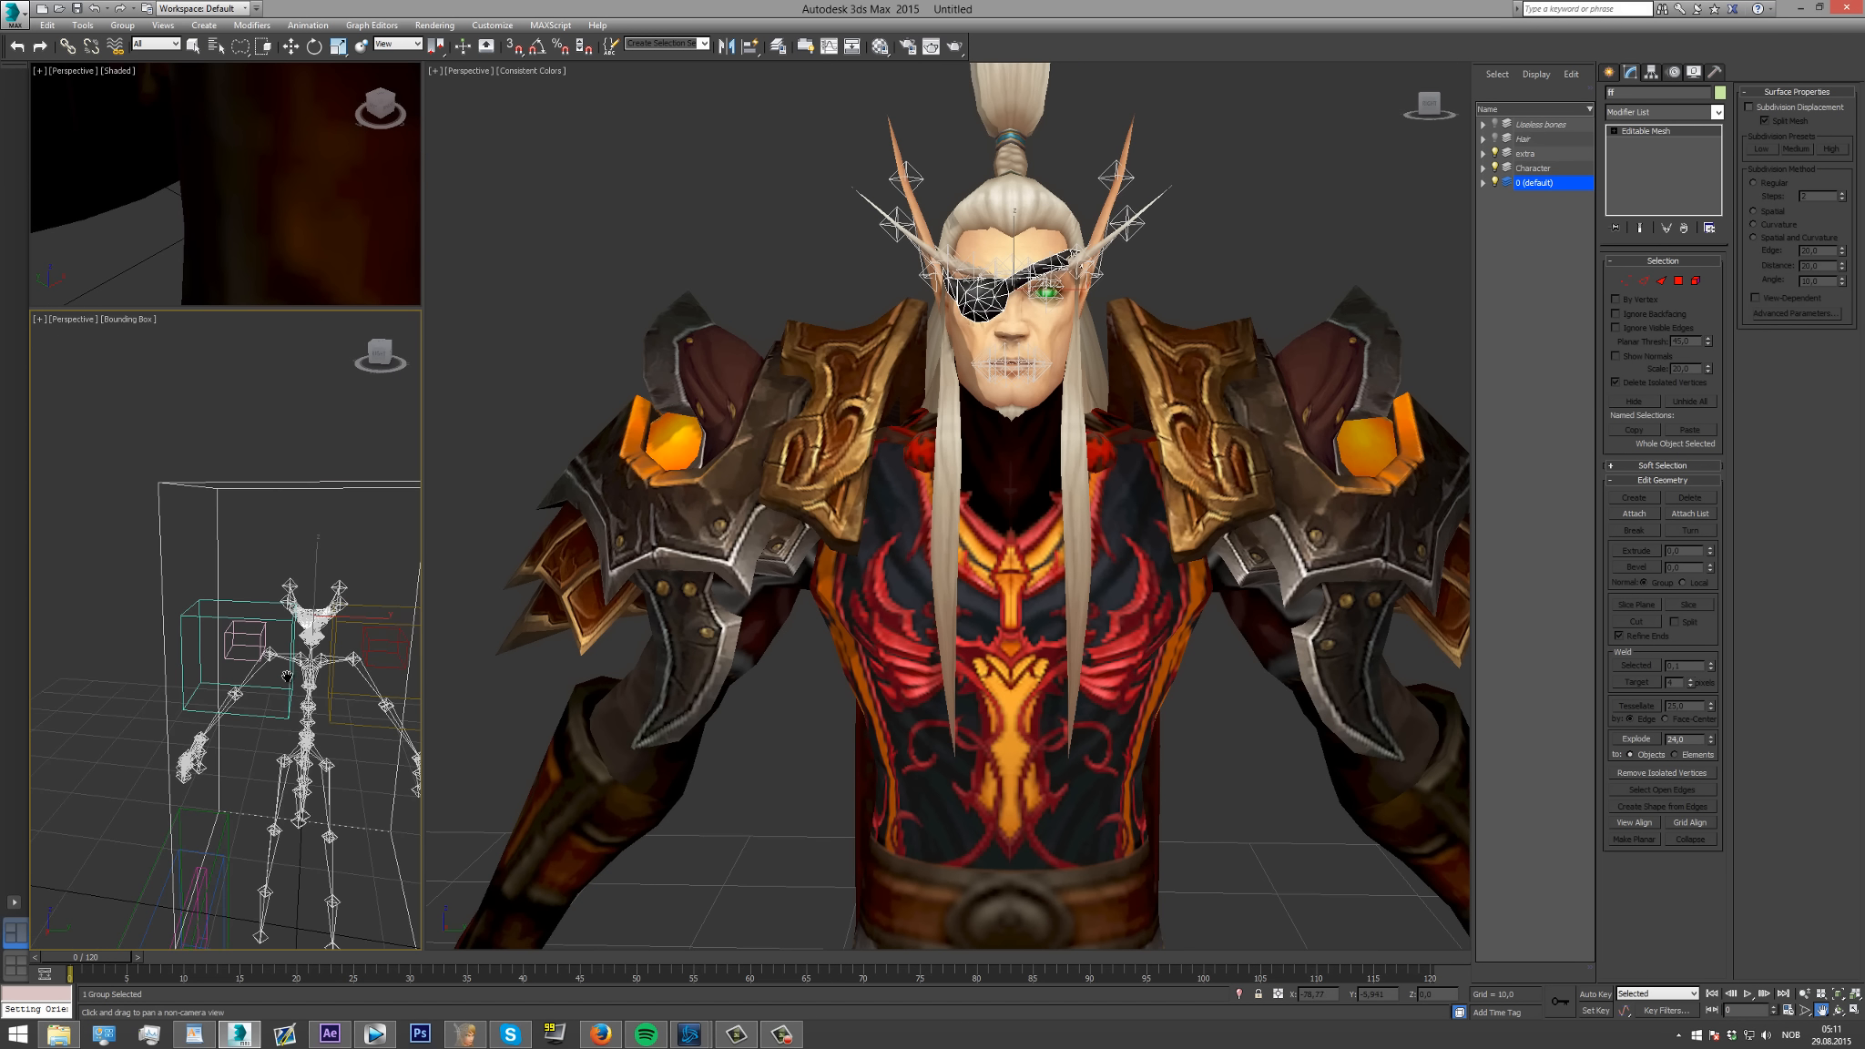
pyautogui.scroll(2, 309, 688)
pyautogui.scroll(2, 309, 688)
pyautogui.moveTo(310, 683); pyautogui.dragTo(265, 631)
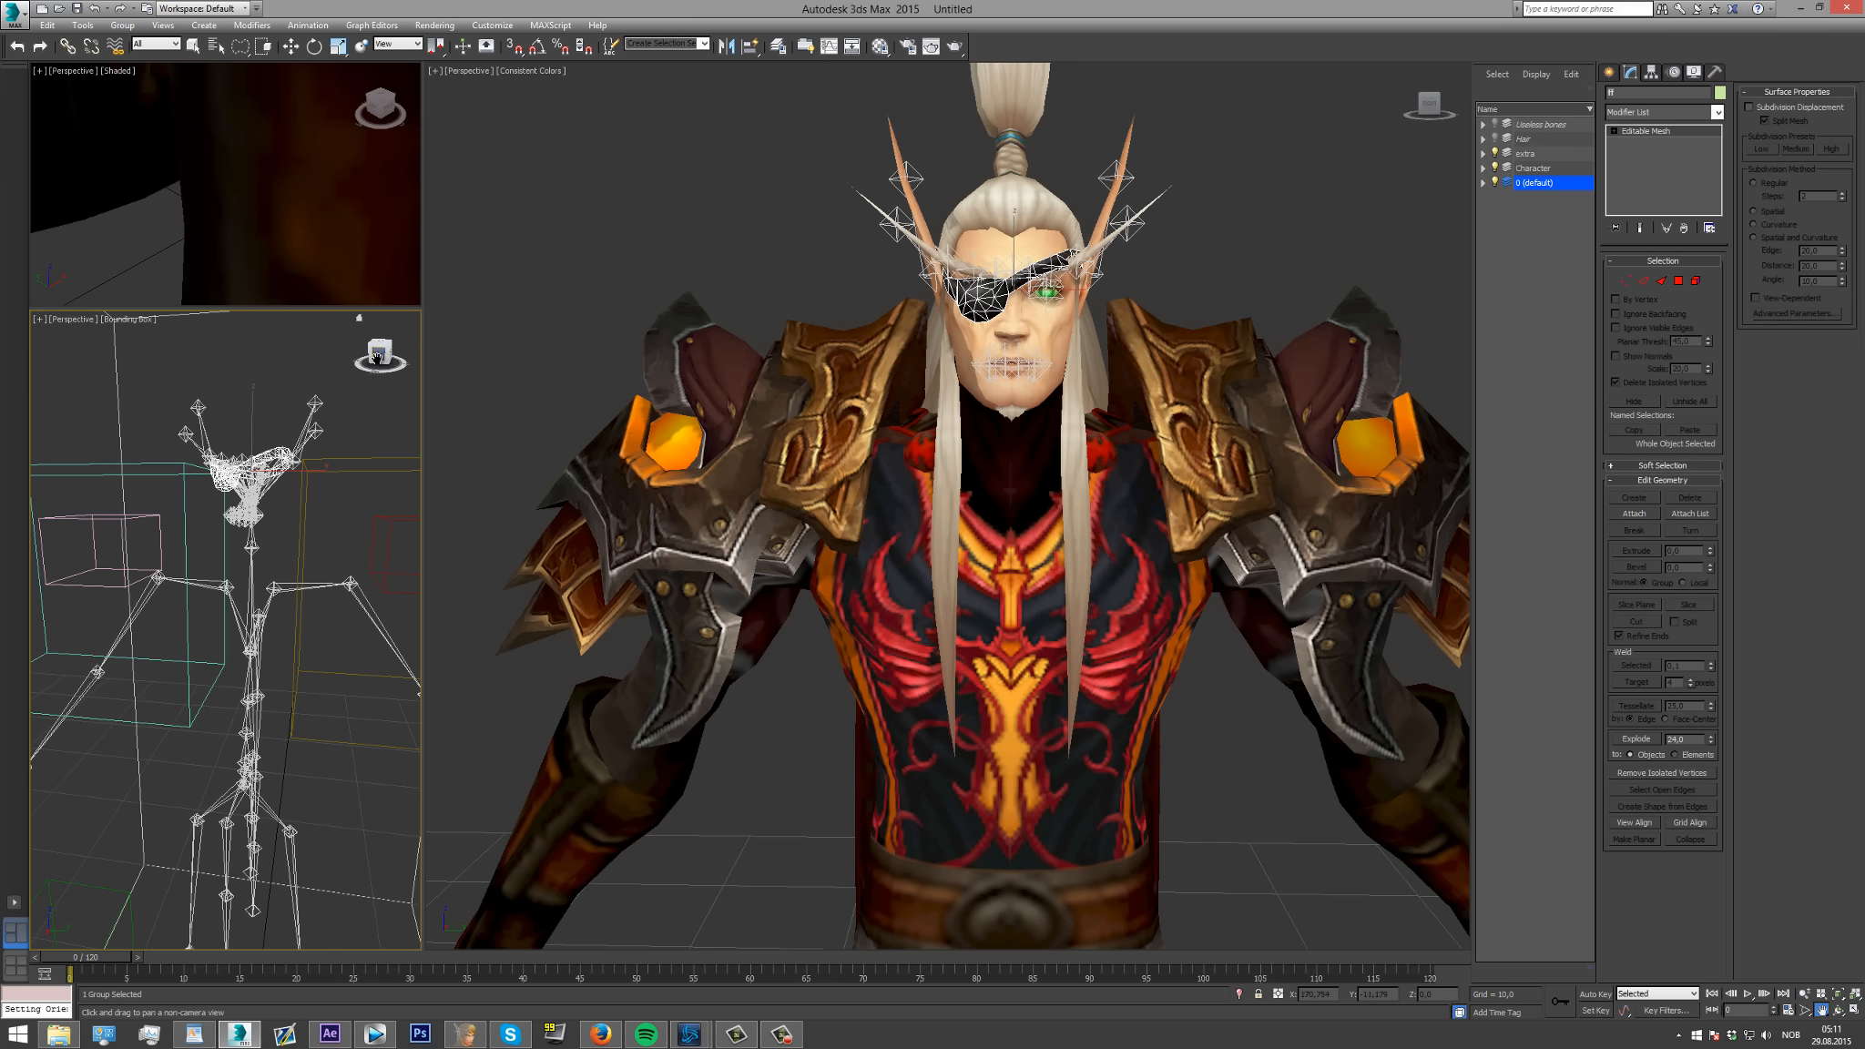
pyautogui.moveTo(376, 355); pyautogui.dragTo(368, 335)
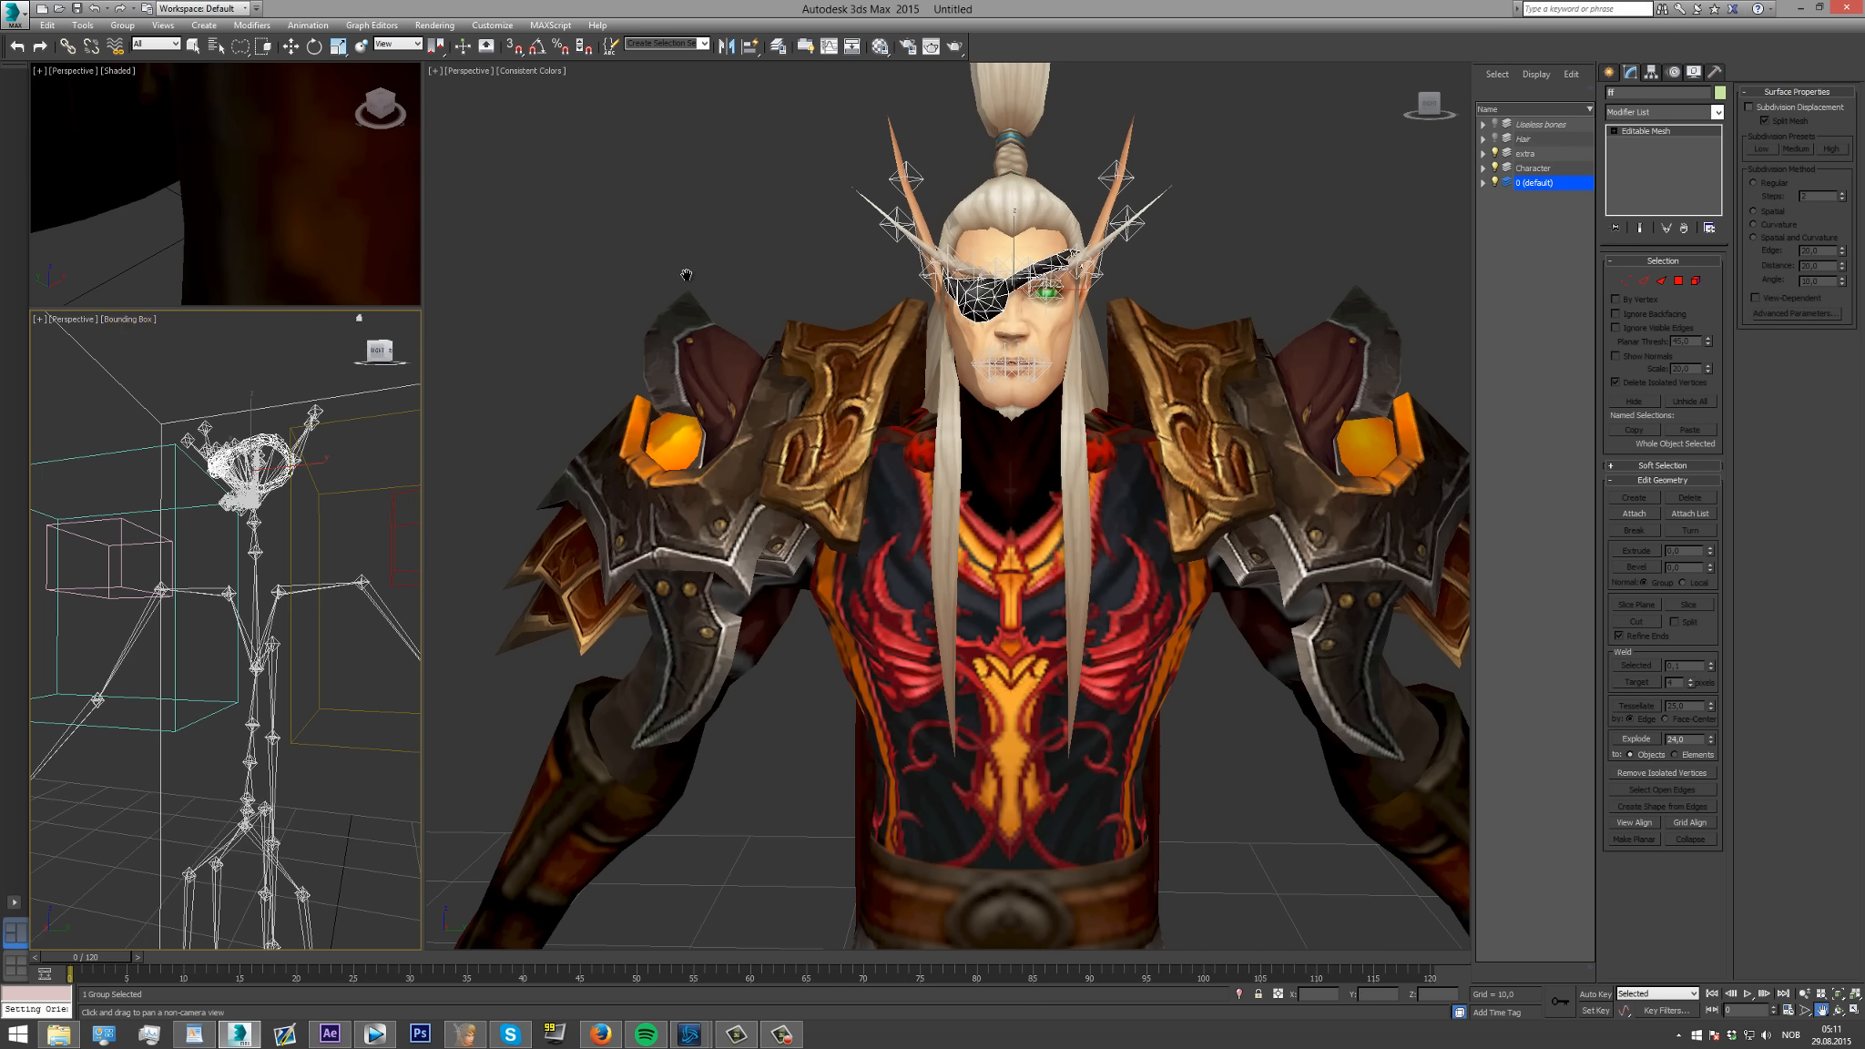
# Try Wireframe shading in the viewport that shows the skeleton.
pyautogui.click(127, 321)
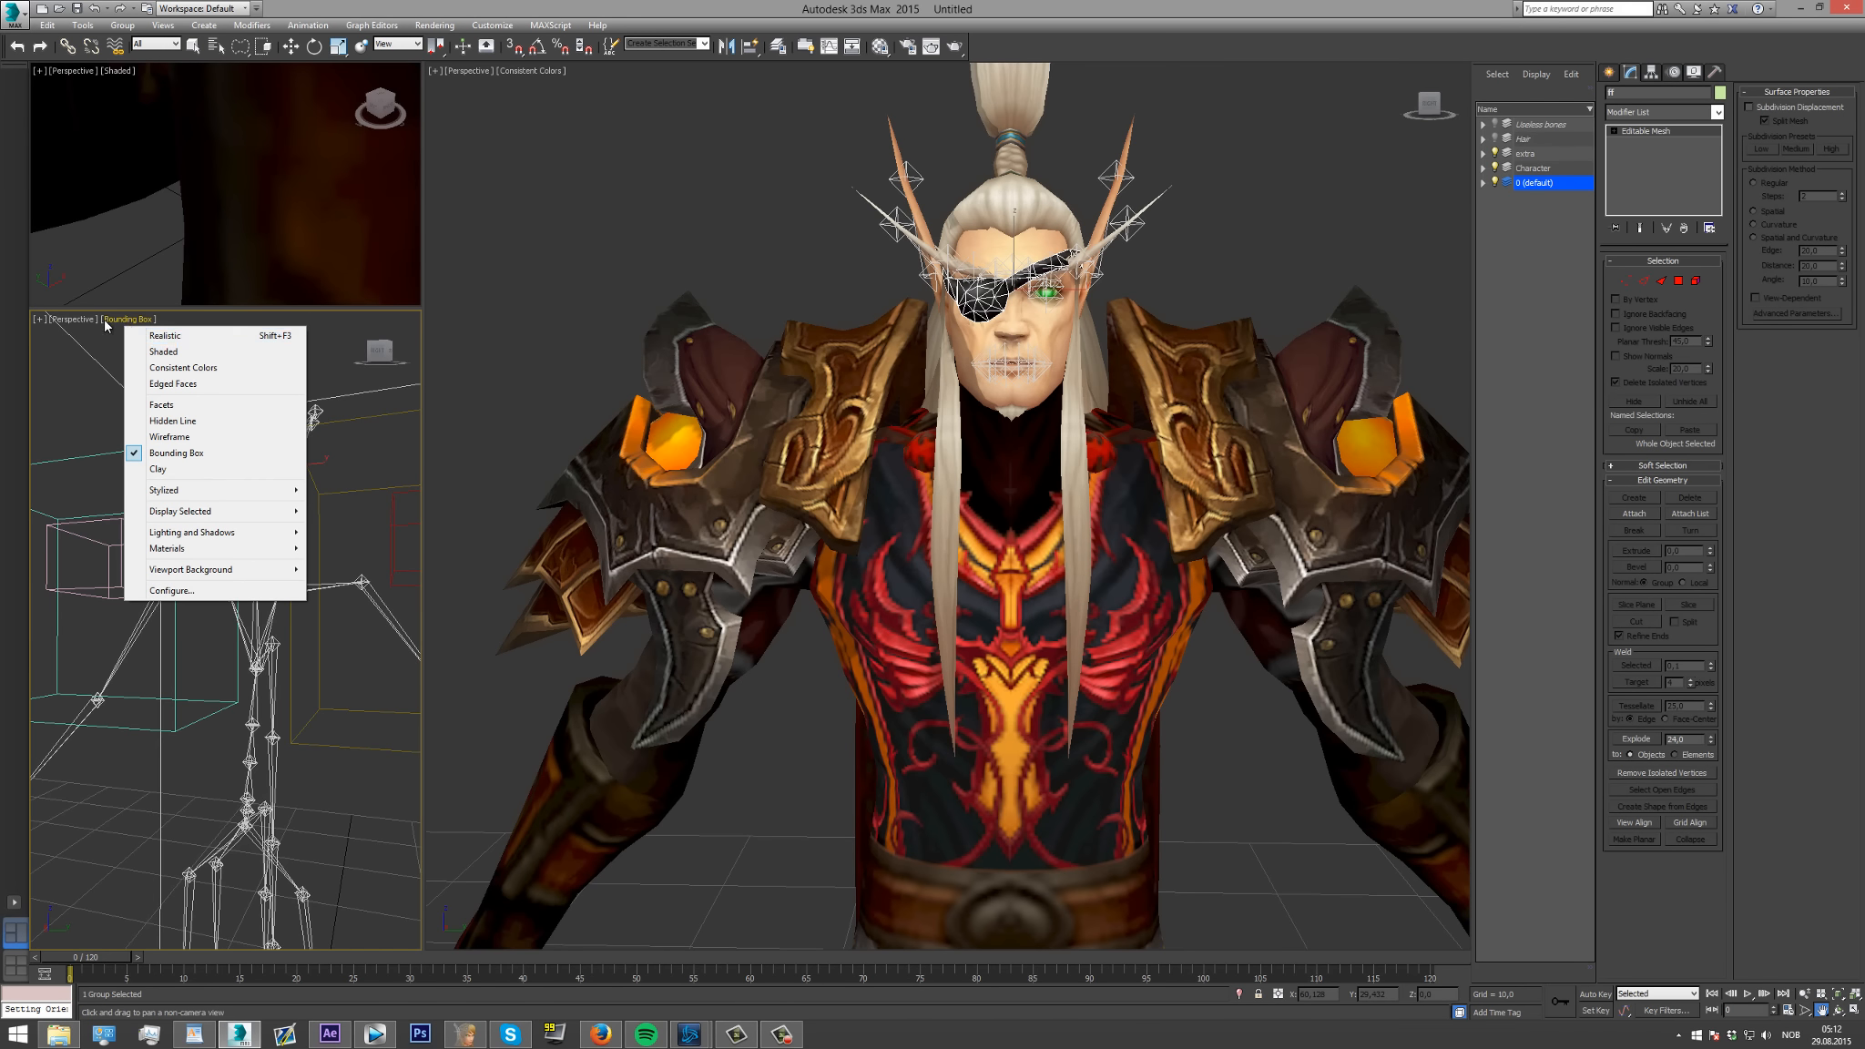
pyautogui.click(113, 324)
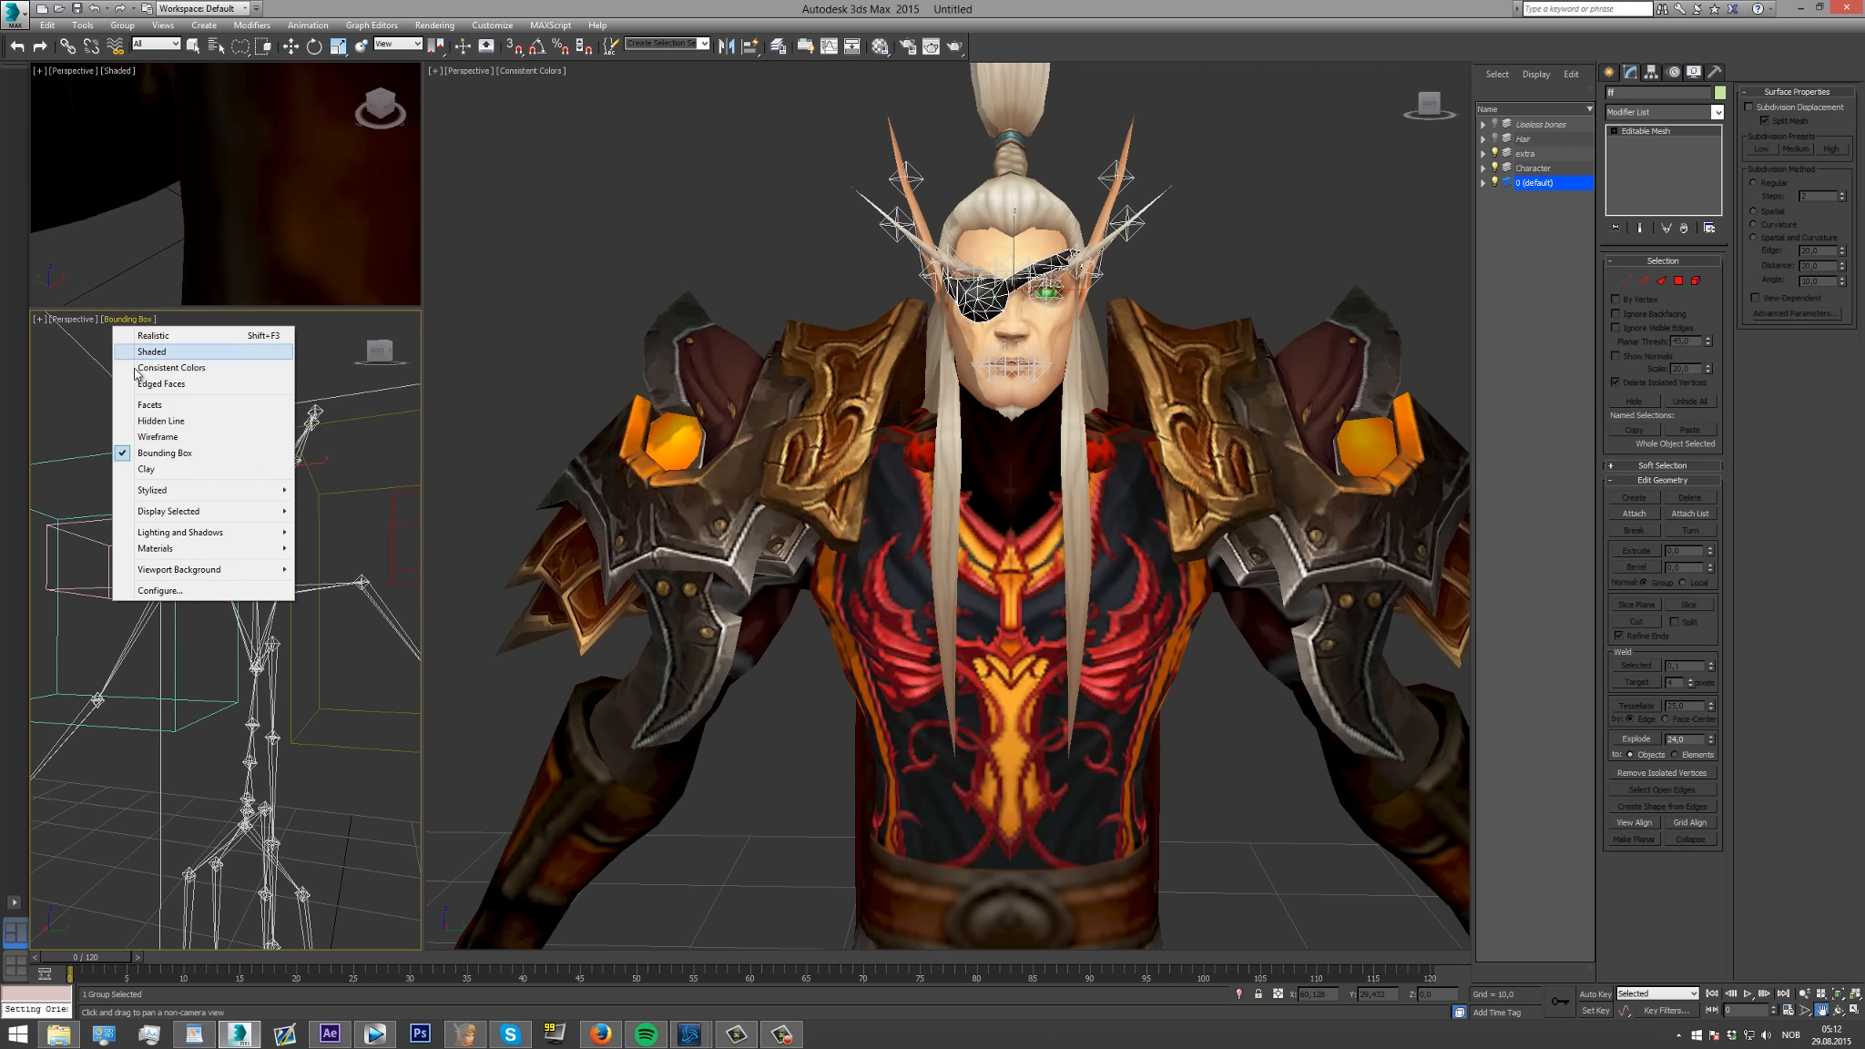
pyautogui.click(161, 438)
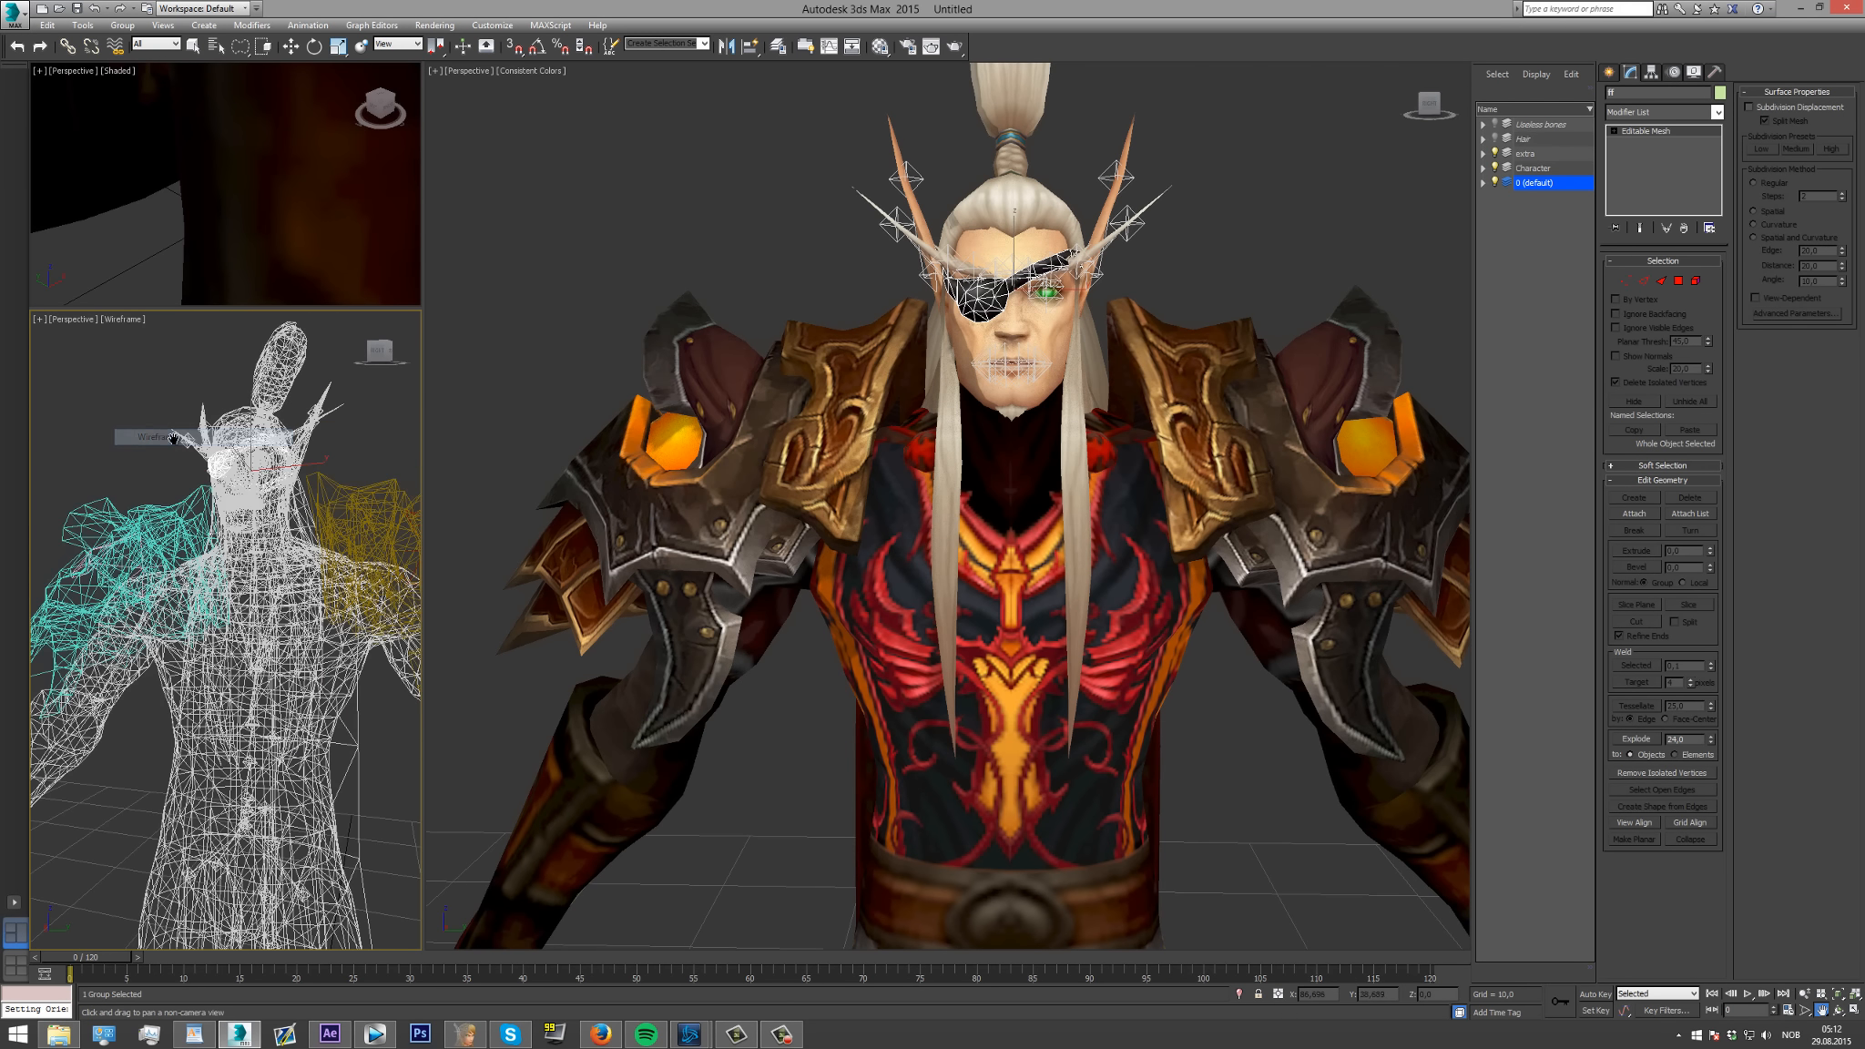
# Switch to the other viewport layout and frame the whole skeleton in its orthographic Bounding Box view.
pyautogui.click(16, 967)
pyautogui.scroll(-5, 628, 612)
pyautogui.scroll(-4, 633, 625)
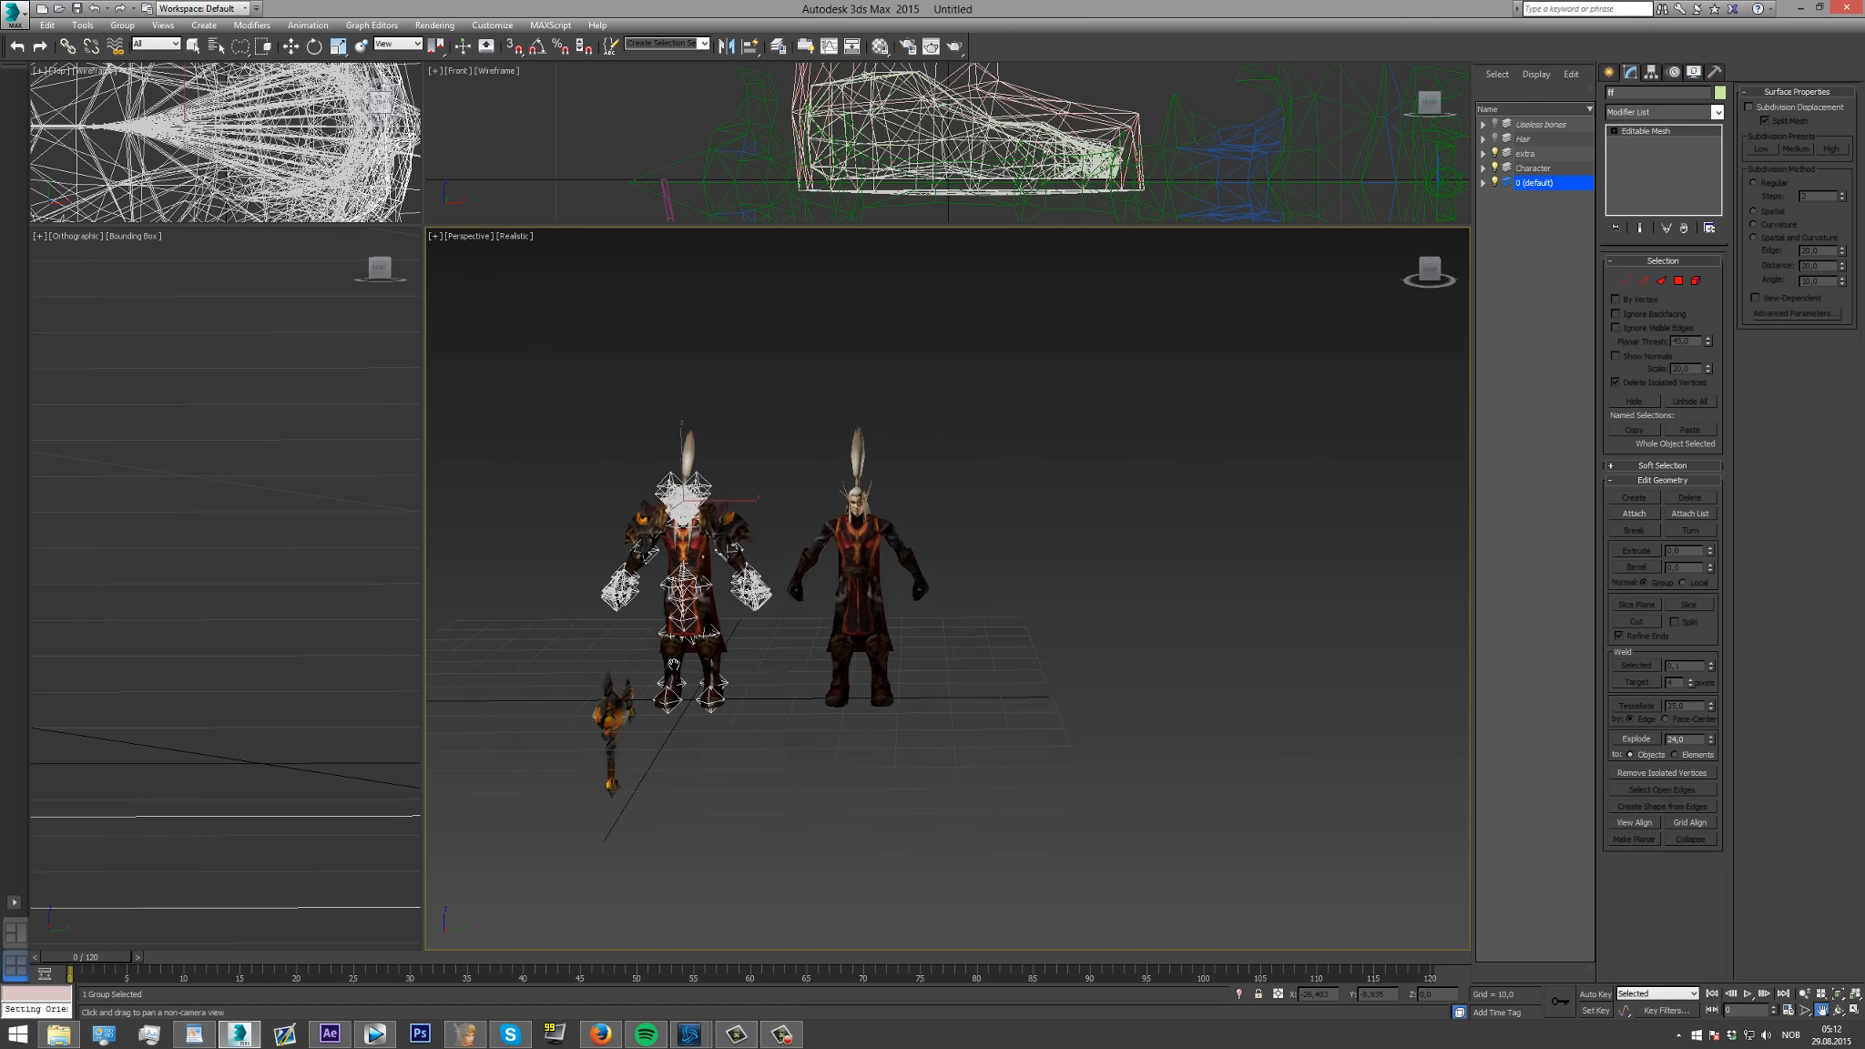
pyautogui.scroll(-10, 167, 812)
pyautogui.moveTo(167, 813); pyautogui.dragTo(89, 816, button='middle')
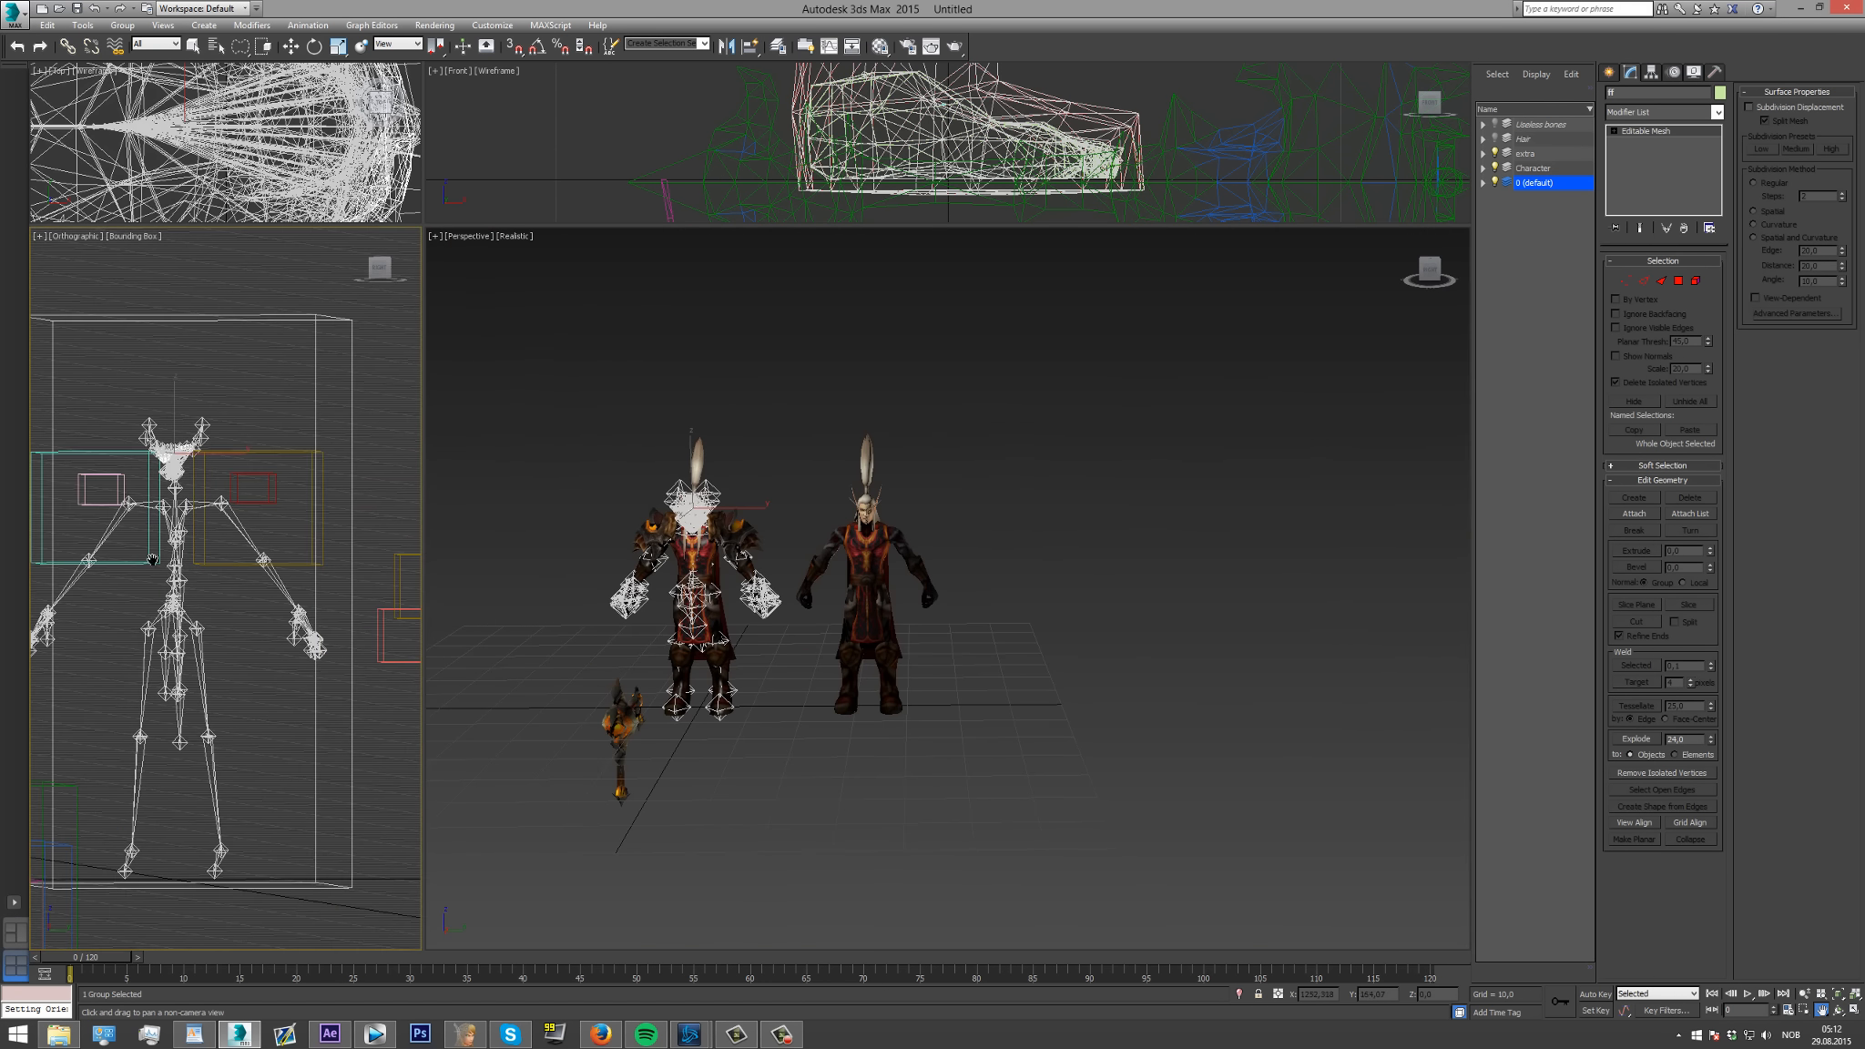
pyautogui.moveTo(160, 566)
pyautogui.mouseDown(button='middle')
pyautogui.moveTo(206, 571)
pyautogui.moveTo(172, 577)
pyautogui.mouseUp(button='middle')
pyautogui.scroll(-5, 206, 571)
pyautogui.scroll(5, 206, 571)
pyautogui.moveTo(97, 805); pyautogui.dragTo(97, 816, button='middle')
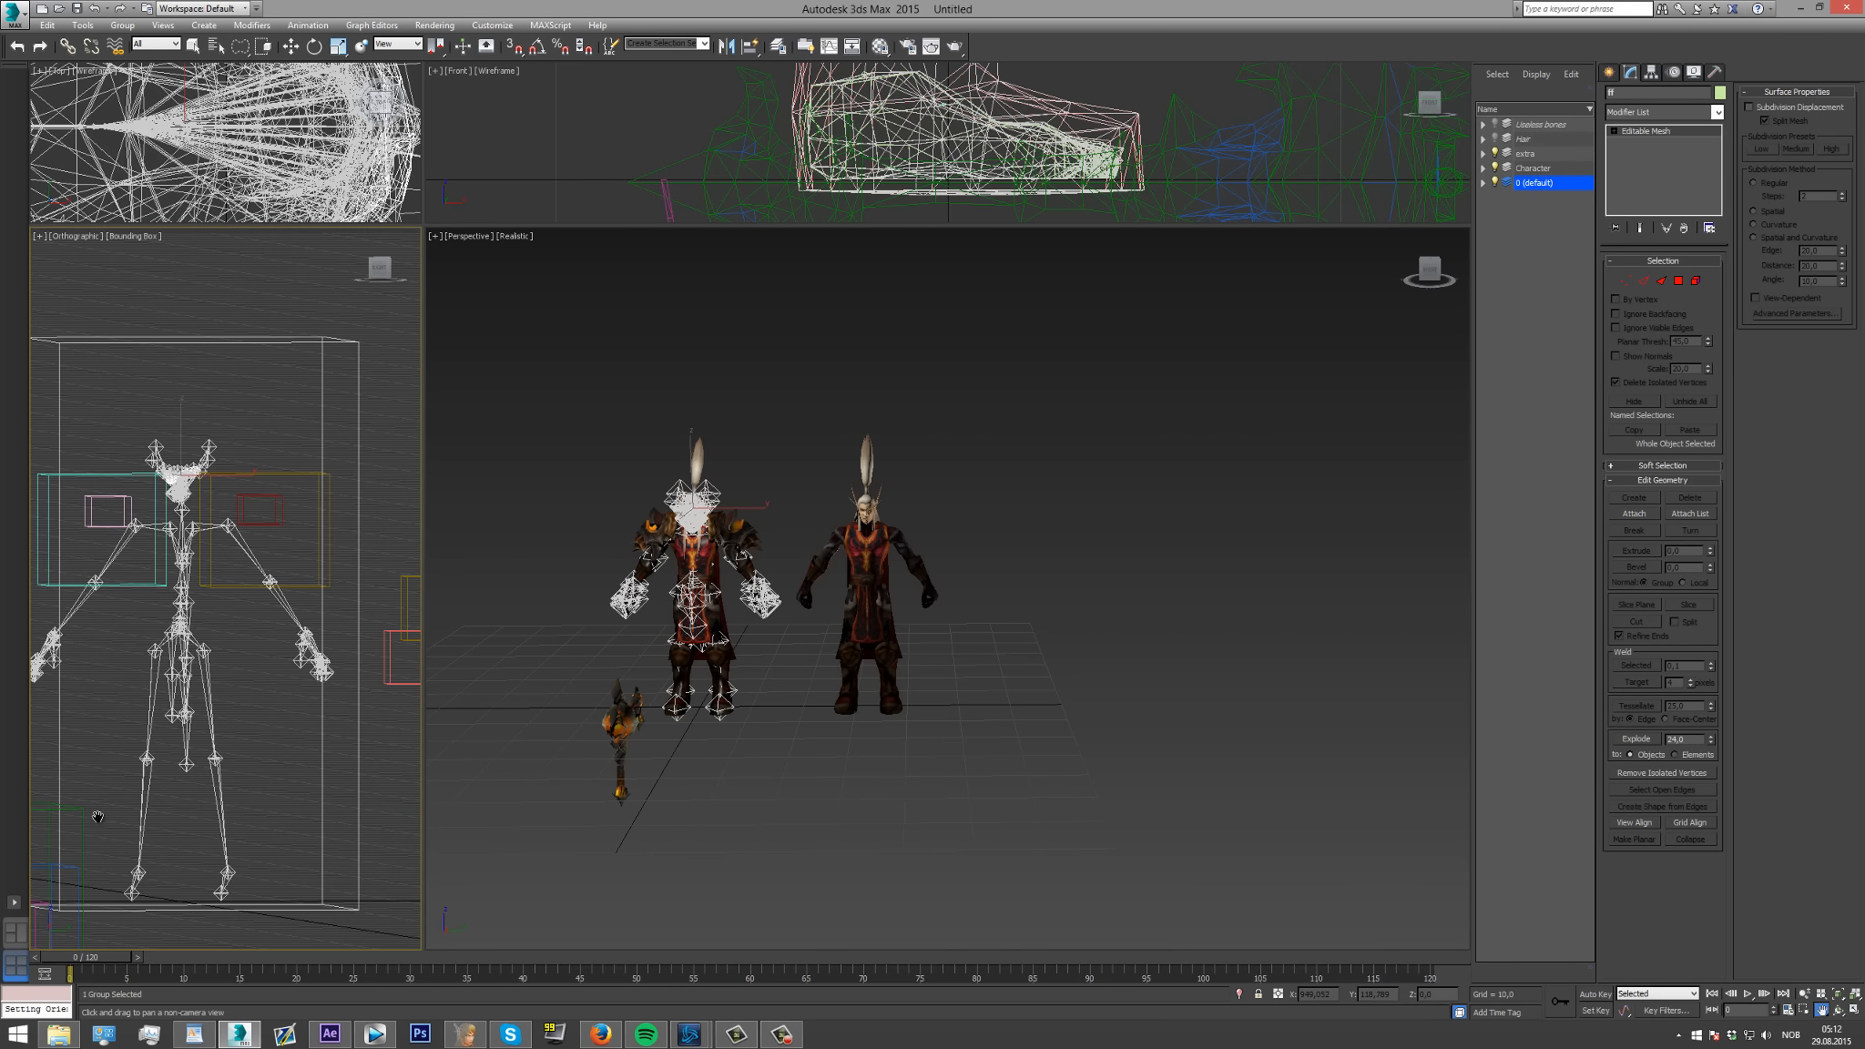
# Return to the previous viewport layout and set its wireframe viewport back to Bounding Box shading.
pyautogui.click(15, 931)
pyautogui.moveTo(266, 665); pyautogui.dragTo(254, 644, button='middle')
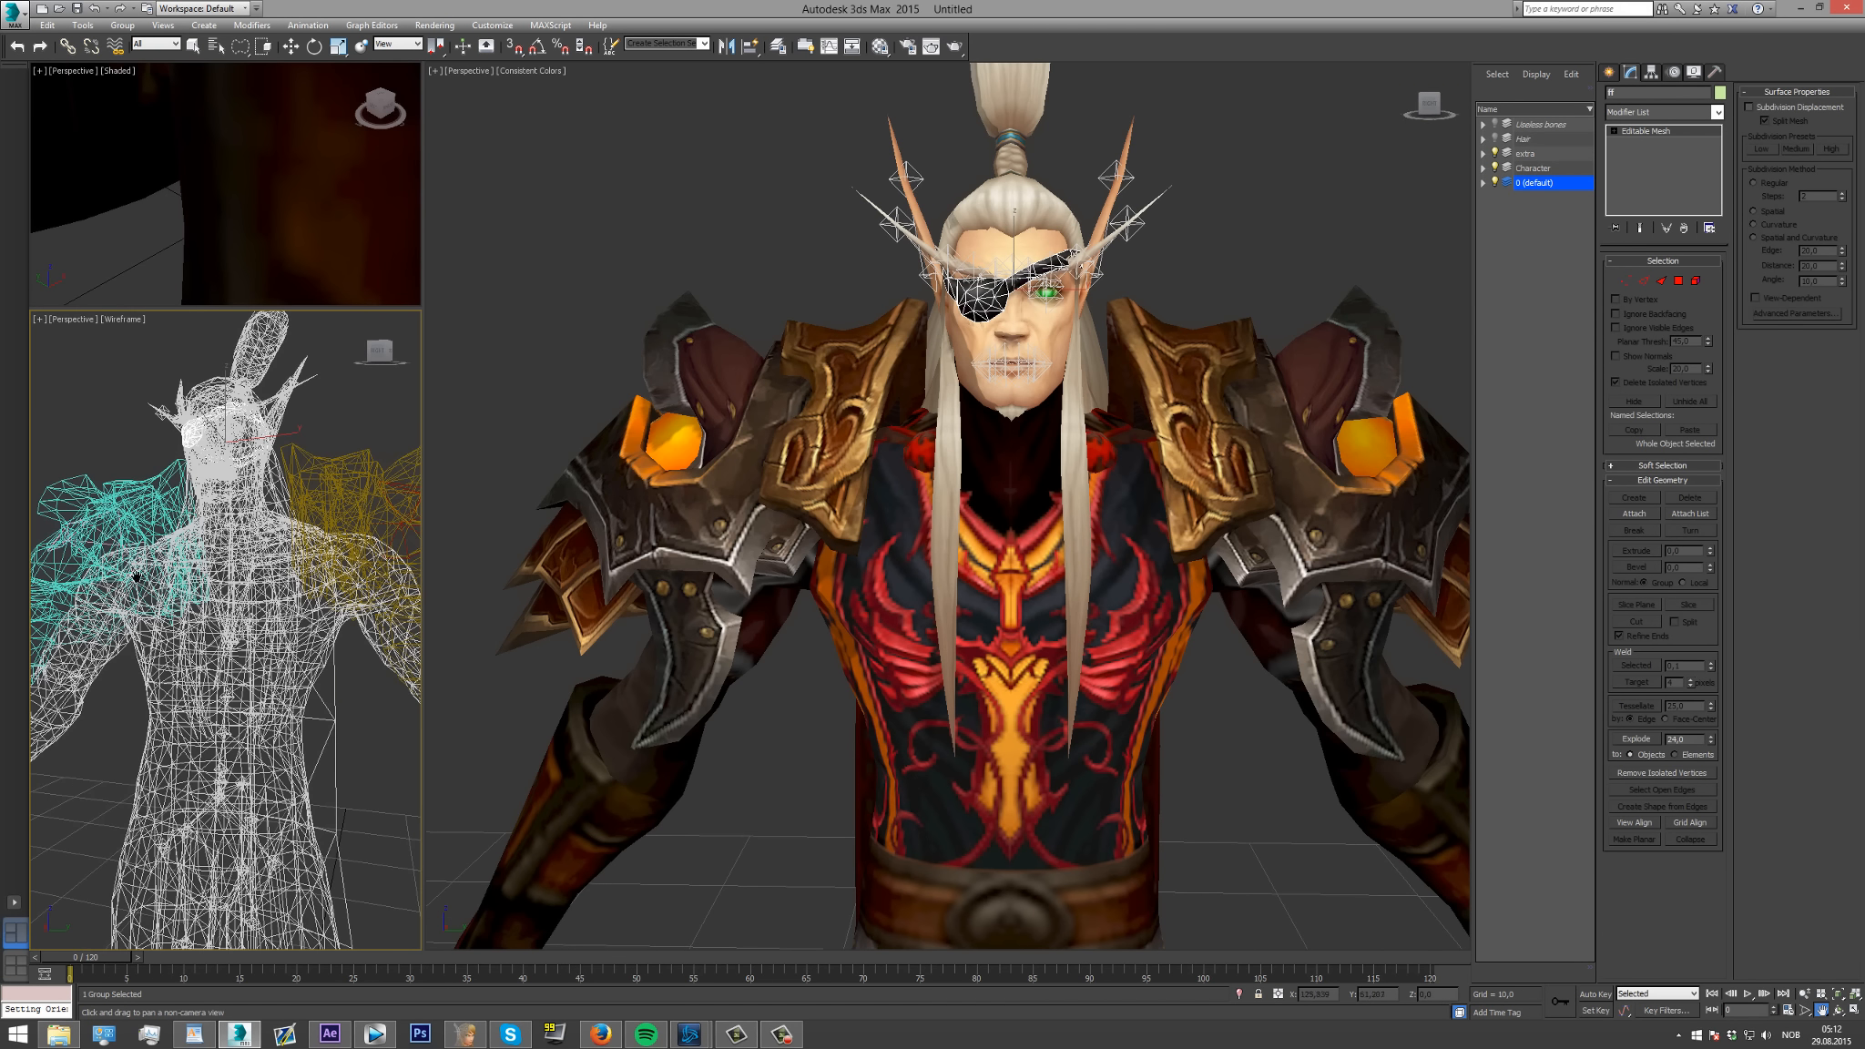
pyautogui.click(126, 321)
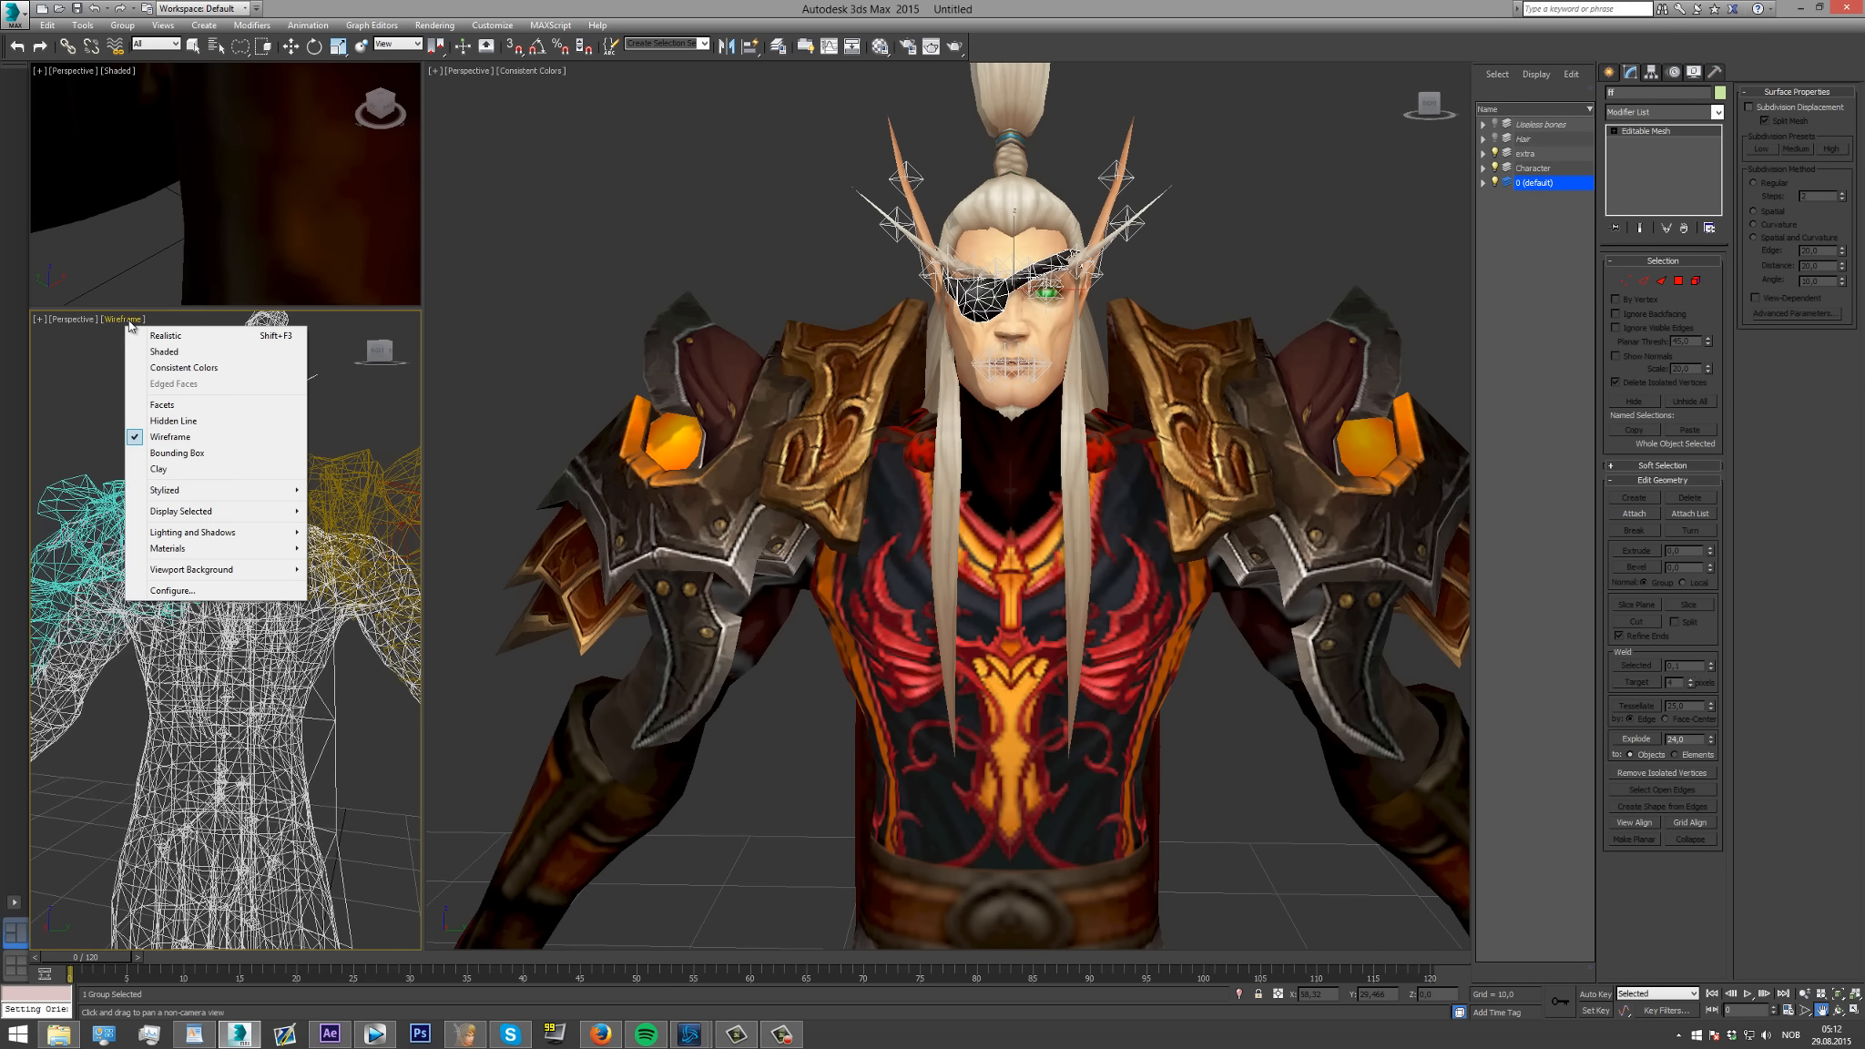
pyautogui.click(190, 452)
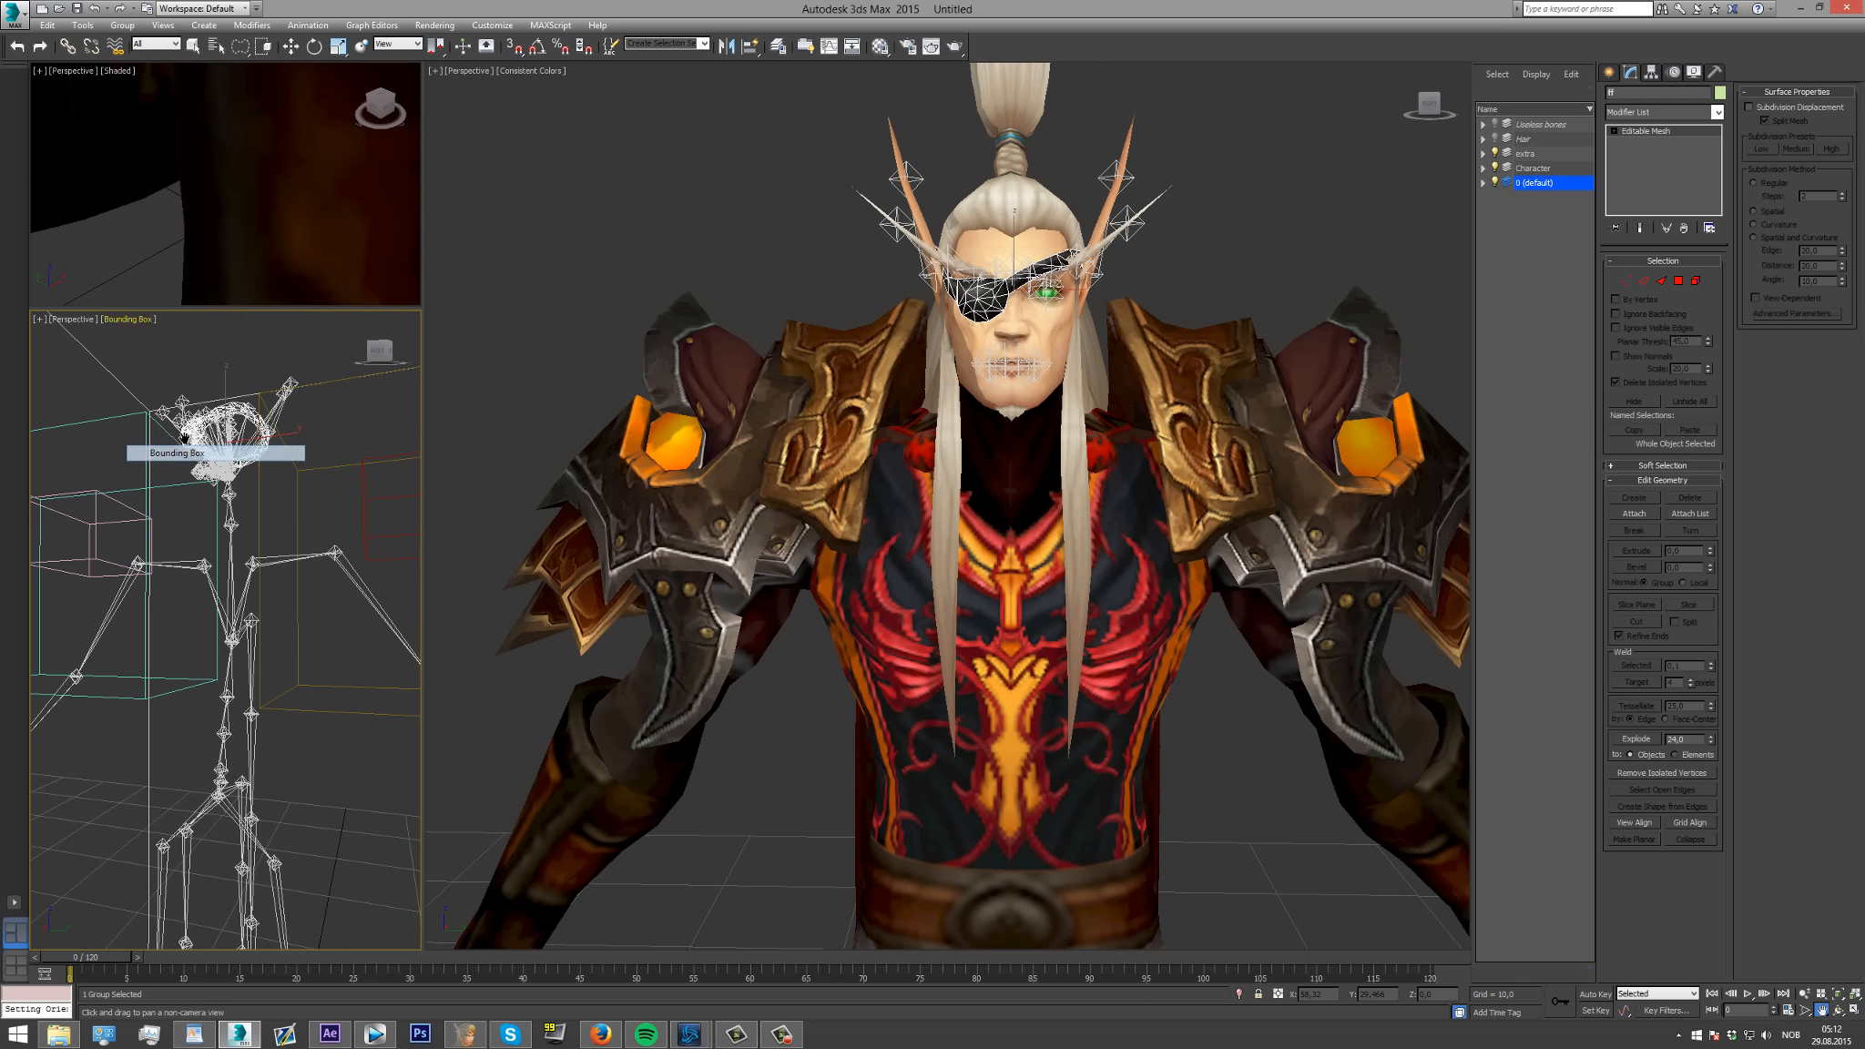
# Link the eyepatch to the rigged character's head bone with Select and Link.
pyautogui.click(369, 364)
pyautogui.click(290, 46)
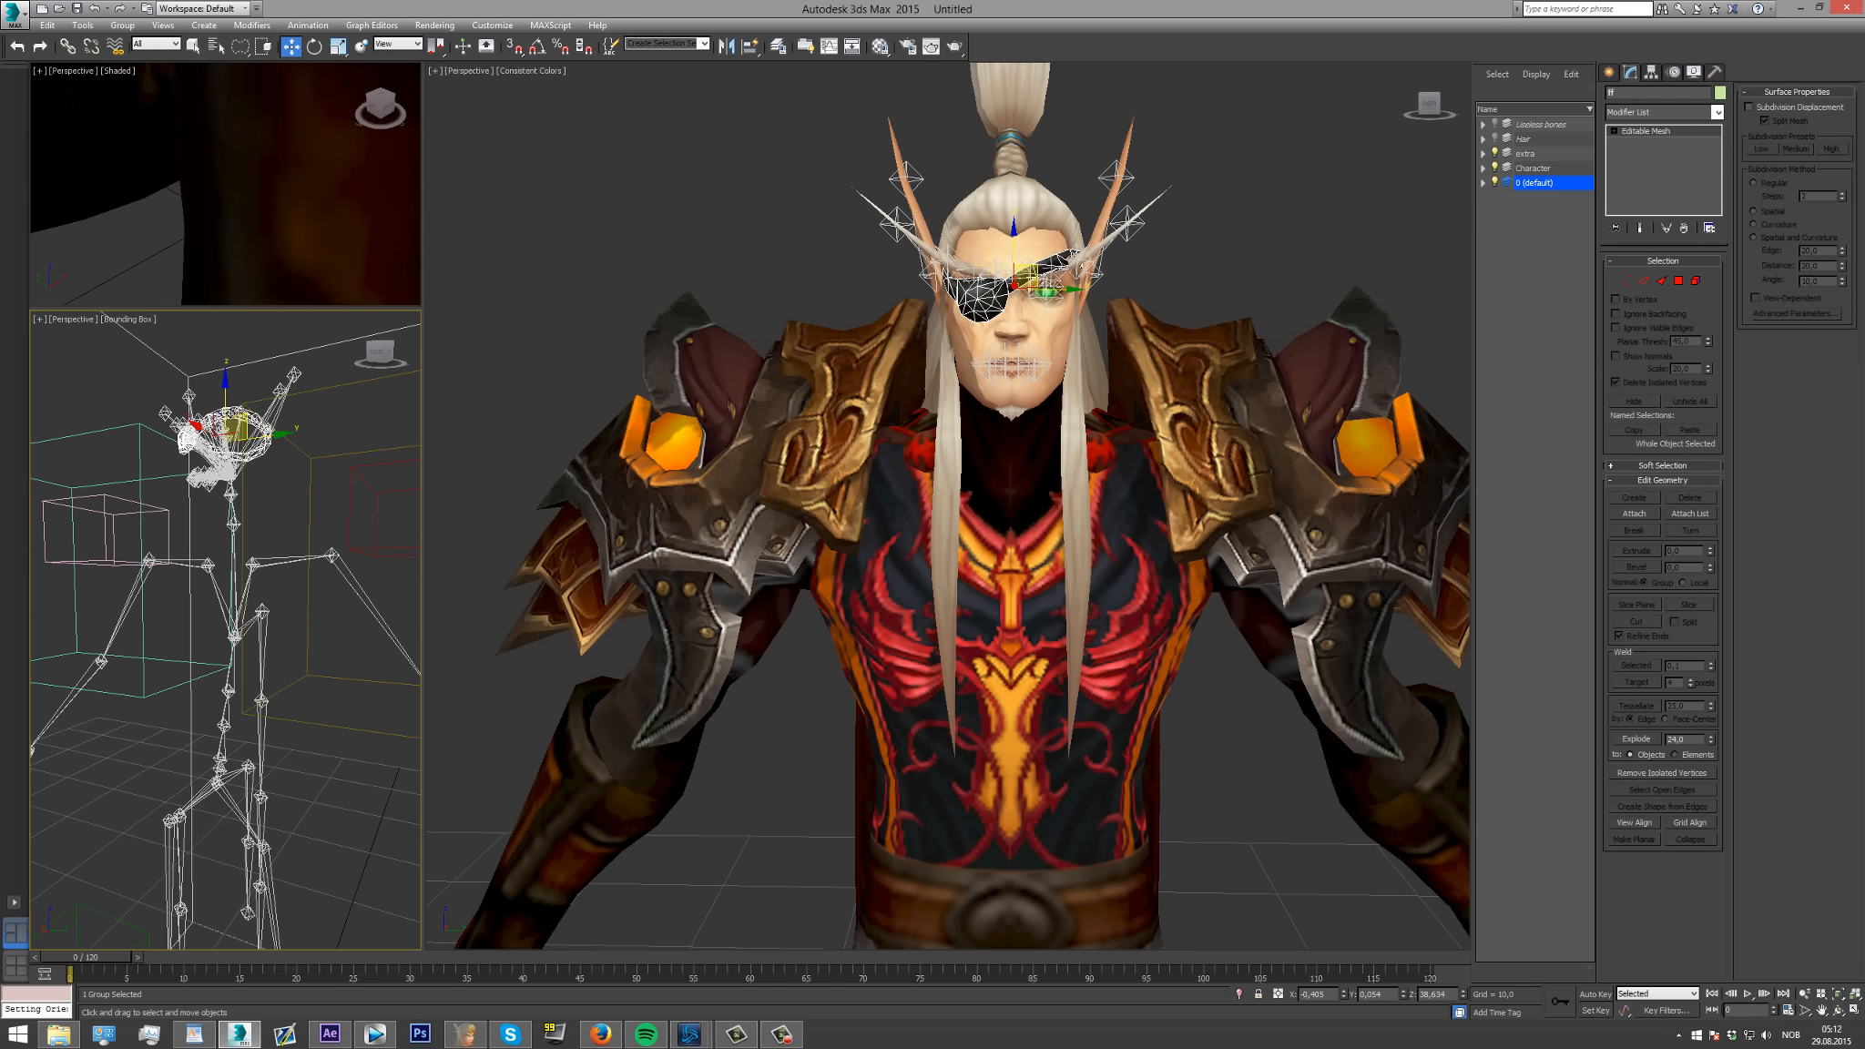
pyautogui.moveTo(379, 350); pyautogui.dragTo(387, 355)
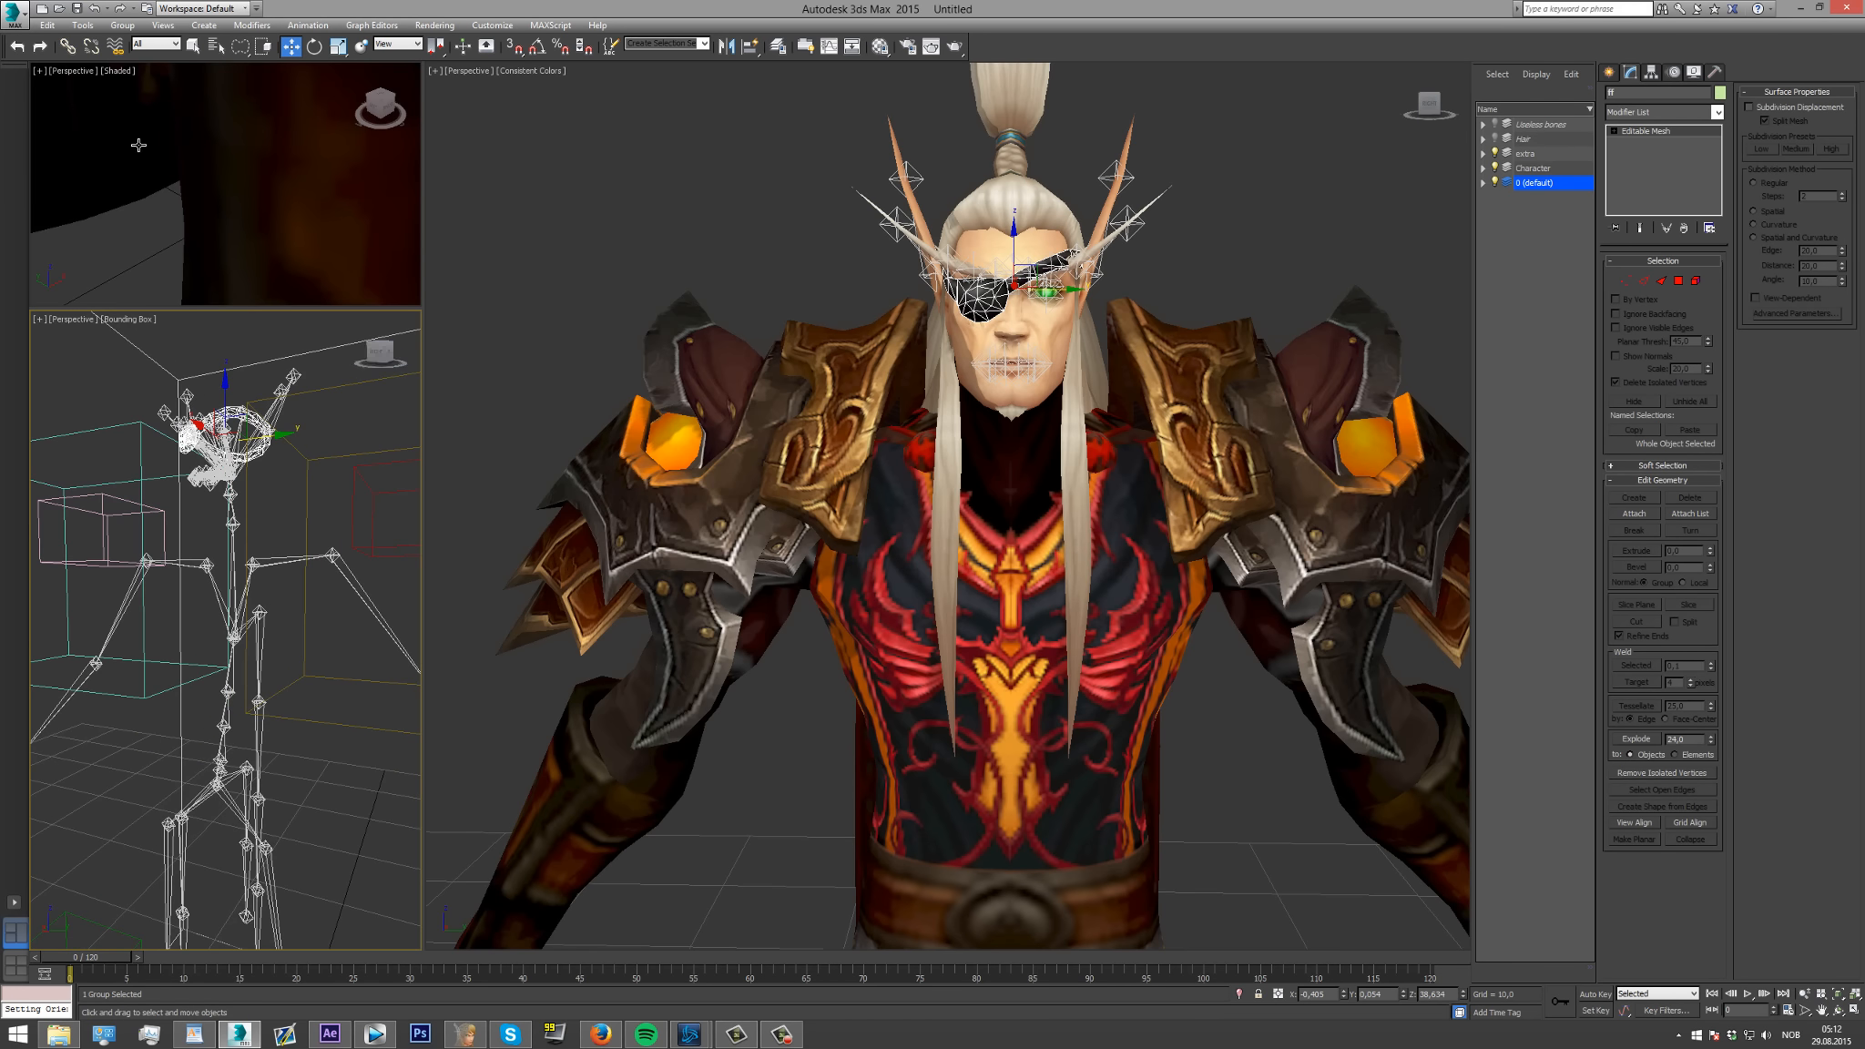
pyautogui.click(68, 45)
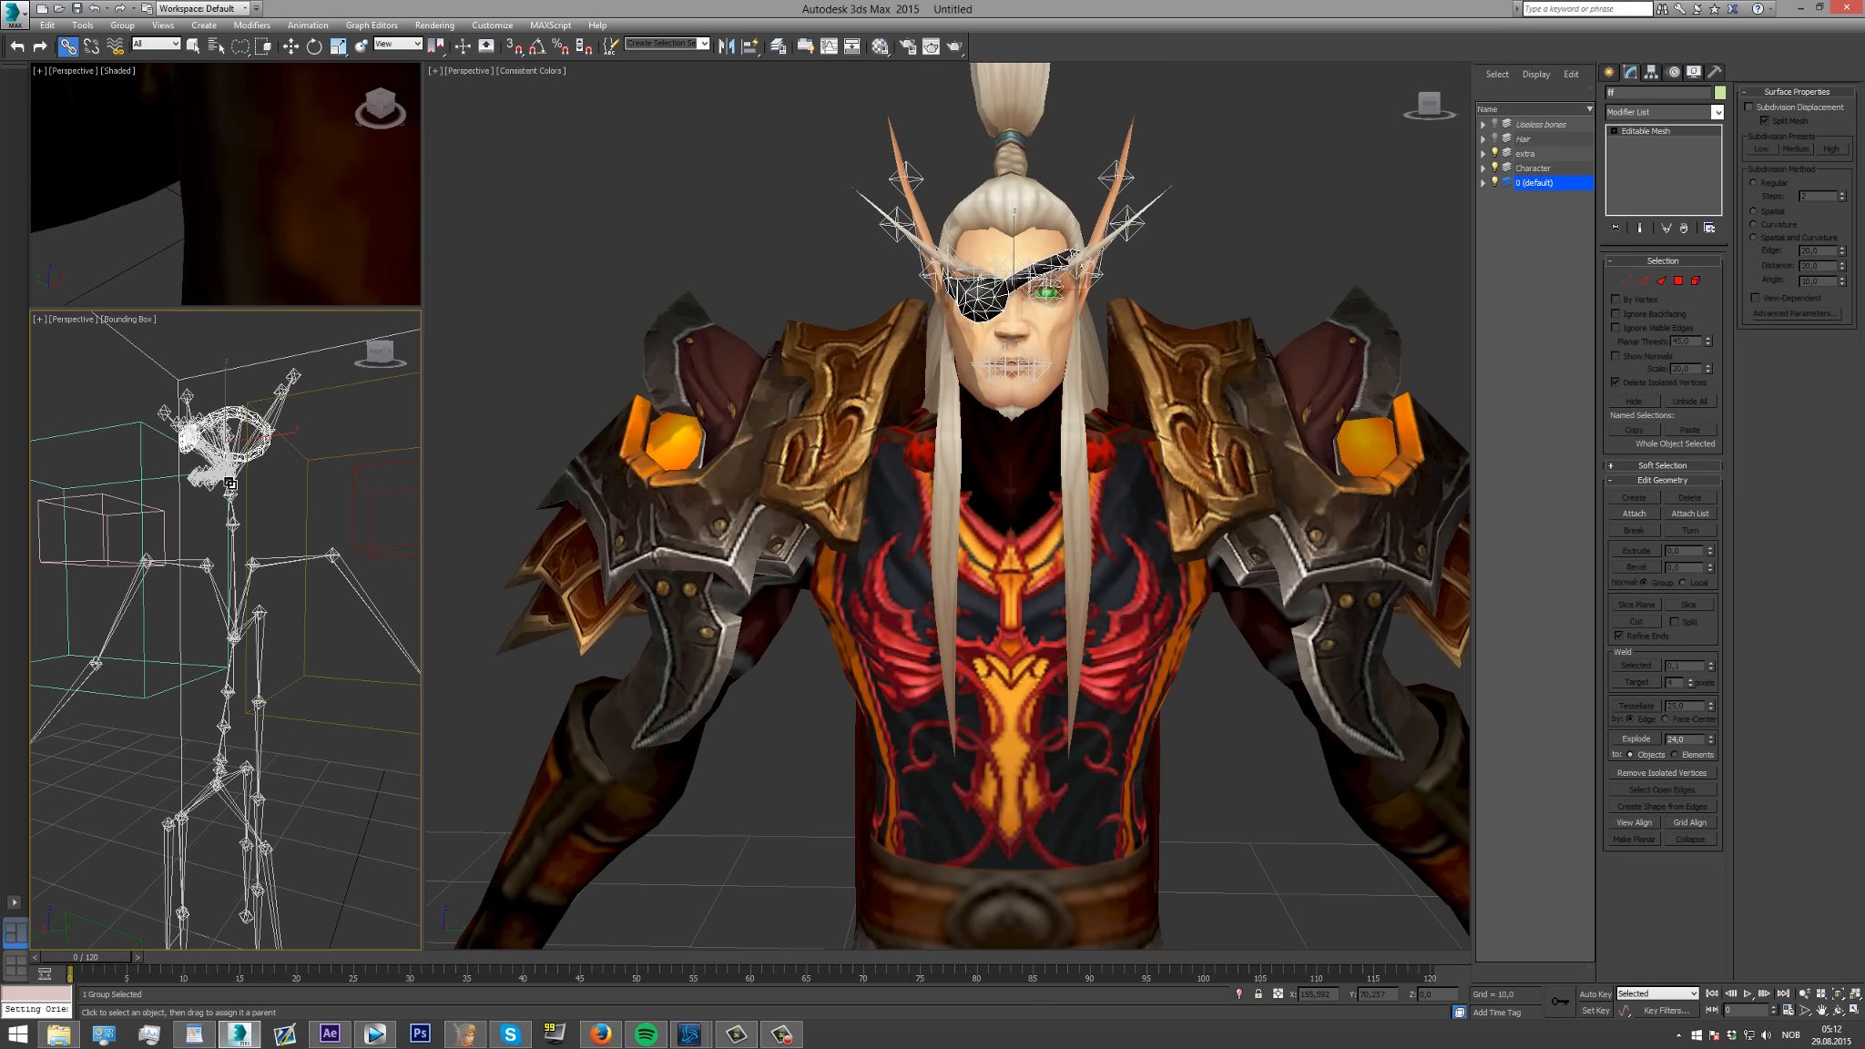
pyautogui.moveTo(230, 484); pyautogui.dragTo(229, 486)
# Test-rotate the neck bone to check that the eyepatch follows the head, and undo the rotation.
pyautogui.click(233, 539)
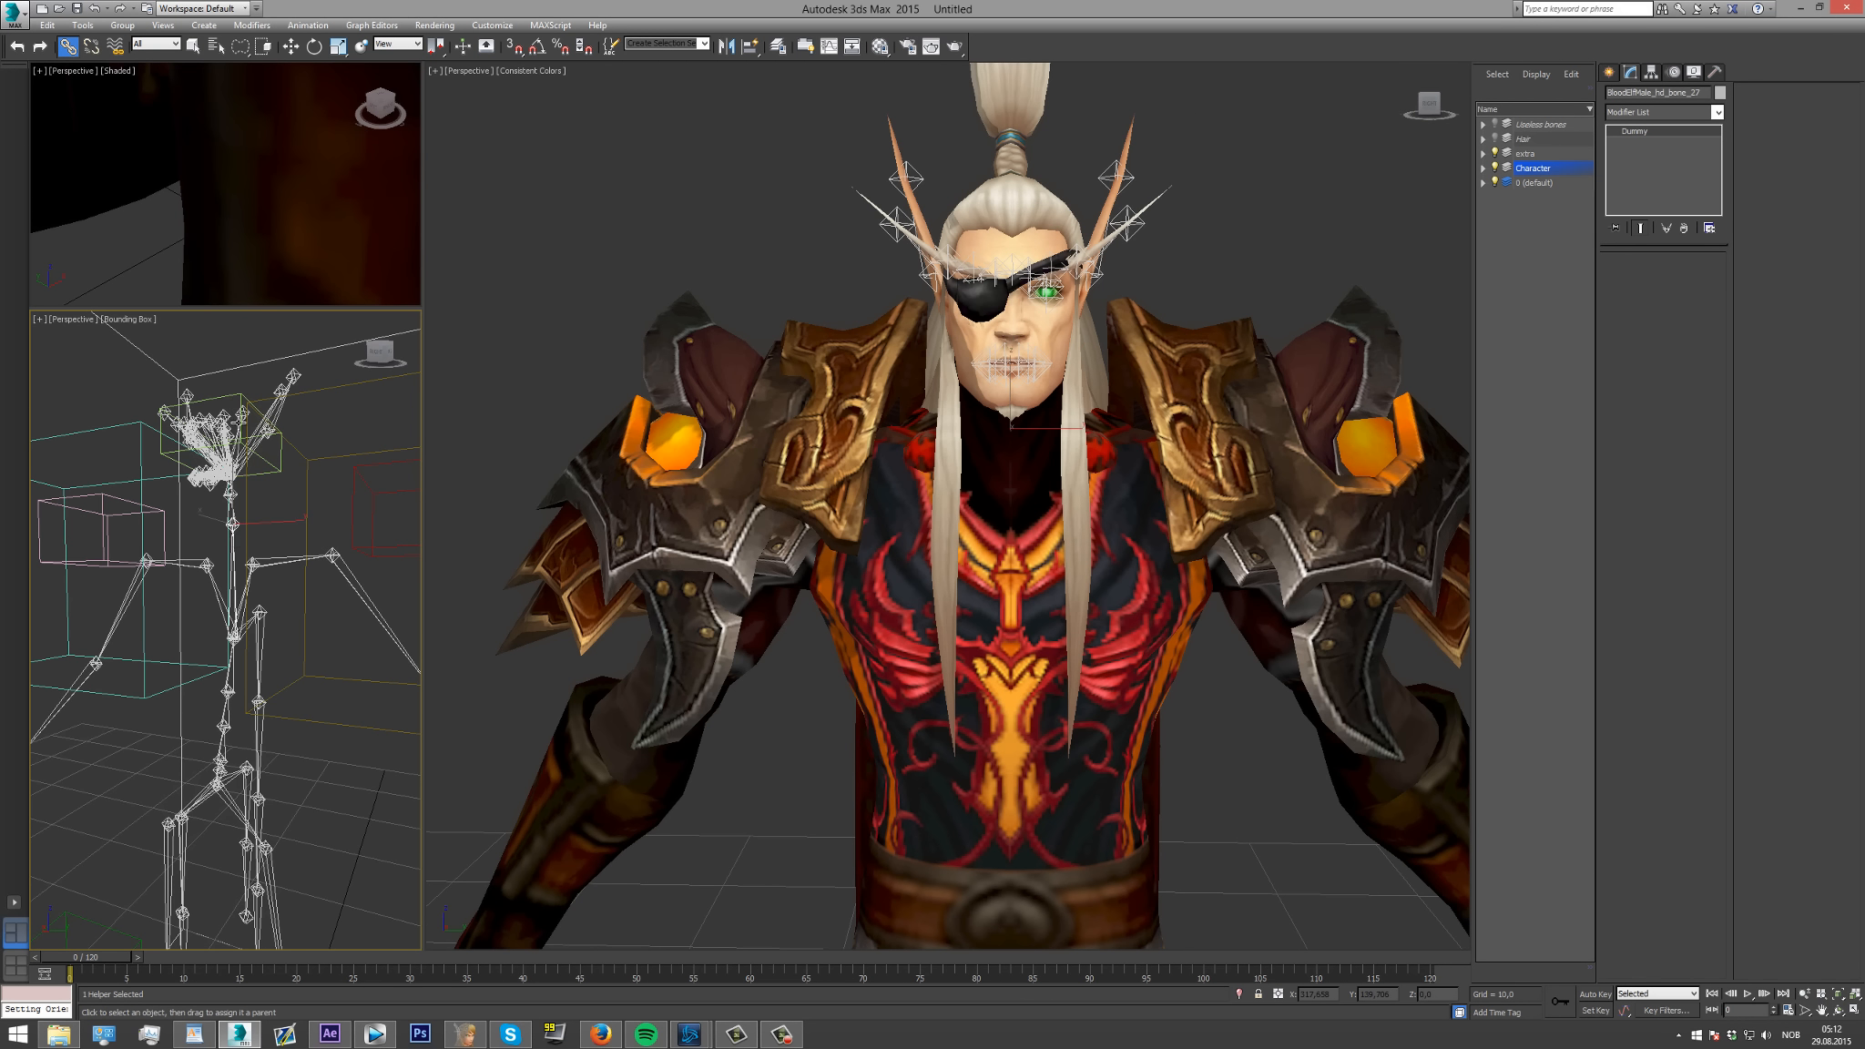
pyautogui.click(316, 47)
pyautogui.moveTo(228, 556)
pyautogui.mouseDown()
pyautogui.moveTo(210, 530)
pyautogui.moveTo(236, 542)
pyautogui.mouseUp()
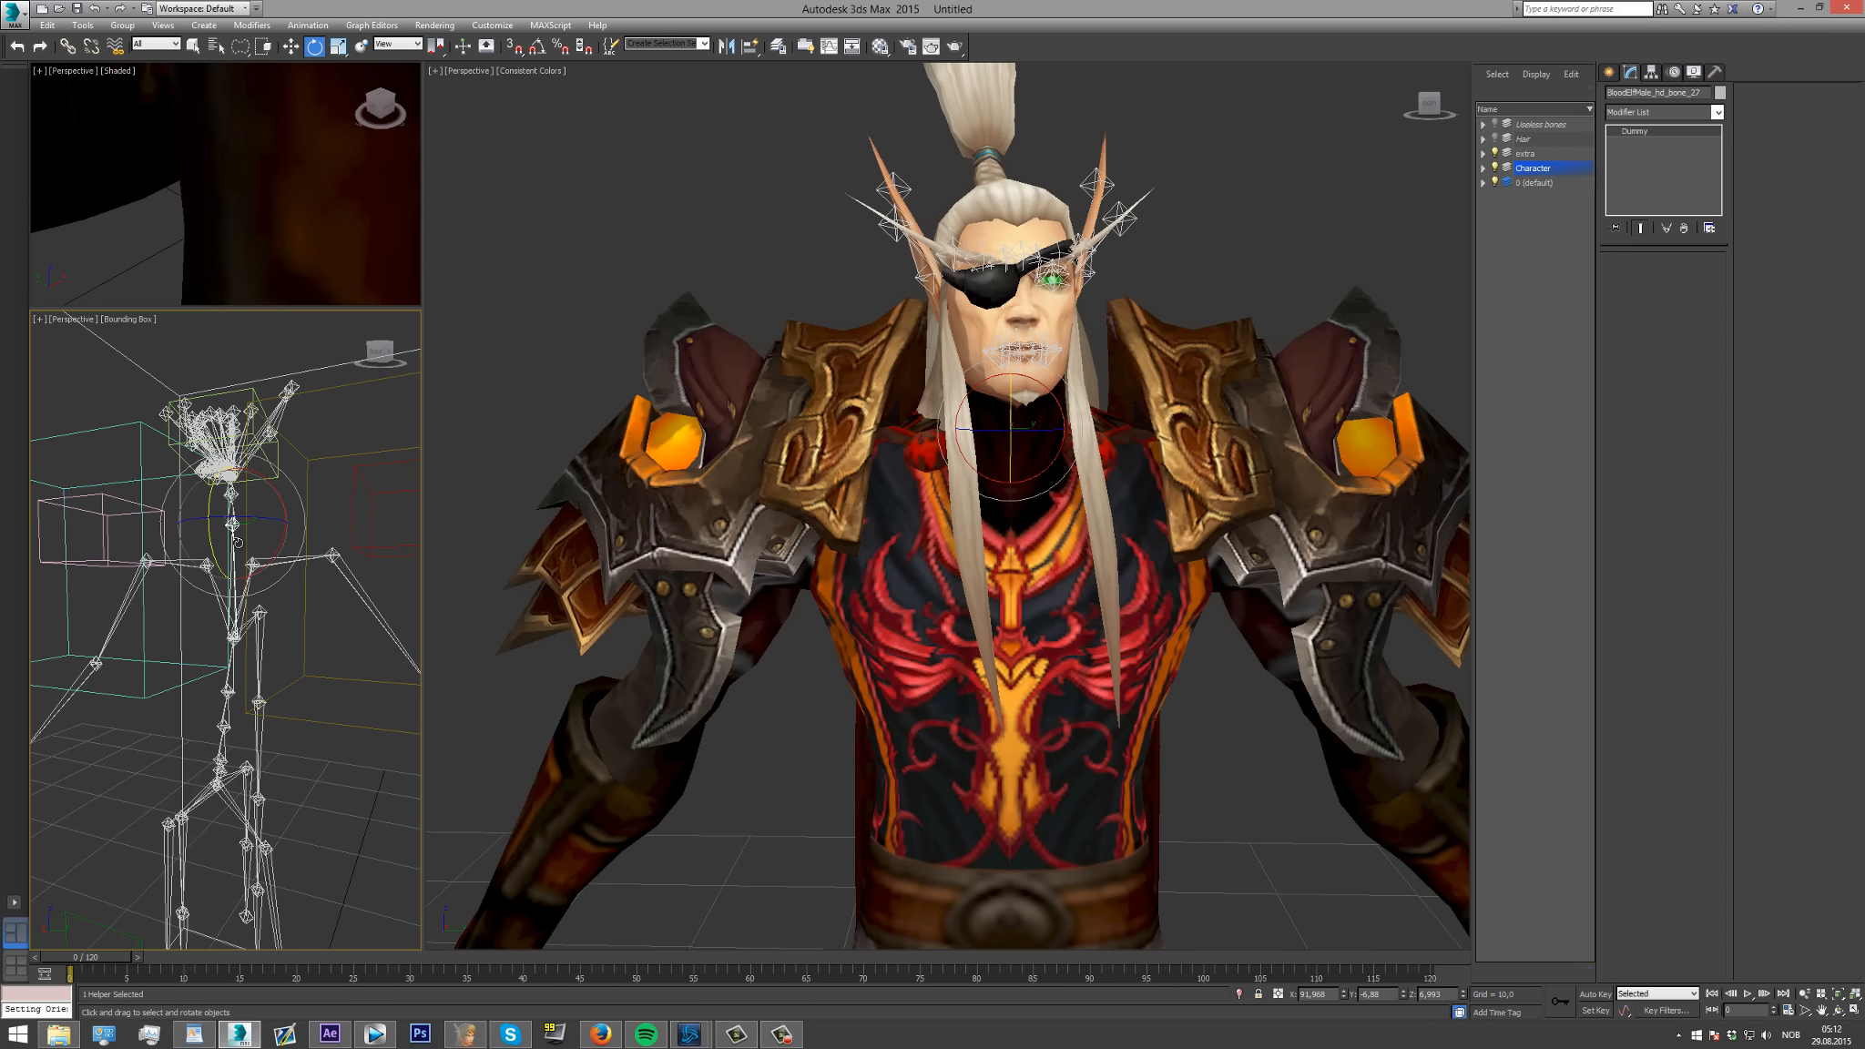
pyautogui.hotkey('ctrl', 'z')
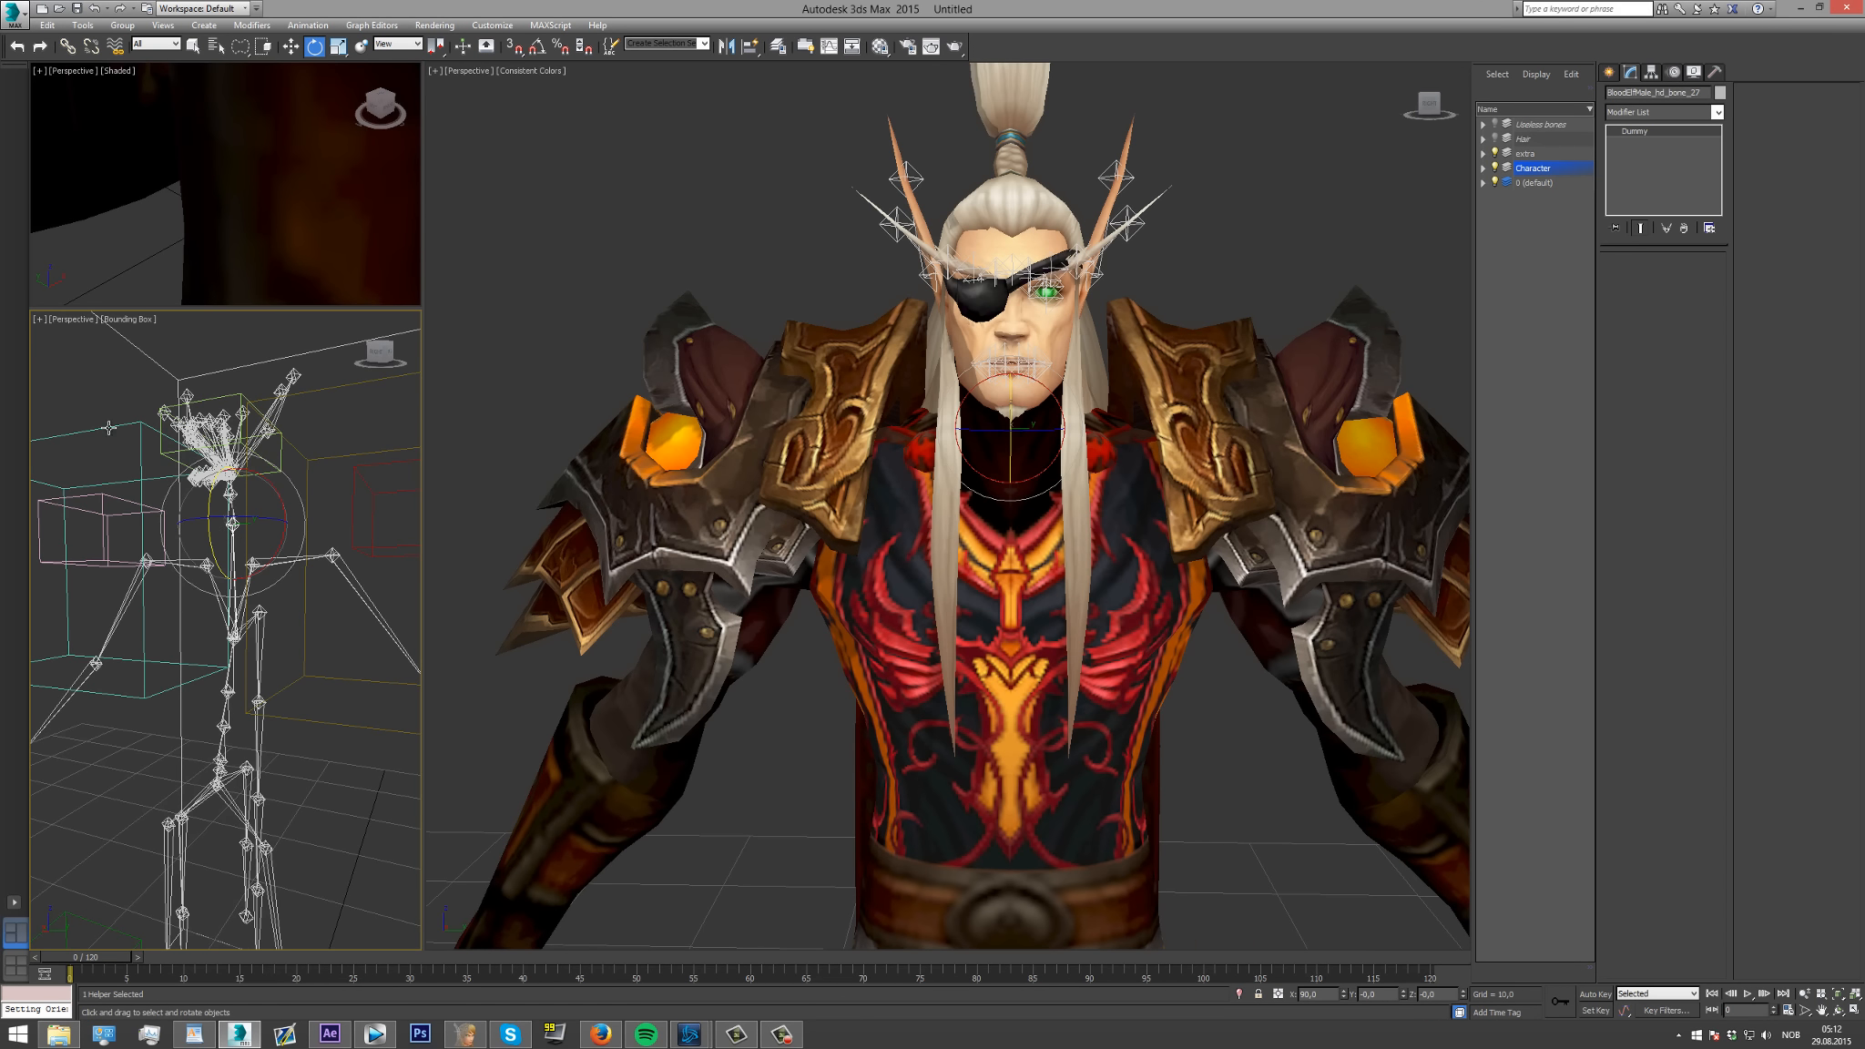
# Select the right shoulder armour group, test-rotate the right collarbone bone, and undo the rotation.
pyautogui.click(108, 428)
pyautogui.click(380, 352)
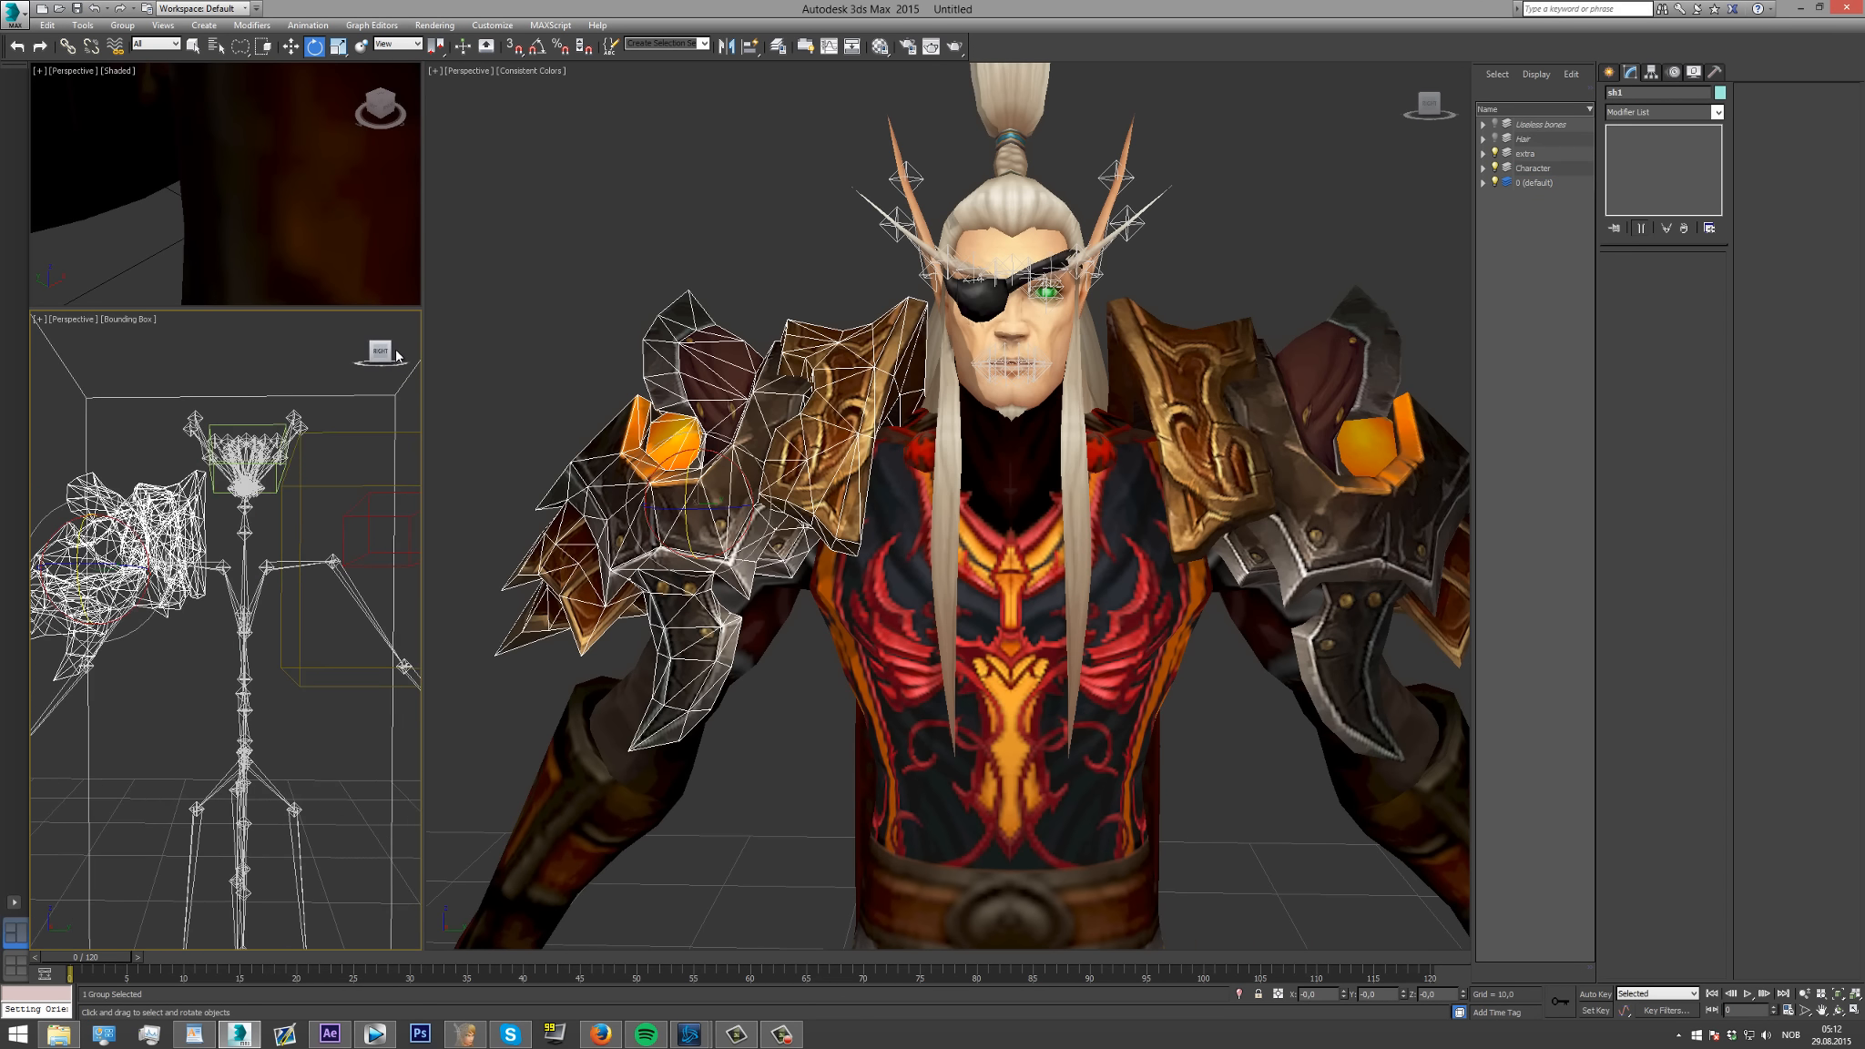
pyautogui.scroll(4, 193, 508)
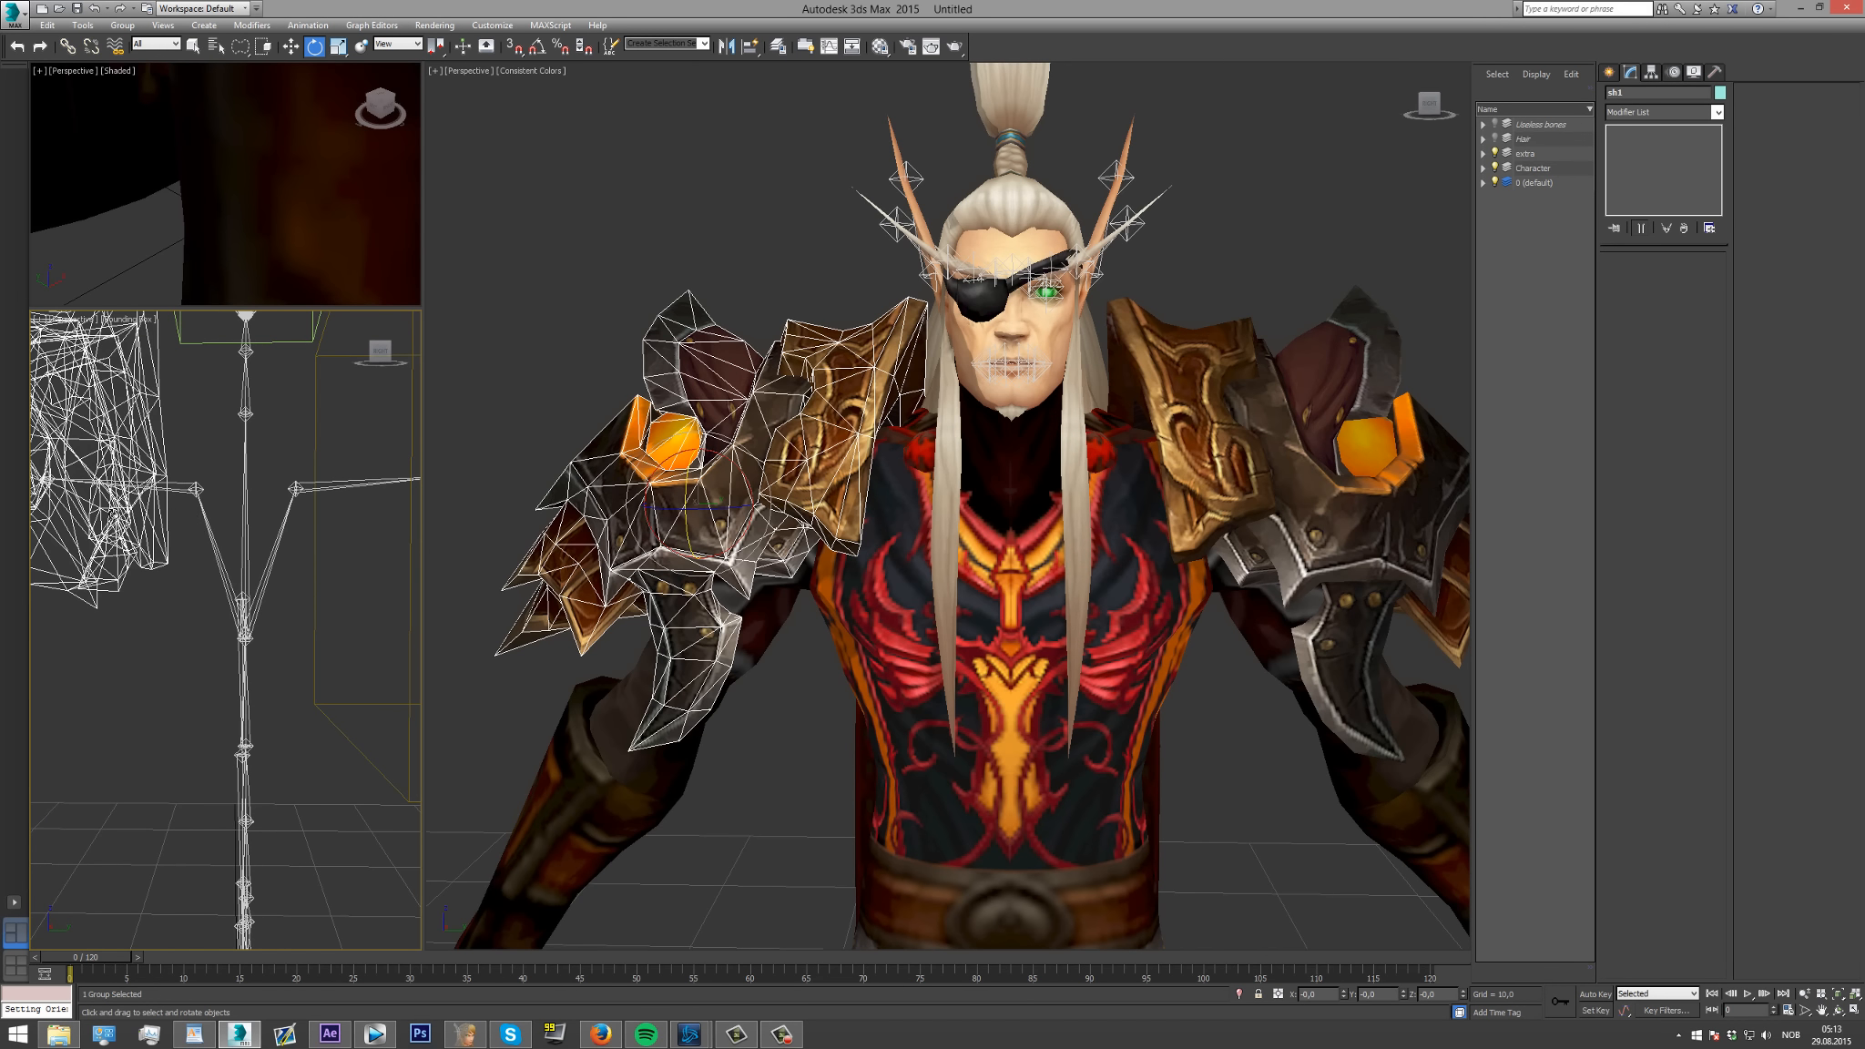
pyautogui.click(291, 45)
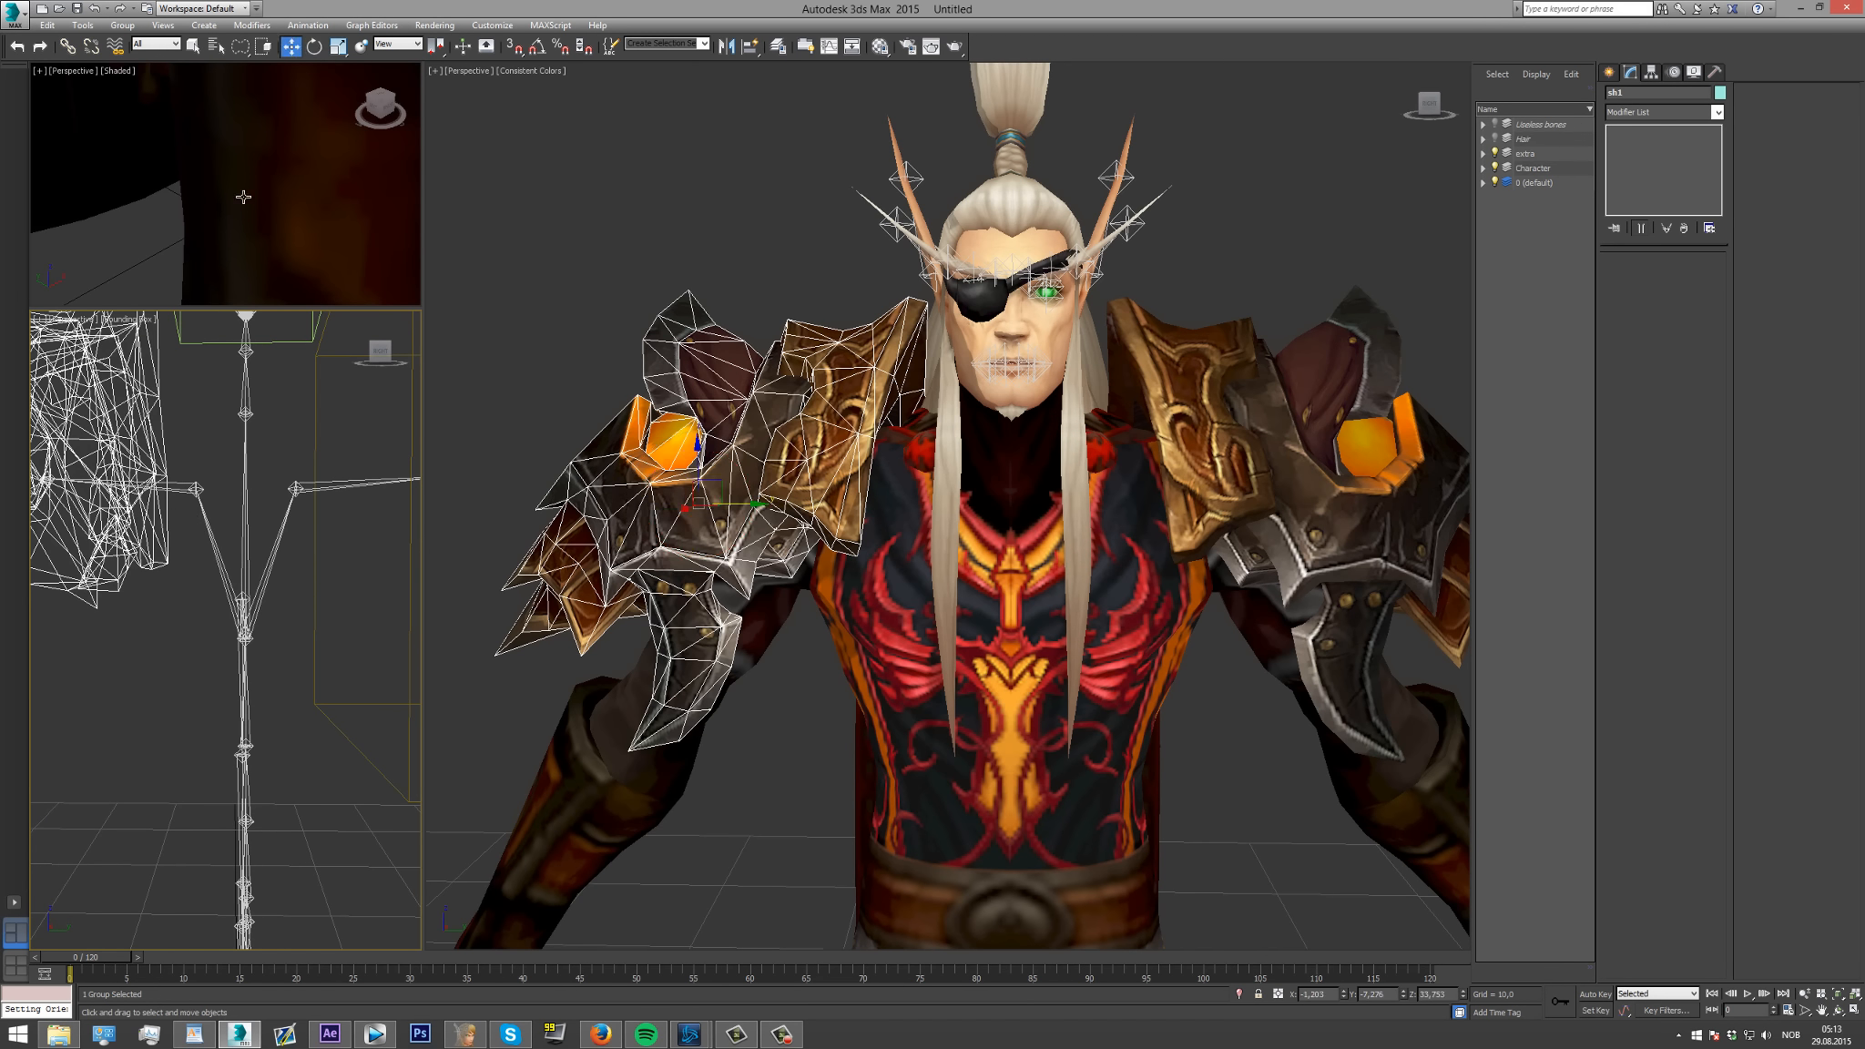
pyautogui.click(216, 549)
pyautogui.click(314, 46)
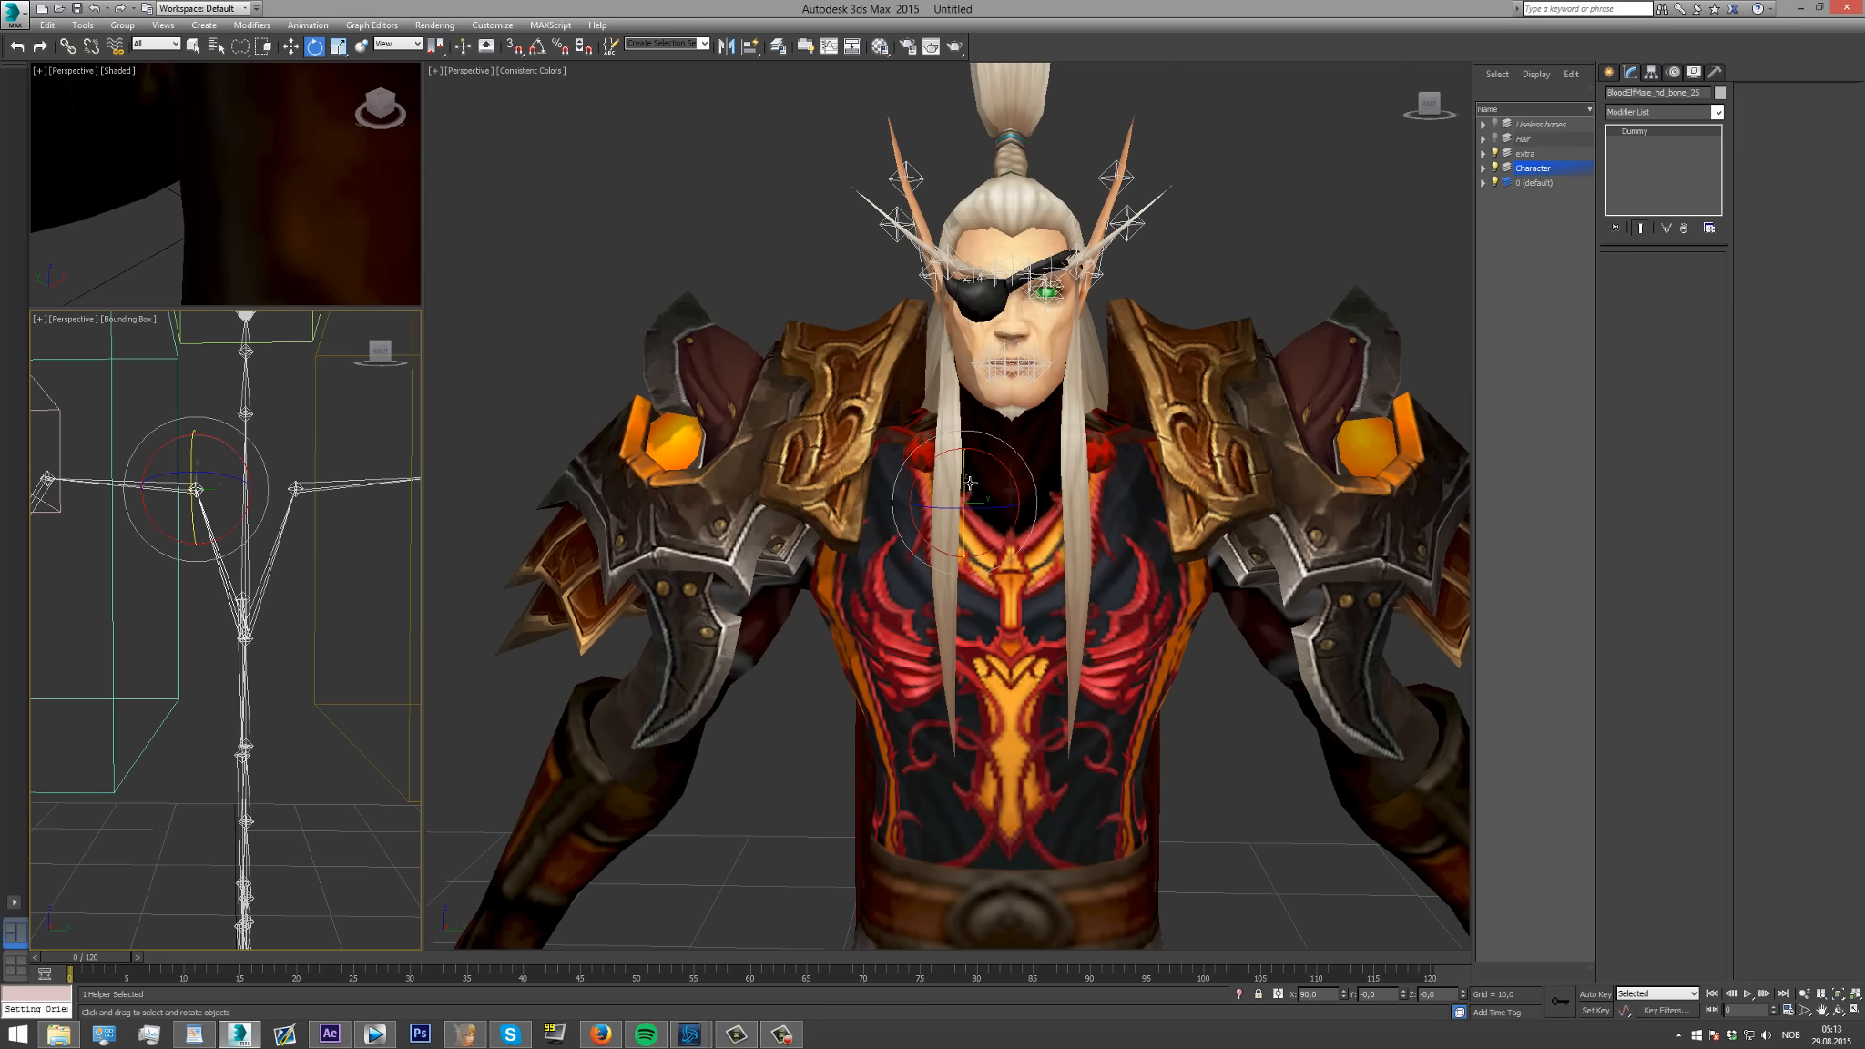
pyautogui.moveTo(970, 483)
pyautogui.mouseDown()
pyautogui.moveTo(966, 508)
pyautogui.moveTo(963, 480)
pyautogui.mouseUp()
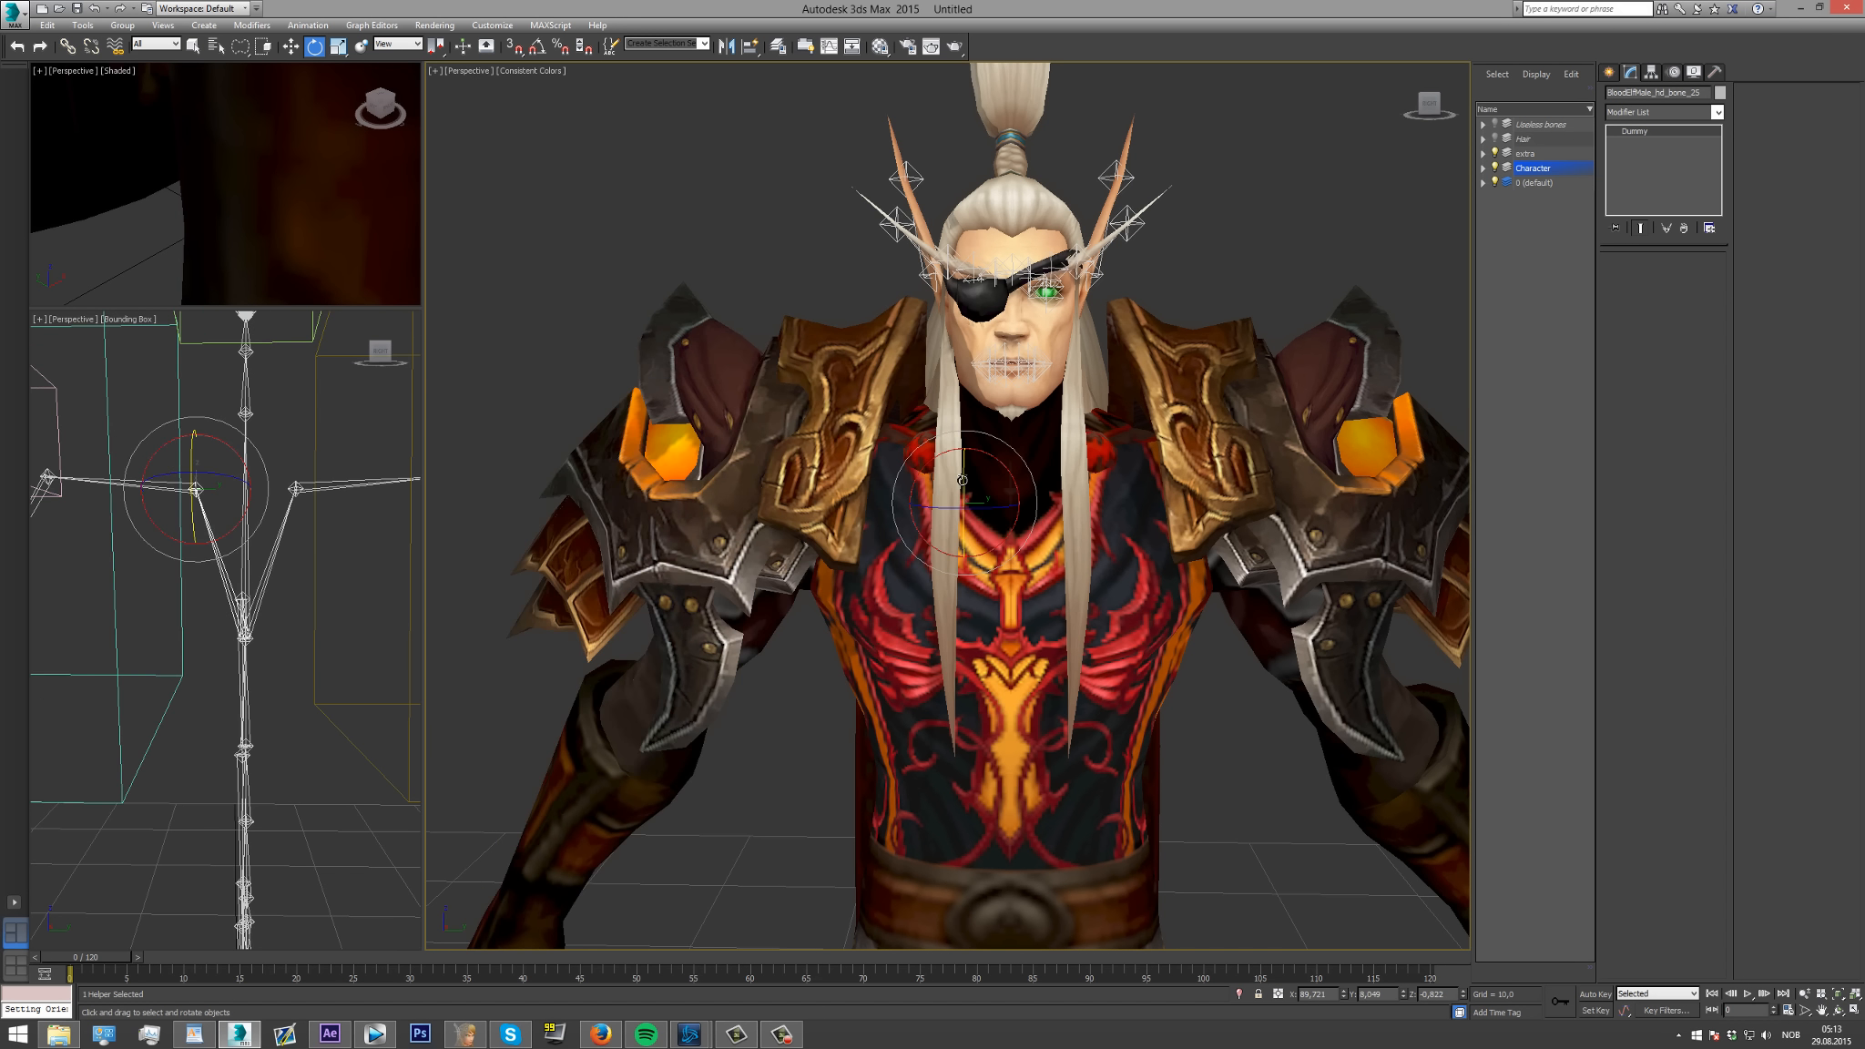
pyautogui.hotkey('ctrl', 'z')
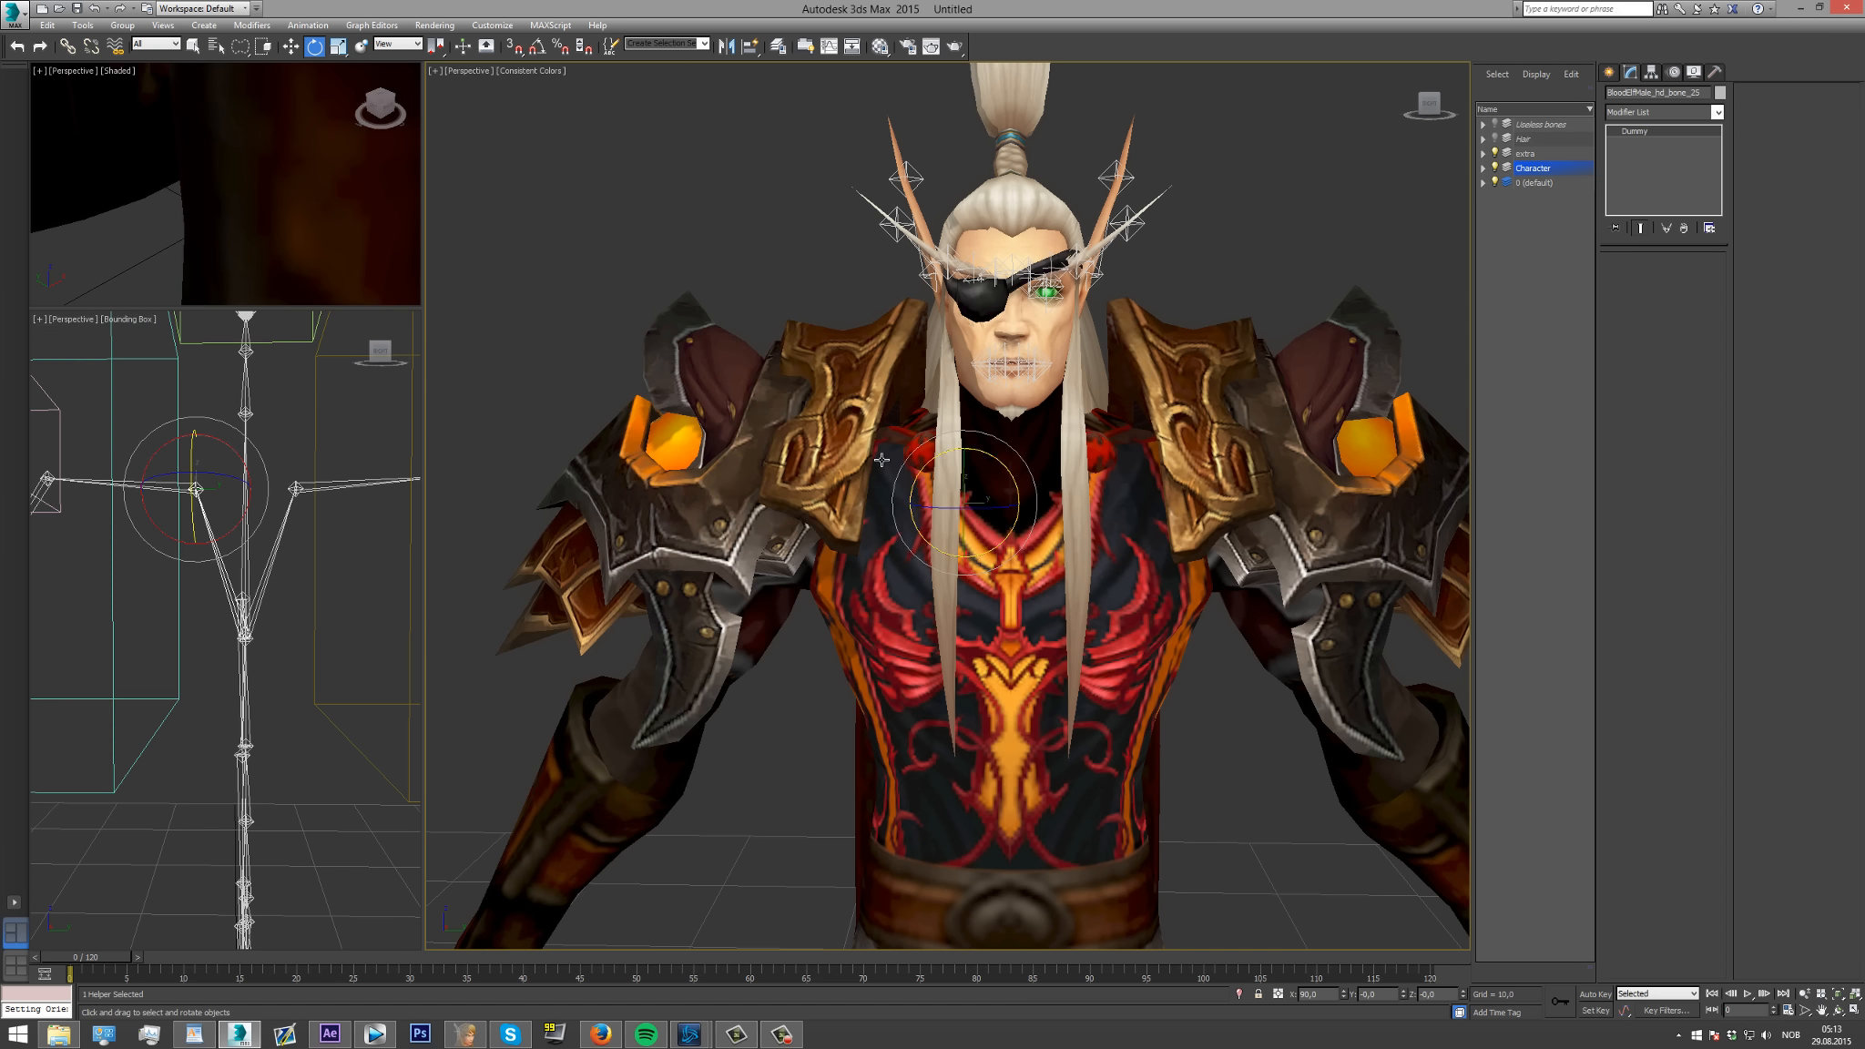
# Link the right shoulder armour group to the rigged character's right collarbone bone.
pyautogui.click(376, 354)
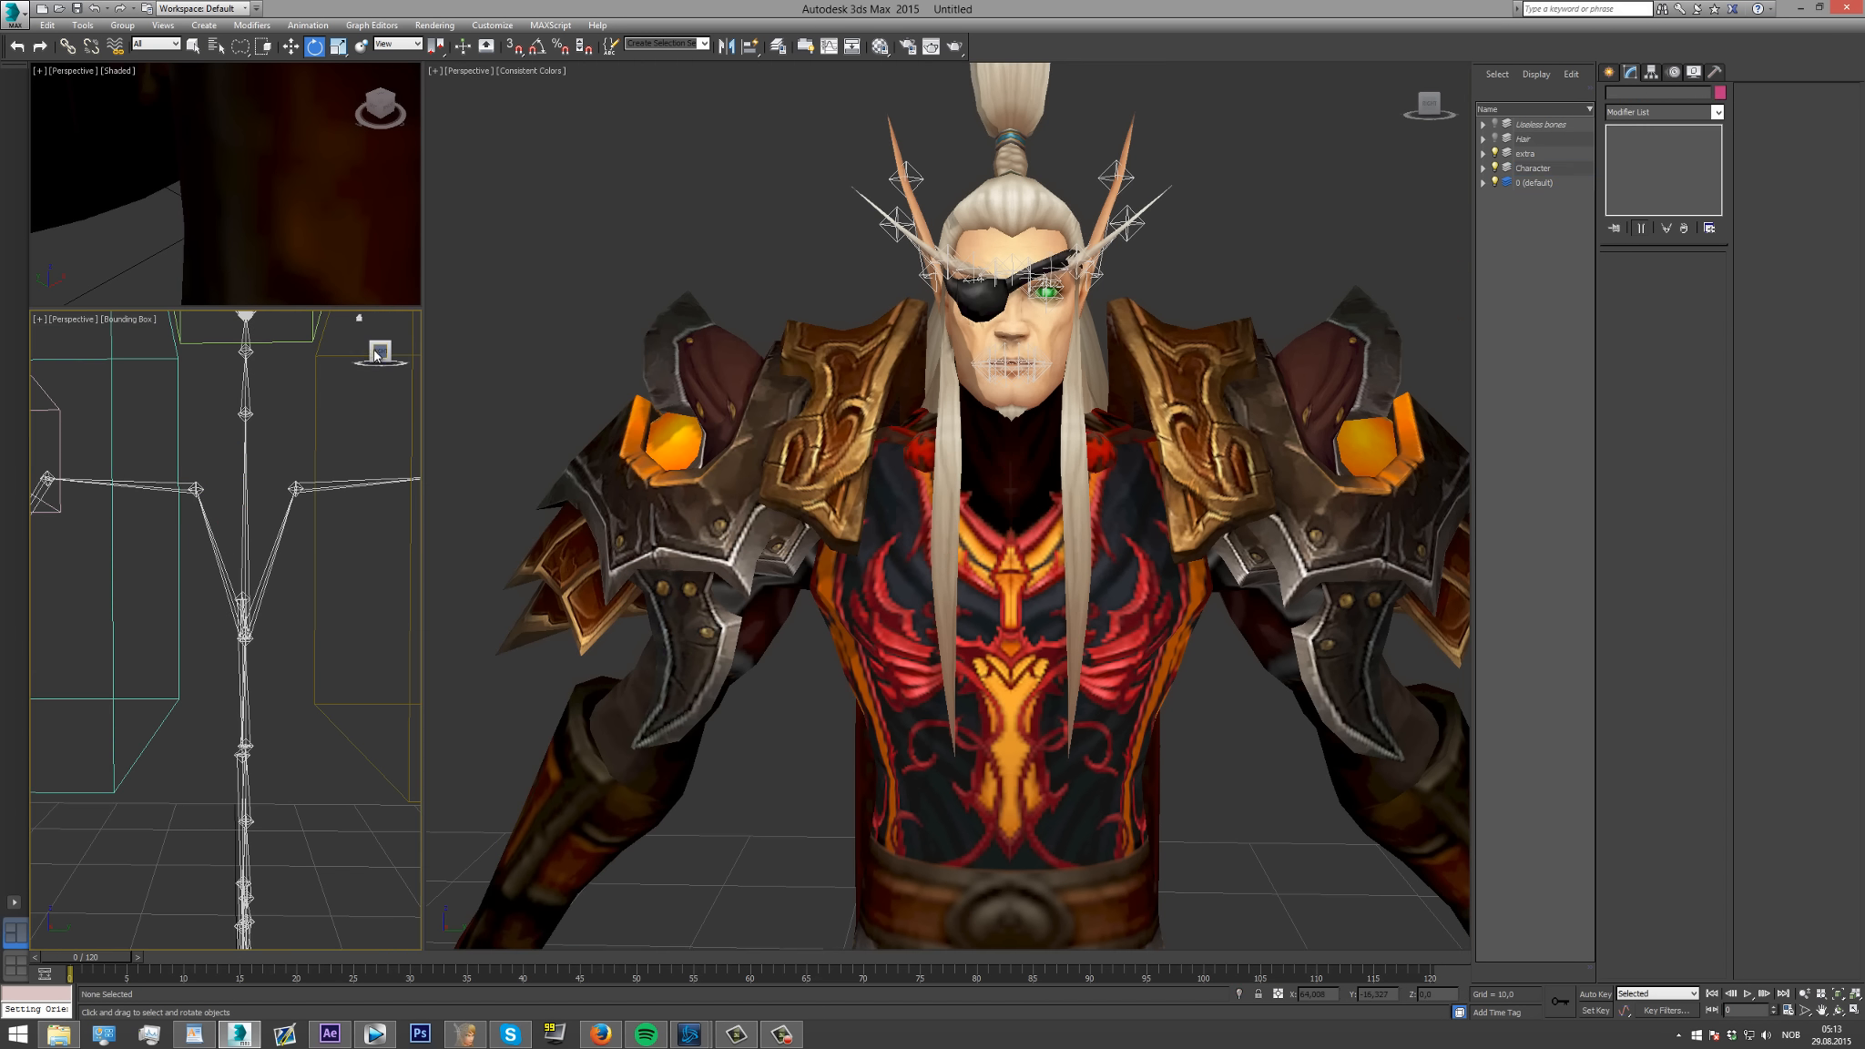
pyautogui.moveTo(374, 355); pyautogui.dragTo(313, 416)
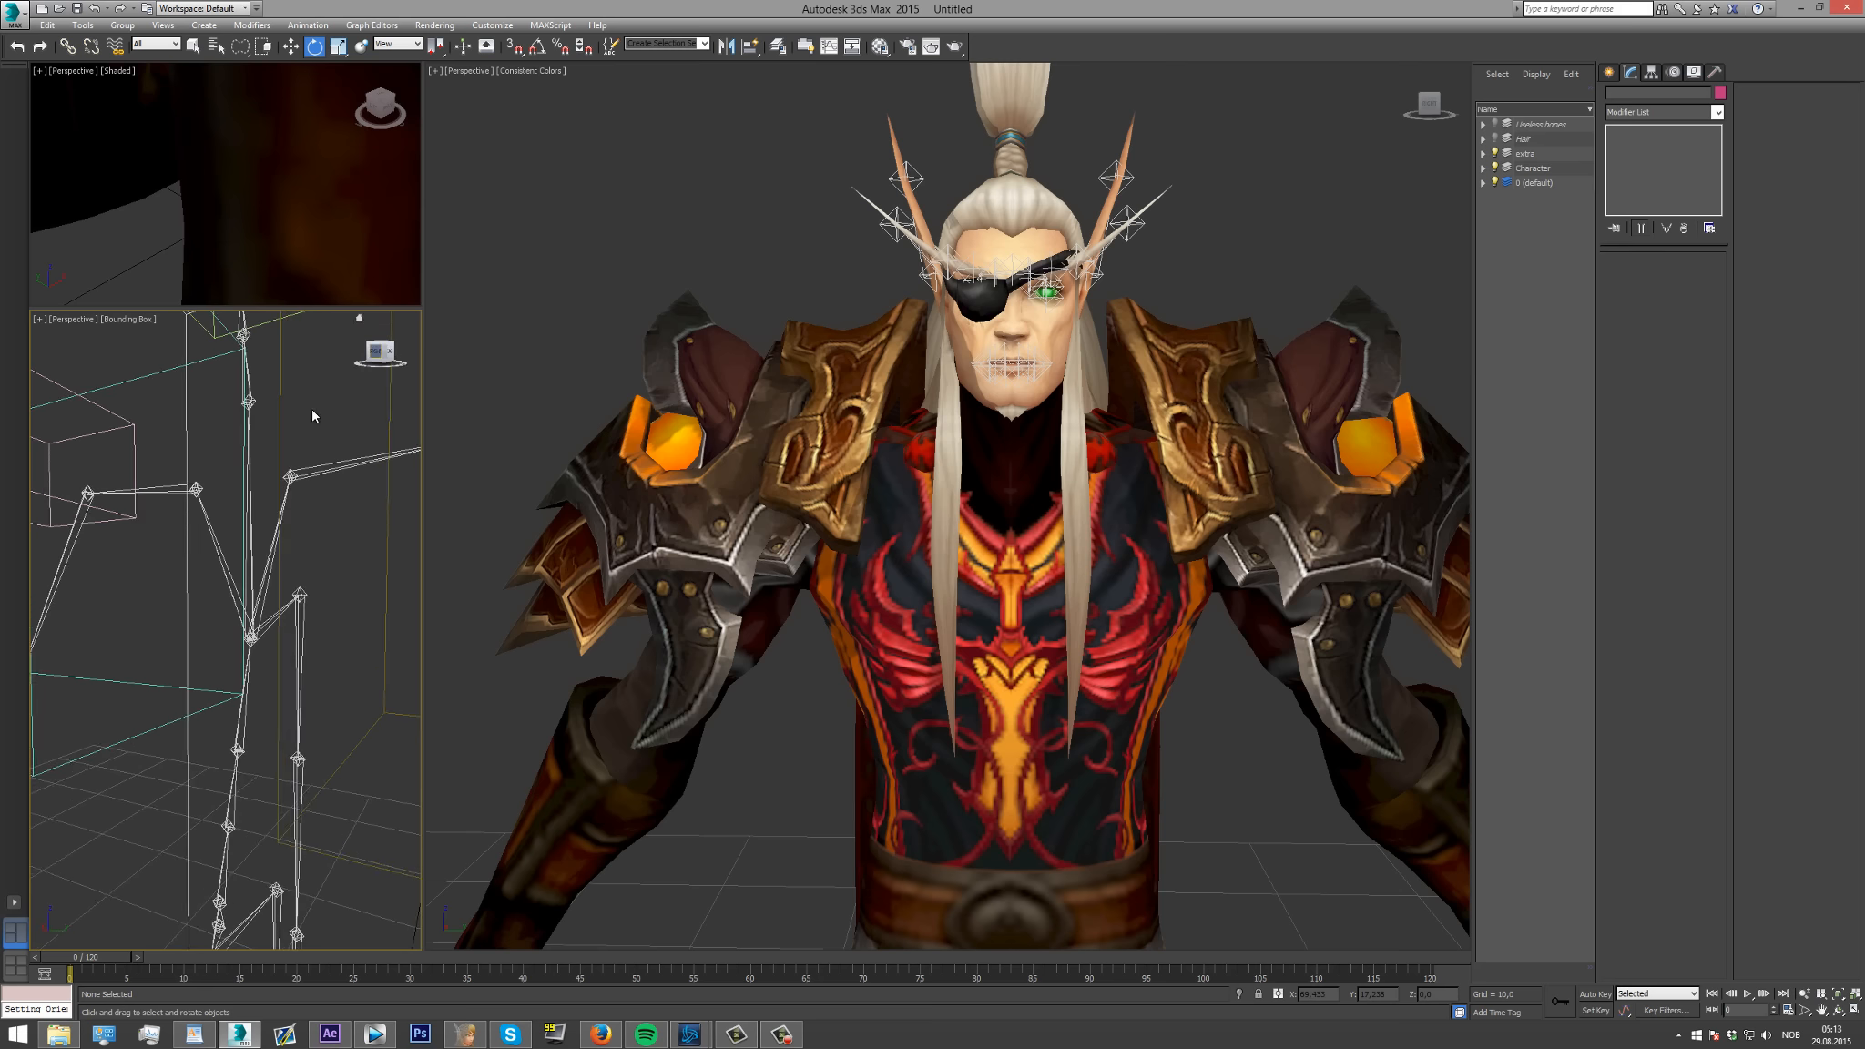
pyautogui.click(121, 383)
pyautogui.click(68, 46)
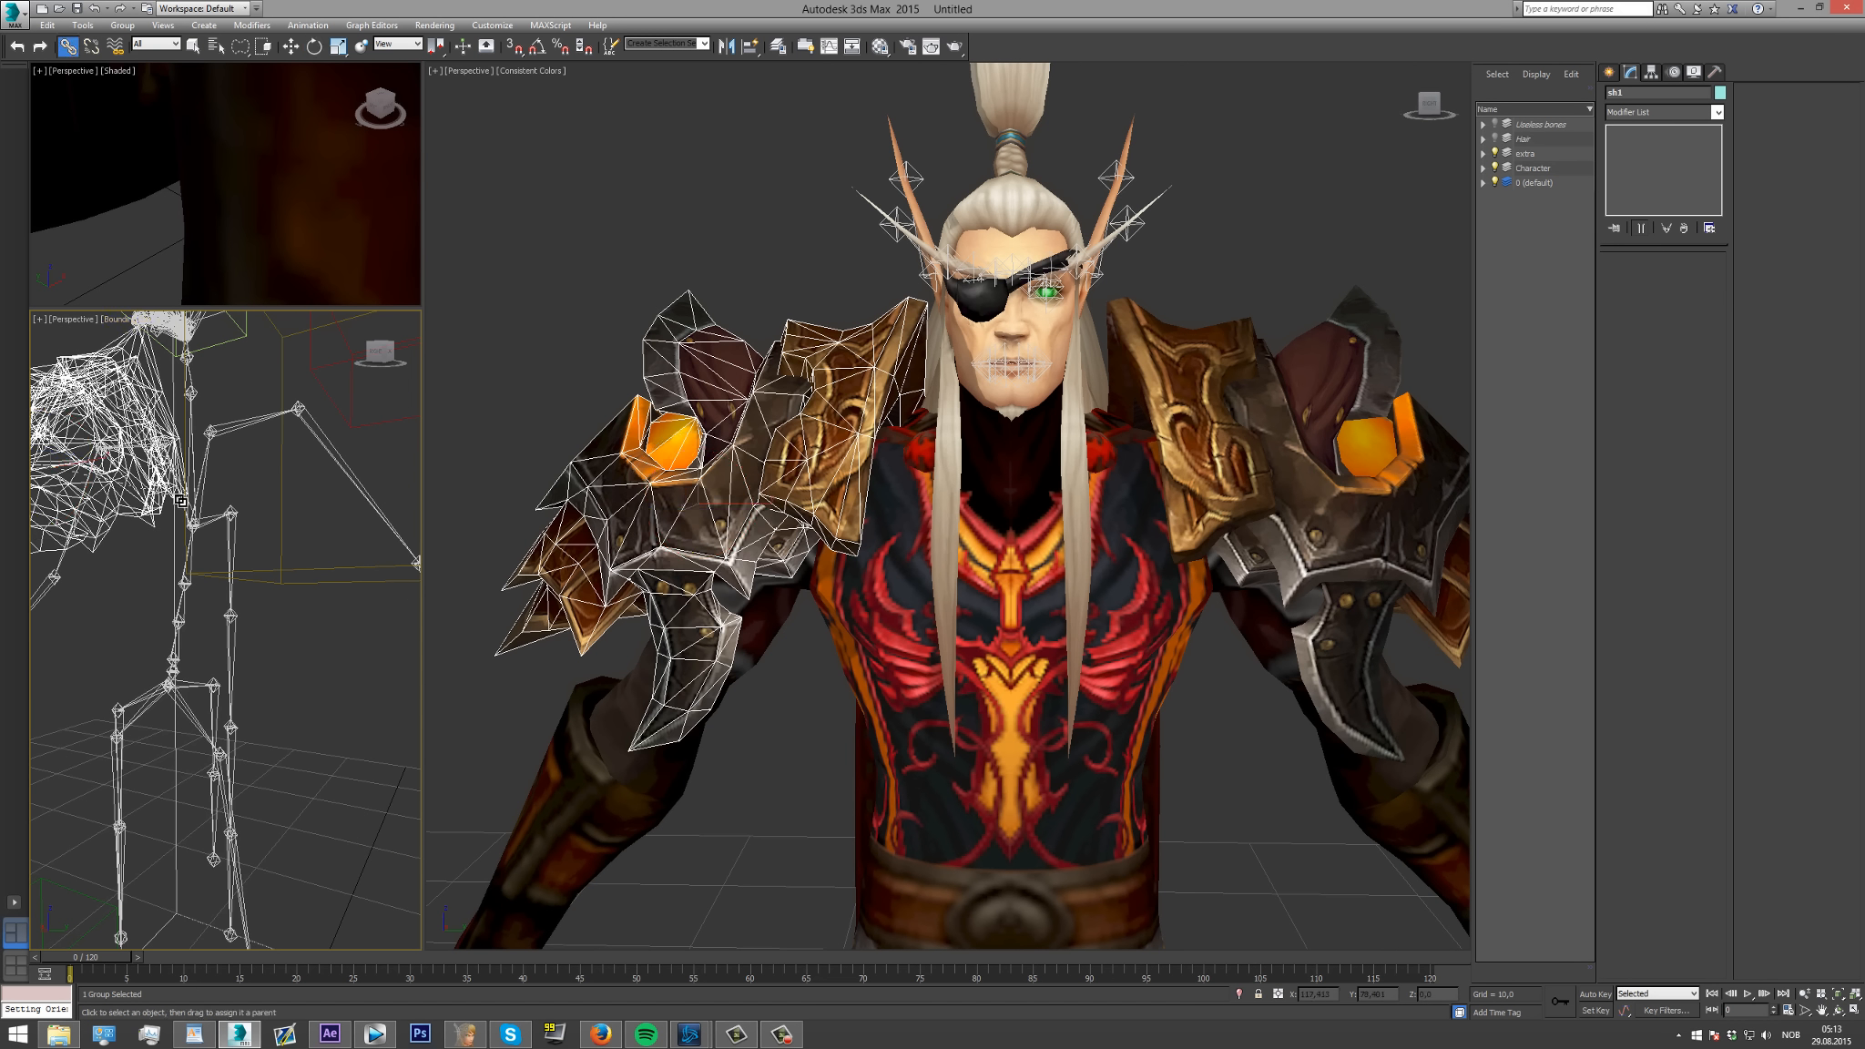
pyautogui.moveTo(381, 355); pyautogui.dragTo(394, 360)
pyautogui.click(174, 472)
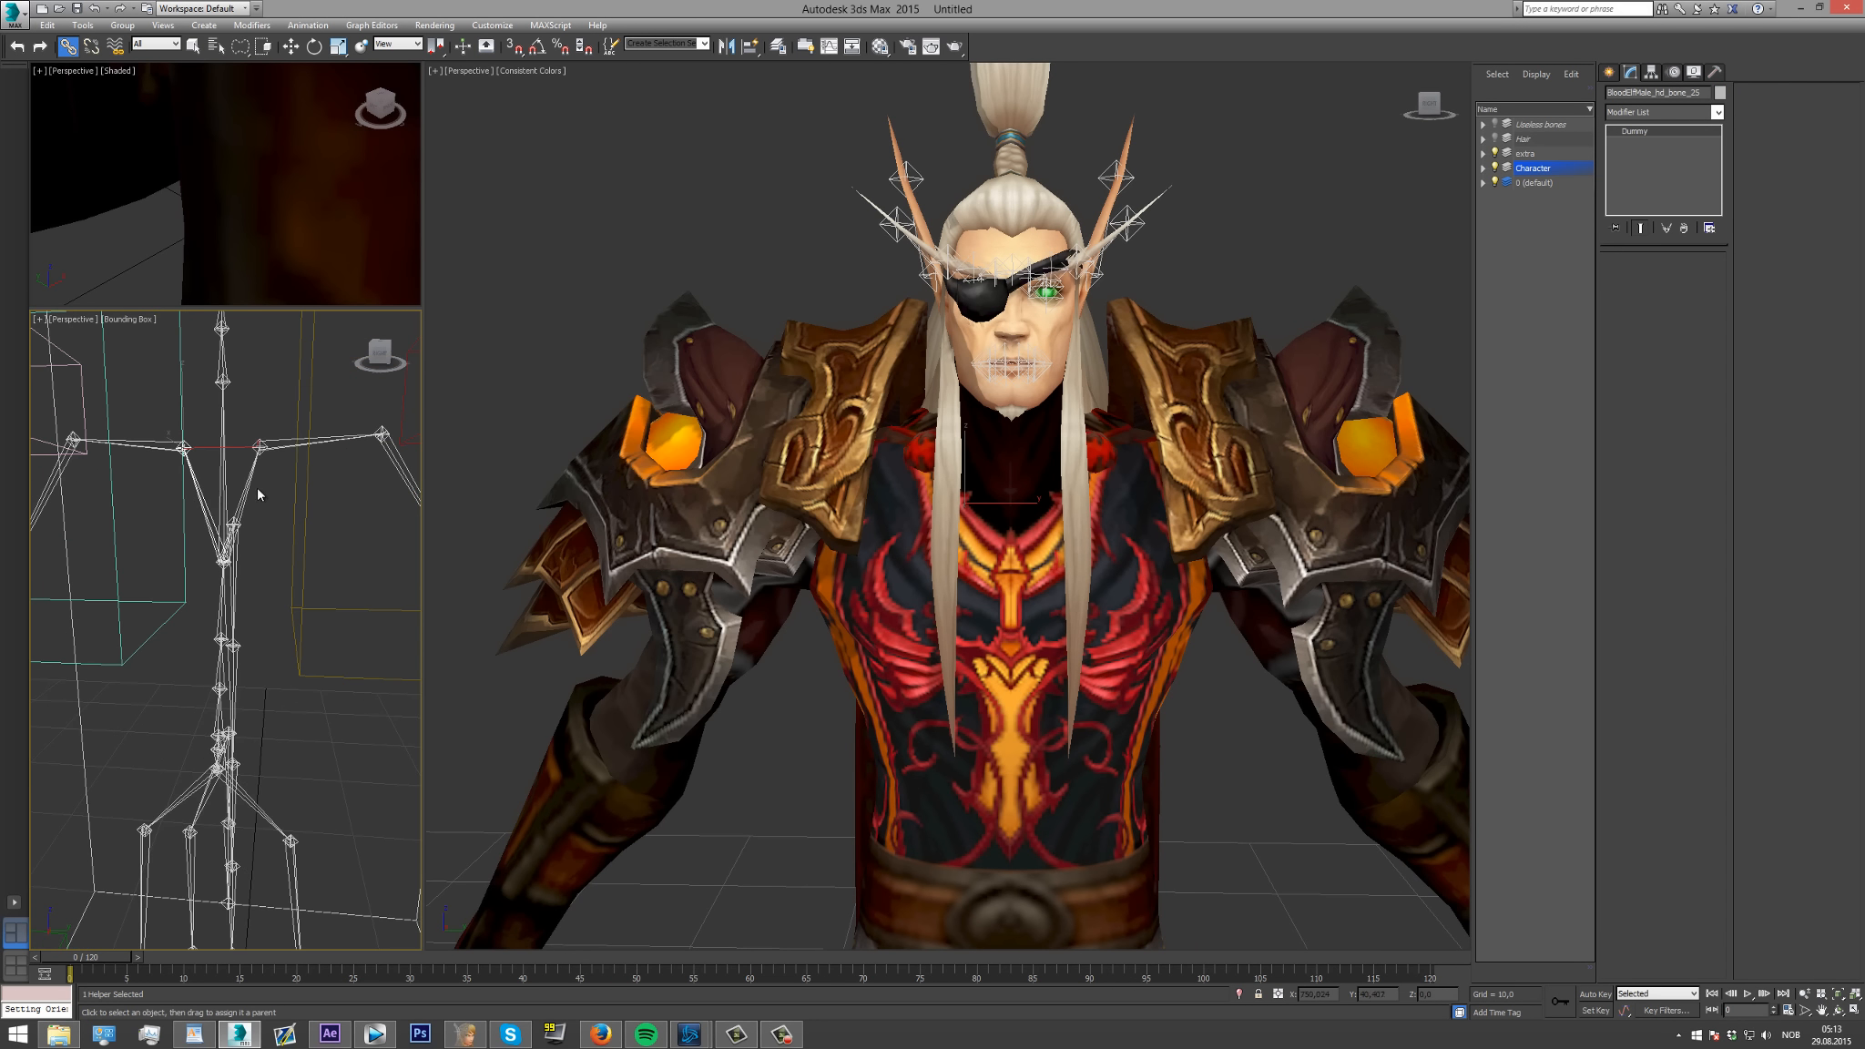
# Test-rotate the right upper-arm bone and the right collarbone bone to check that the shoulder armour follows, and undo the collarbone rotation.
pyautogui.click(146, 443)
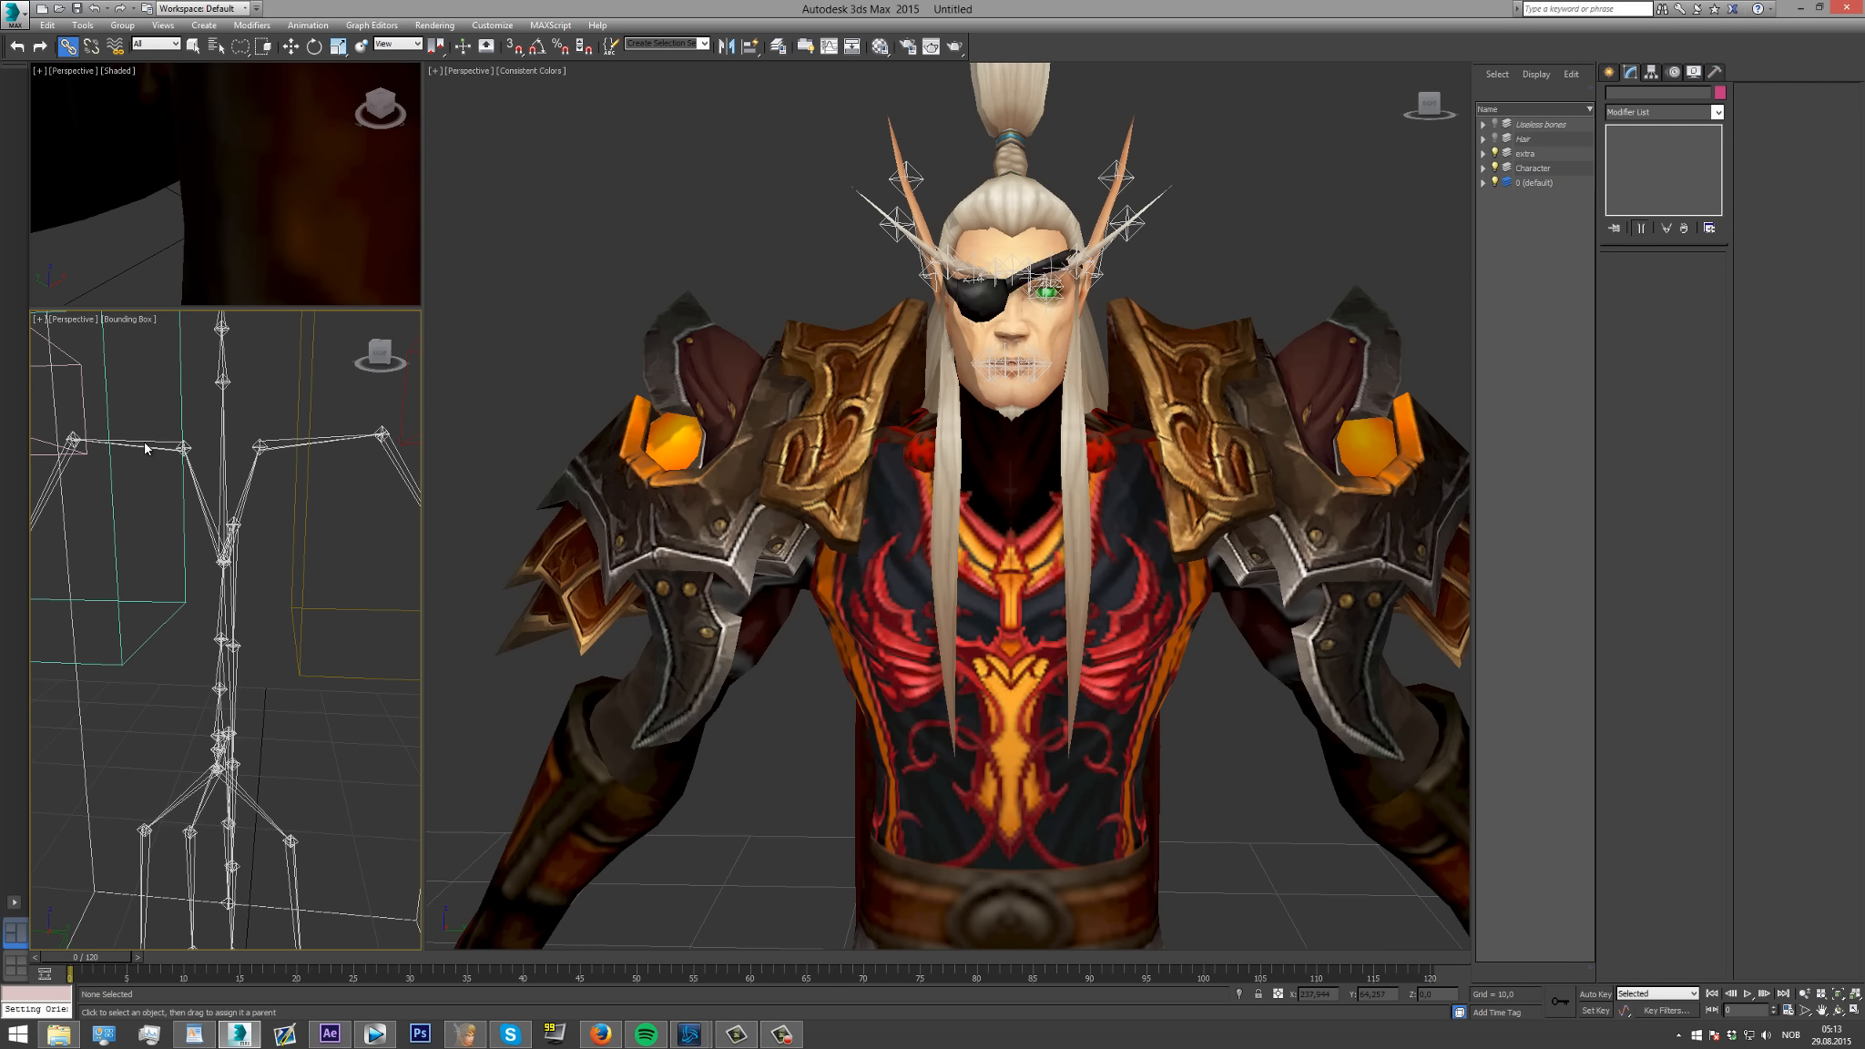
pyautogui.click(156, 444)
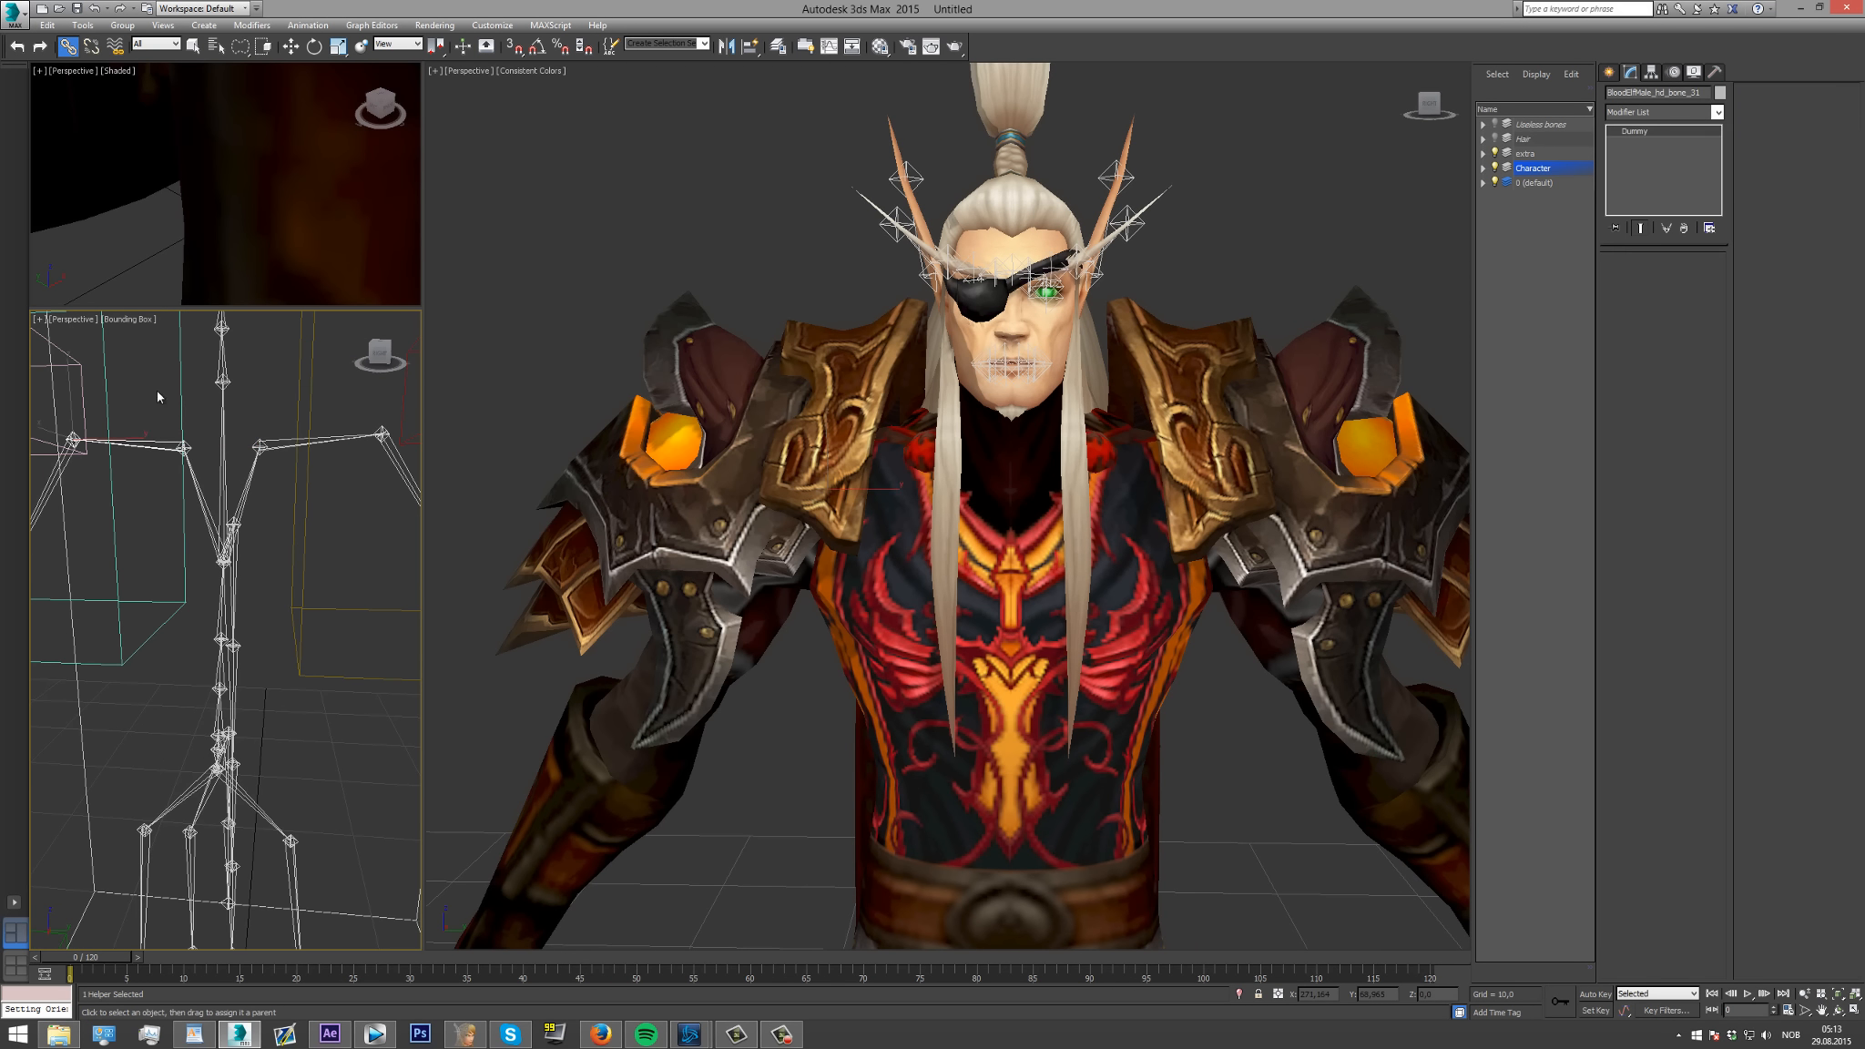
pyautogui.click(315, 45)
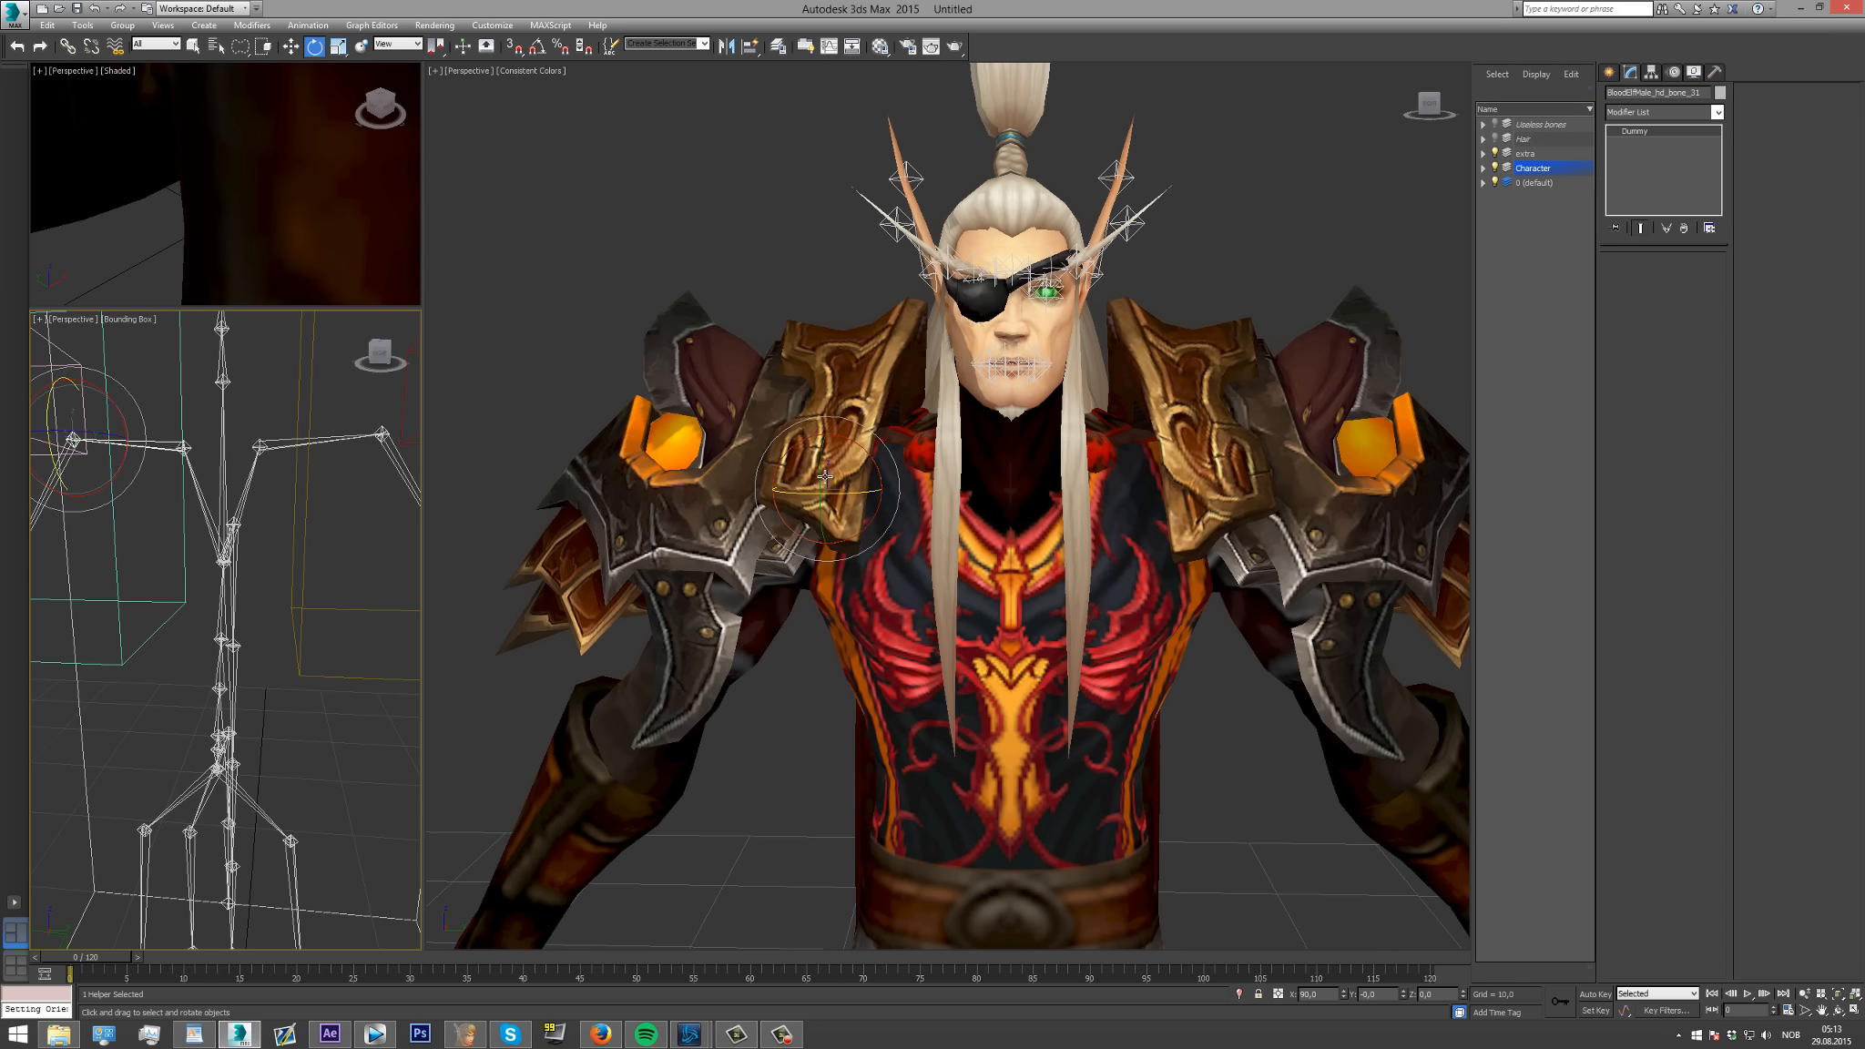
pyautogui.moveTo(840, 476)
pyautogui.mouseDown()
pyautogui.moveTo(851, 492)
pyautogui.moveTo(829, 481)
pyautogui.mouseUp()
pyautogui.click(193, 473)
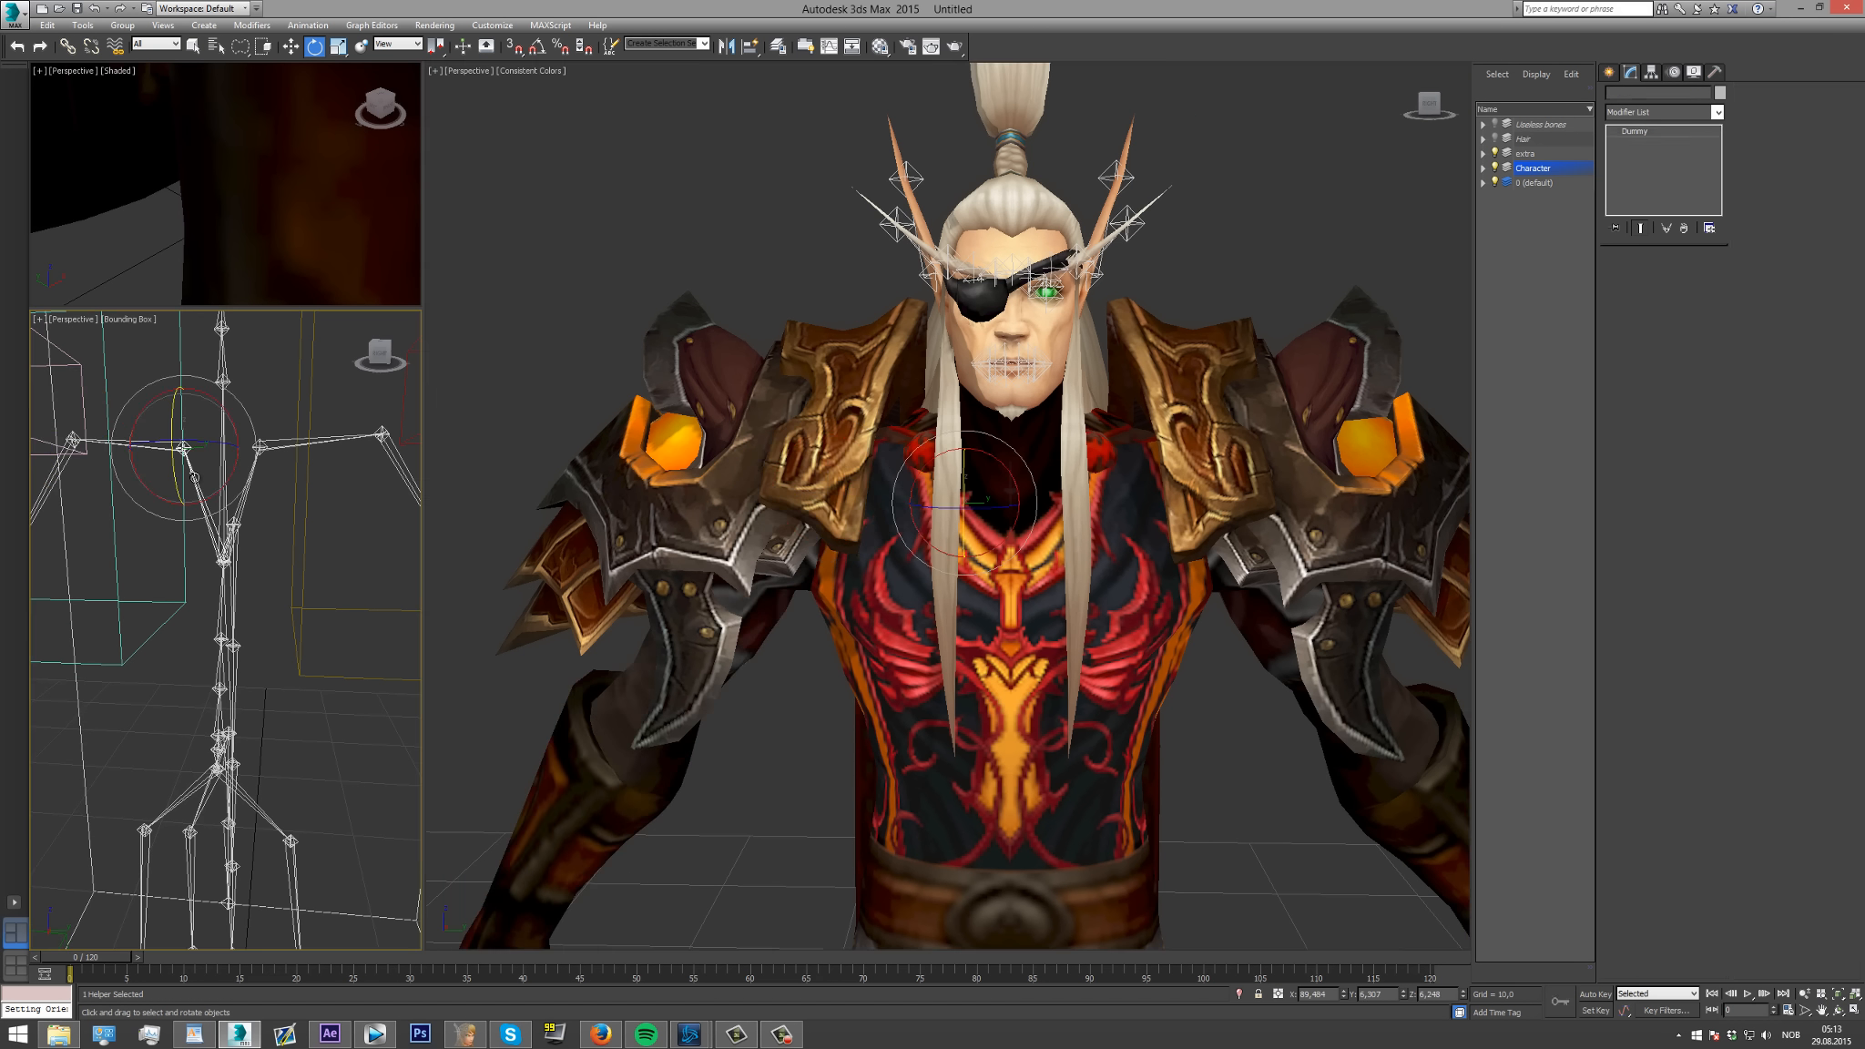
pyautogui.moveTo(974, 484); pyautogui.dragTo(972, 472)
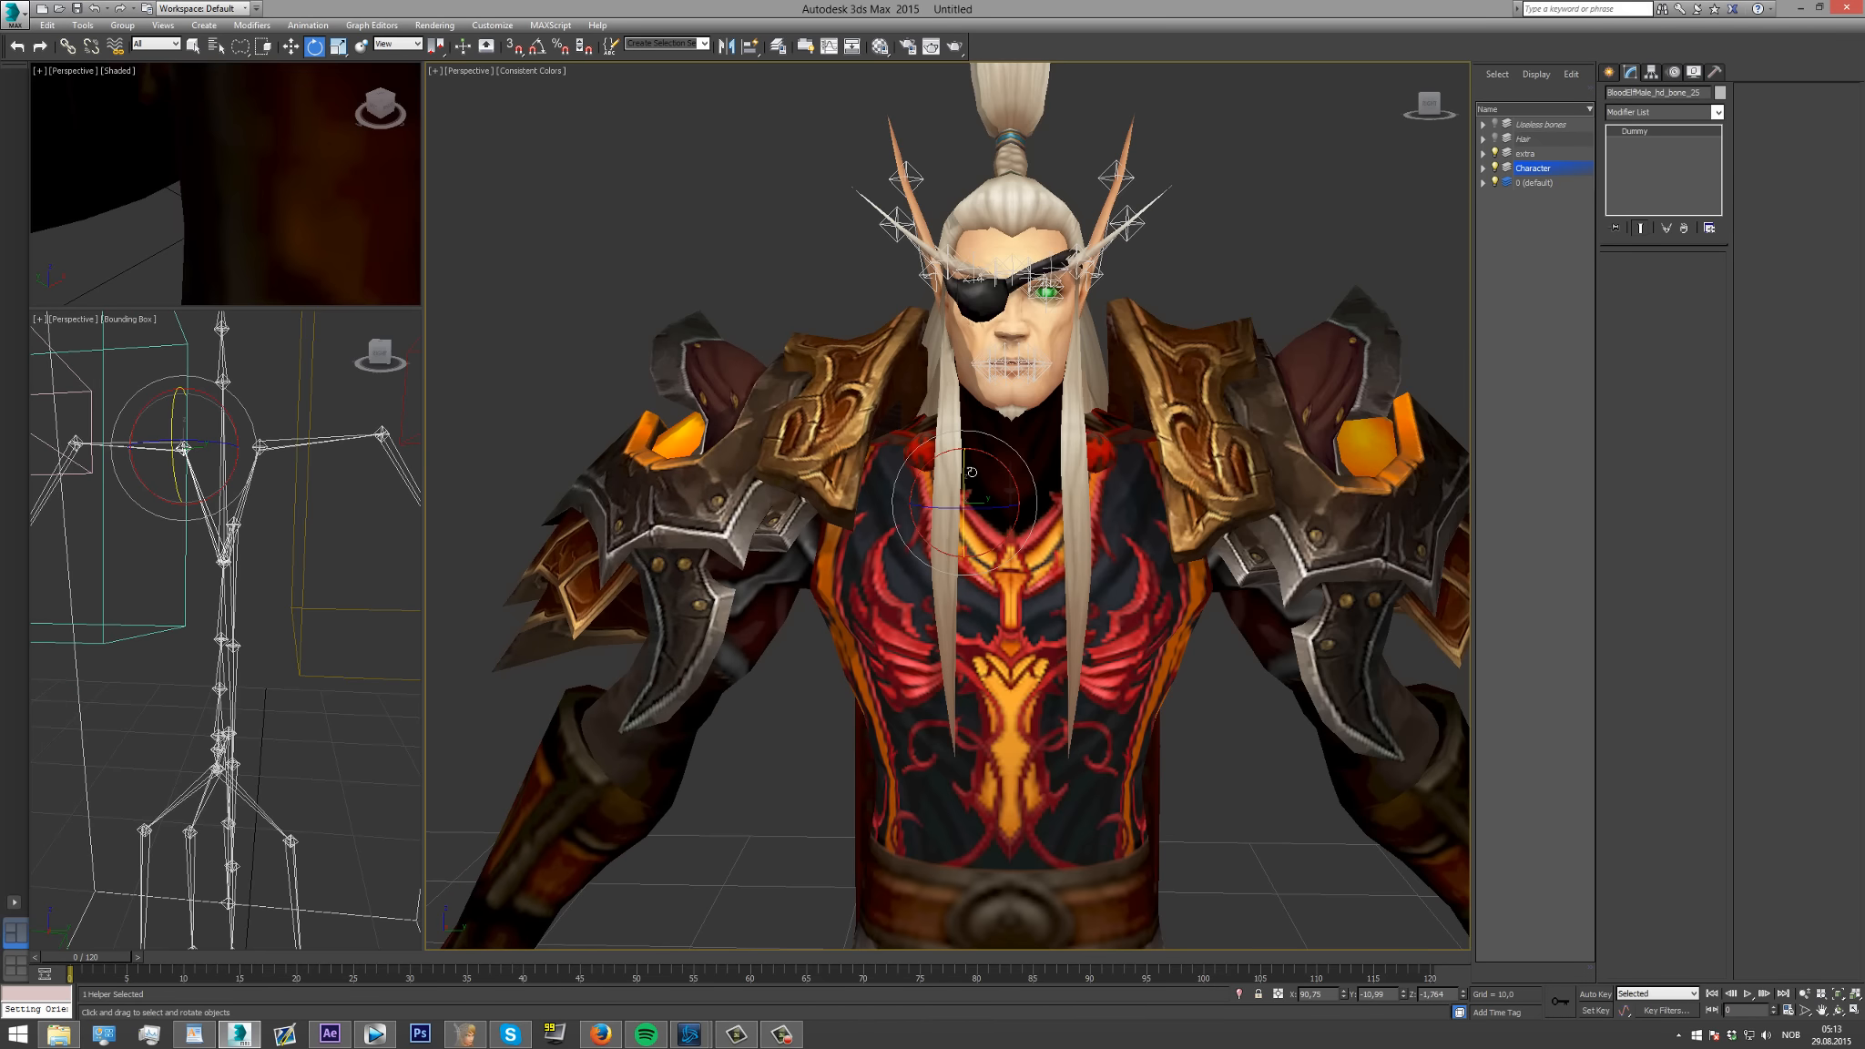
pyautogui.hotkey('ctrl', 'z')
pyautogui.hotkey('ctrl', 'z')
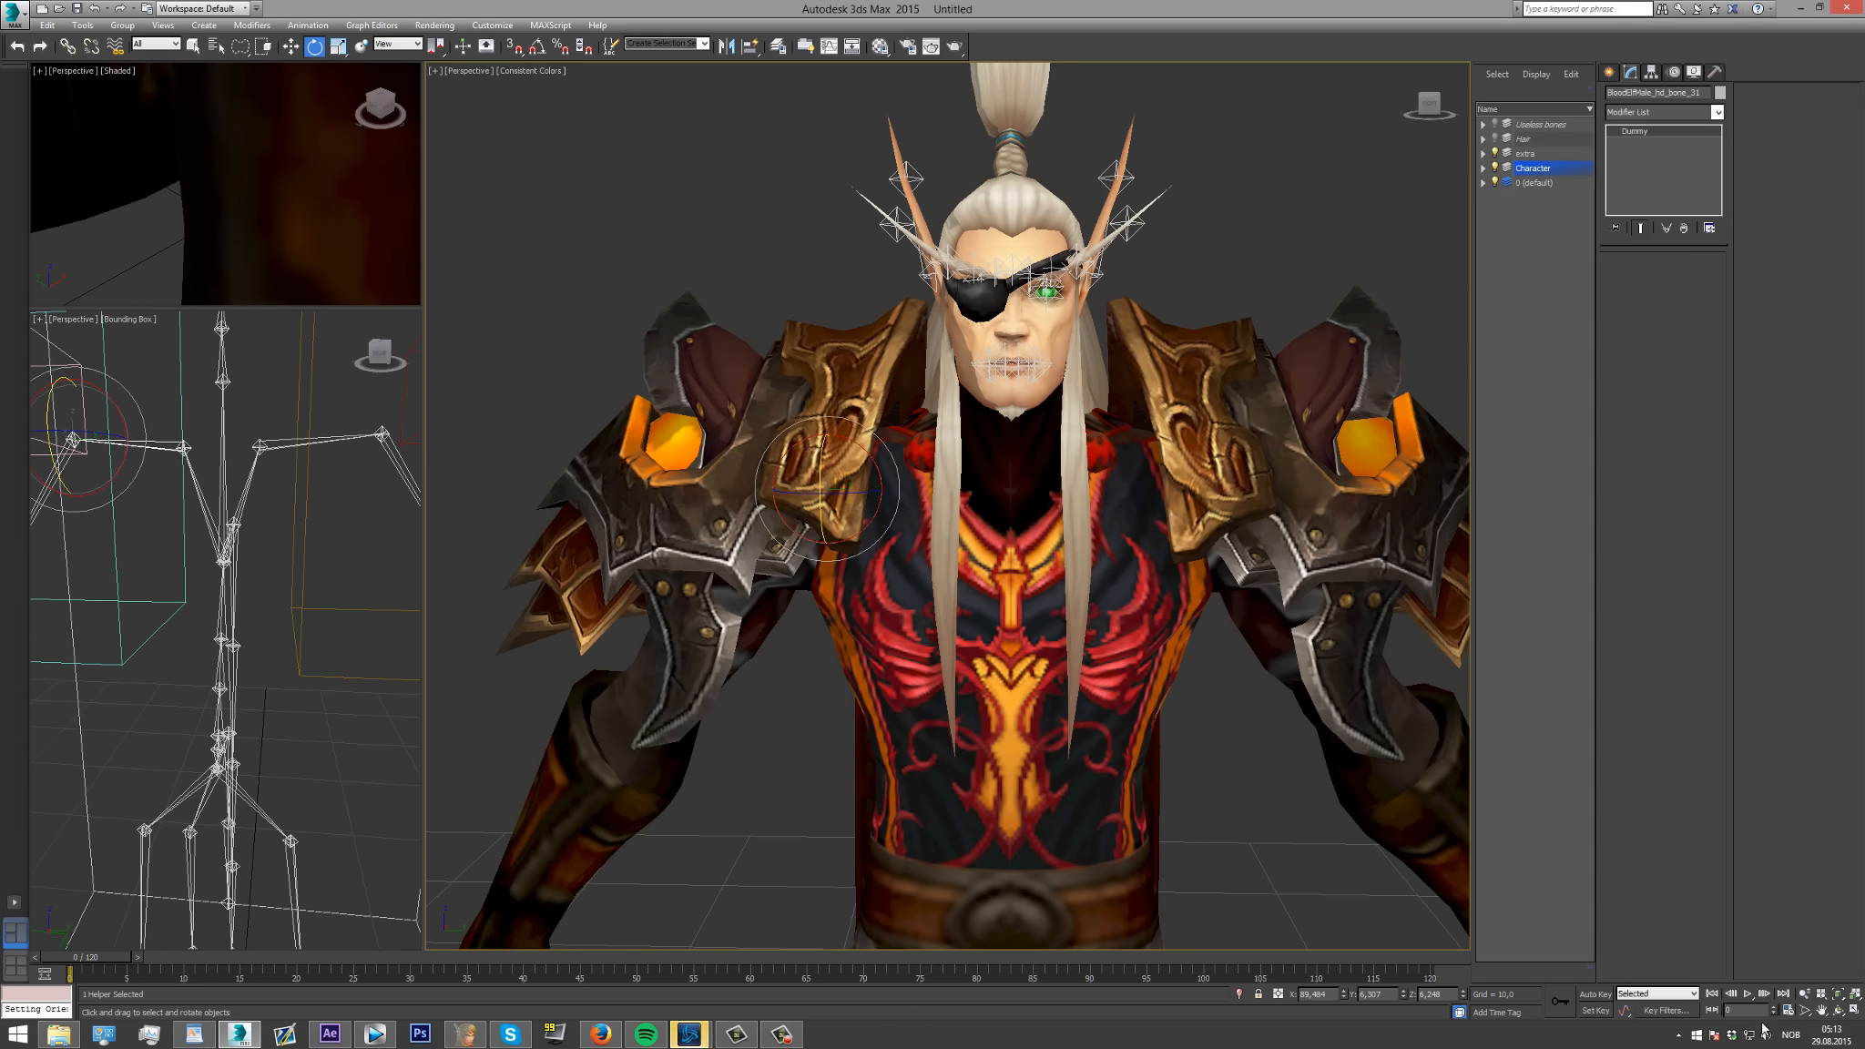
pyautogui.click(1822, 1010)
pyautogui.scroll(-5, 747, 448)
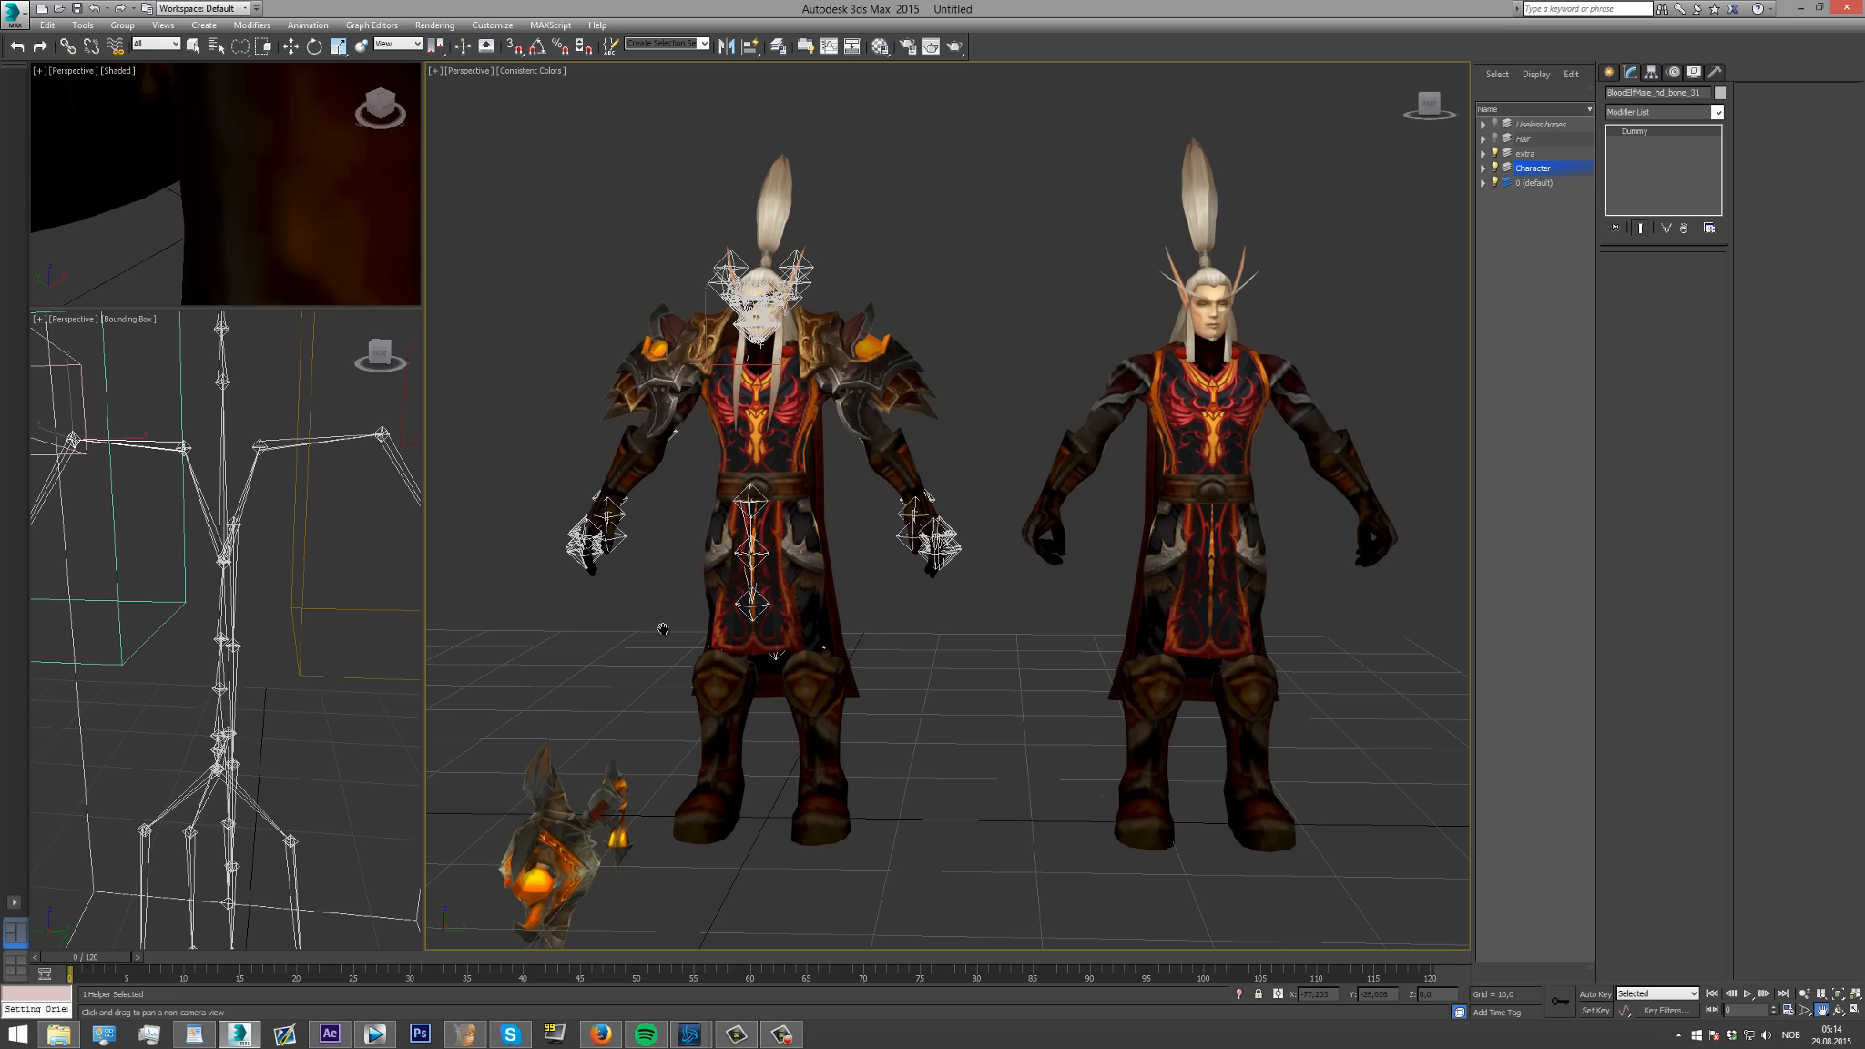
pyautogui.moveTo(658, 613); pyautogui.dragTo(623, 622)
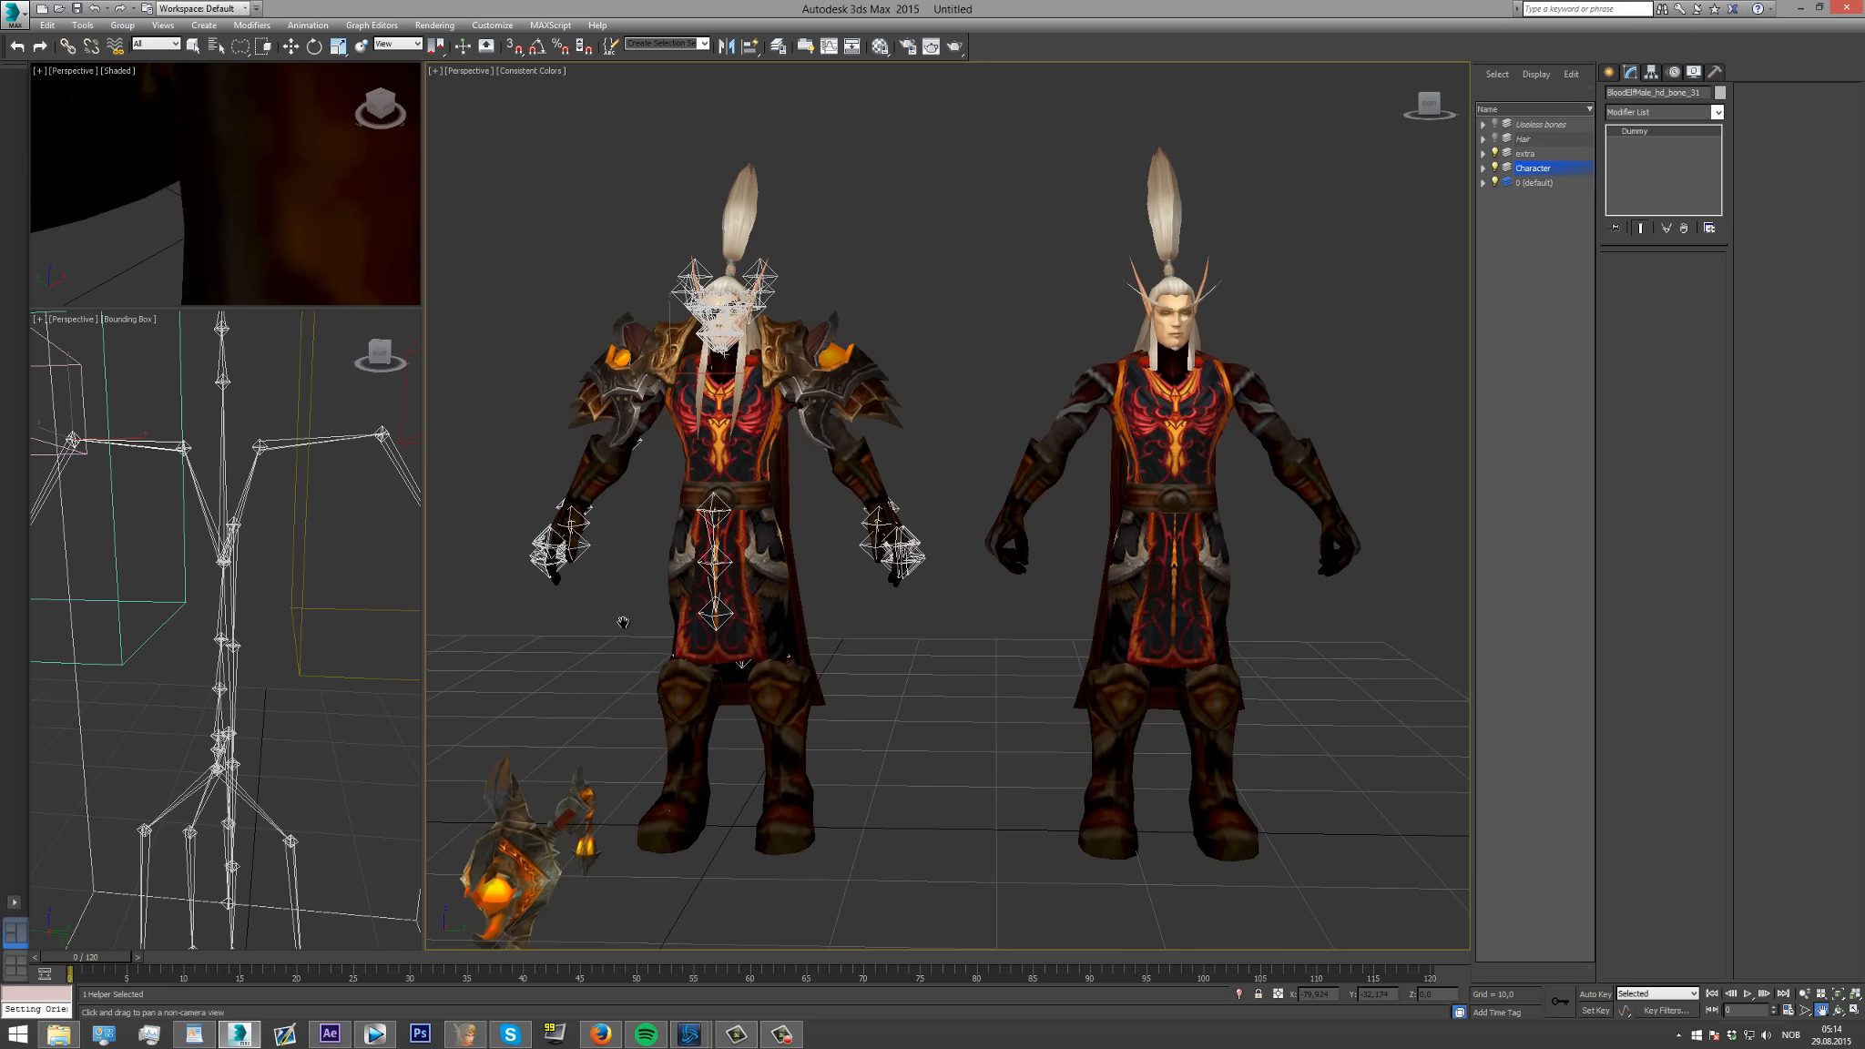
pyautogui.click(789, 1037)
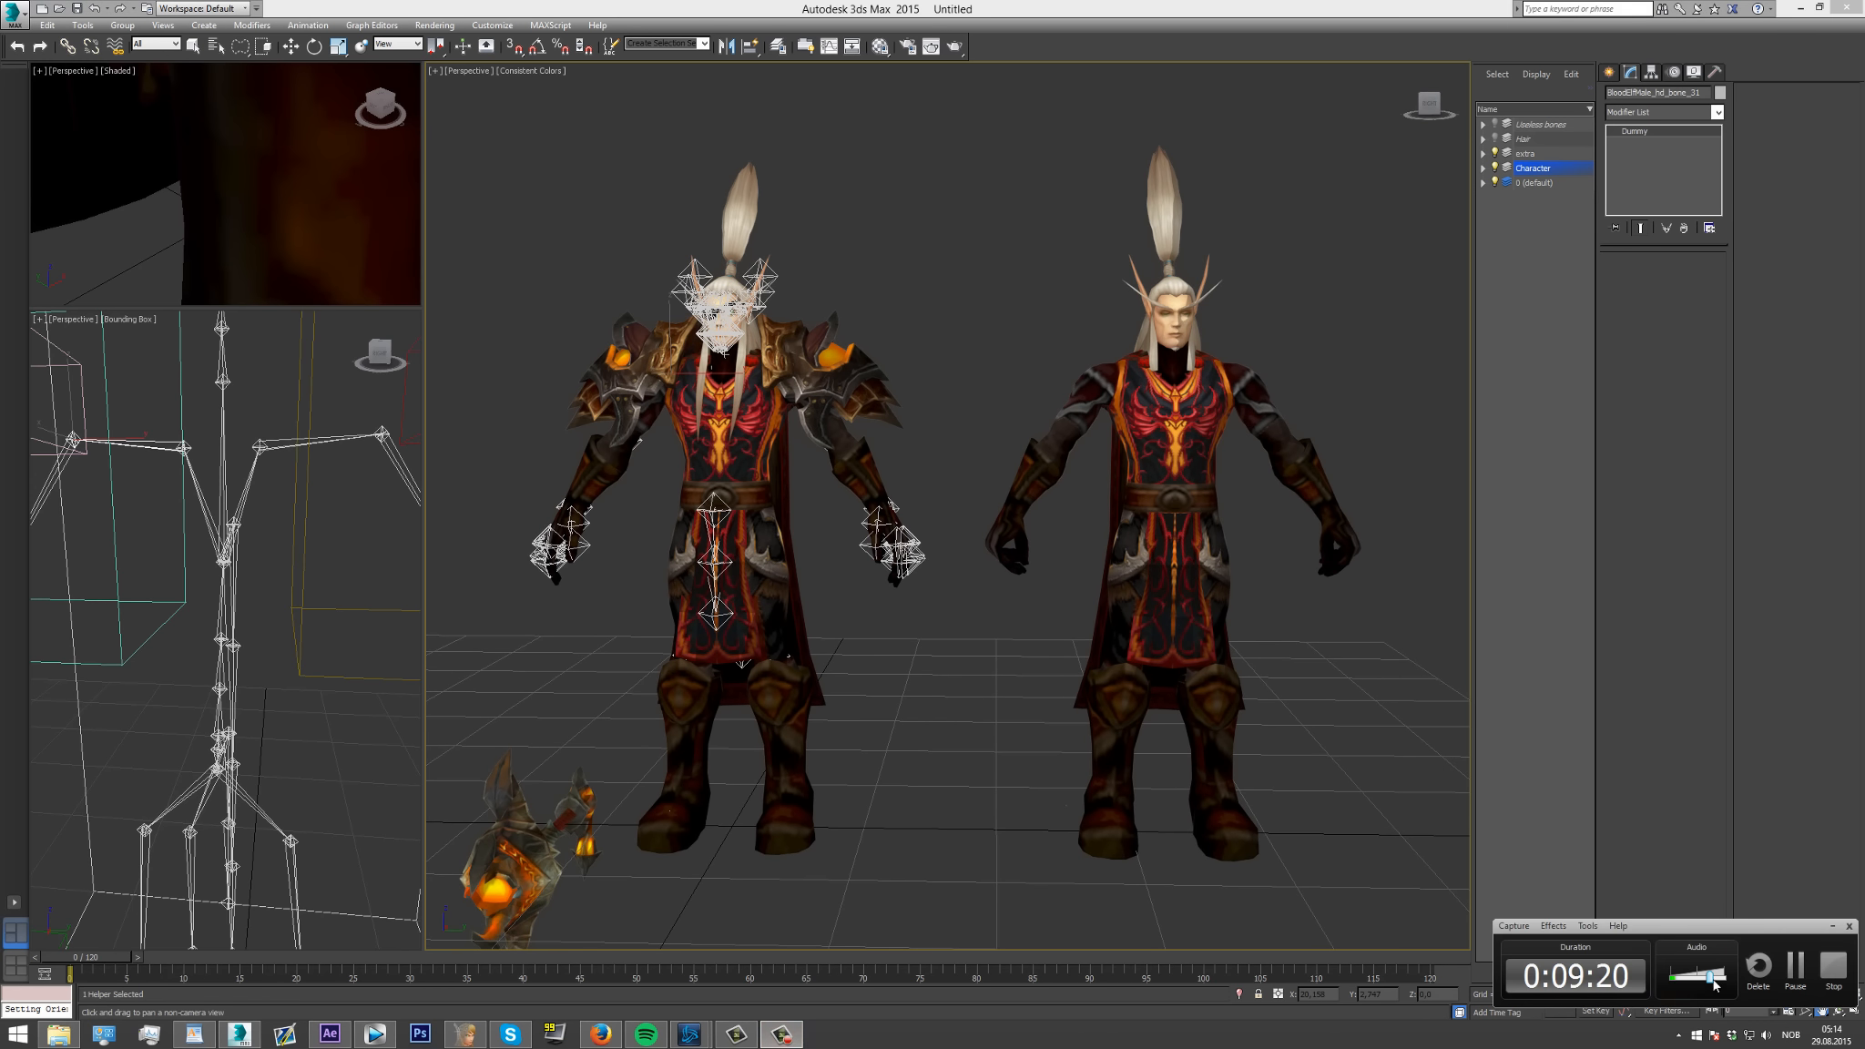